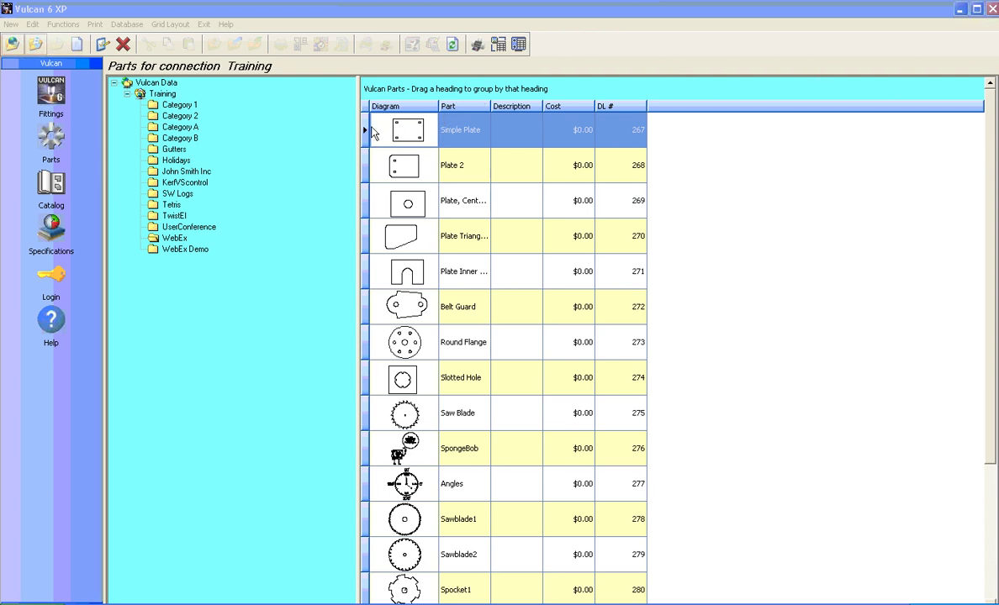
# Open the Simple Plate part for editing from the WebEx parts list.
pyautogui.click(365, 414)
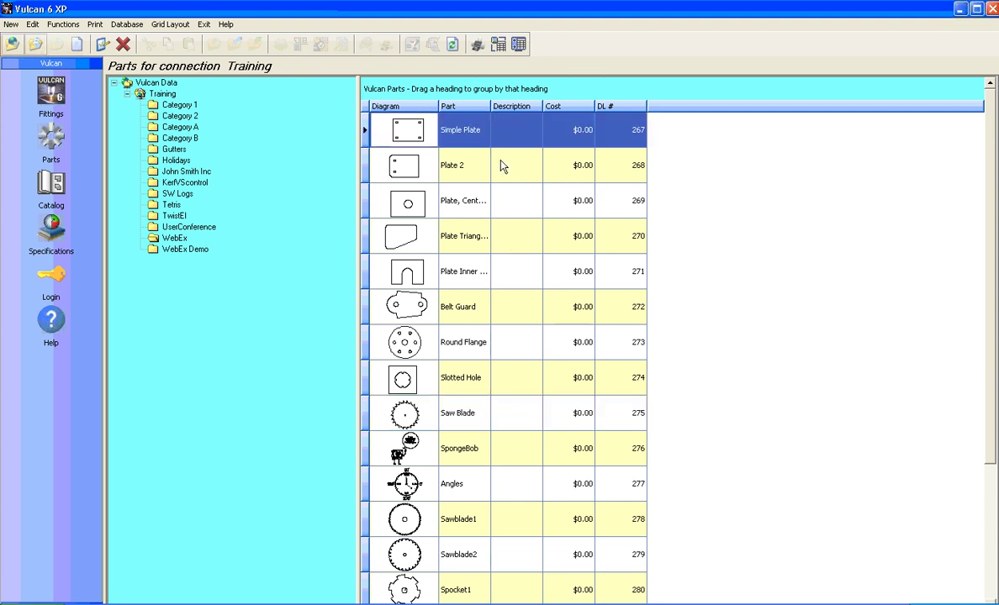
pyautogui.doubleClick(414, 137)
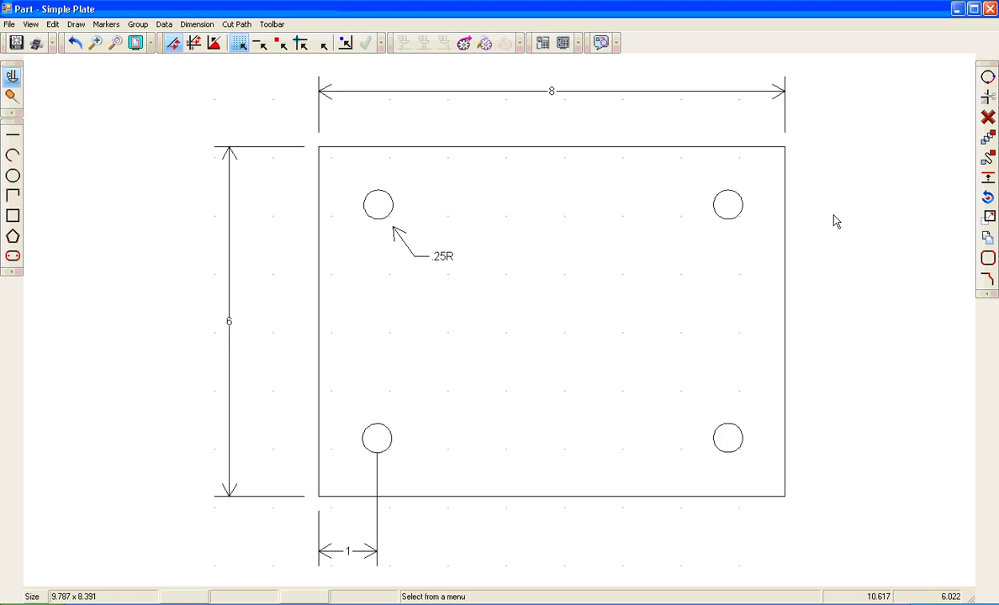
# Draw a rectangle 8 wide and 6 high in the empty area beside the original plate, snapped to a grid point.
pyautogui.scroll(-2, 79, 161)
pyautogui.scroll(-2, 74, 161)
pyautogui.scroll(2, 747, 350)
pyautogui.scroll(1, 749, 376)
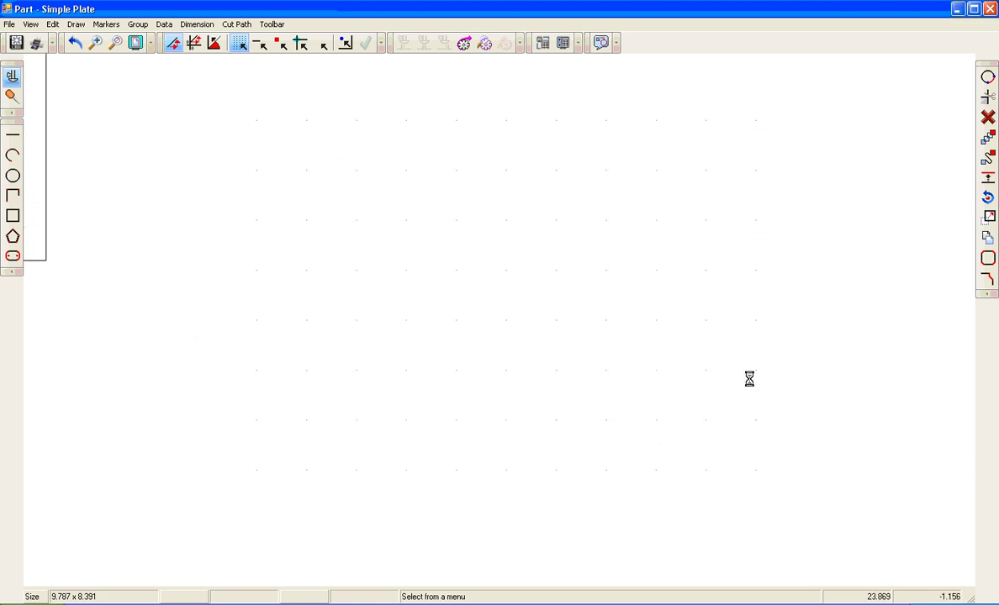
pyautogui.click(12, 216)
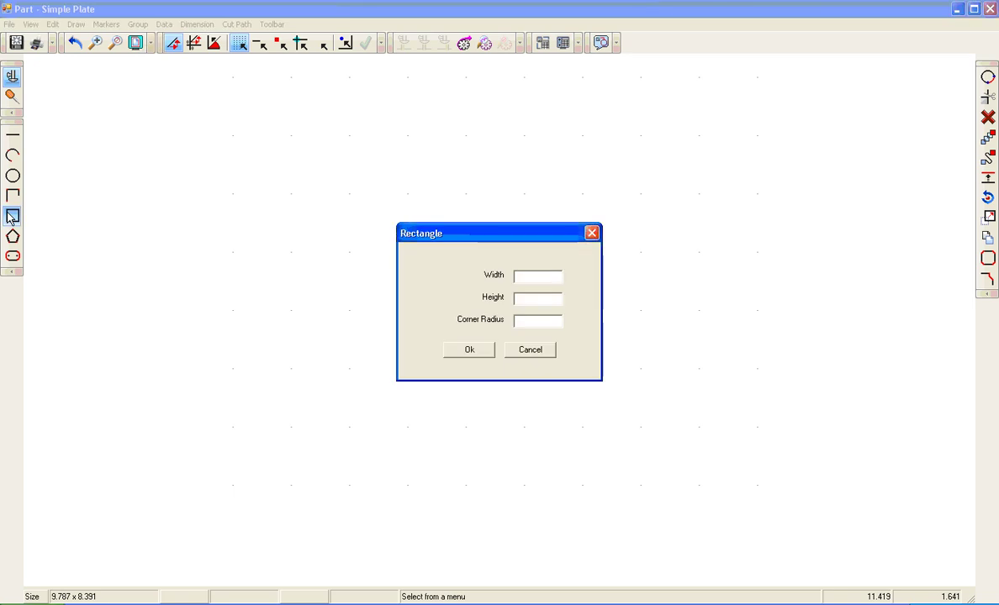
pyautogui.write('8')
pyautogui.press('Tab')
pyautogui.write('6')
pyautogui.press('Tab')
pyautogui.press('Tab')
pyautogui.press('Return')
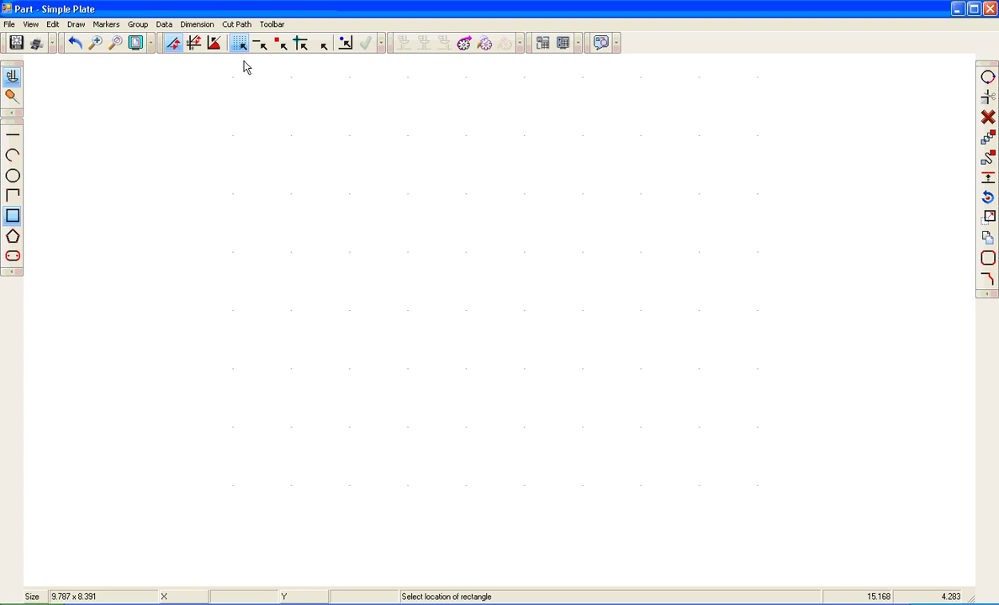
pyautogui.click(466, 316)
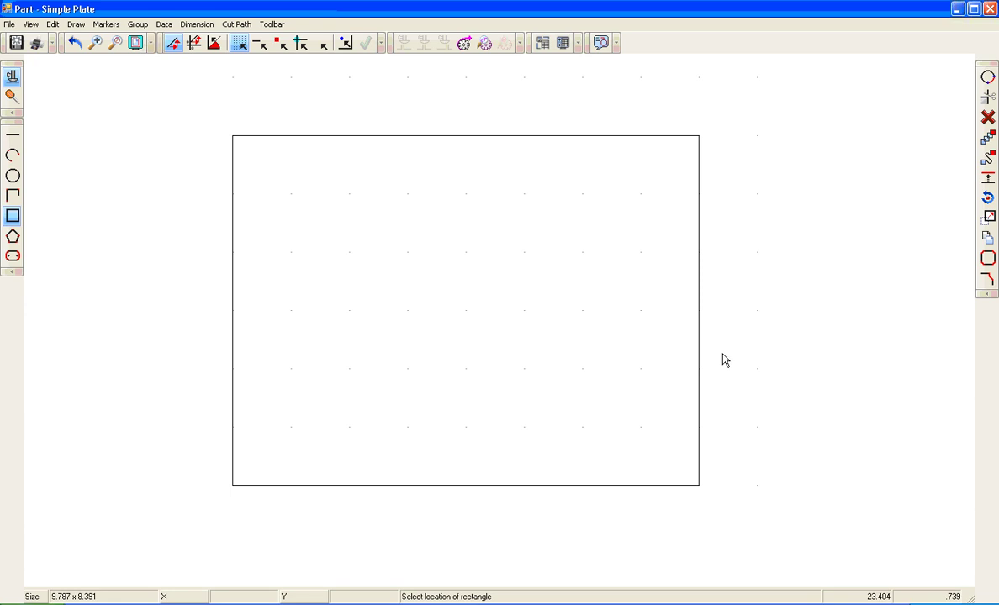
# Place four 0.5 diameter circles on the grid points 1 unit in from each corner of the new rectangle.
pyautogui.click(13, 176)
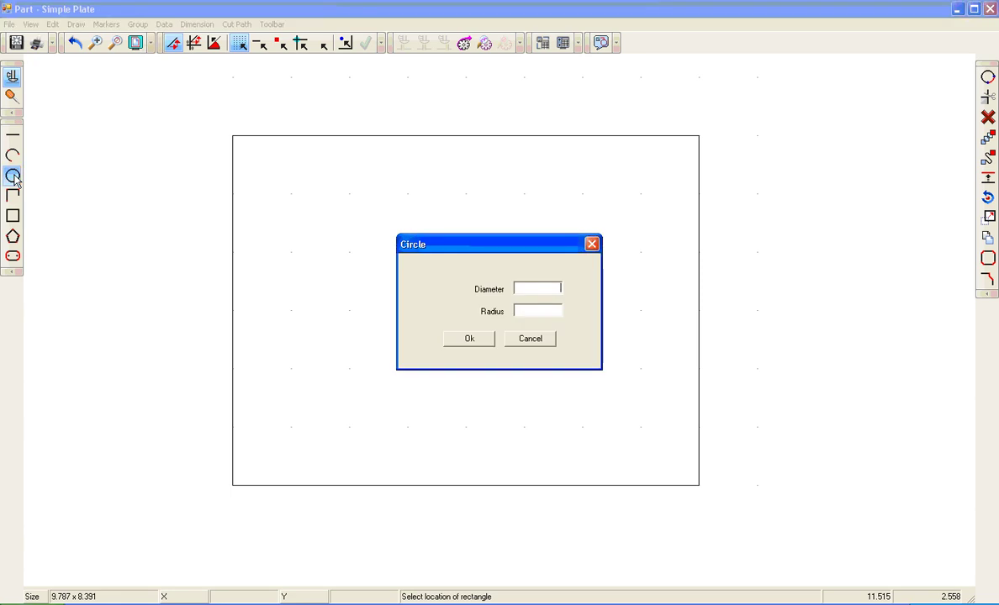
pyautogui.write('5')
pyautogui.press('Return')
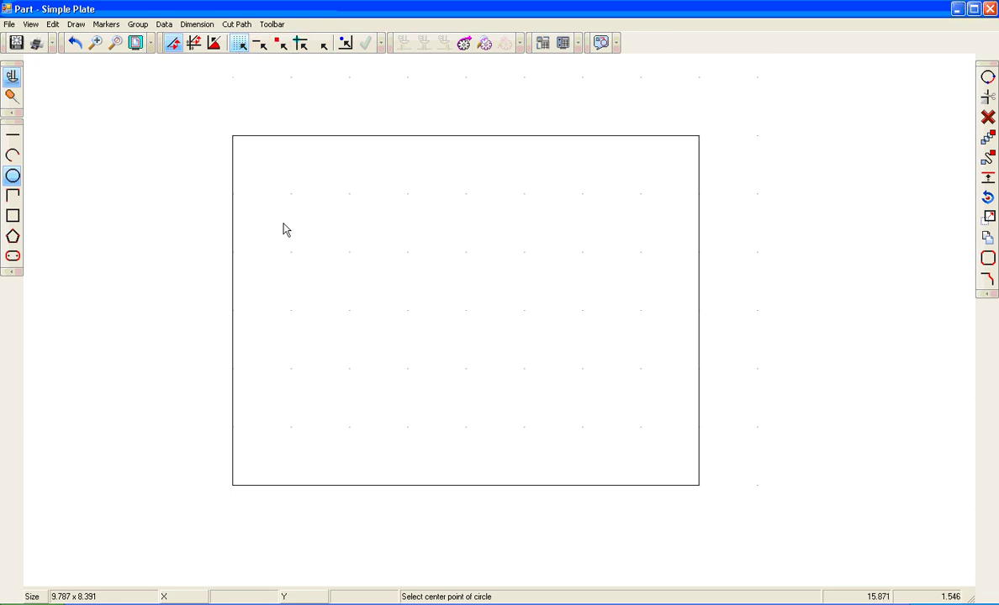
pyautogui.click(291, 194)
pyautogui.click(640, 194)
pyautogui.click(641, 427)
pyautogui.click(291, 427)
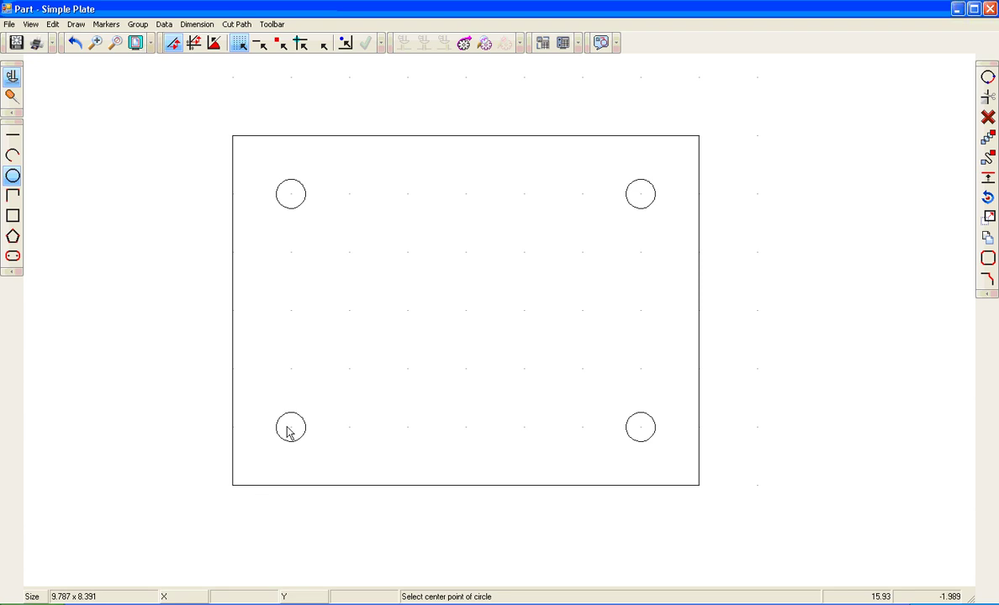
# Draw another 8 by 6 rectangle in a new empty area, placed freely off the grid points.
pyautogui.scroll(-1, 35, 181)
pyautogui.scroll(-2, 30, 184)
pyautogui.scroll(1, 650, 515)
pyautogui.scroll(1, 646, 517)
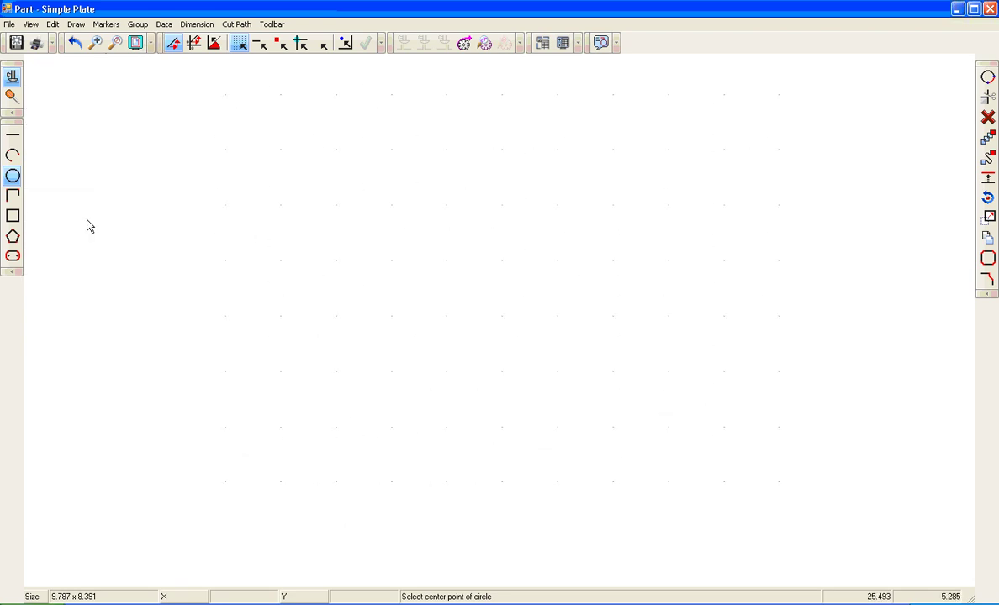
pyautogui.click(13, 216)
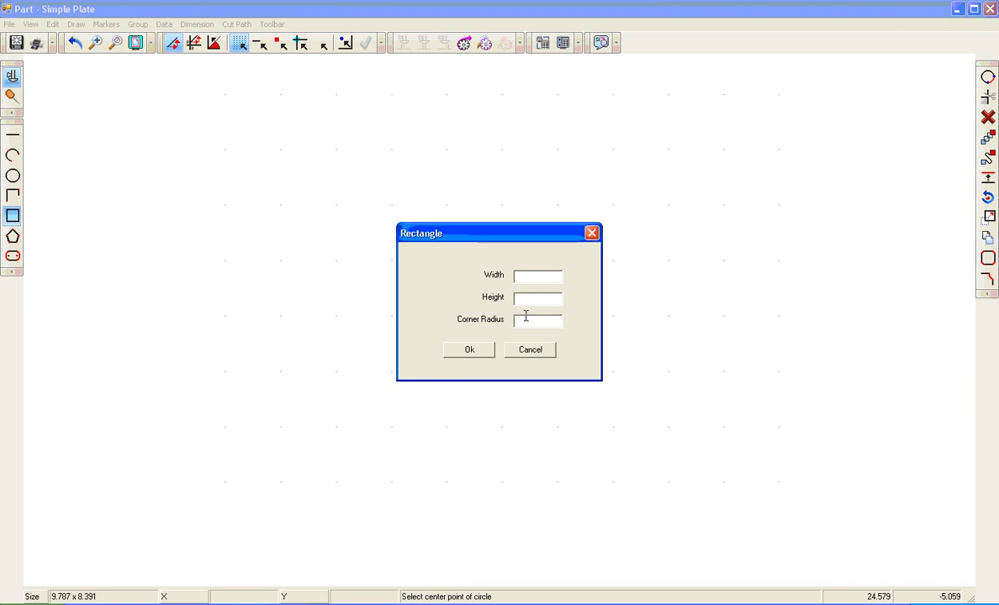
pyautogui.write('6')
pyautogui.press('Tab')
pyautogui.write('6')
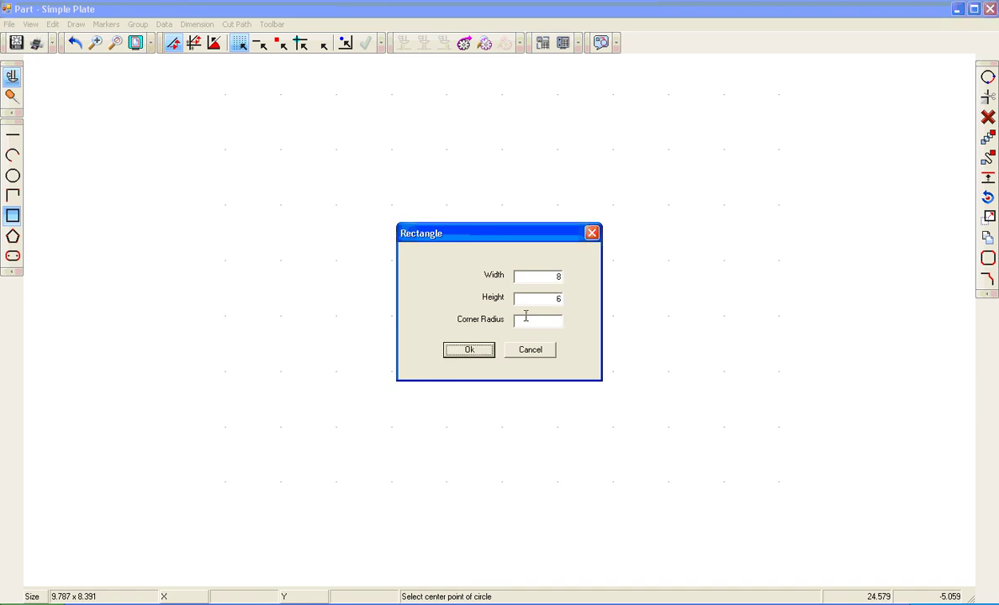
pyautogui.press('Return')
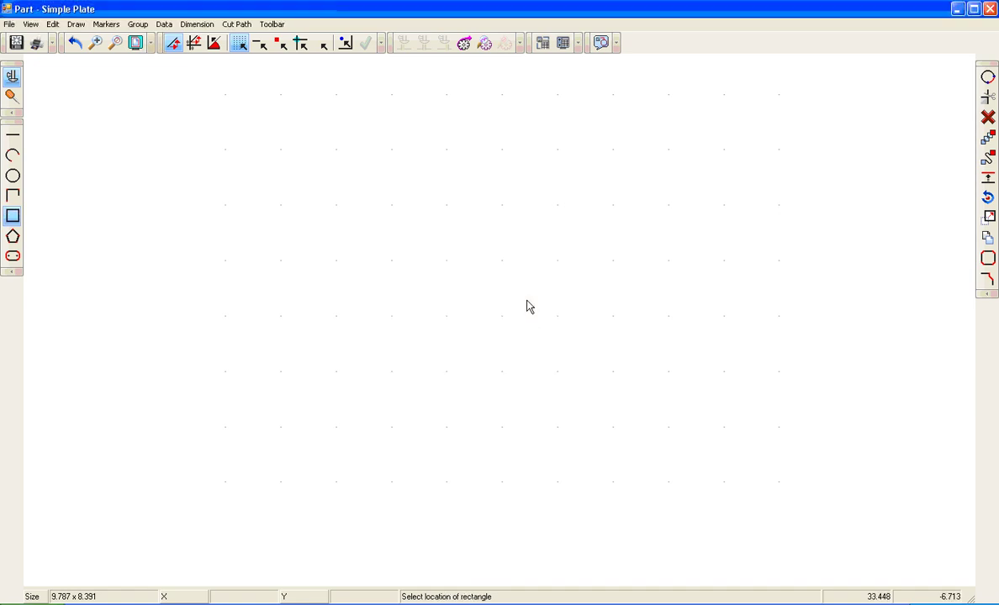
pyautogui.click(321, 43)
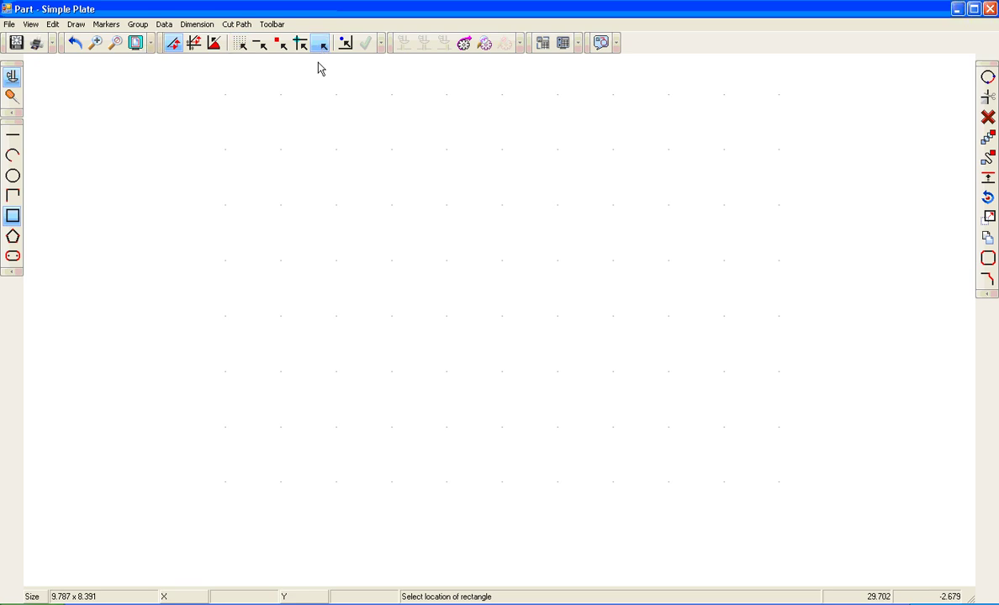
pyautogui.click(421, 299)
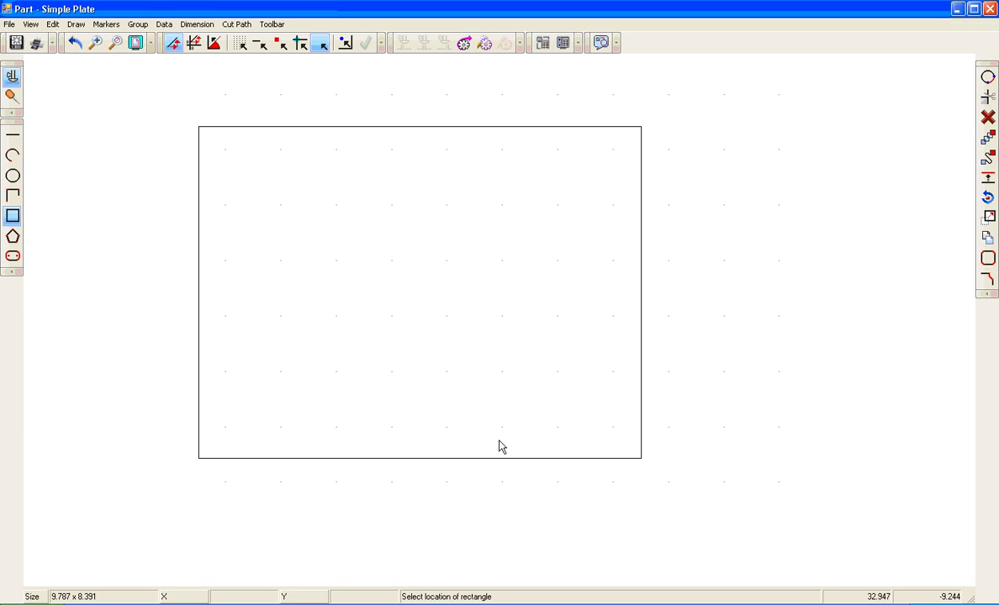
# Create parallel lines offset 1 unit inward from all four edges of the off-grid rectangle.
pyautogui.click(52, 23)
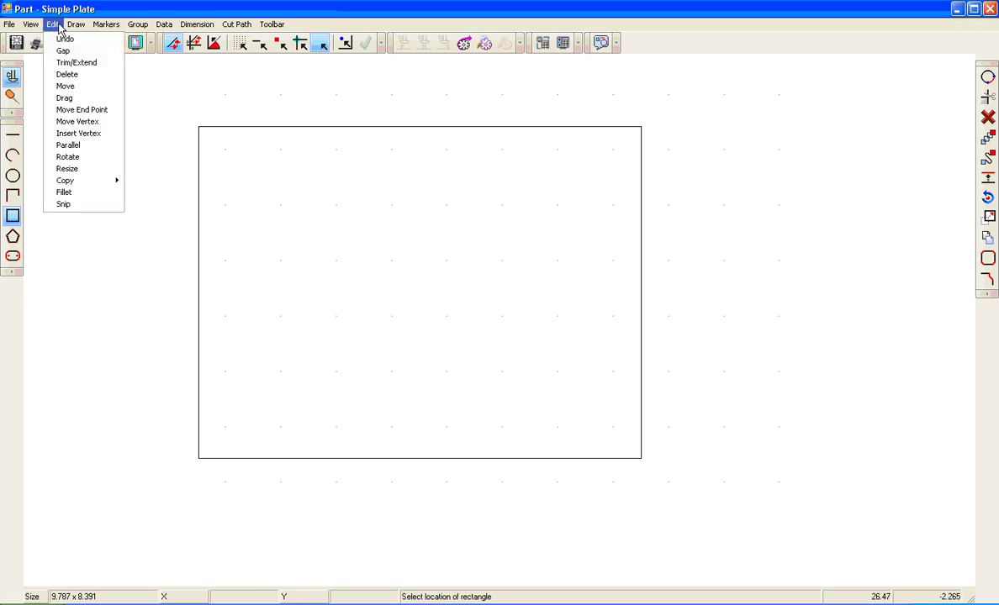
pyautogui.click(63, 148)
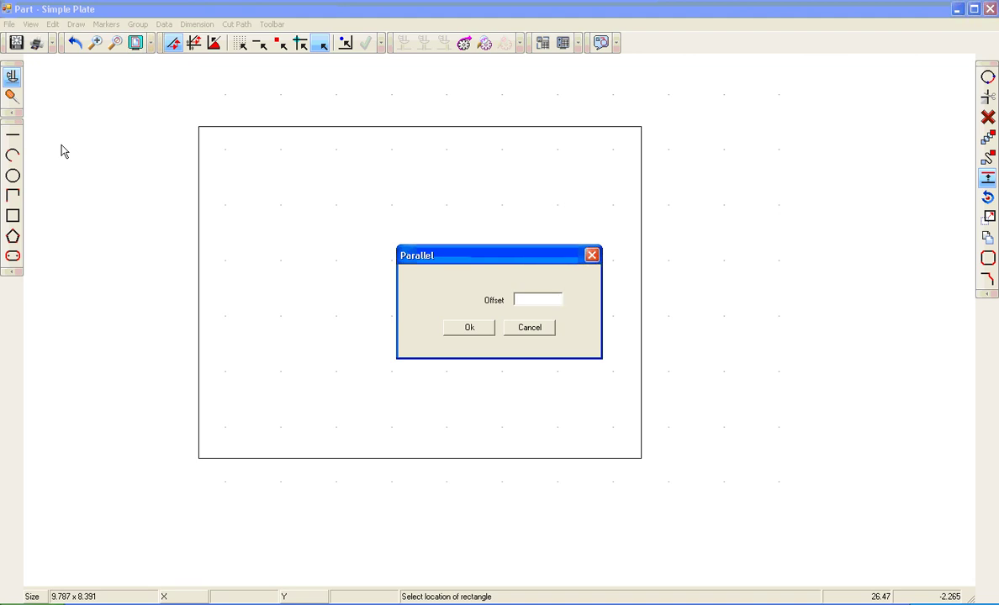
pyautogui.write('1')
pyautogui.press('Return')
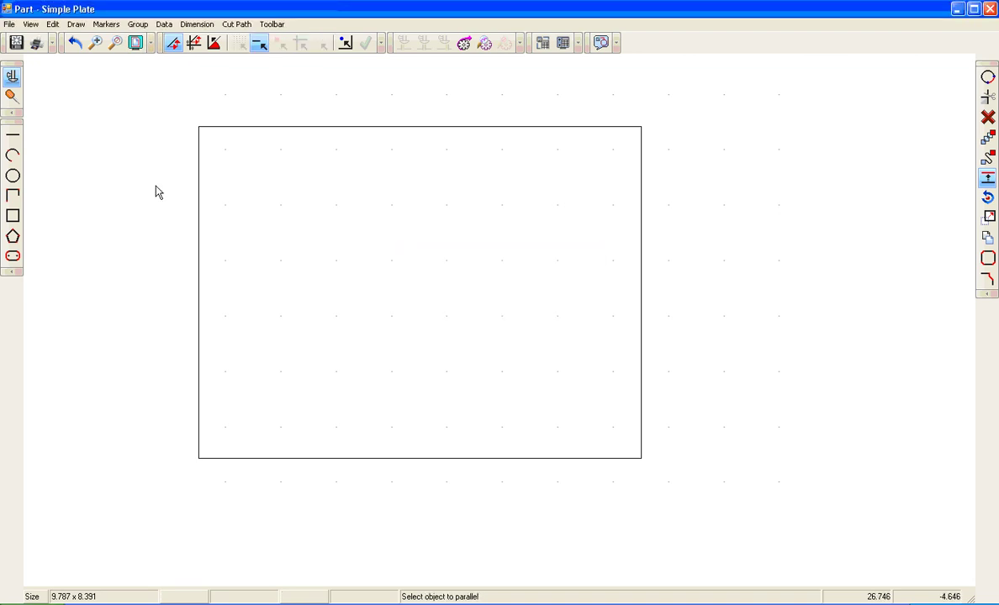
pyautogui.click(198, 282)
pyautogui.click(213, 283)
pyautogui.click(373, 133)
pyautogui.click(475, 225)
pyautogui.click(637, 318)
pyautogui.click(555, 305)
pyautogui.click(500, 458)
pyautogui.click(491, 444)
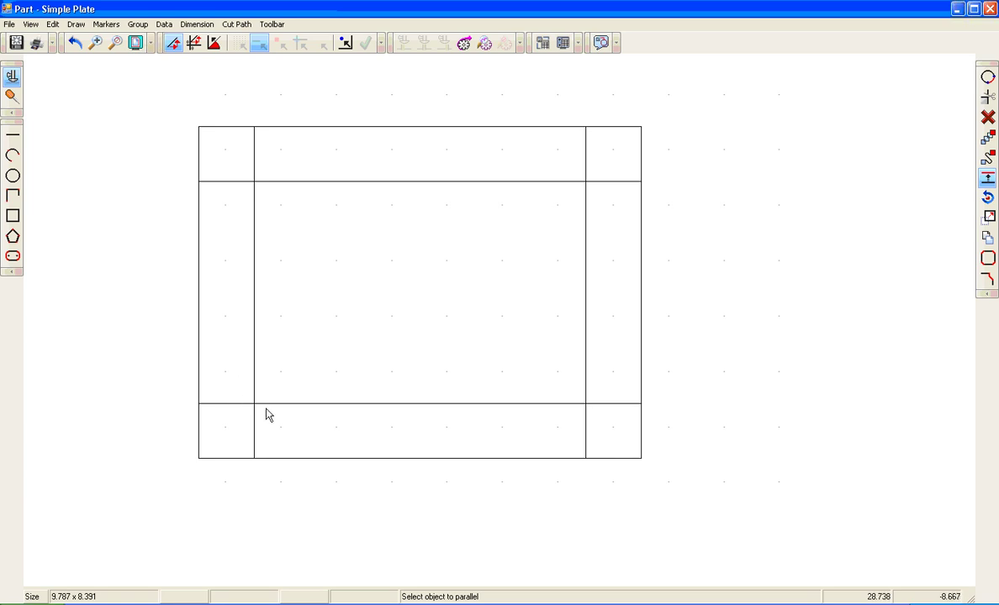
# Place 0.5 diameter circles at the four intersections of the offset lines, using intersection snapping.
pyautogui.click(12, 176)
pyautogui.write('1')
pyautogui.press('Tab')
pyautogui.press('Tab')
pyautogui.press('Return')
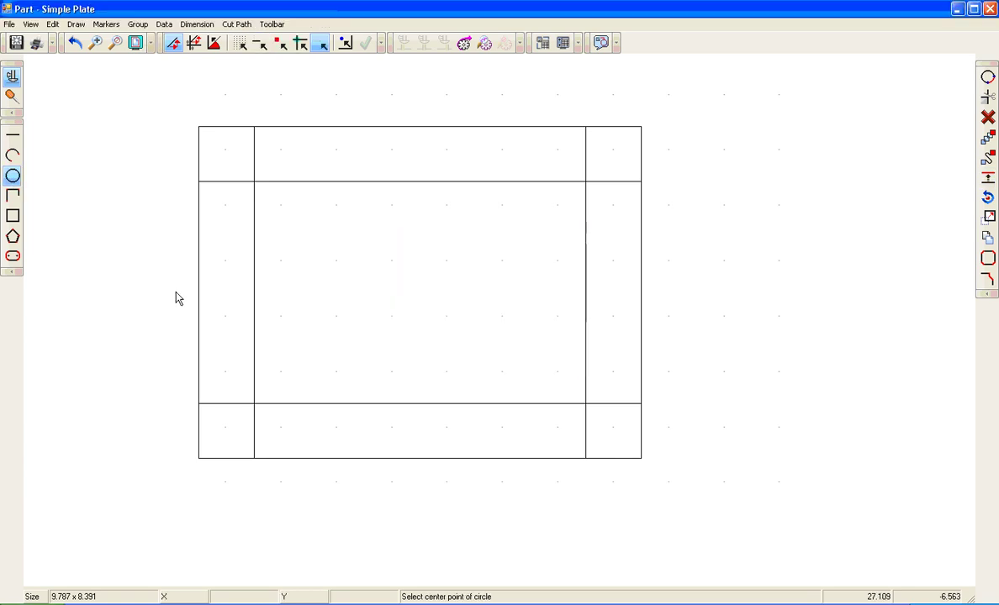
pyautogui.click(299, 50)
pyautogui.click(255, 182)
pyautogui.click(587, 184)
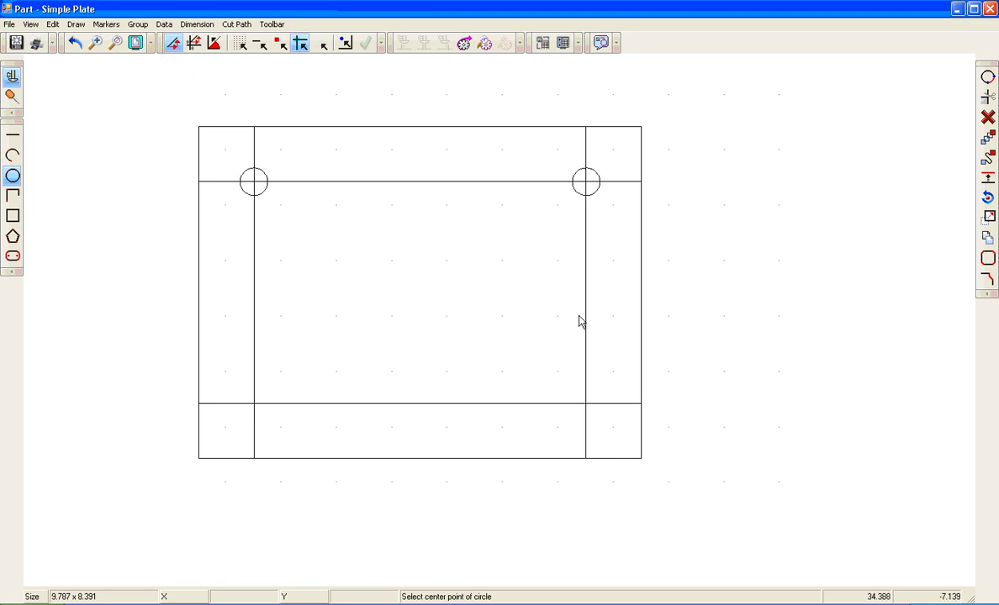
pyautogui.click(586, 405)
pyautogui.click(254, 405)
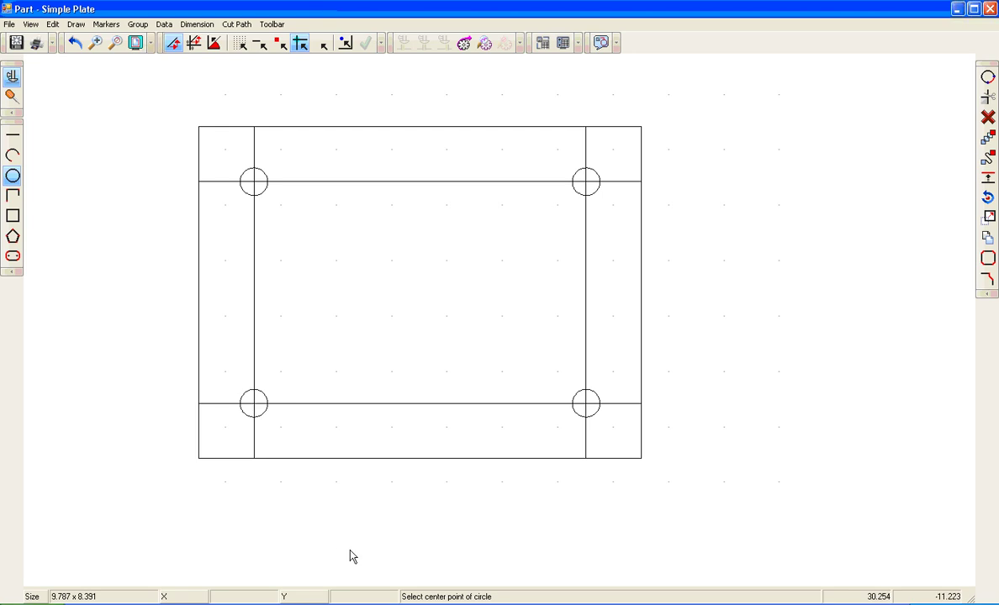
# Delete the four parallel offset lines, keeping the rectangle and its corner holes.
pyautogui.click(988, 119)
pyautogui.click(622, 181)
pyautogui.click(587, 219)
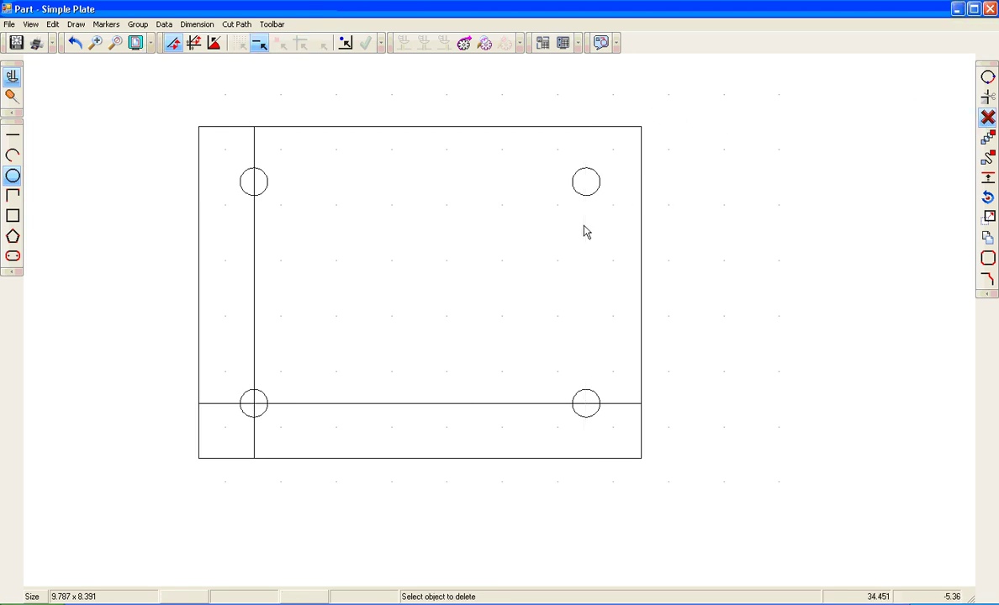
pyautogui.click(252, 258)
pyautogui.click(376, 403)
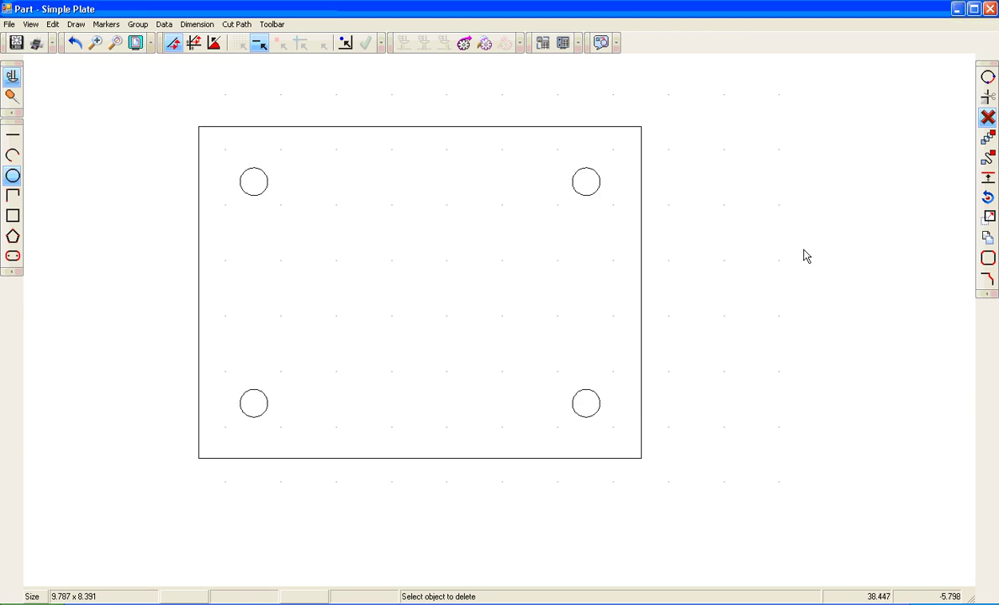
# Draw an 8 by 6 rectangle freely, without snapping, in the empty area below the existing plates.
pyautogui.scroll(-5, 954, 330)
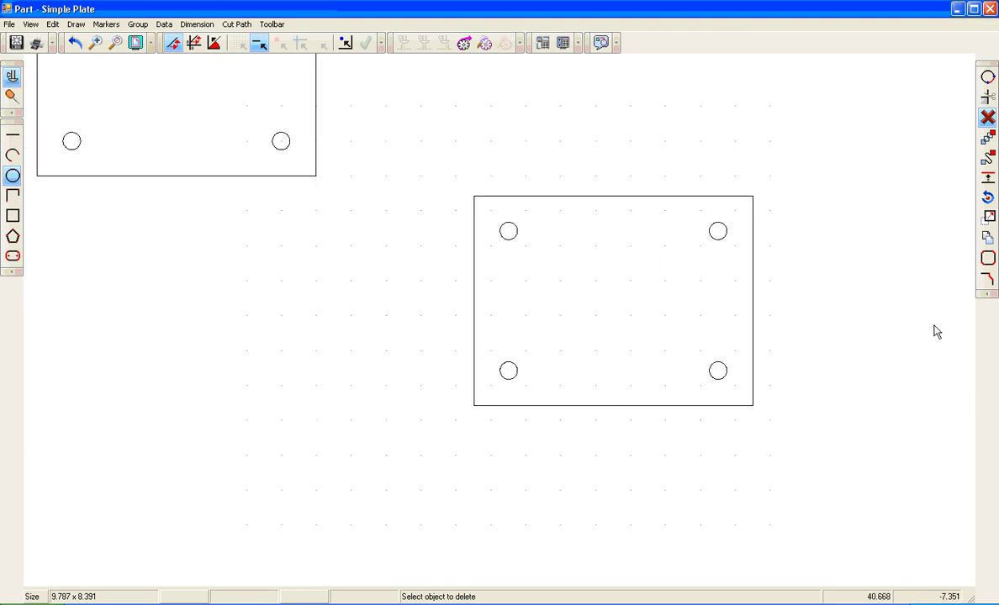
pyautogui.scroll(-3, 791, 534)
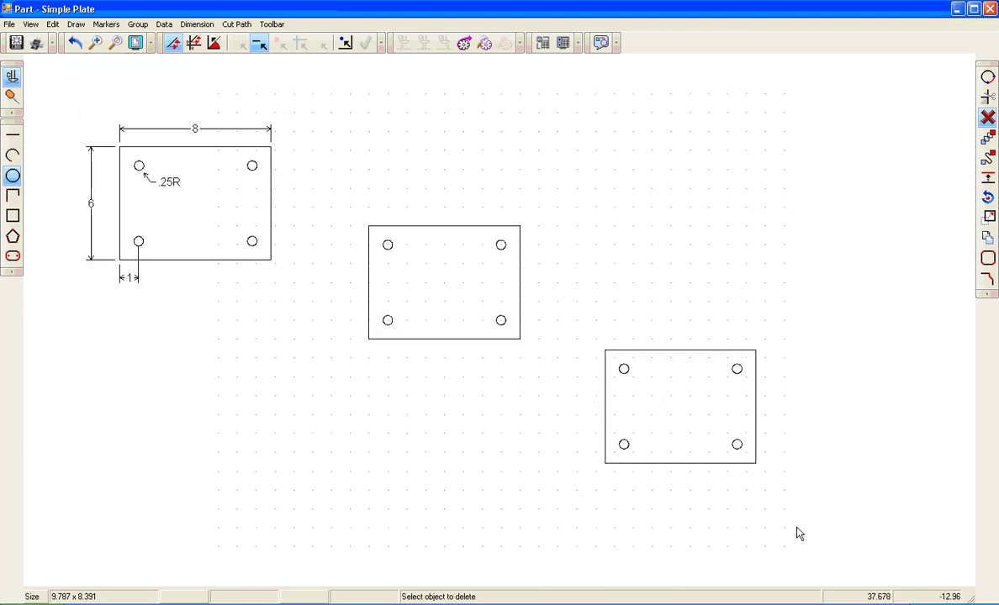
pyautogui.scroll(-2, 867, 109)
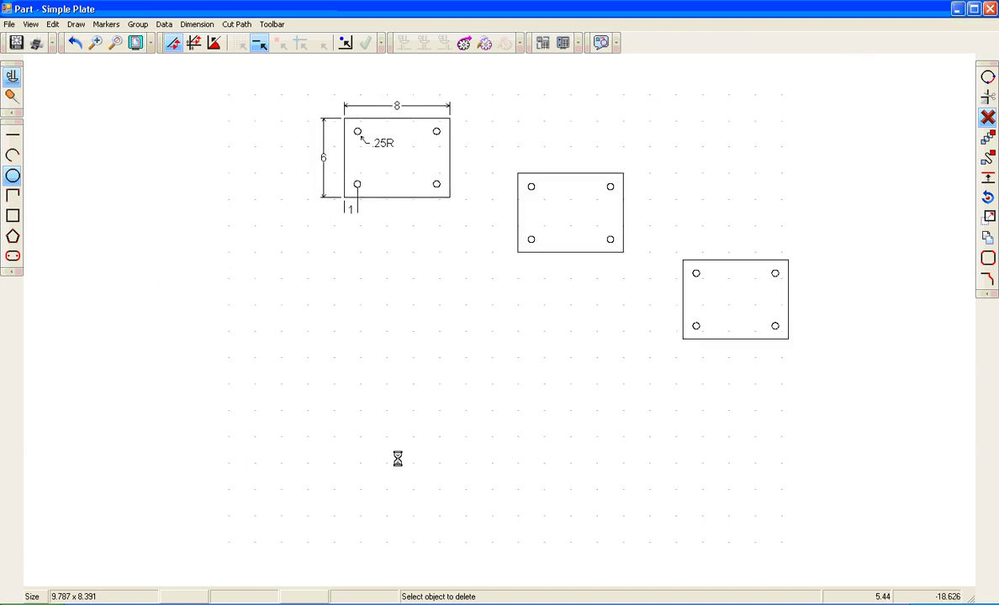
pyautogui.scroll(5, 397, 458)
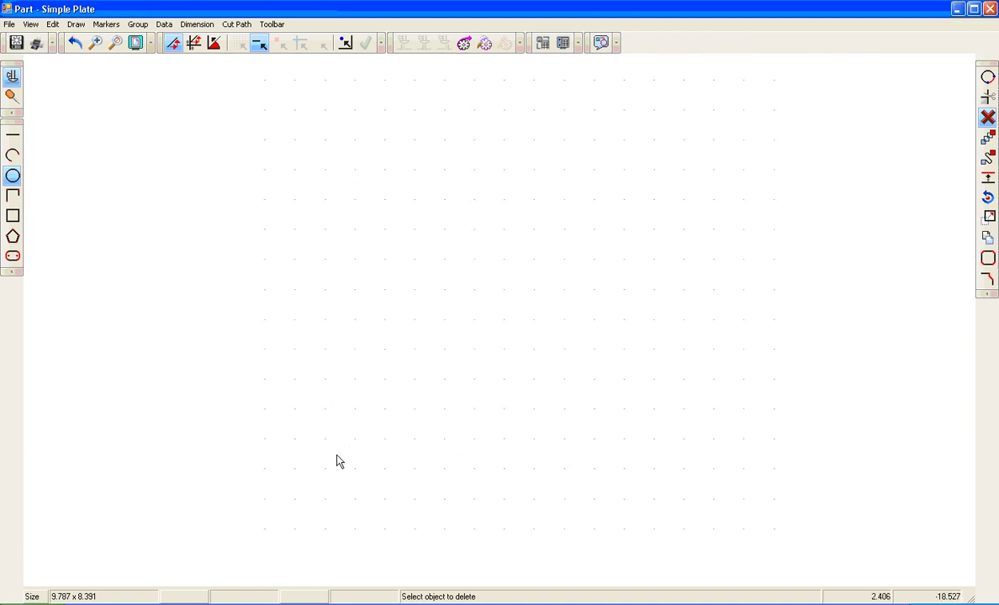
pyautogui.click(12, 216)
pyautogui.write('8')
pyautogui.press('Tab')
pyautogui.write('6')
pyautogui.press('Tab')
pyautogui.press('Tab')
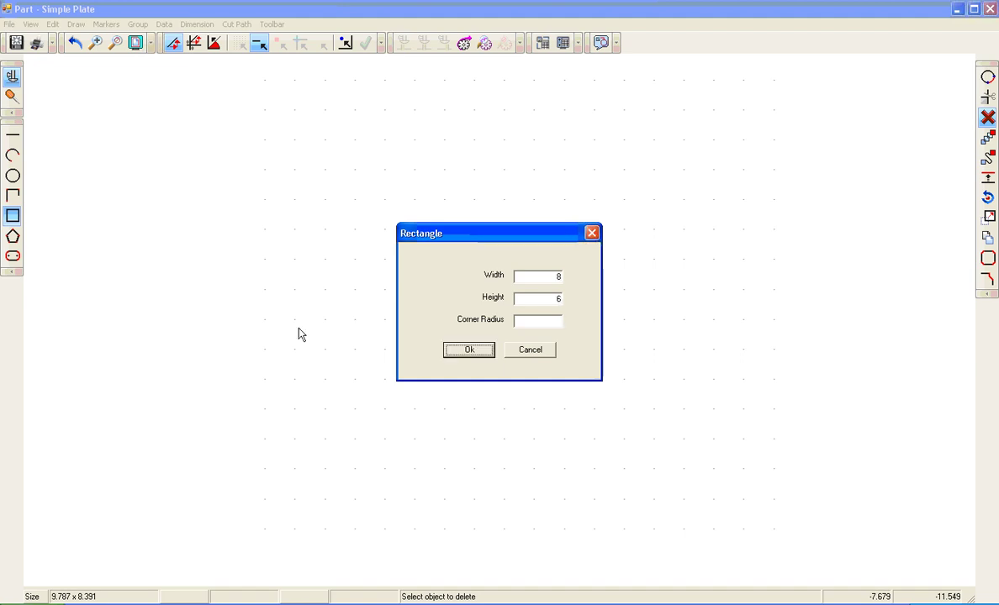
pyautogui.press('Return')
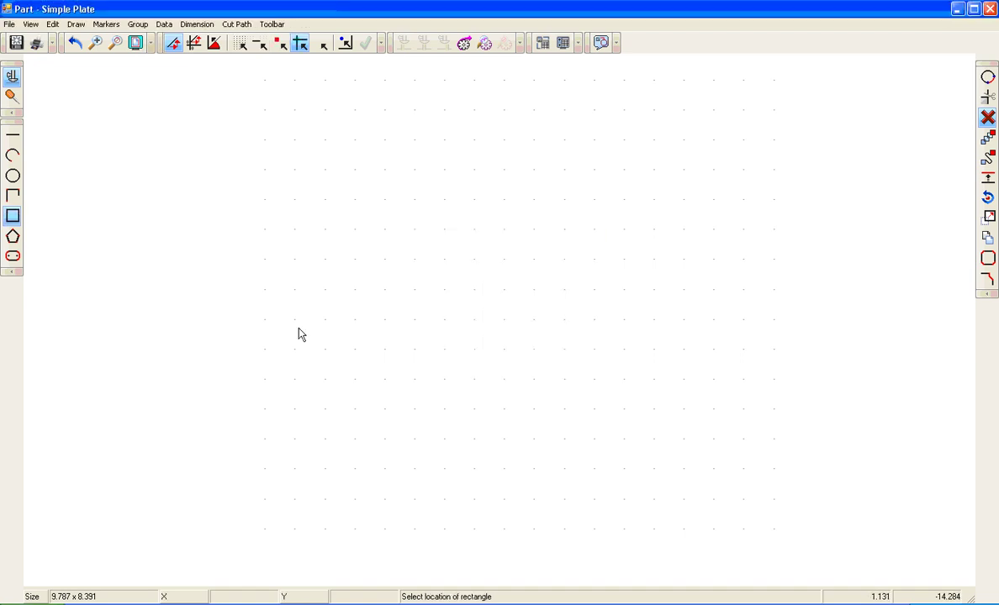
pyautogui.click(321, 43)
pyautogui.click(457, 279)
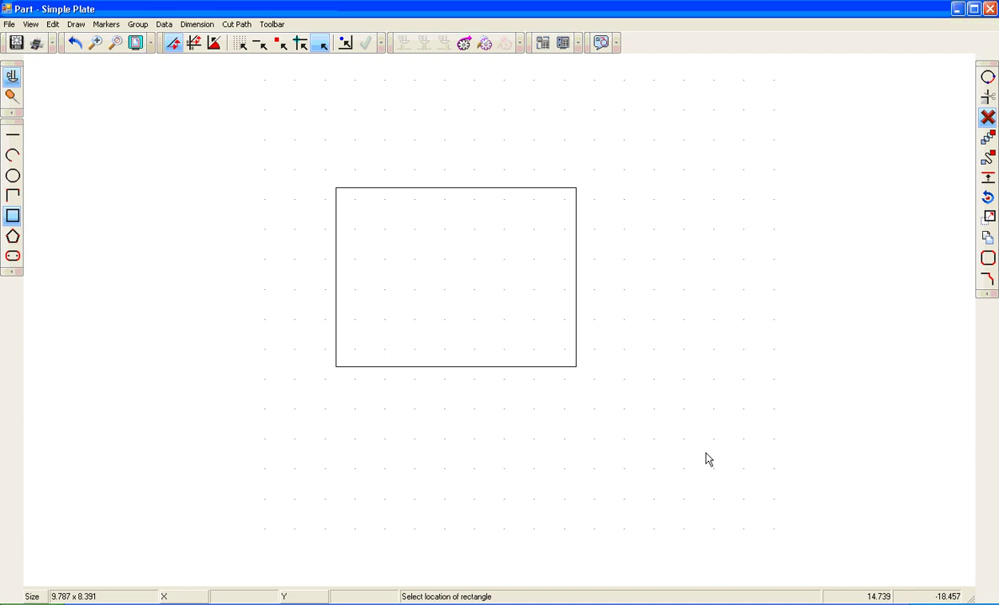
# Place a 0.5 diameter circle at X 1, Y 1 from a reference point on the new rectangle's lower-left corner.
pyautogui.scroll(5, 401, 322)
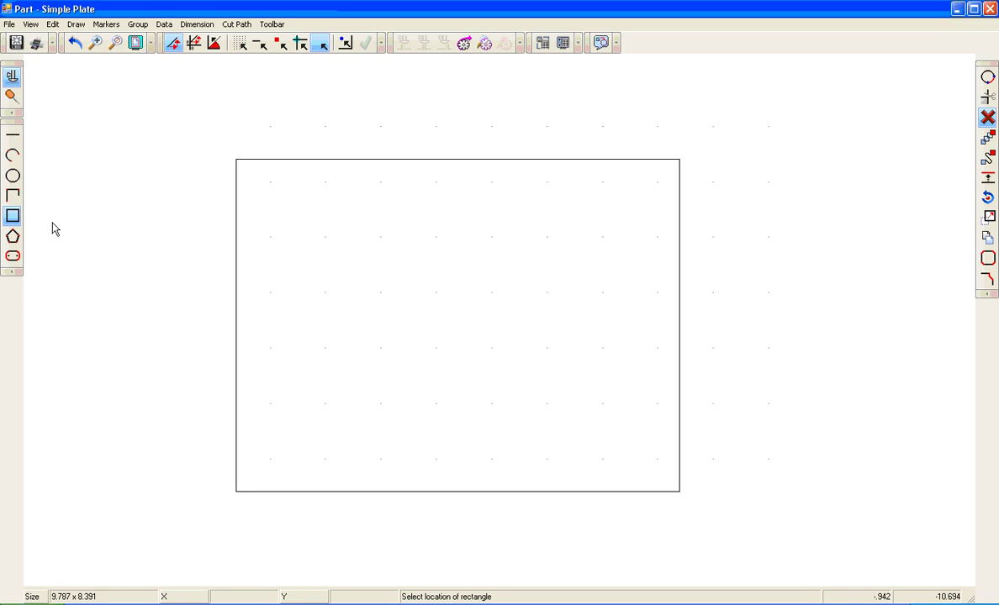
pyautogui.click(14, 177)
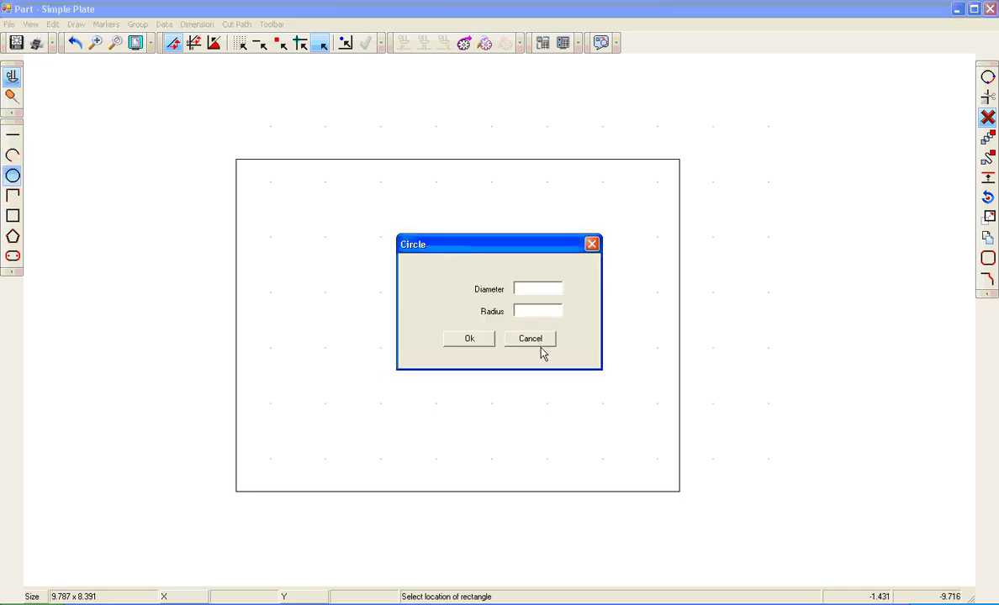
pyautogui.write('.5')
pyautogui.press('Return')
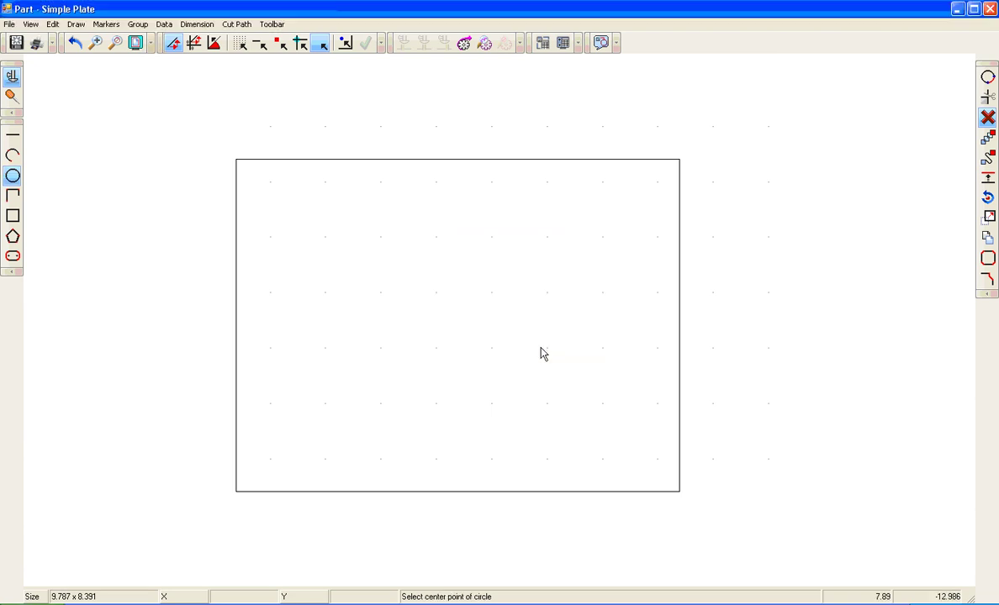
pyautogui.click(346, 47)
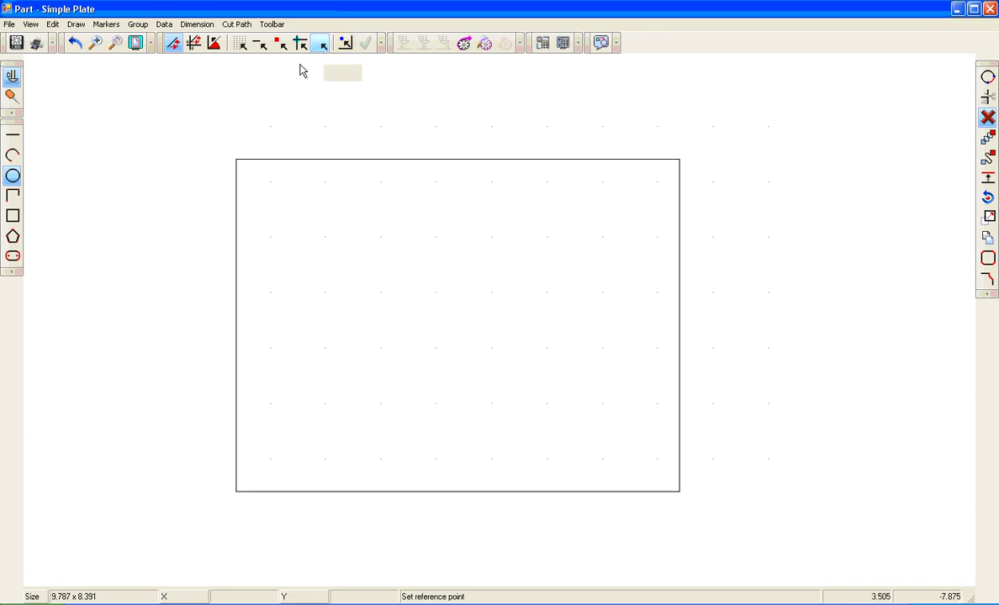
pyautogui.click(258, 49)
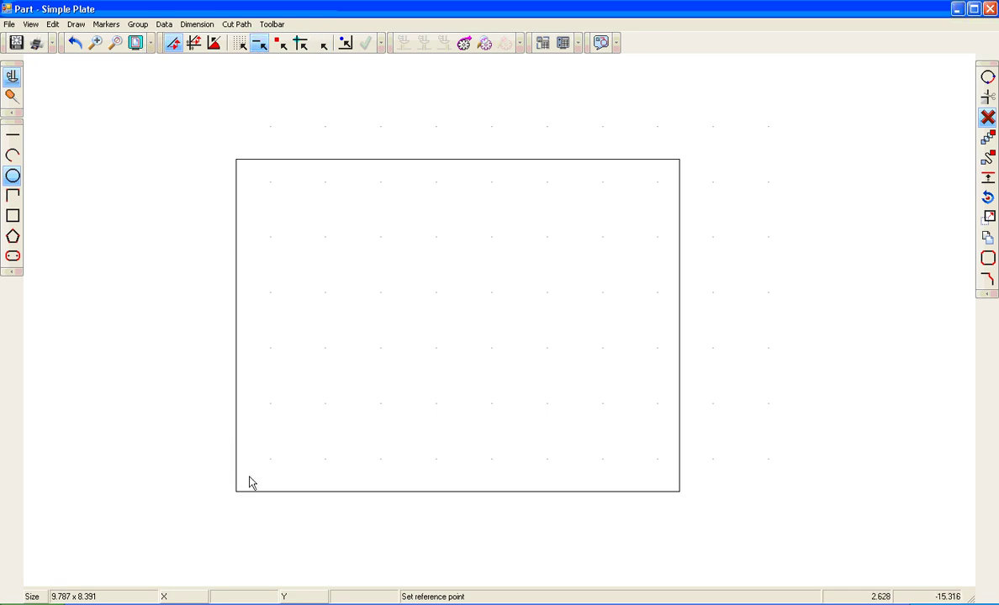
pyautogui.click(237, 495)
pyautogui.press('Return')
pyautogui.write('1')
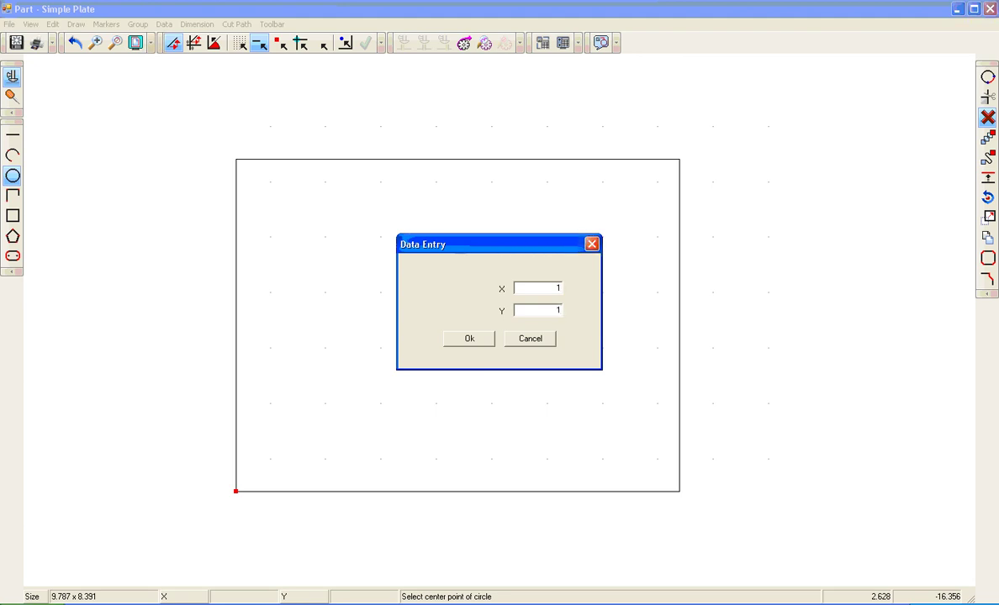
pyautogui.write('1')
pyautogui.press('Return')
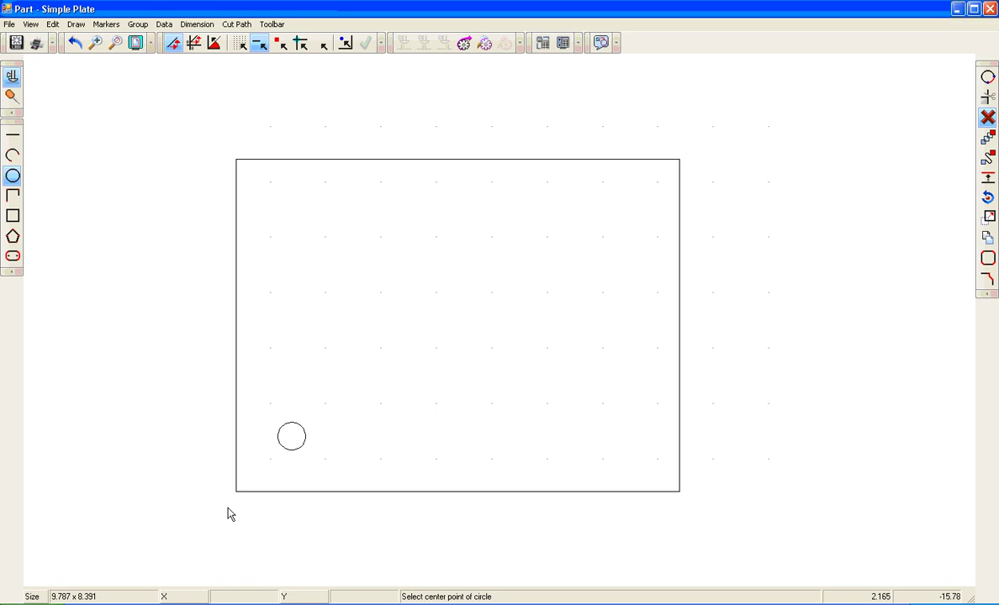
# Place another 0.5 diameter circle at X 1, Y -1 from a reference point on the rectangle's upper-left corner.
pyautogui.click(347, 48)
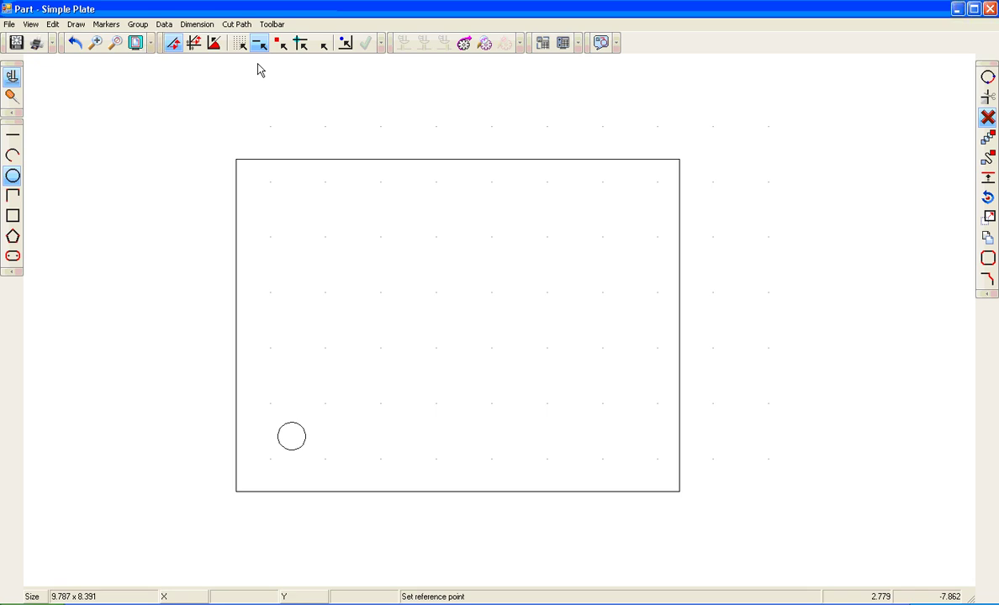
pyautogui.click(236, 159)
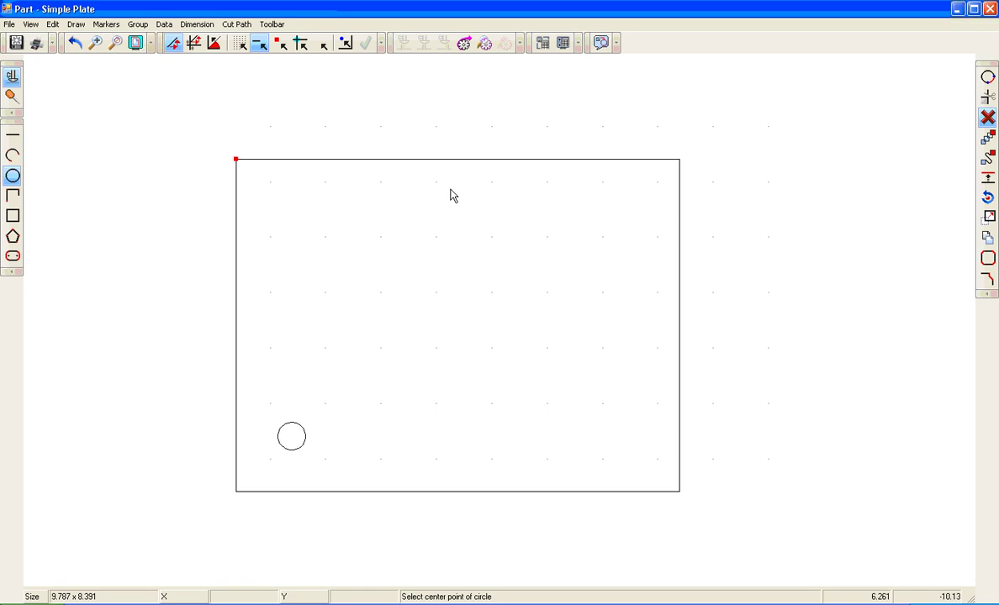
pyautogui.write('1')
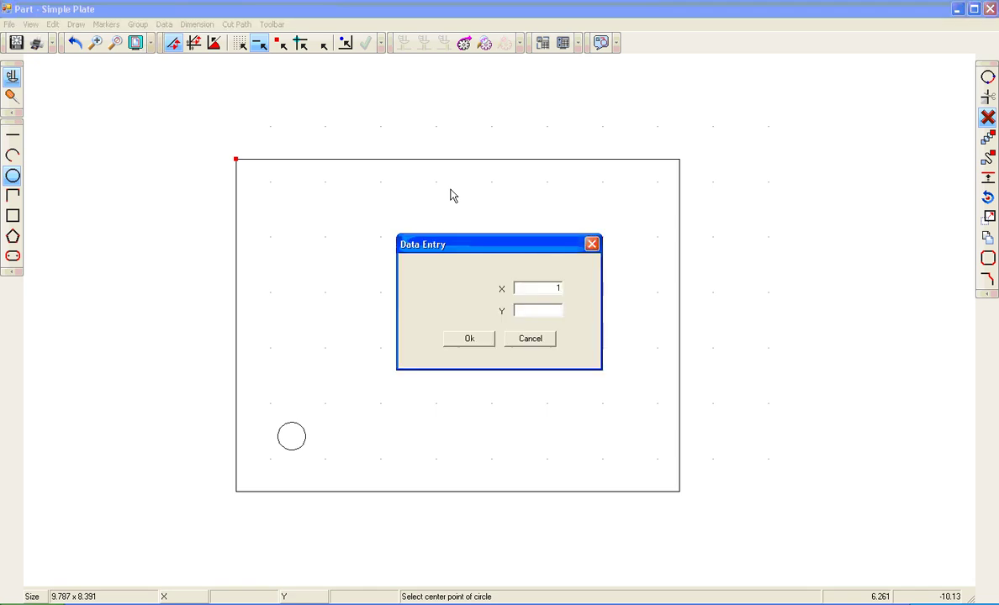
pyautogui.press('Tab')
pyautogui.write('-1')
pyautogui.press('Return')
# Place a third circle at X -1, Y -1 from a reference point on the rectangle's upper-right corner.
pyautogui.click(324, 44)
pyautogui.click(680, 159)
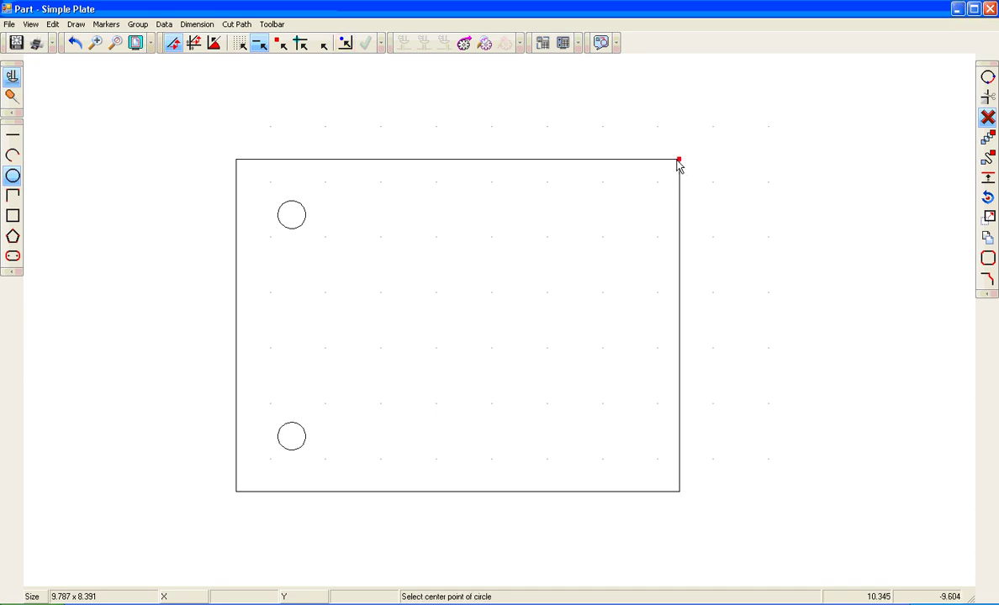
pyautogui.write('-1')
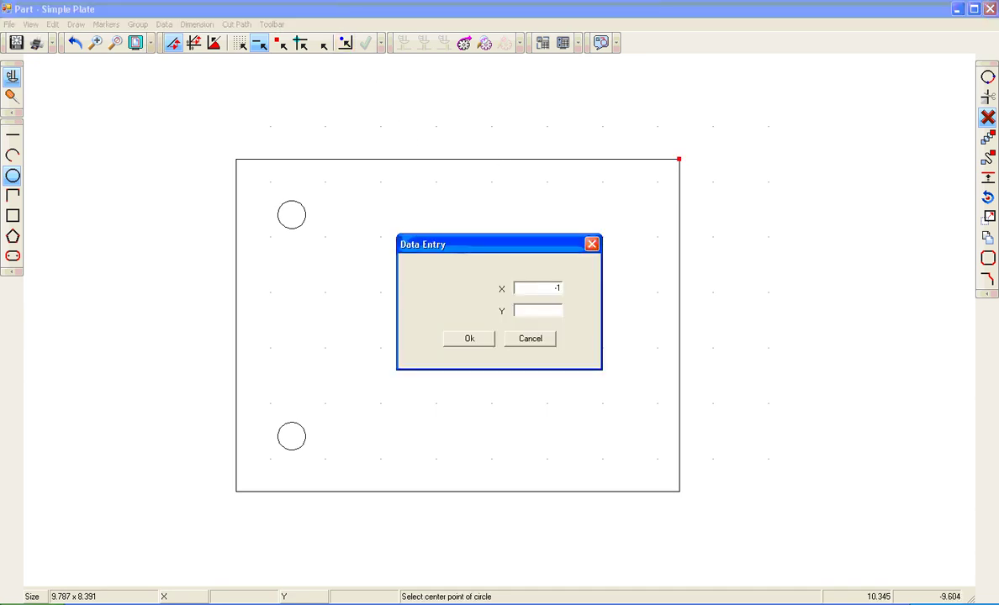
pyautogui.press('Tab')
pyautogui.write('-1')
pyautogui.press('Tab')
pyautogui.press('Return')
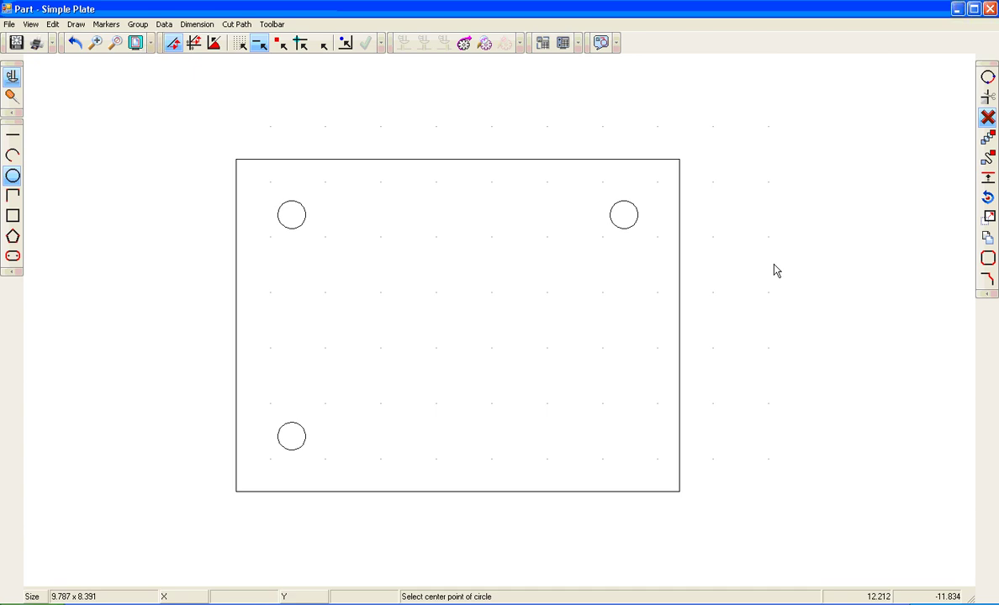
# Place the fourth circle on the rectangle's lower-right corner and move it by X -1, Y 1.
pyautogui.click(680, 494)
pyautogui.click(985, 140)
pyautogui.click(684, 505)
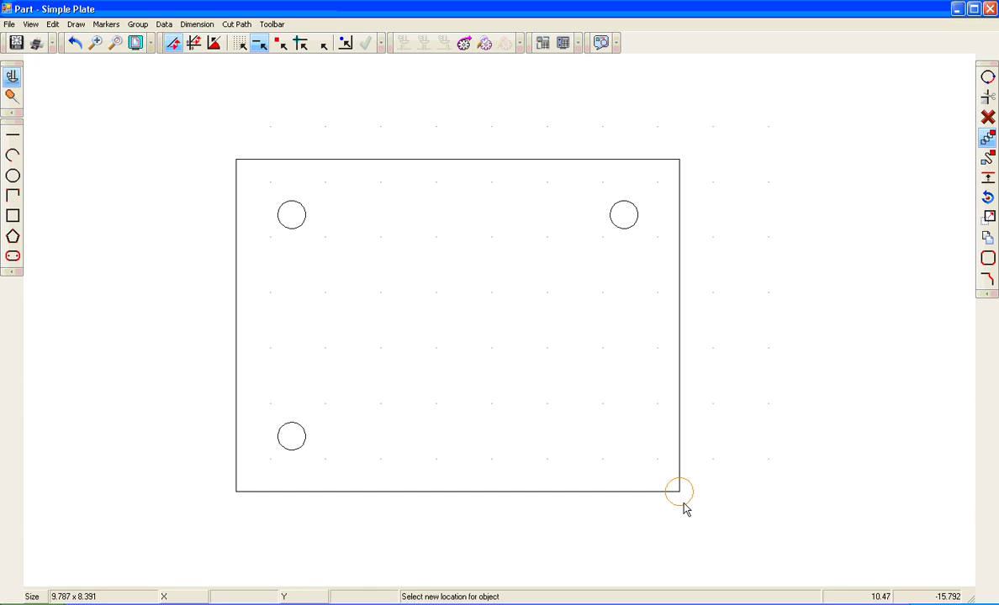
pyautogui.write('-1')
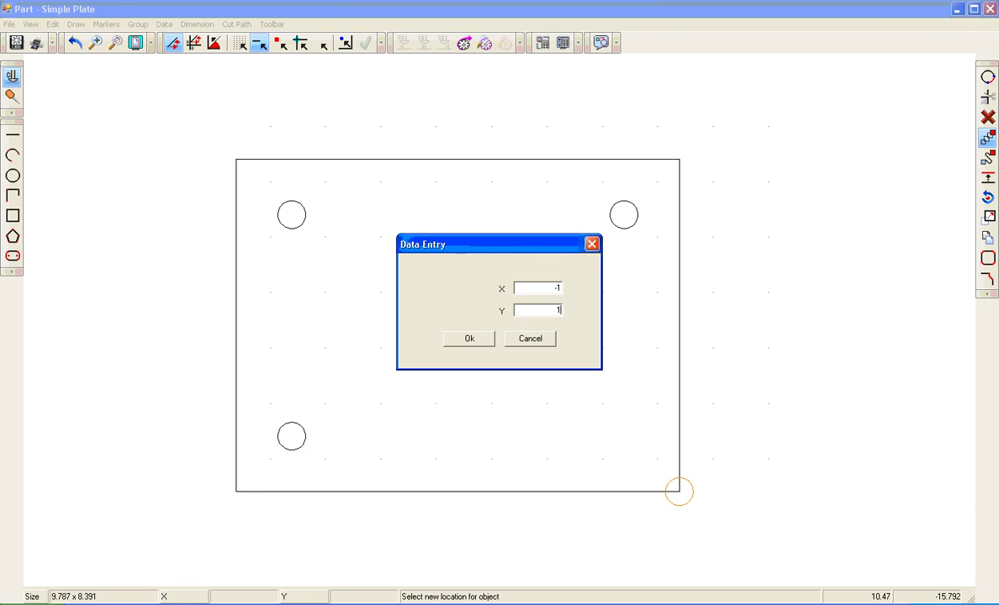
pyautogui.press('Return')
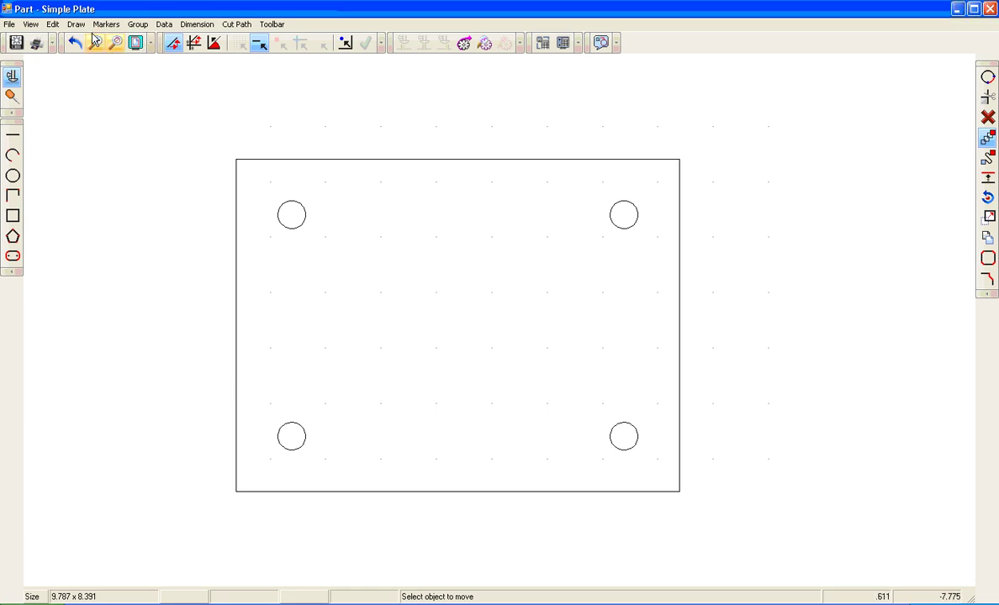
# Examine the display options, including the grid size and popup keyboard input settings.
pyautogui.click(34, 25)
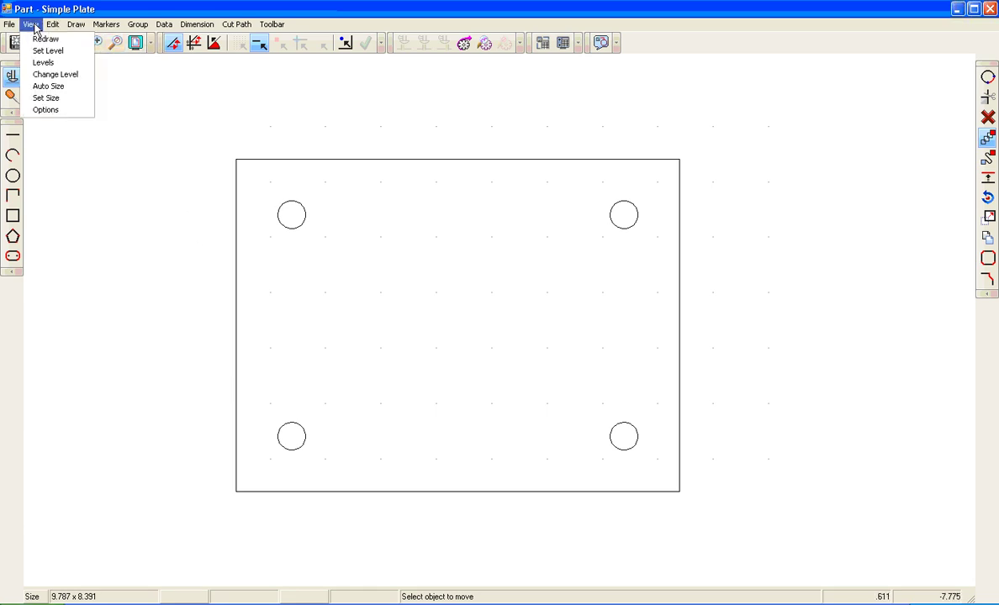
pyautogui.click(45, 111)
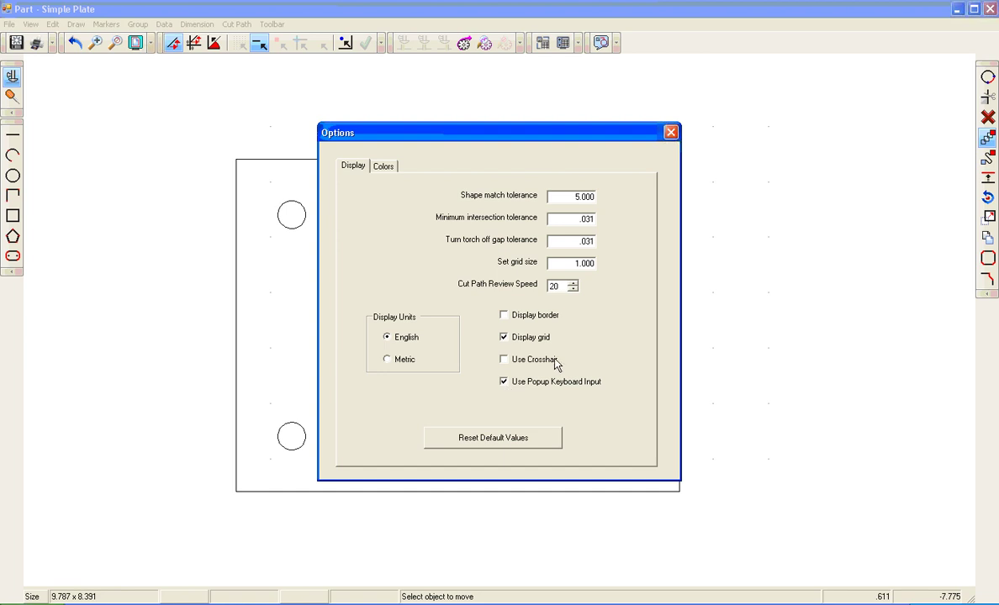
pyautogui.click(671, 133)
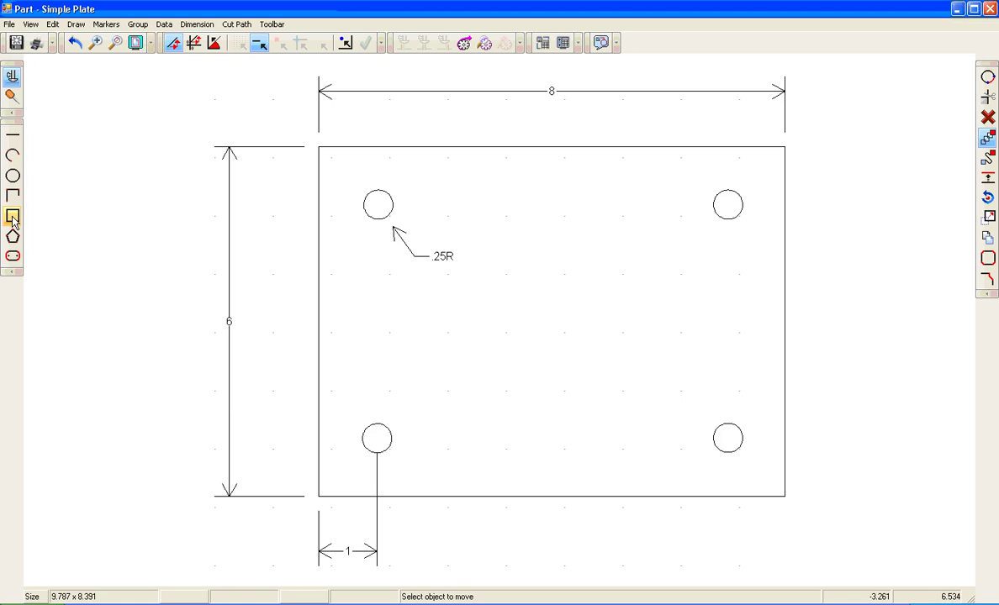
# Draw a horizontal line 10 units long from a grid point in the empty area below the dimensioned plate.
pyautogui.click(15, 140)
pyautogui.scroll(-3, 10, 85)
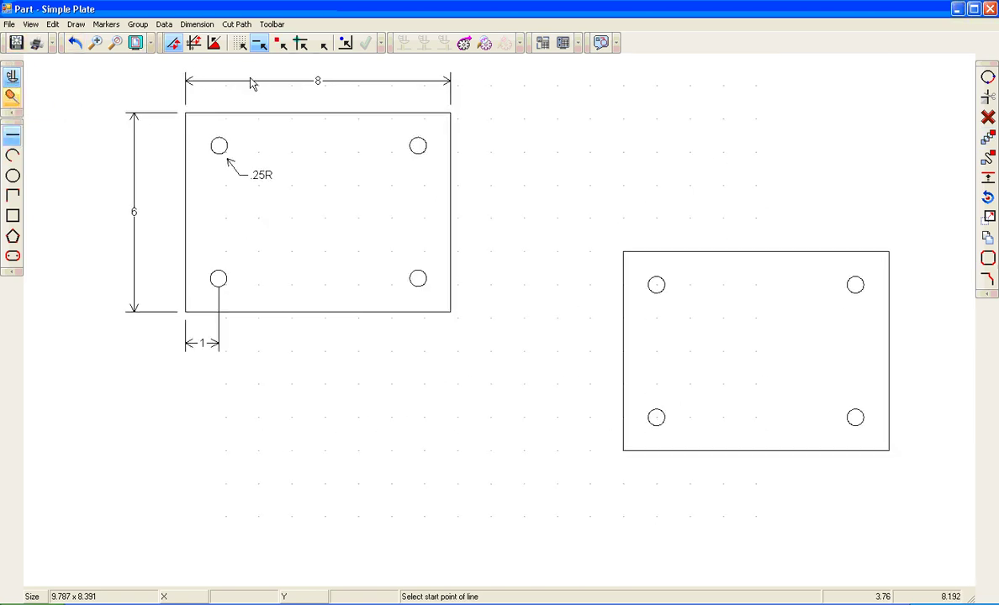
pyautogui.click(240, 43)
pyautogui.click(258, 484)
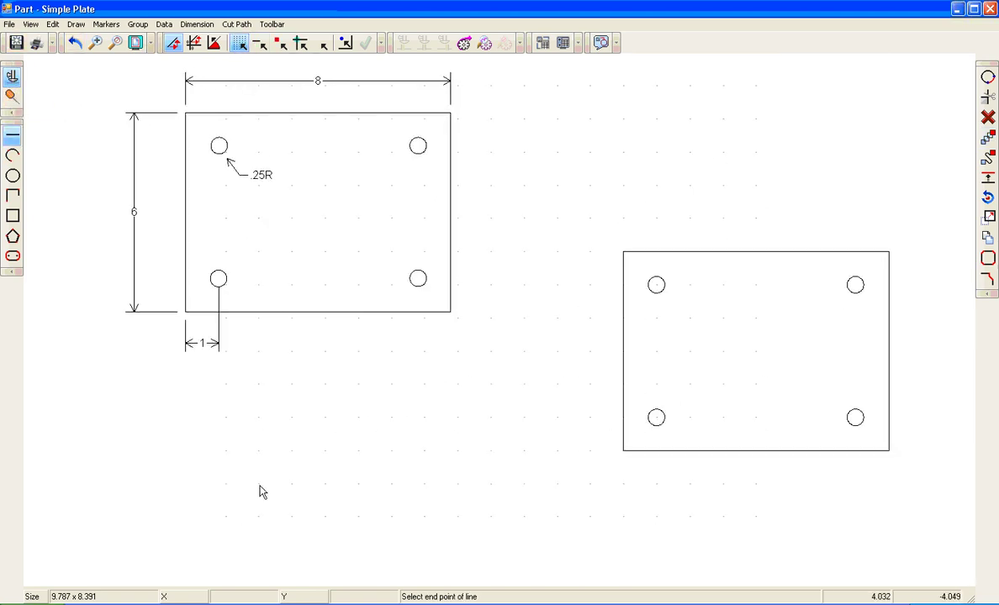
pyautogui.write('10')
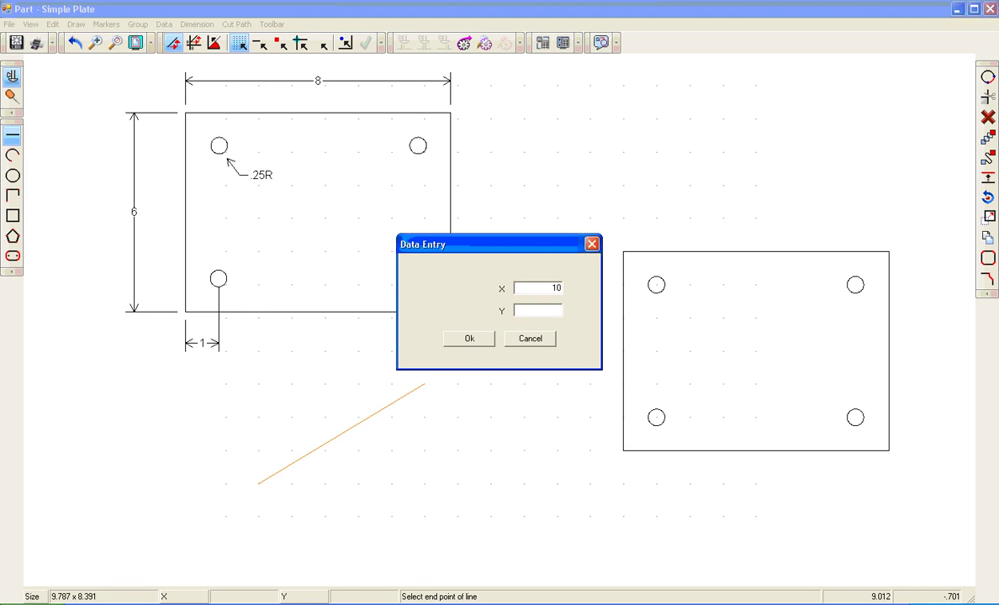
pyautogui.press('Return')
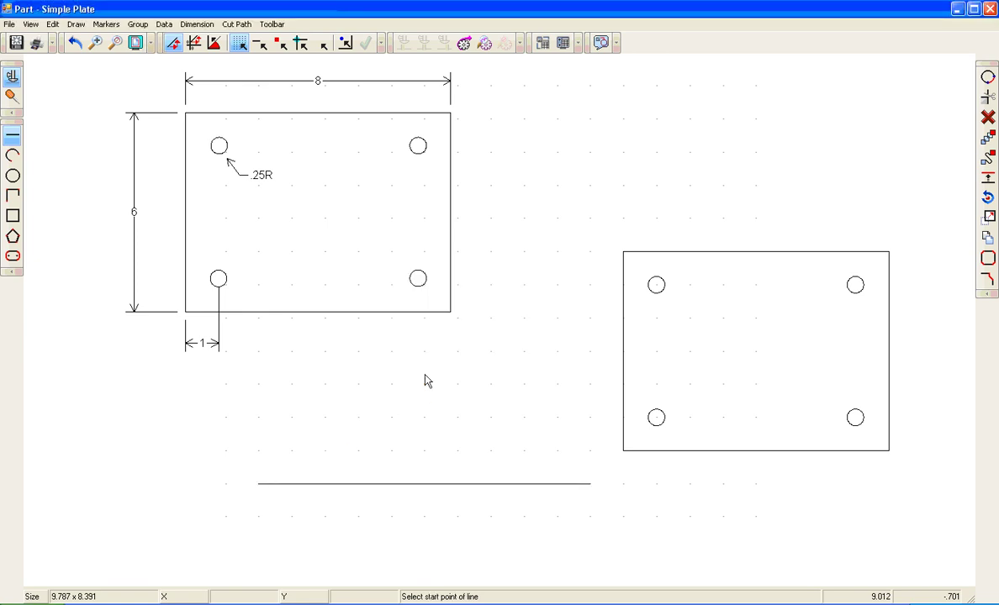
# Close the Simple Plate part and open the Plate 2 part.
pyautogui.click(989, 8)
pyautogui.click(469, 339)
pyautogui.doubleClick(410, 181)
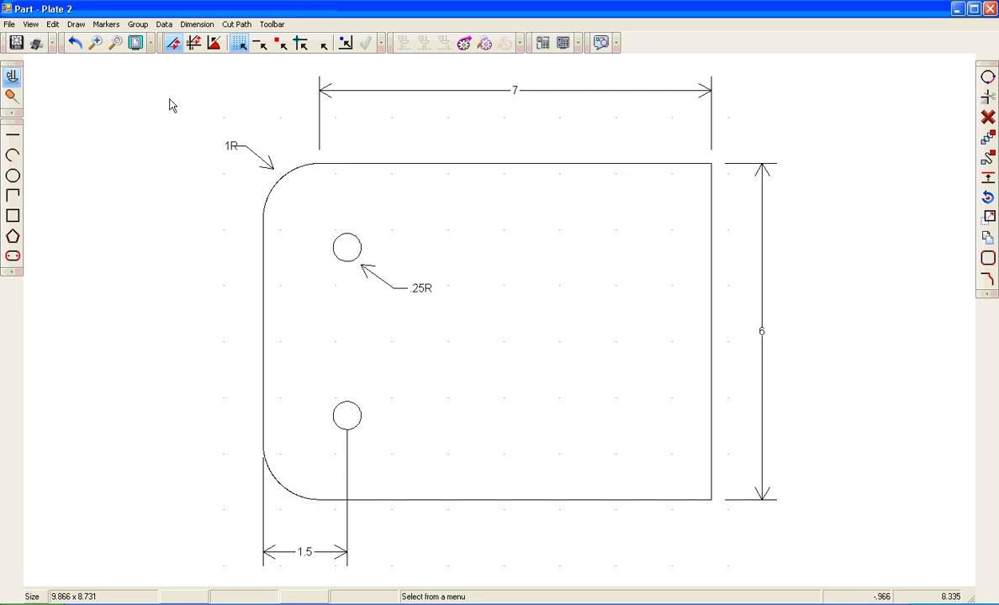
# Draw a 7 by 6 rectangle with grid snapping in the empty area beside the dimensioned Plate 2.
pyautogui.scroll(-3, 55, 112)
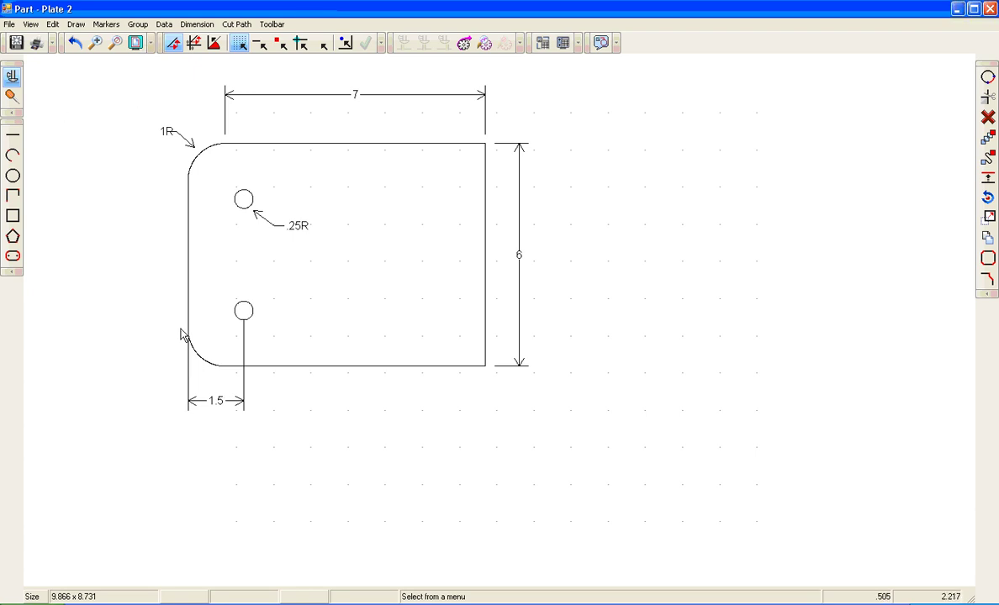
pyautogui.scroll(-3, 49, 201)
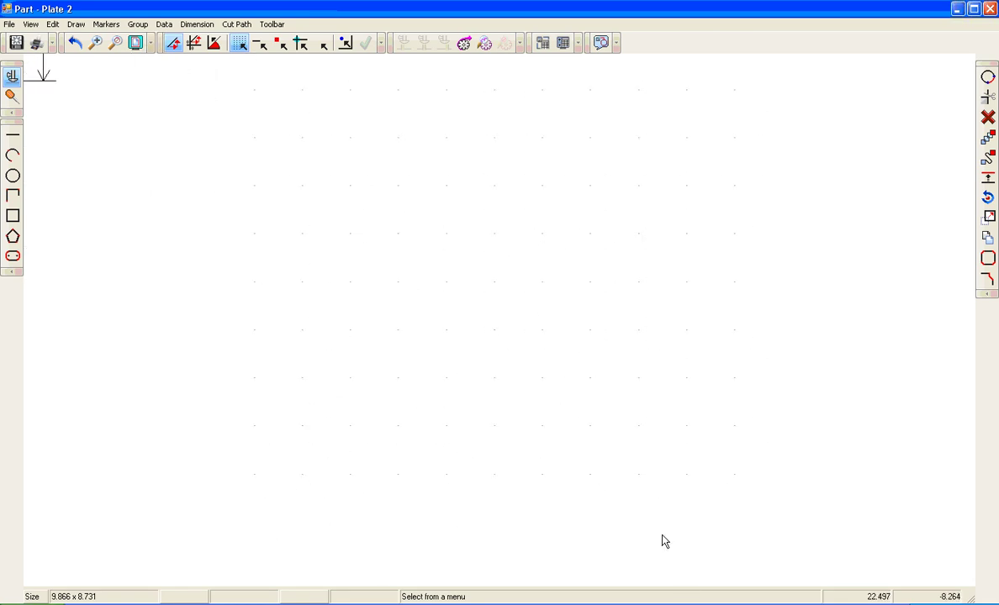
pyautogui.click(13, 213)
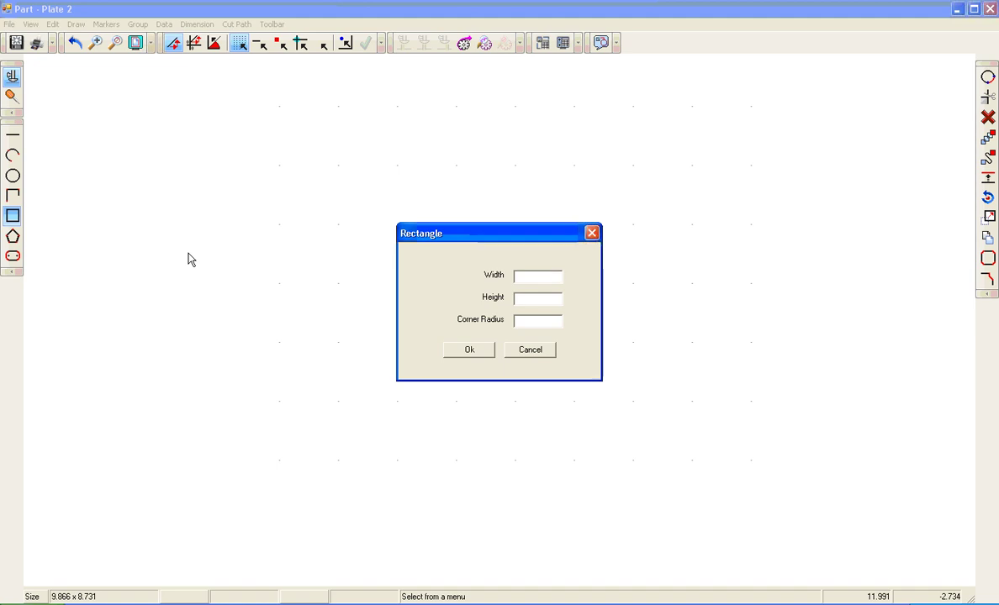
pyautogui.write('7')
pyautogui.press('Tab')
pyautogui.write('6')
pyautogui.press('Return')
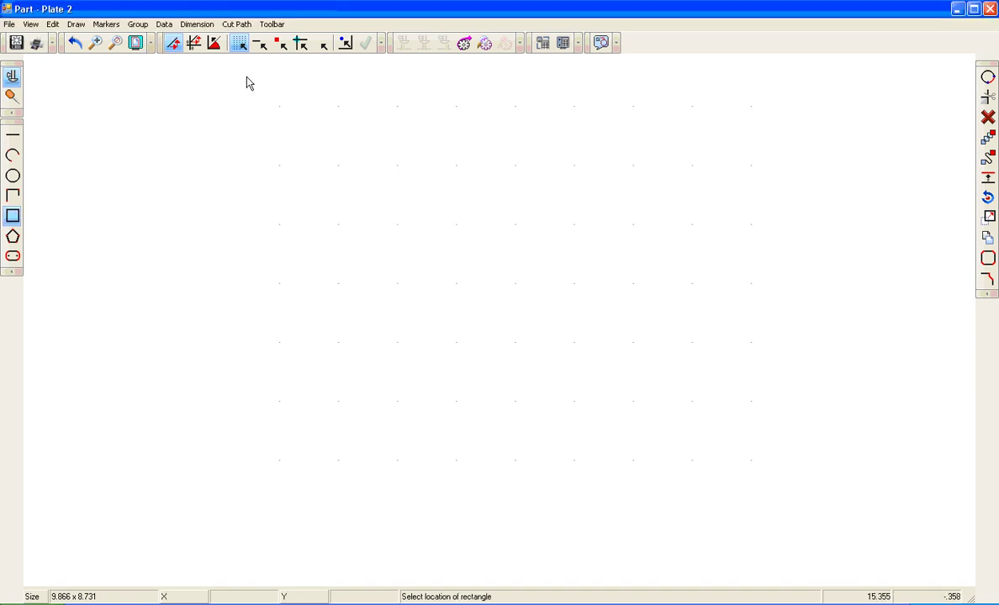
pyautogui.click(460, 293)
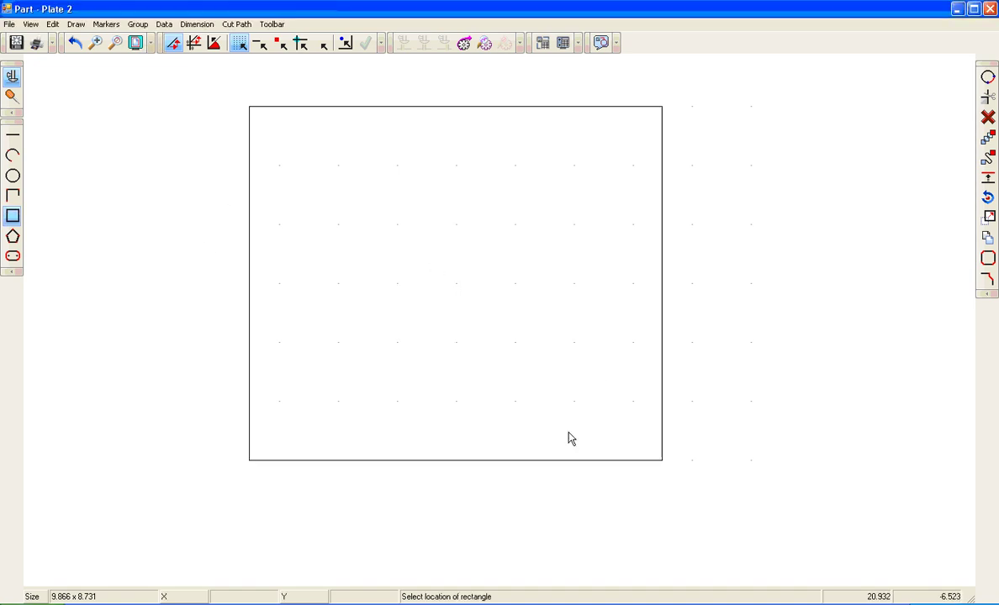
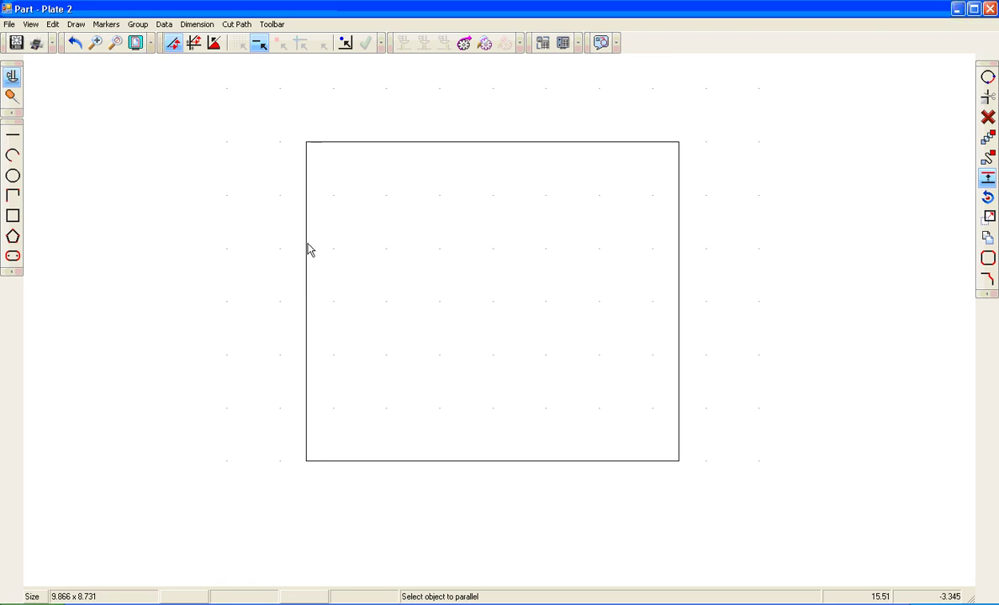
# Create a line parallel to the rectangle's left edge, offset 1 unit outward.
pyautogui.click(307, 340)
pyautogui.click(220, 335)
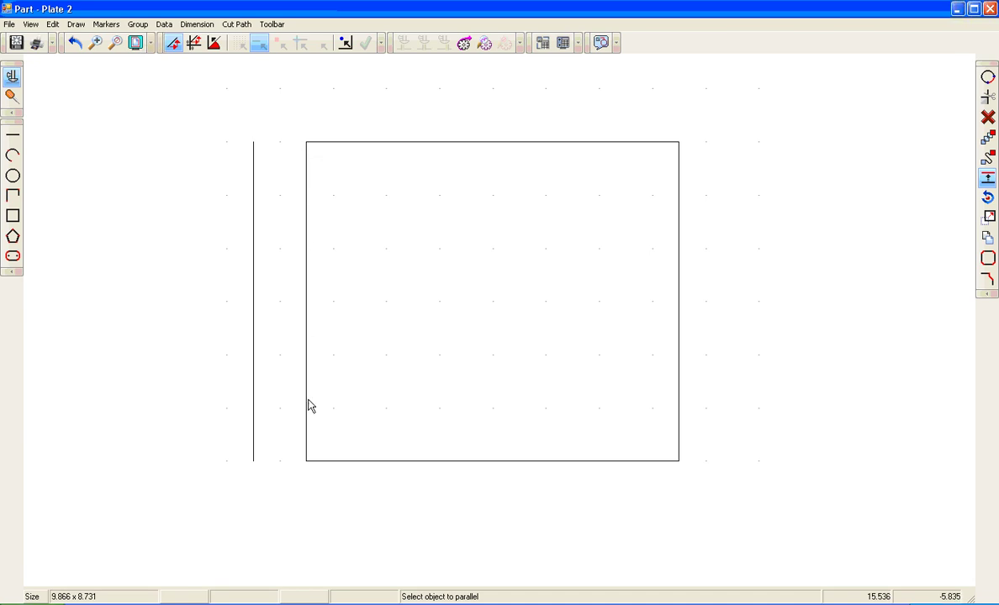
# Try to delete only the rectangle's left edge and undo the deletion.
pyautogui.click(989, 118)
pyautogui.click(306, 251)
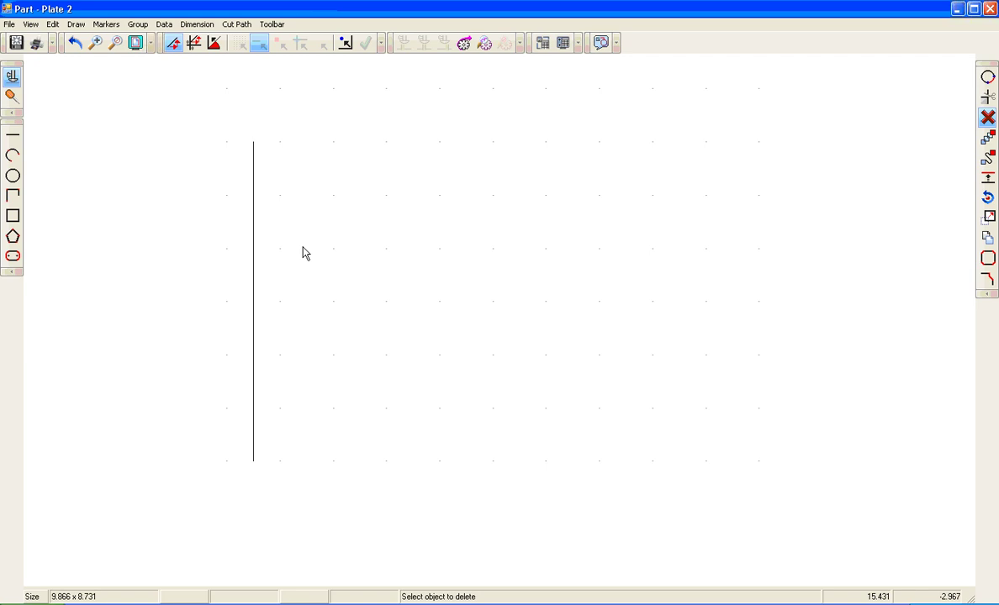
pyautogui.hotkey('ctrl', 'z')
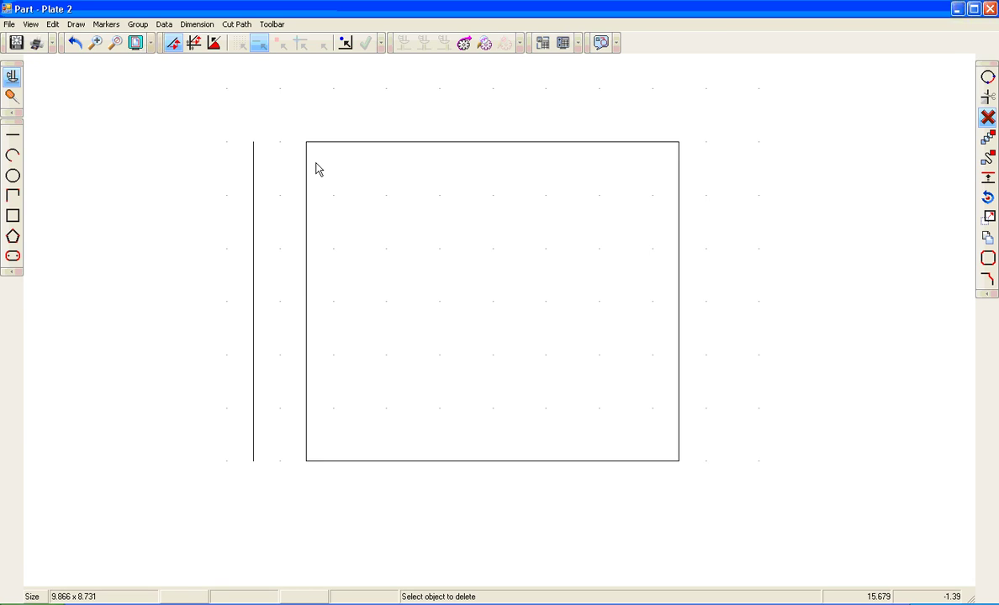
# Ungroup all objects so the rectangle's edges can be edited individually.
pyautogui.click(141, 26)
pyautogui.moveTo(156, 63)
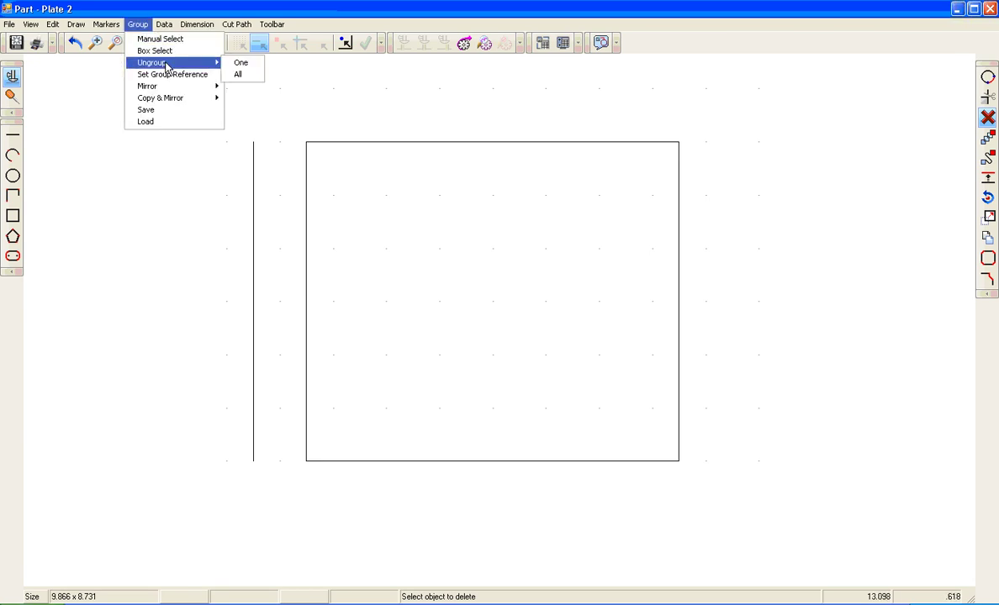
pyautogui.click(247, 76)
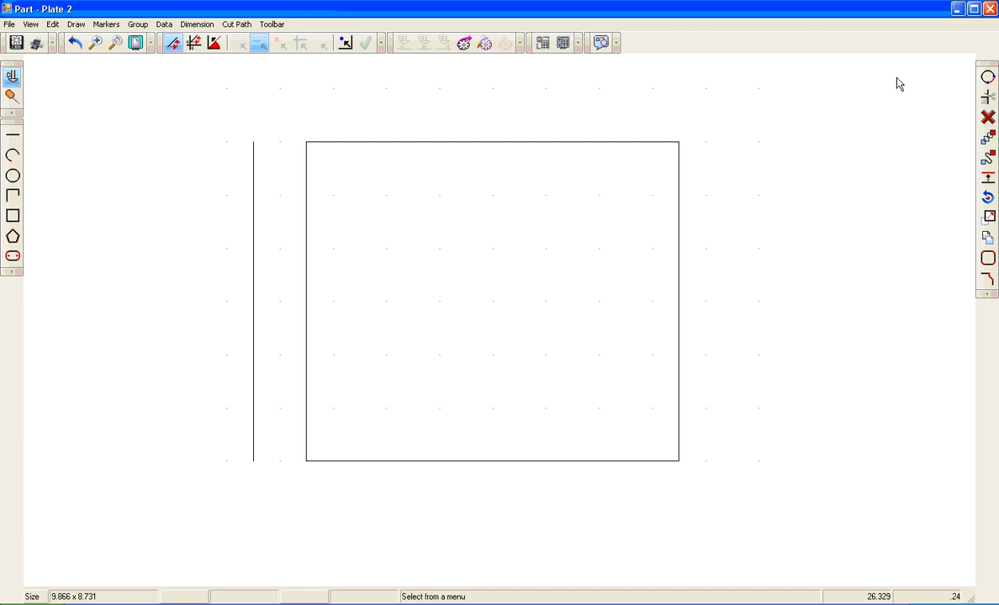
# Delete the rectangle's original left edge and extend its top edge to the outer parallel line.
pyautogui.click(988, 117)
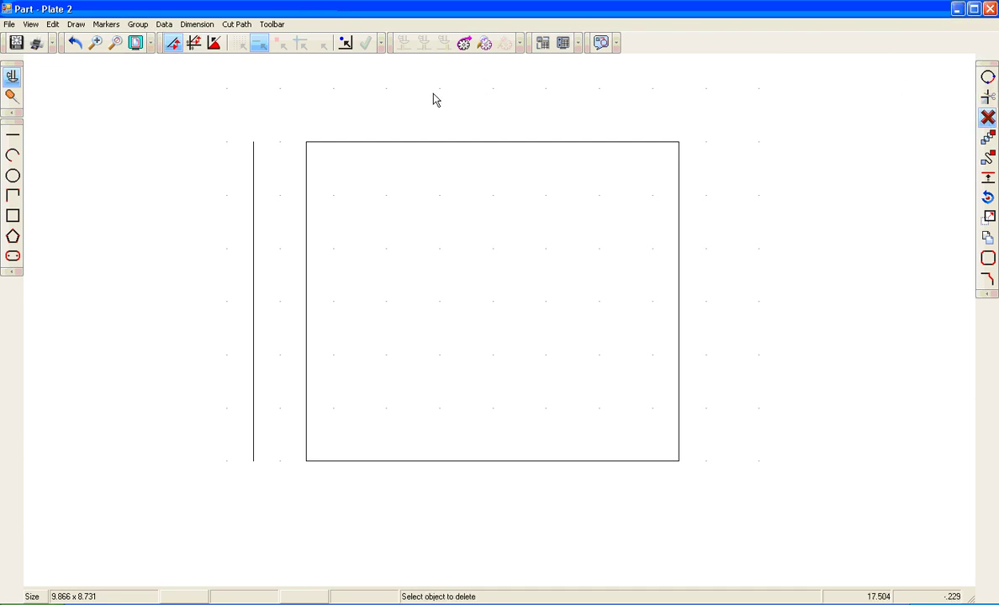
pyautogui.click(307, 193)
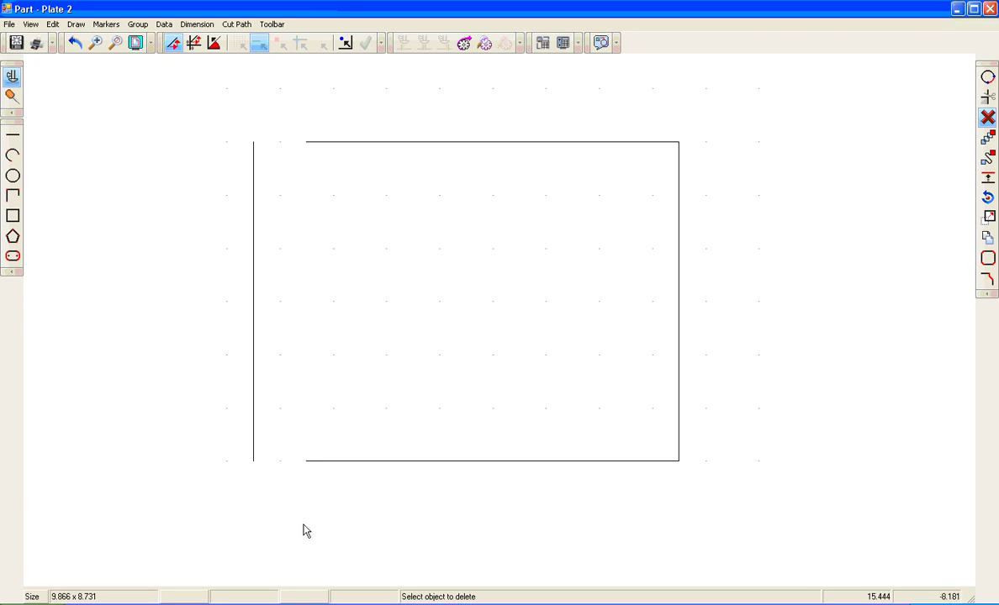
pyautogui.click(53, 25)
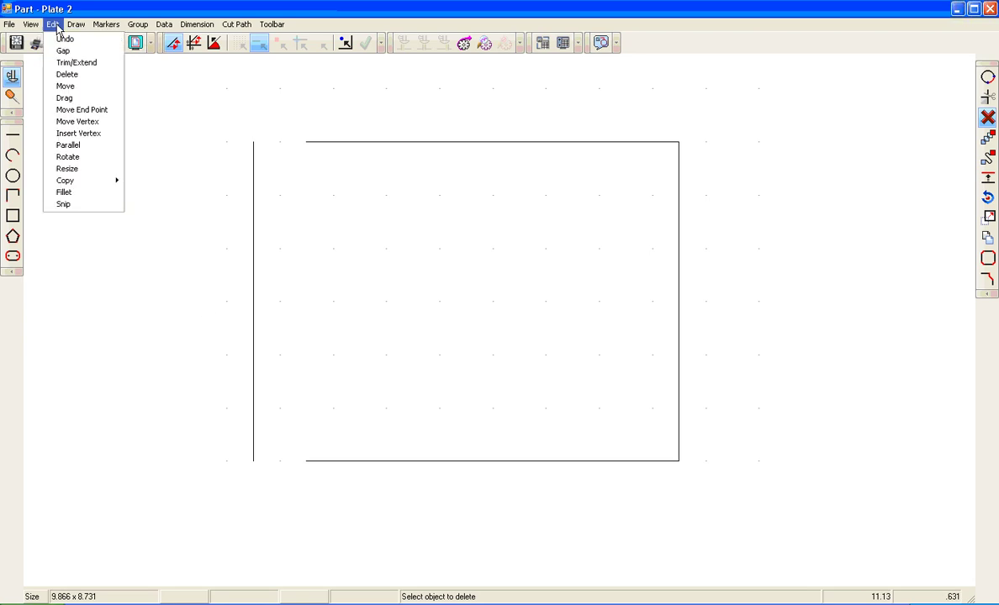
pyautogui.click(84, 63)
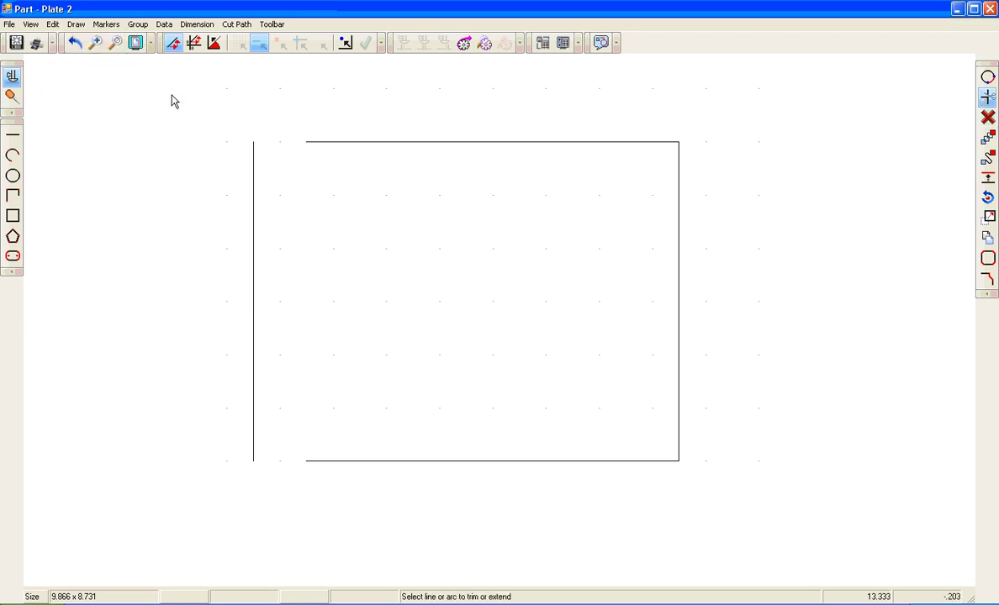
pyautogui.click(313, 142)
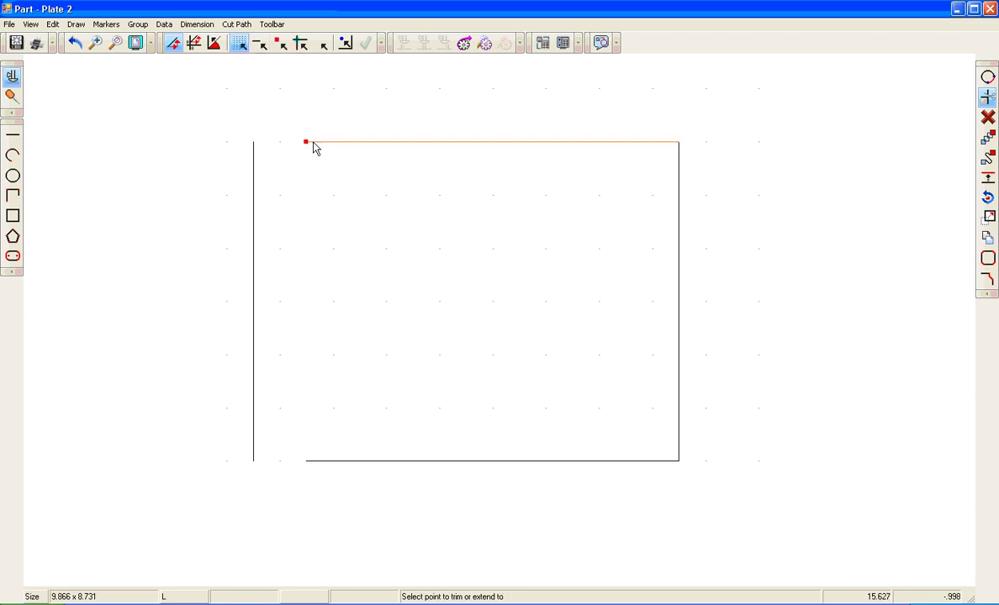
pyautogui.click(261, 47)
pyautogui.click(258, 148)
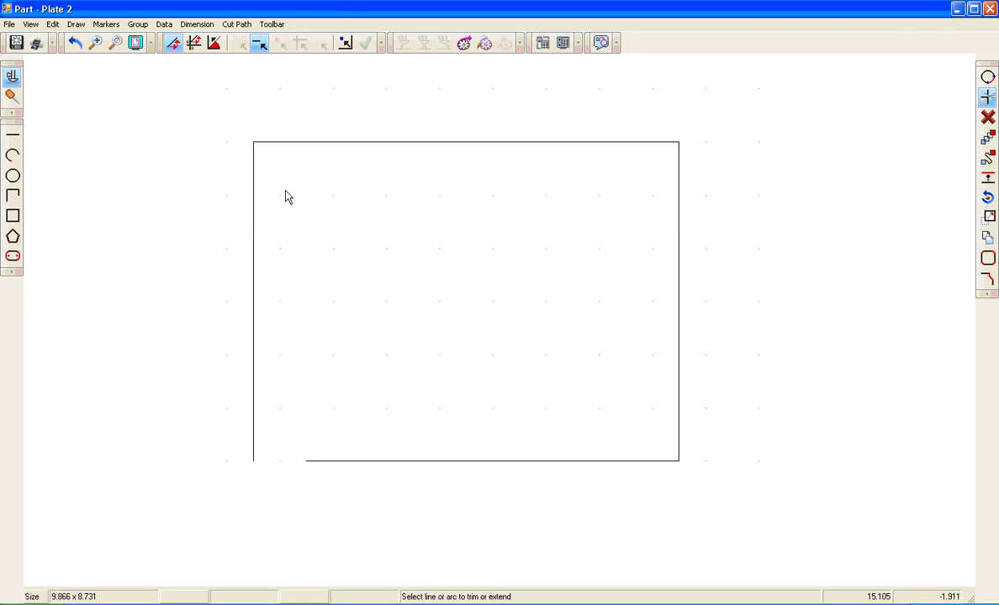
# Move the open end point of the rectangle's bottom edge to the lower end of the parallel line.
pyautogui.click(52, 25)
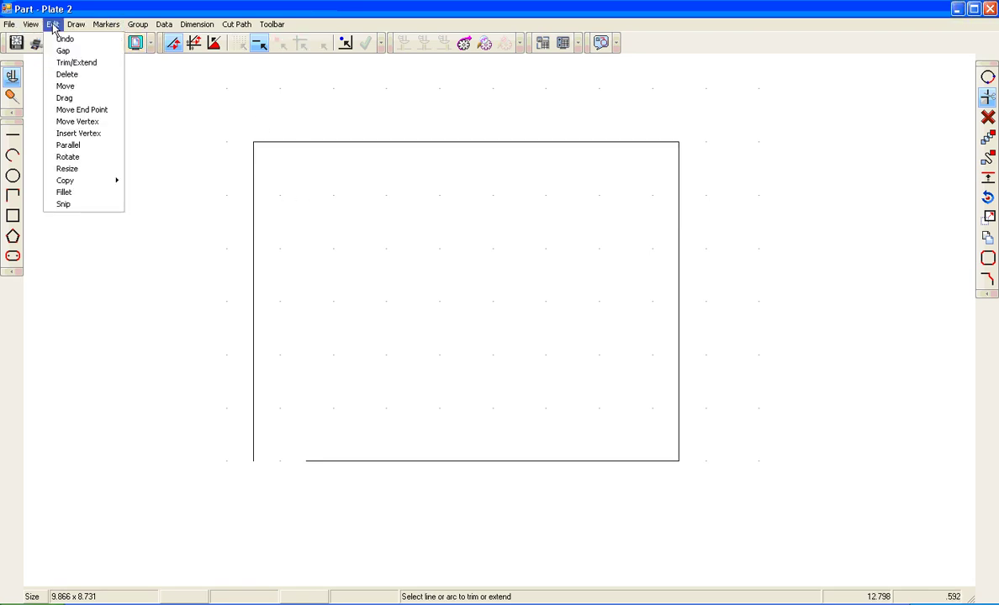
pyautogui.click(59, 110)
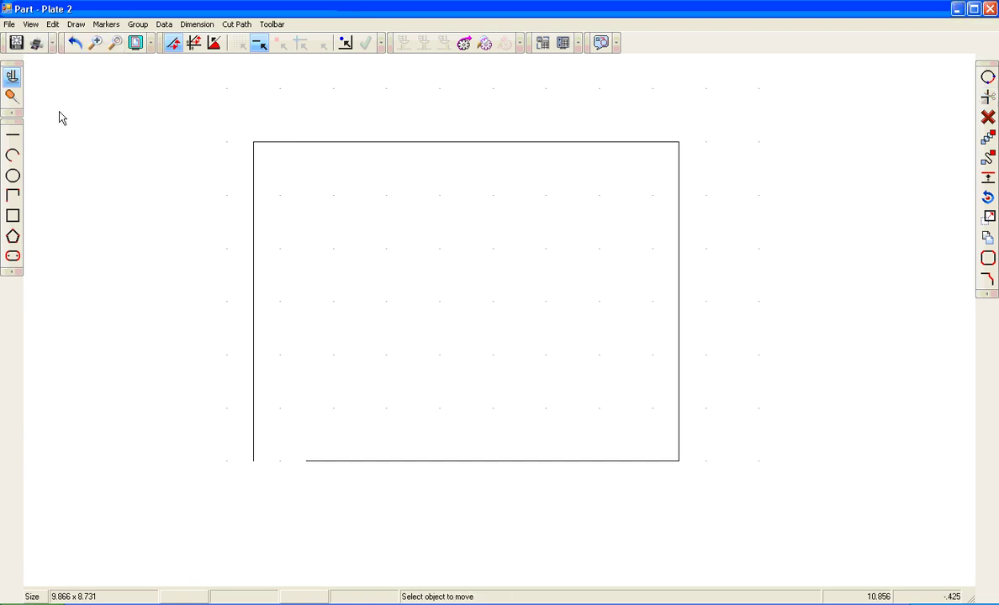
pyautogui.click(310, 461)
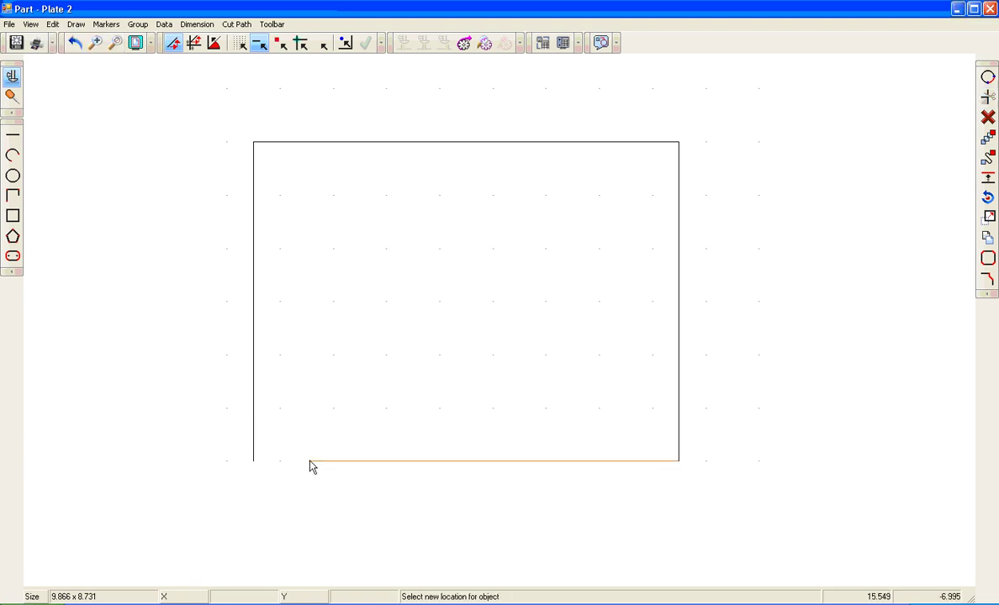
pyautogui.click(253, 461)
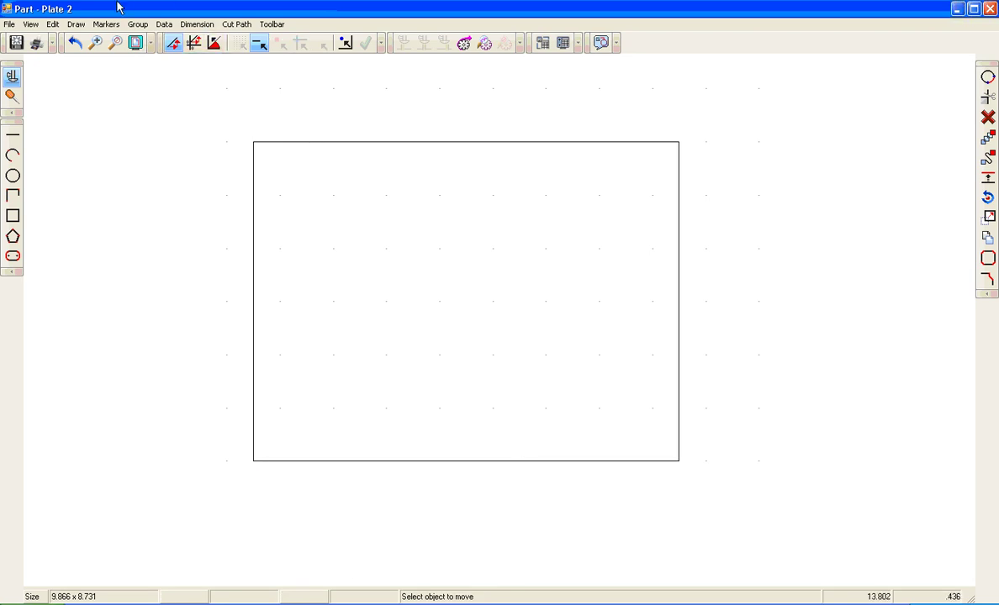
# Draw a .5 diameter circle centered at X 1.5, Y 1.5 from a reference point on the plate's lower-left corner.
pyautogui.click(13, 176)
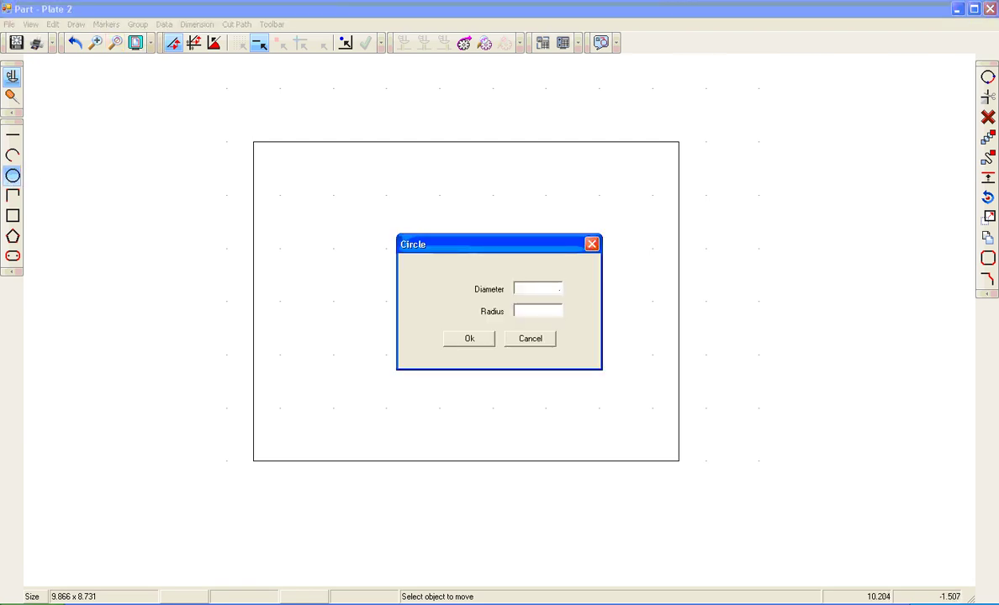
pyautogui.write('.5')
pyautogui.press('Tab')
pyautogui.press('Return')
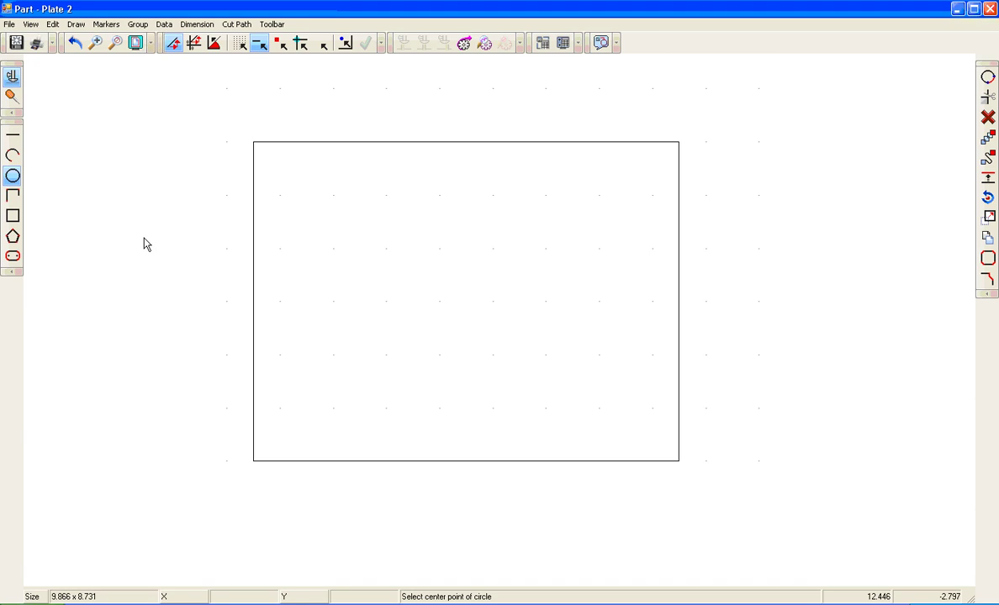
pyautogui.click(345, 44)
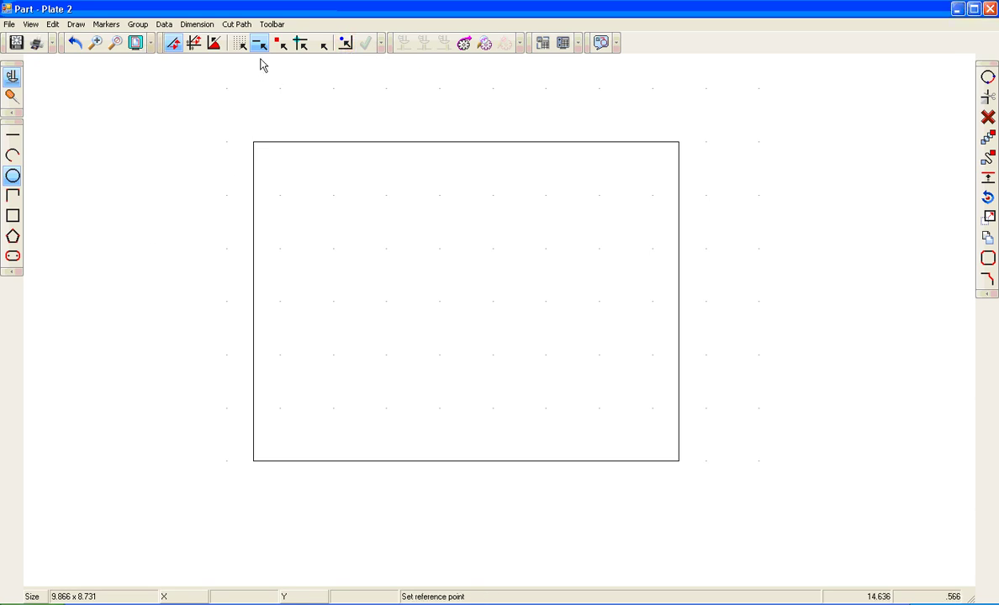
pyautogui.click(255, 467)
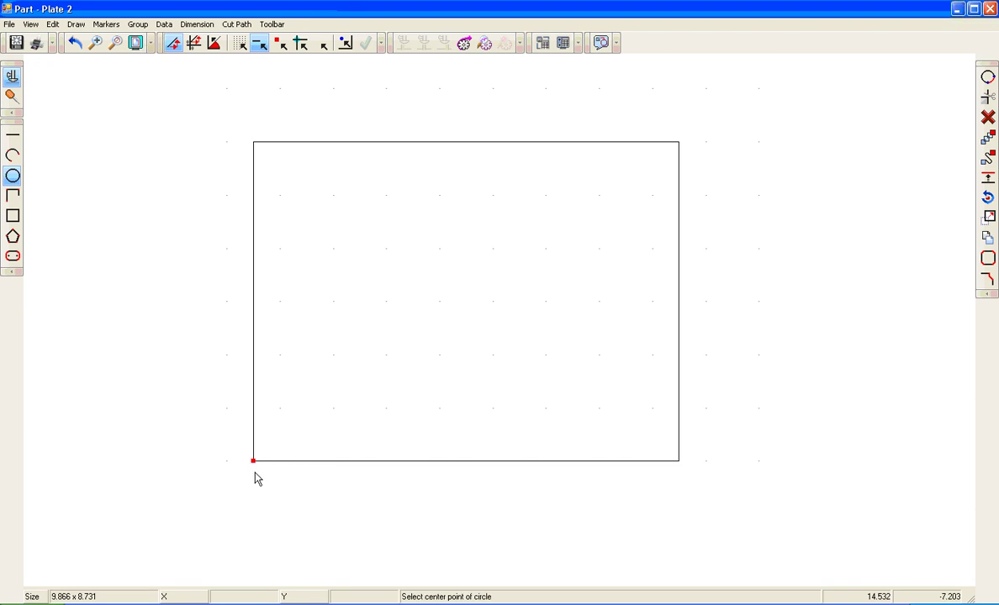
pyautogui.write('1.5')
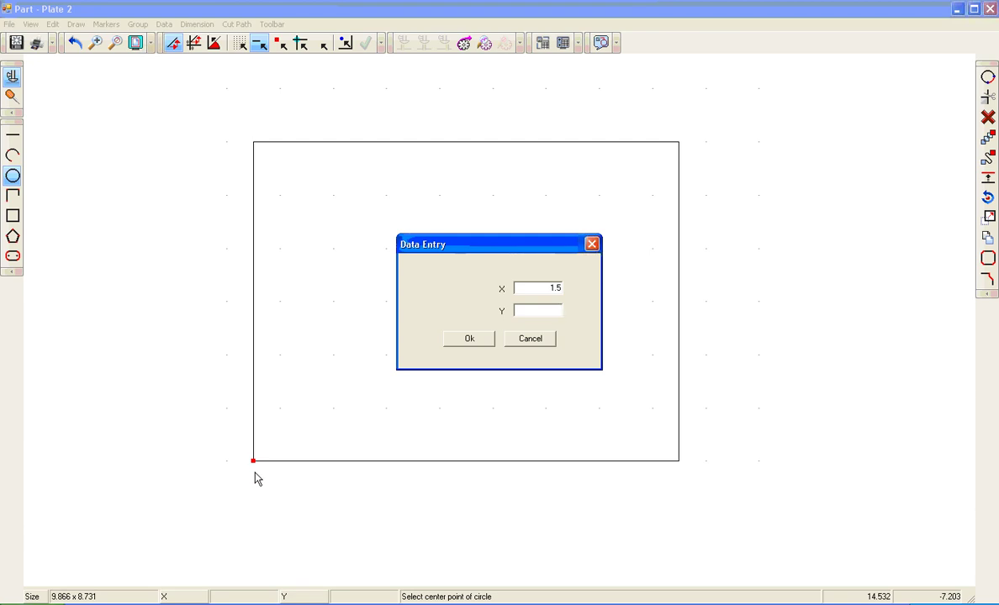
pyautogui.write('1.5')
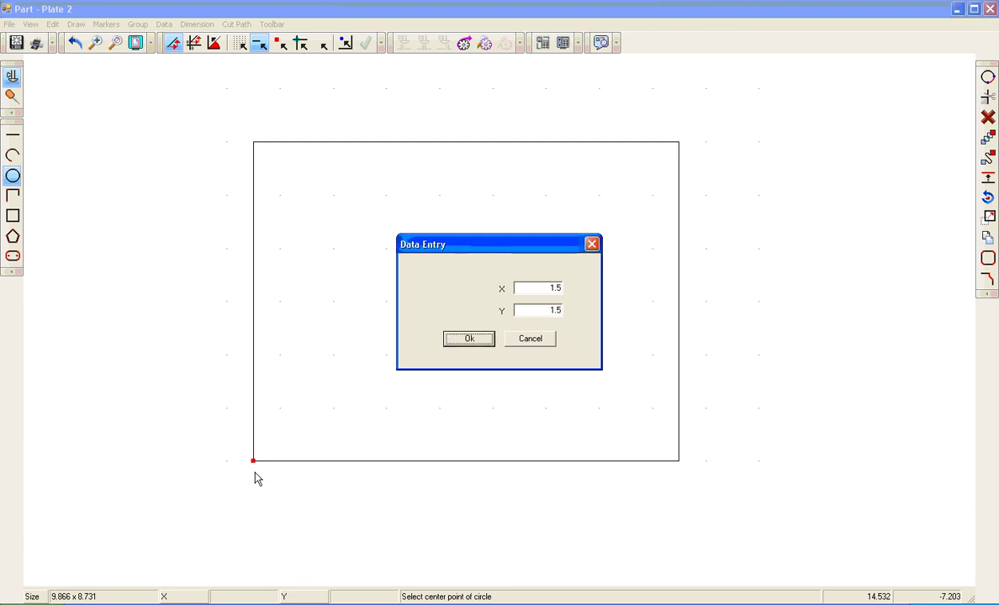
pyautogui.press('Return')
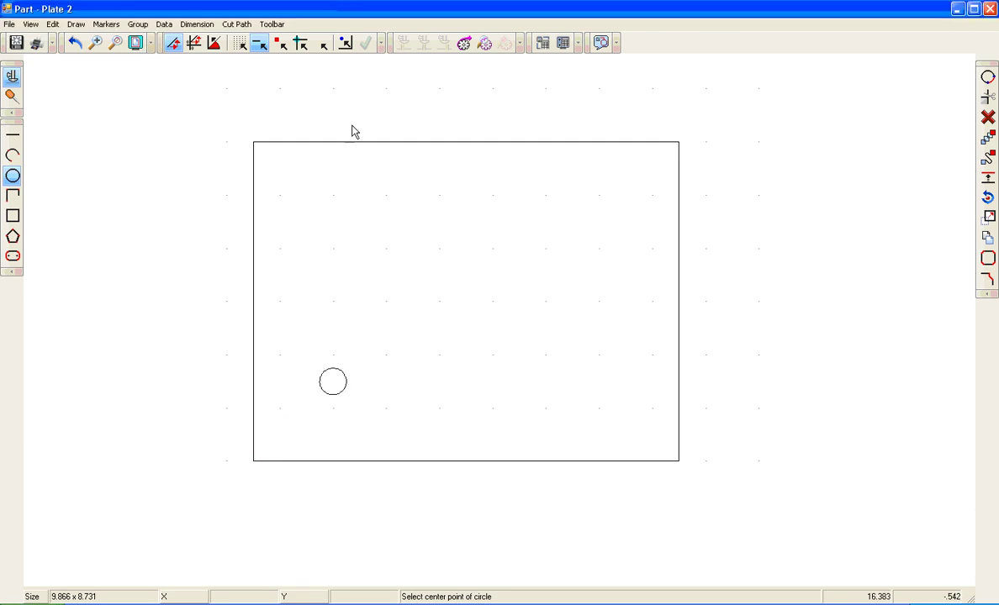
# Place a second circle of the same size at X 1.5, Y -1.5 from the plate's upper-left corner as reference point.
pyautogui.click(344, 44)
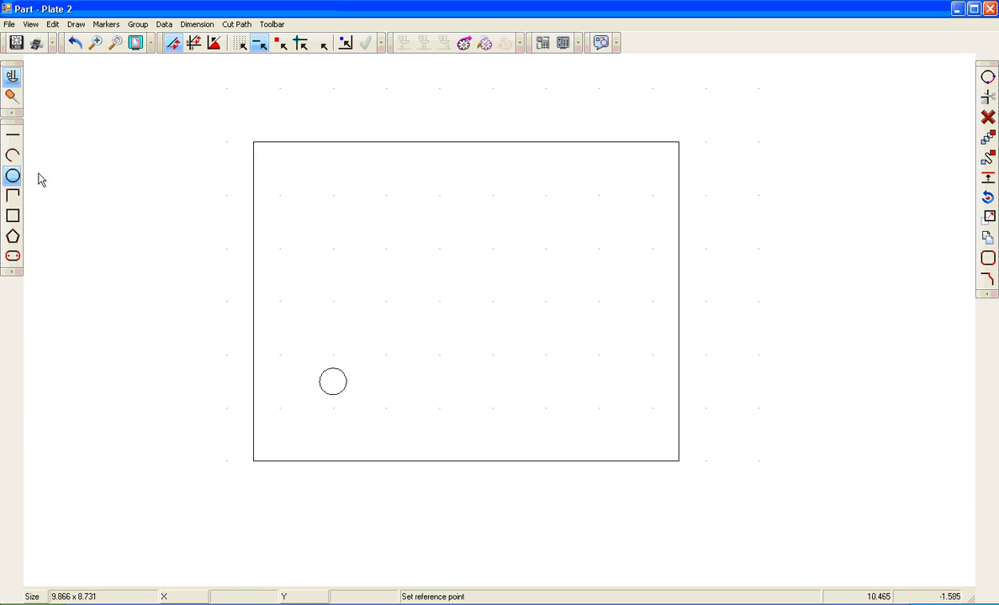
pyautogui.click(255, 144)
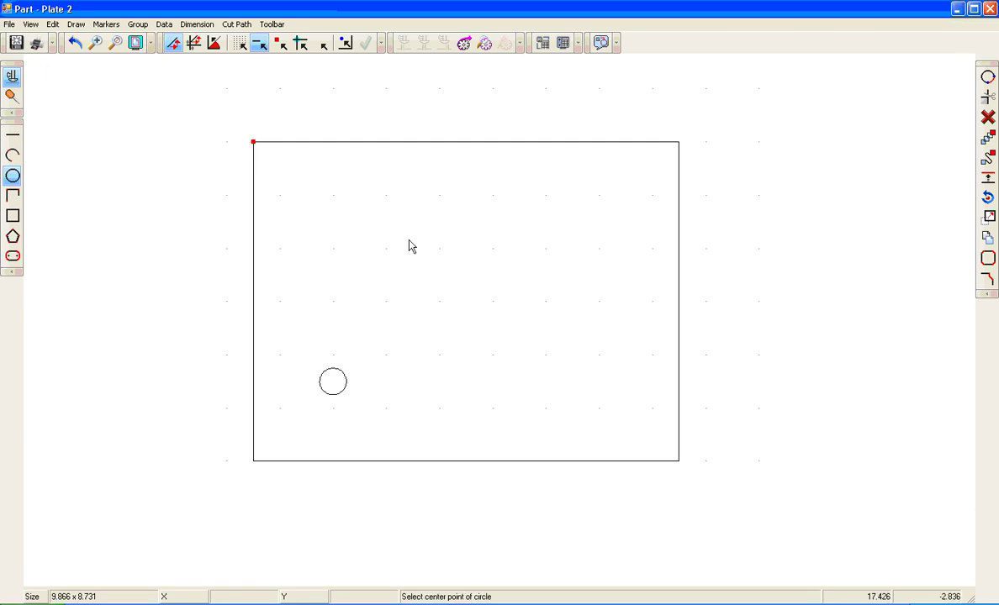
pyautogui.write('1.5')
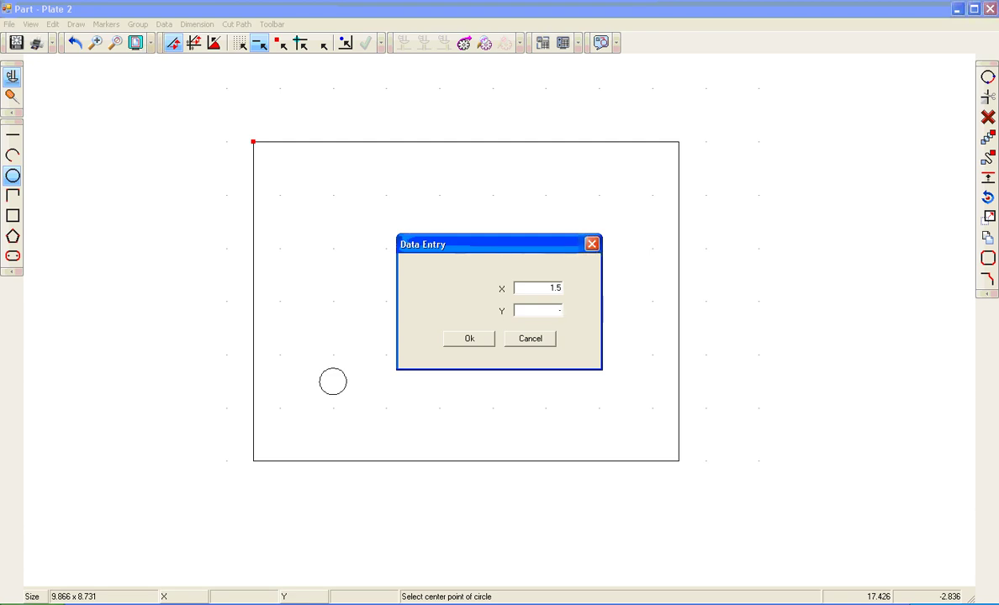
pyautogui.click(539, 310)
pyautogui.write('1.5')
pyautogui.press('Return')
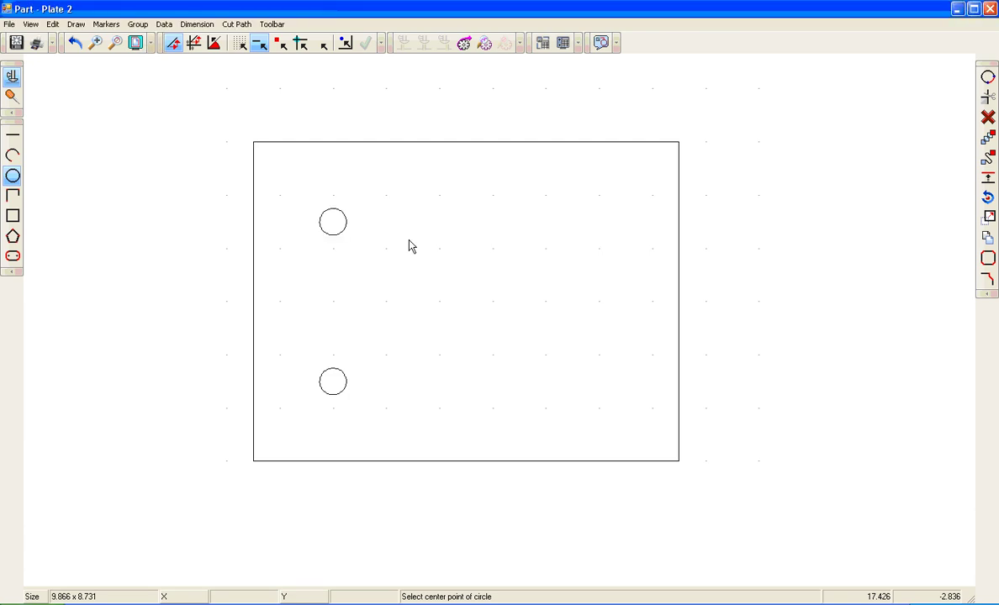
# Fillet the plate's upper-left and lower-left corners with a radius of 1.
pyautogui.click(76, 23)
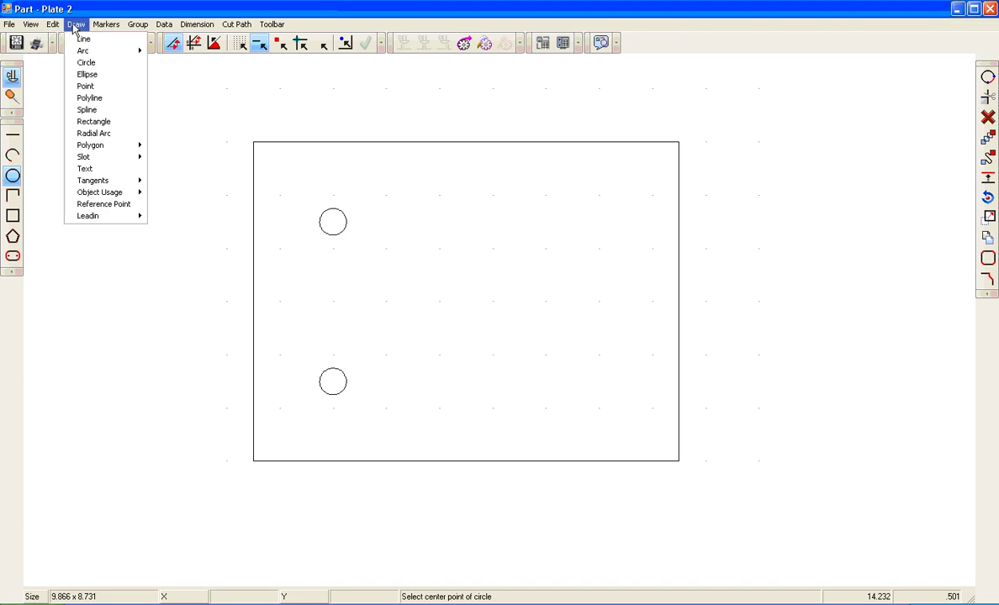
pyautogui.moveTo(76, 148)
pyautogui.moveTo(52, 24)
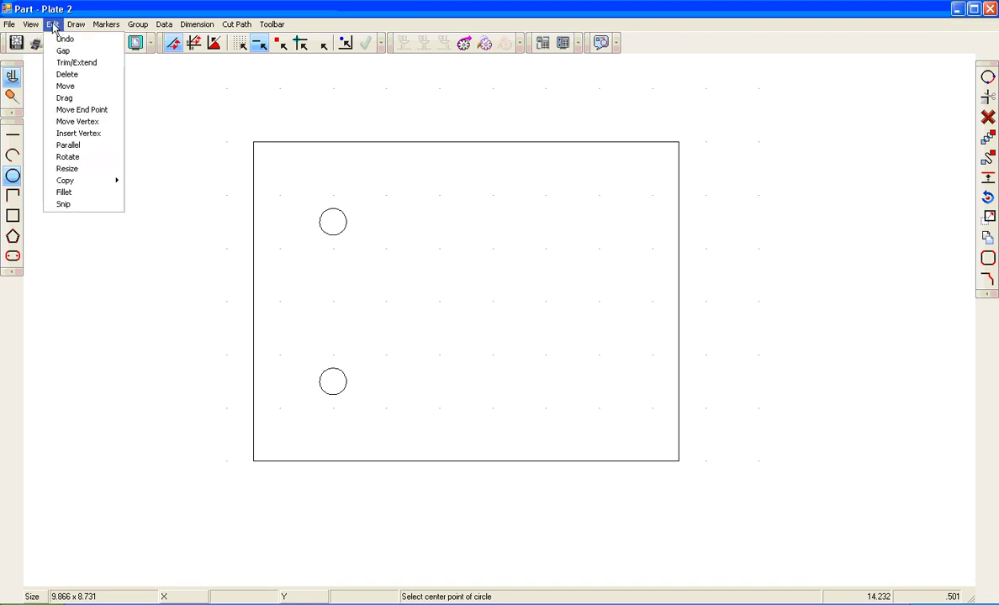
pyautogui.click(66, 192)
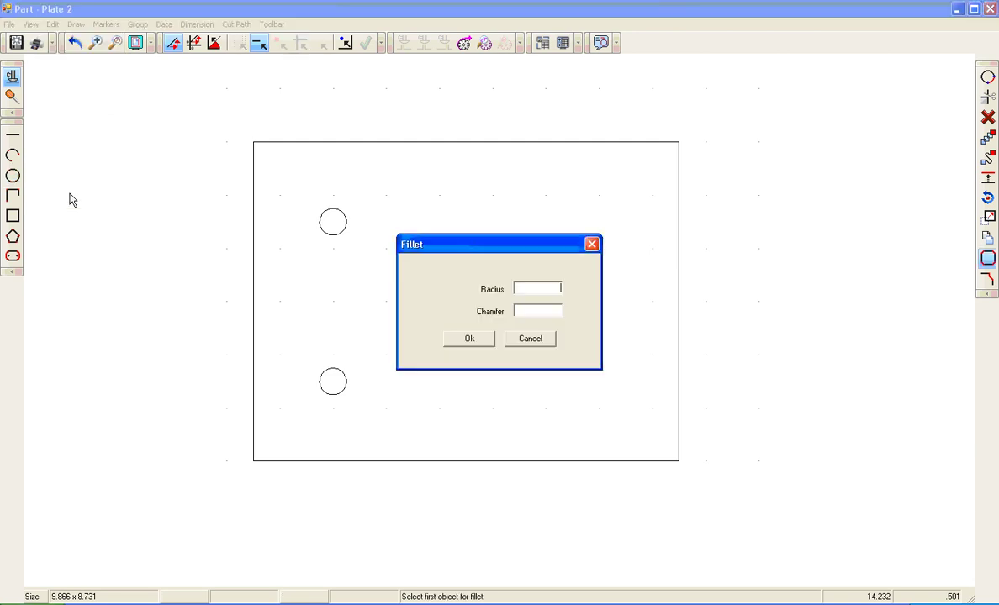
pyautogui.write('1')
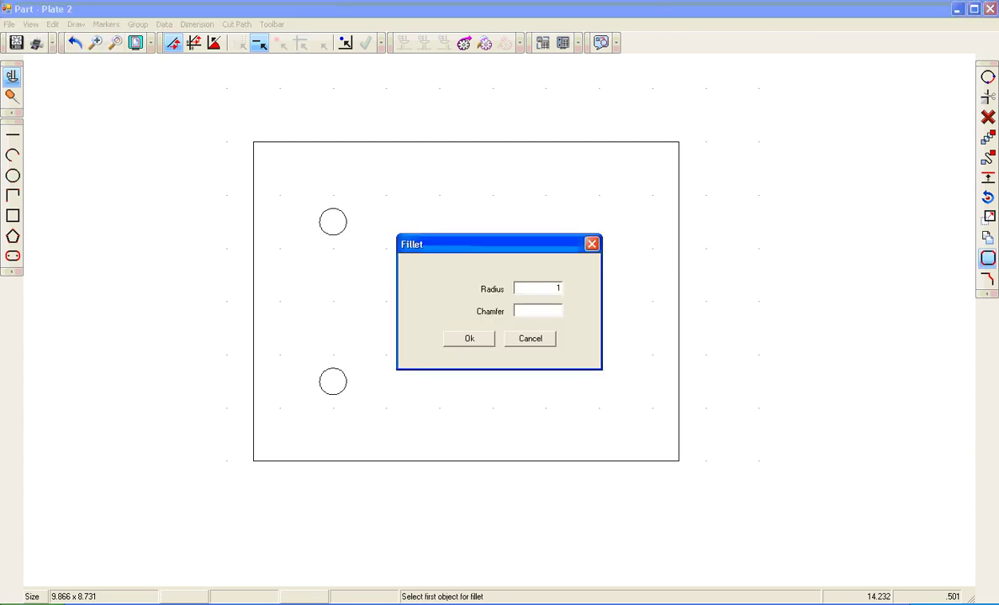
pyautogui.press('Return')
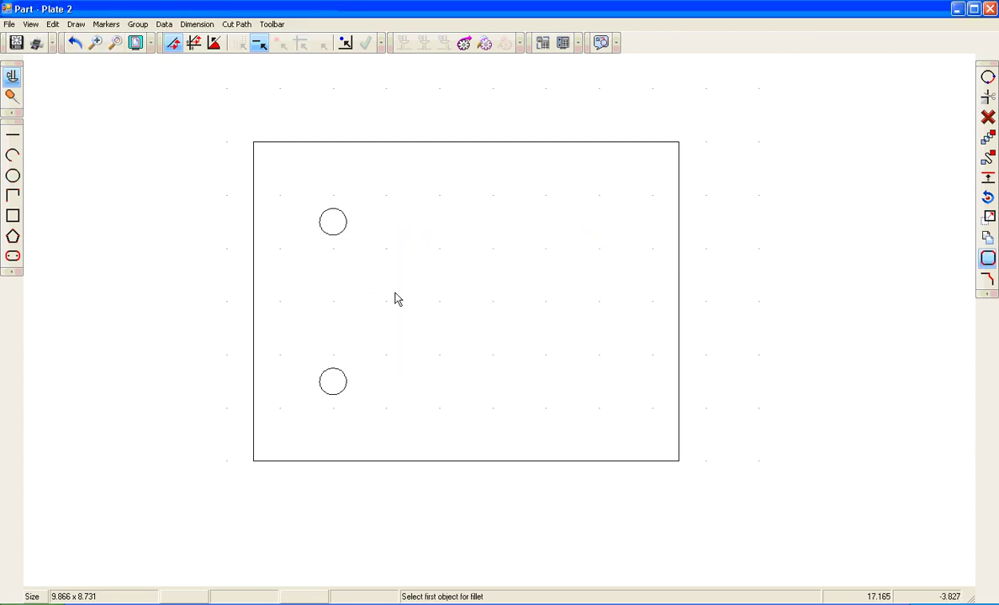
pyautogui.click(293, 143)
pyautogui.click(255, 200)
pyautogui.click(263, 411)
pyautogui.click(321, 459)
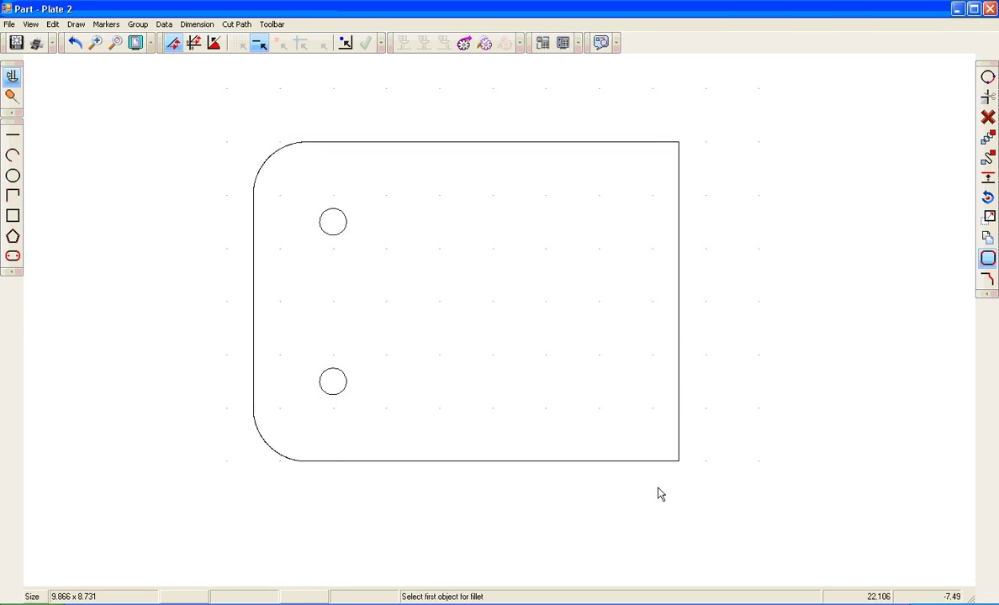
# Close the Plate 2 part without saving it.
pyautogui.scroll(-5, 658, 499)
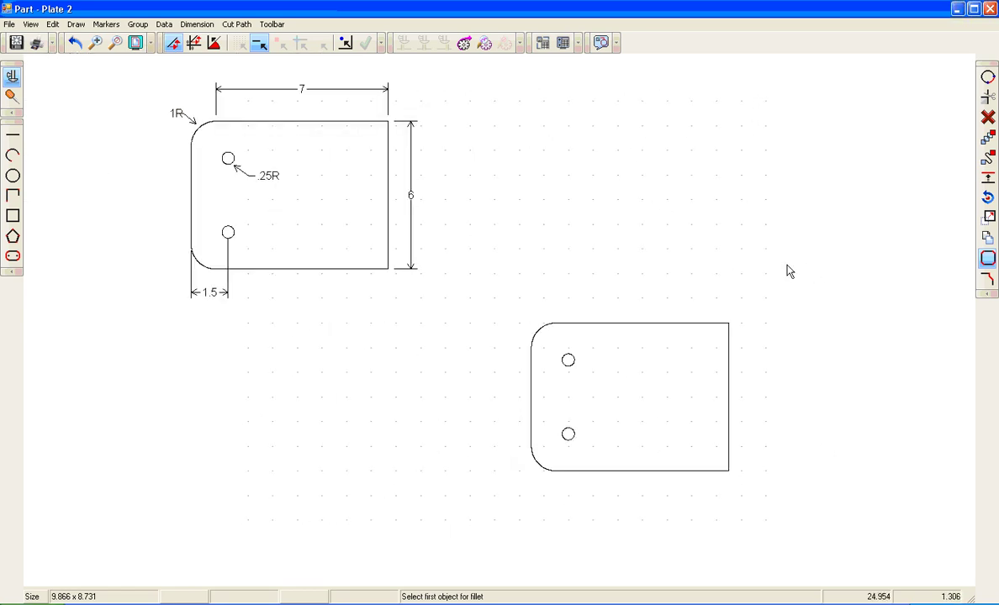
pyautogui.click(989, 9)
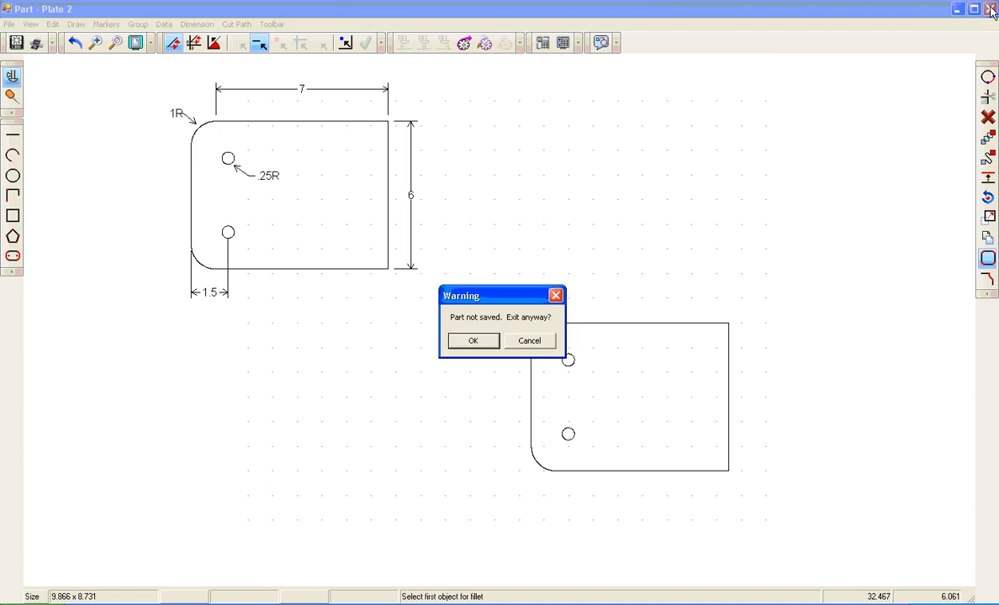
pyautogui.click(472, 340)
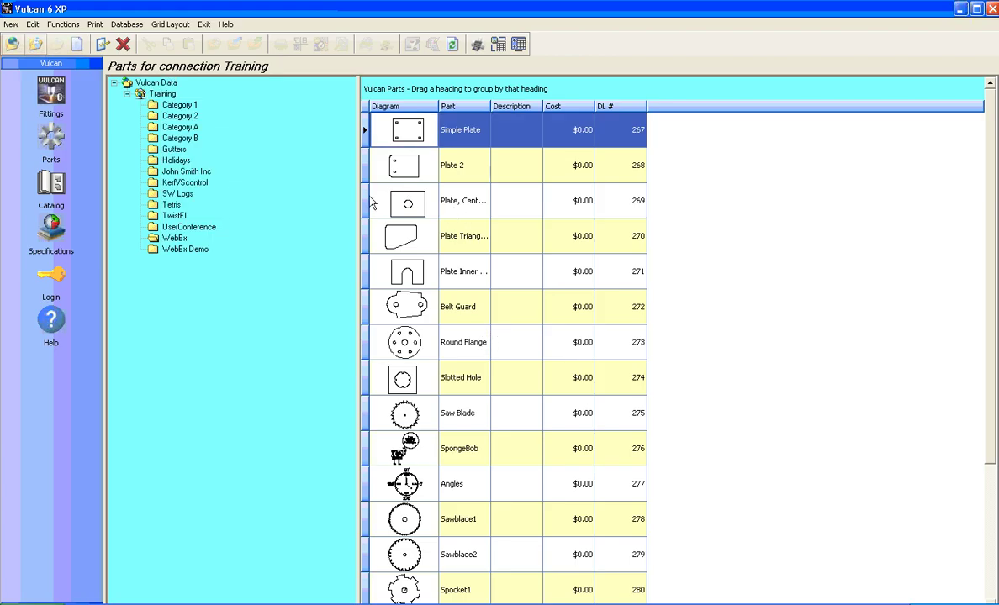
# Open the "Plate, Centered Hole" part from the Training parts list.
pyautogui.click(380, 206)
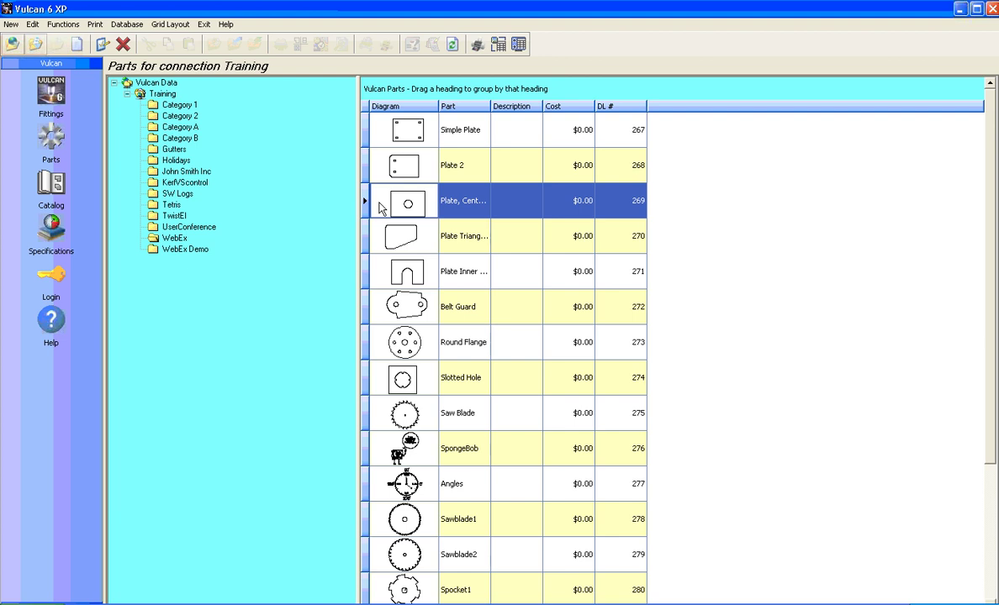
pyautogui.doubleClick(379, 208)
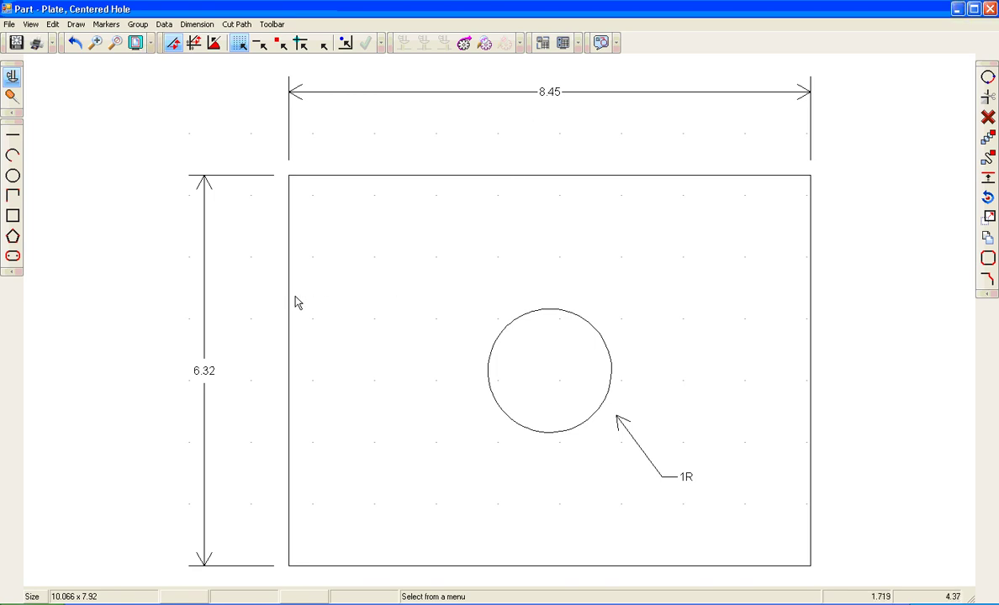
pyautogui.scroll(-4, 40, 196)
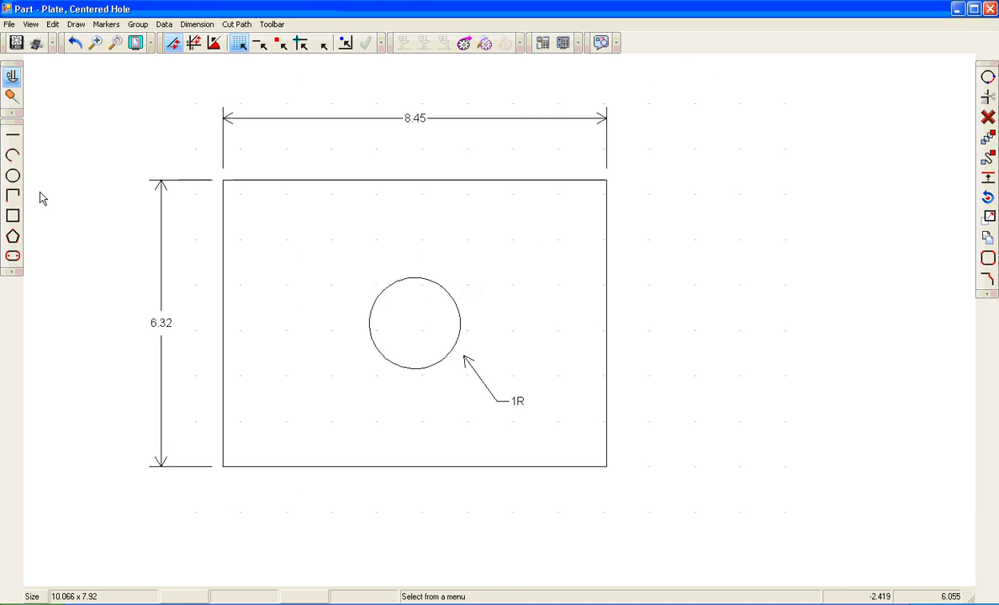
pyautogui.scroll(-1, 41, 200)
pyautogui.scroll(5, 878, 424)
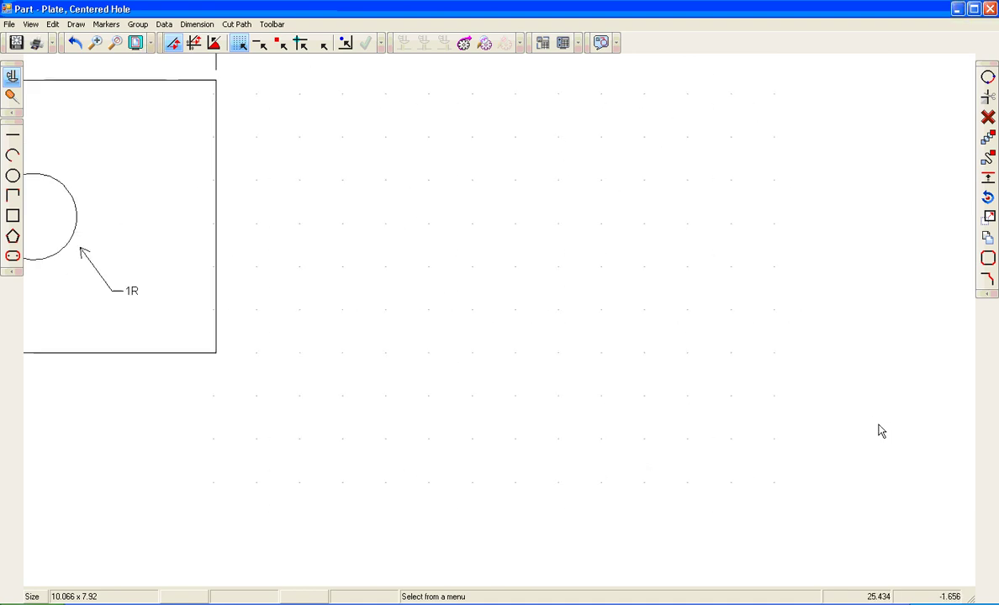
pyautogui.scroll(1, 858, 436)
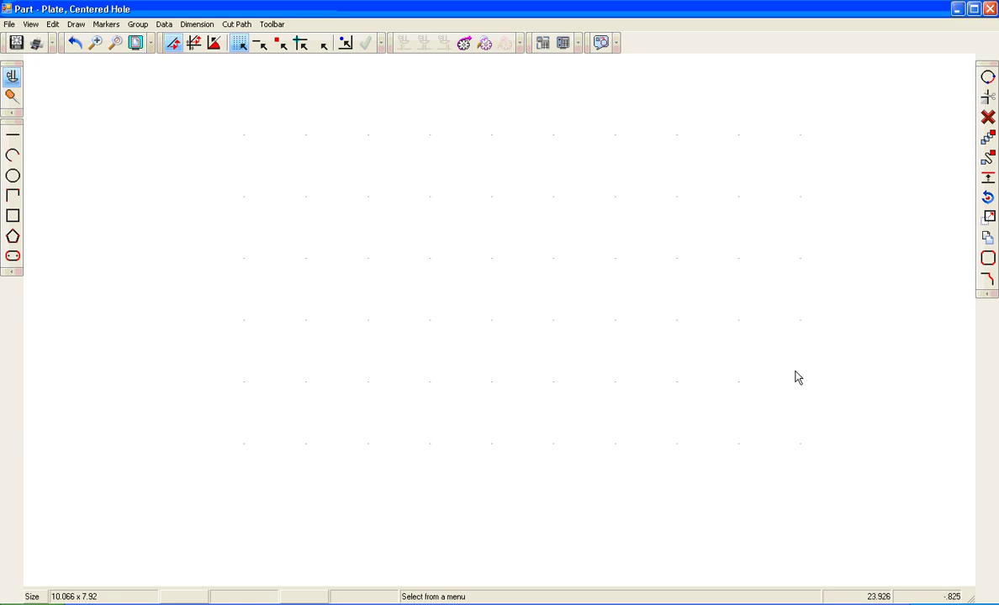
# Draw an 8.45 wide by 6.32 high rectangle in the empty area of the part, placed on a grid point.
pyautogui.click(13, 216)
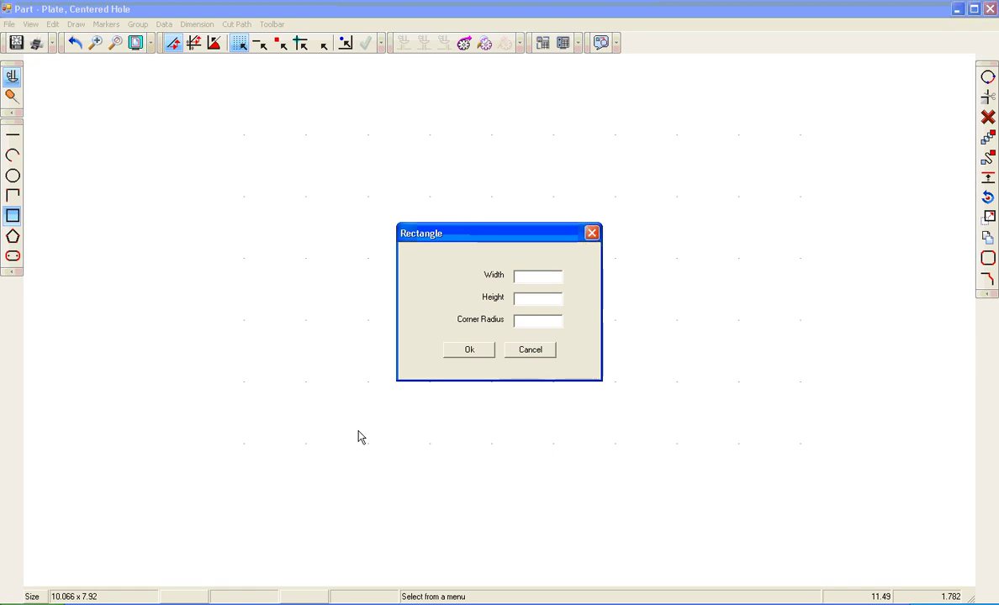
pyautogui.write('8.45')
pyautogui.press('Tab')
pyautogui.write('6.32')
pyautogui.press('Return')
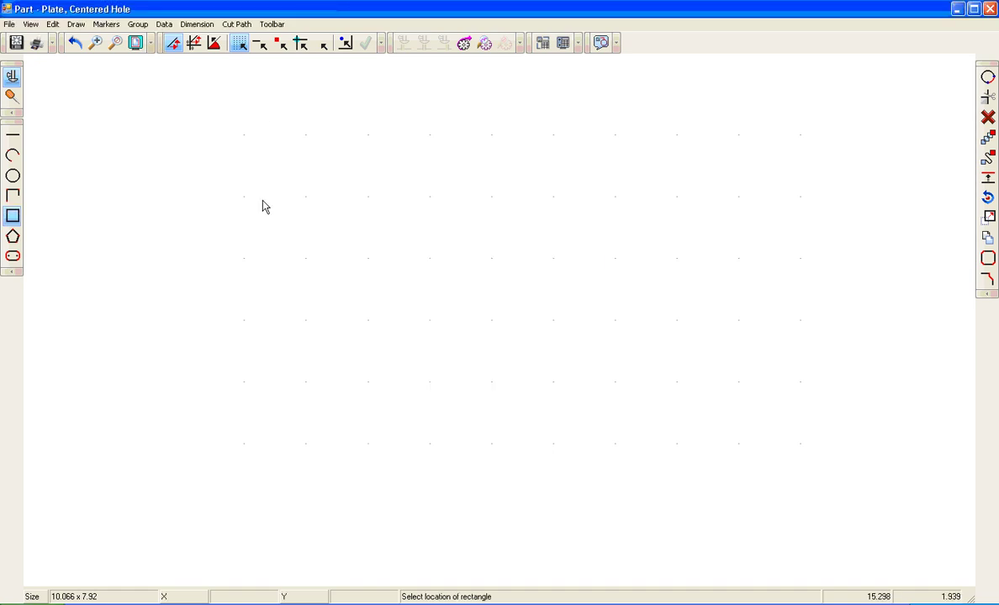
pyautogui.click(444, 324)
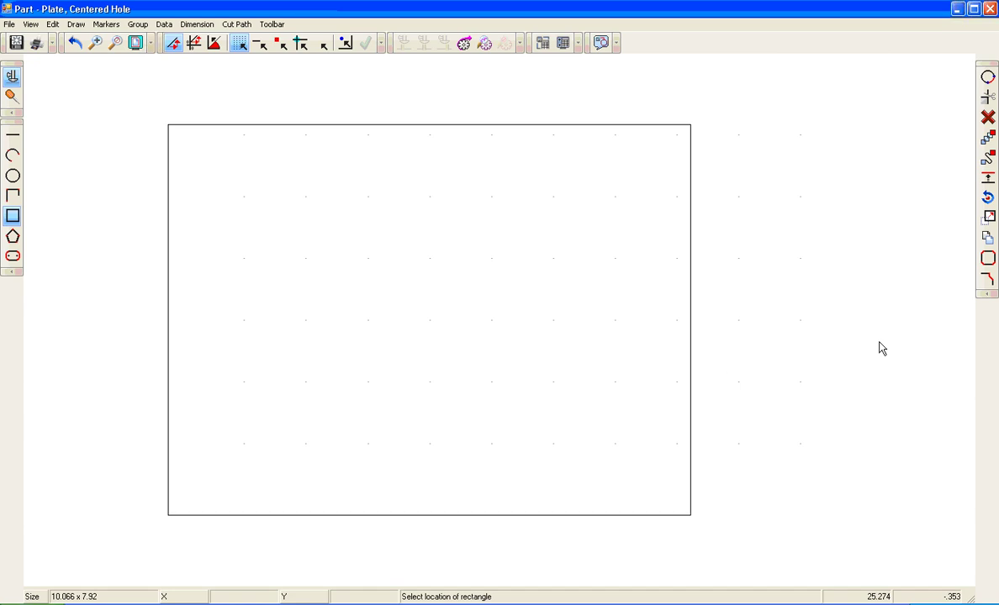
pyautogui.scroll(-2, 862, 388)
pyautogui.scroll(2, 857, 387)
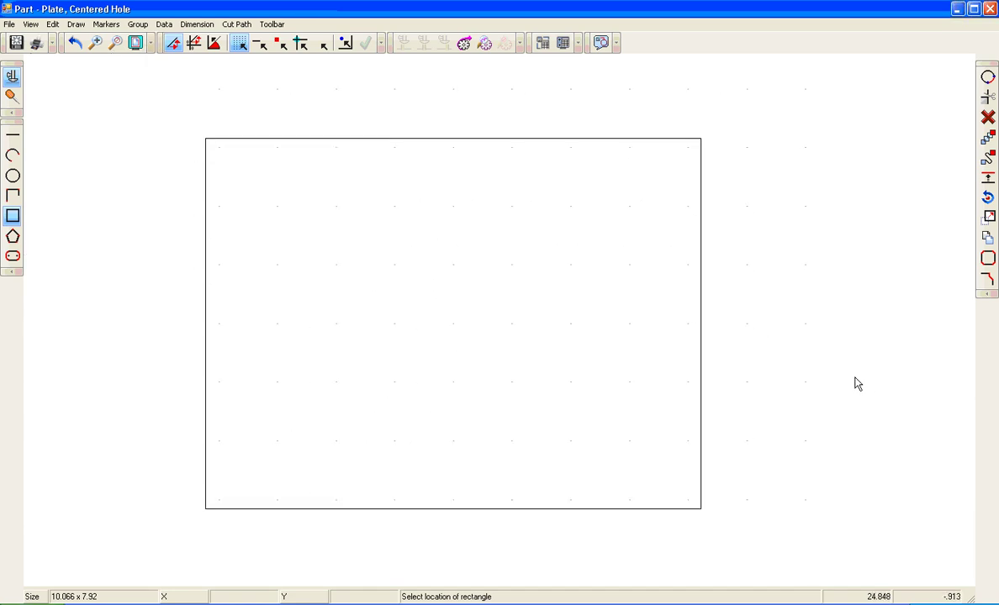
# Mark the rectangle's upper and lower edges with 2 divisions each.
pyautogui.click(102, 26)
pyautogui.click(123, 38)
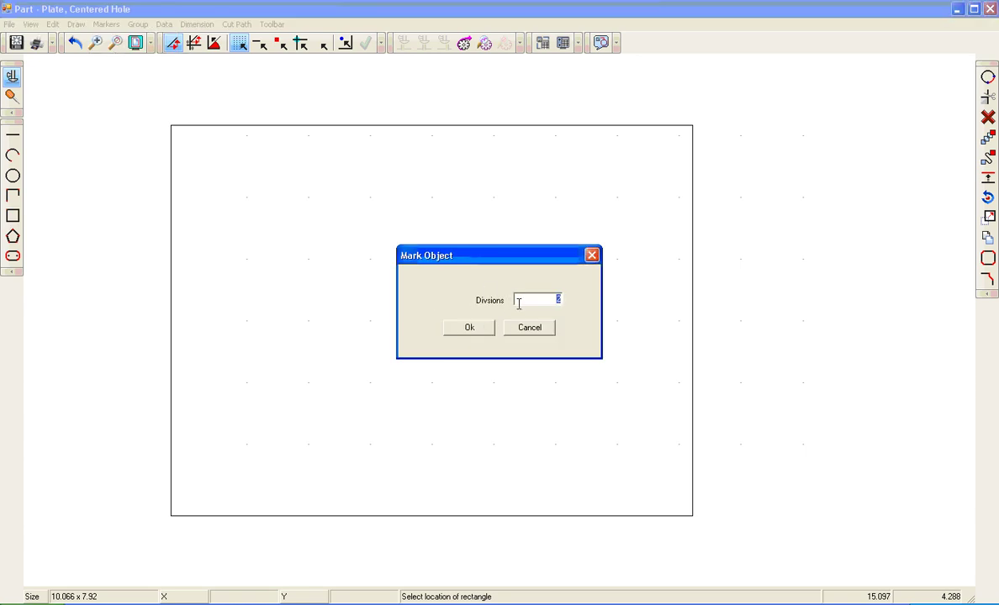
pyautogui.click(469, 328)
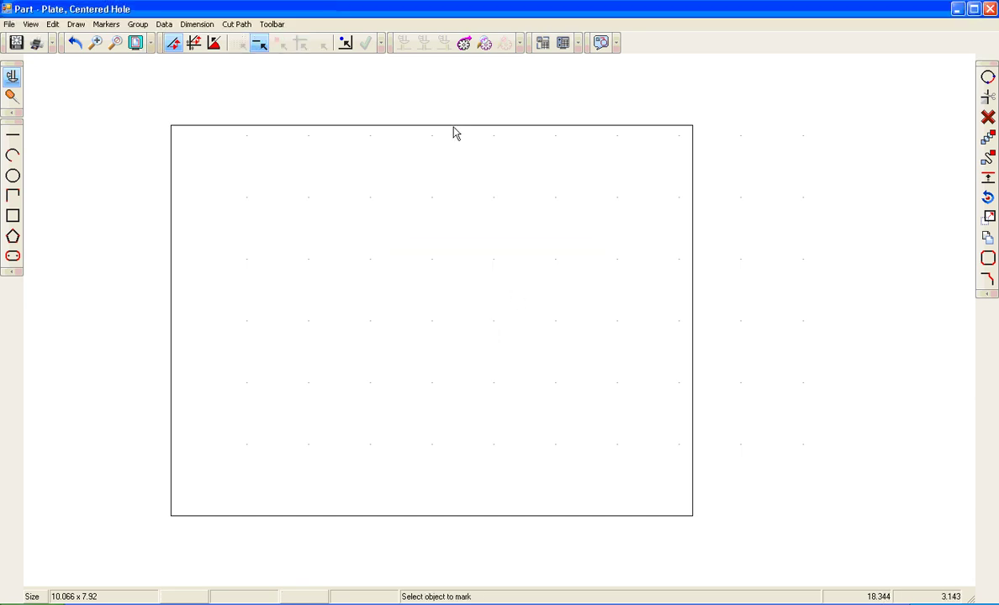
pyautogui.click(454, 127)
pyautogui.click(473, 515)
# Draw a vertical line from the upper edge's midpoint marker to the lower edge's midpoint marker, snapping to markers.
pyautogui.click(13, 140)
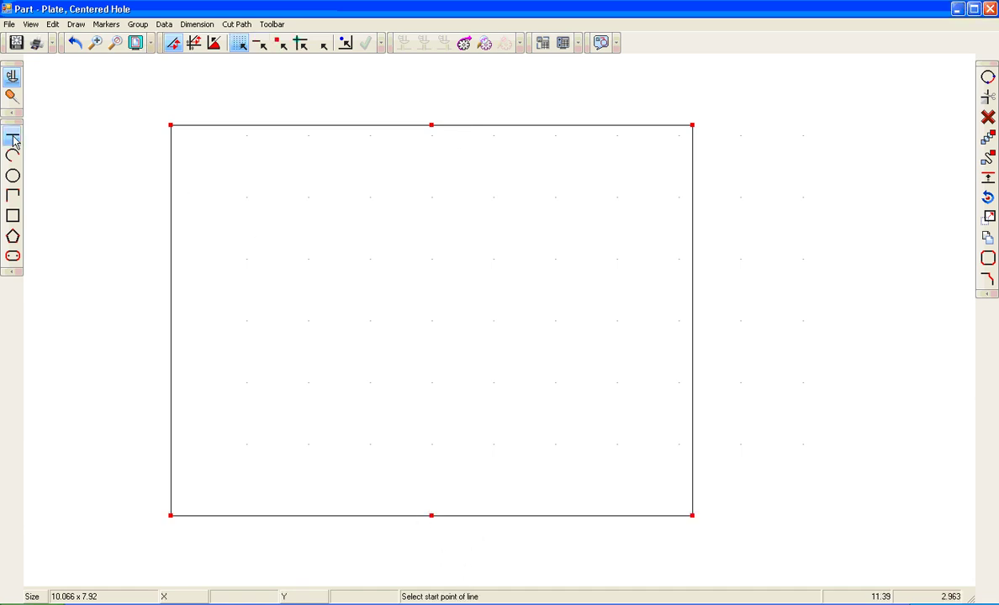
pyautogui.click(281, 43)
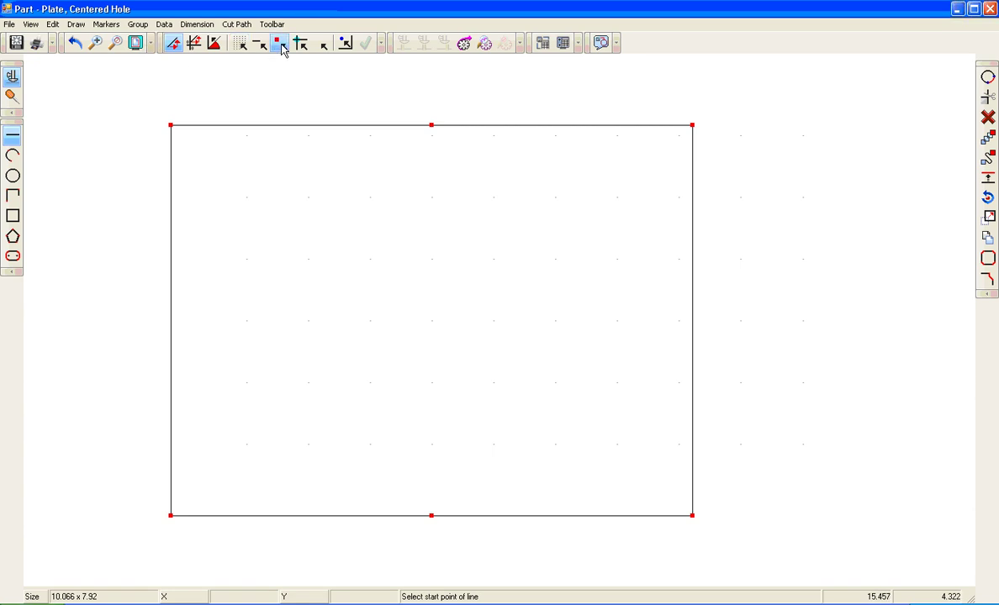
pyautogui.click(431, 126)
pyautogui.click(433, 514)
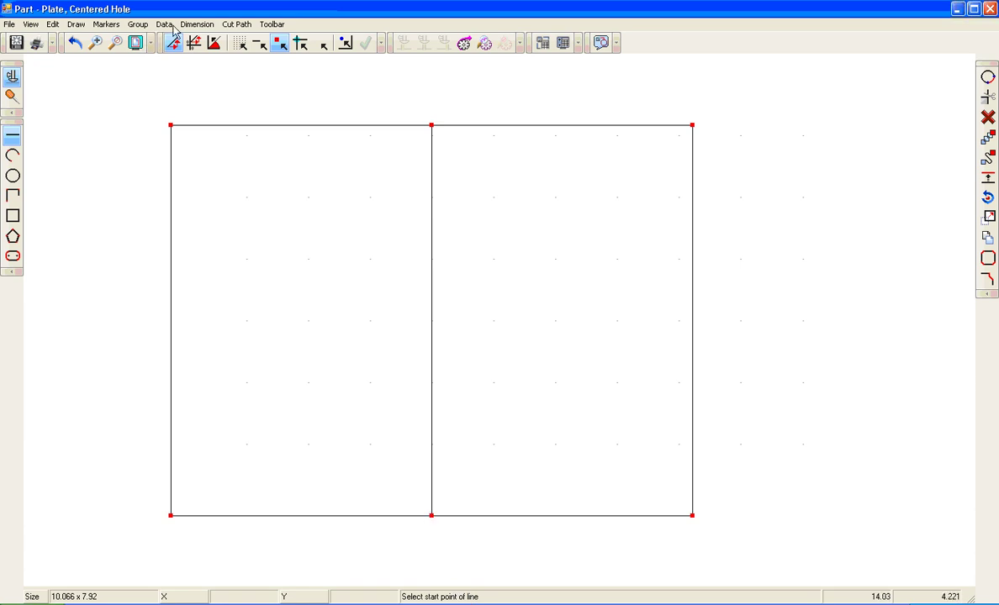
# Mark the vertical construction line with 2 divisions.
pyautogui.click(108, 25)
pyautogui.click(119, 39)
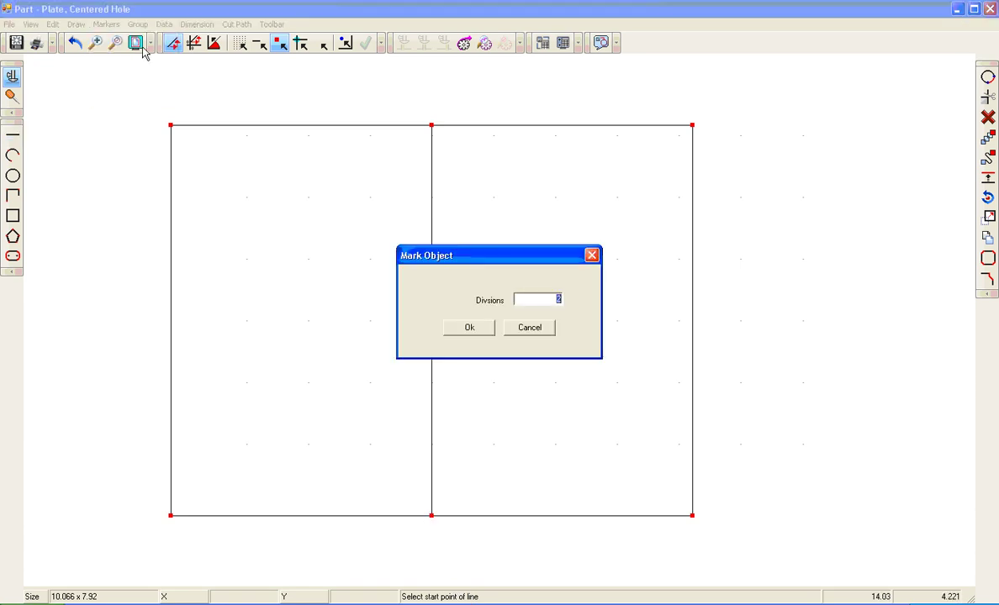
pyautogui.click(484, 335)
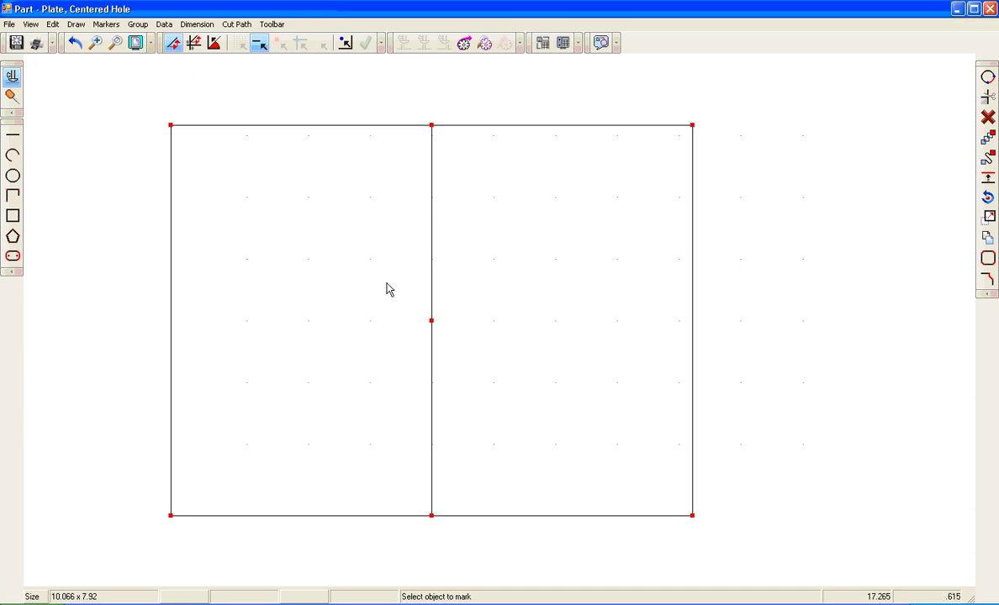
# Draw a circle with a radius of 1 centred on the vertical line's midpoint marker.
pyautogui.click(12, 176)
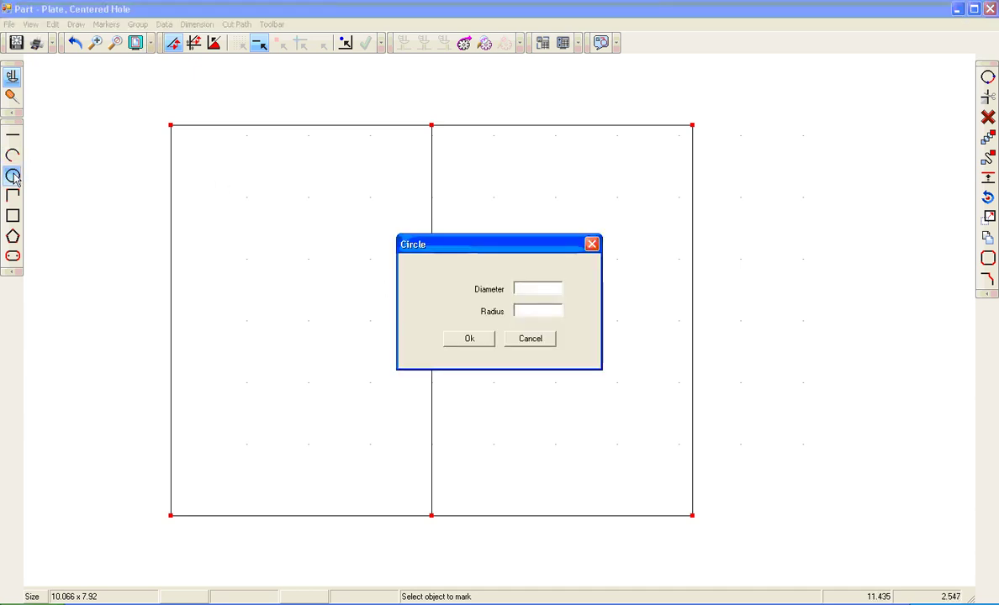
pyautogui.click(535, 311)
pyautogui.press('Return')
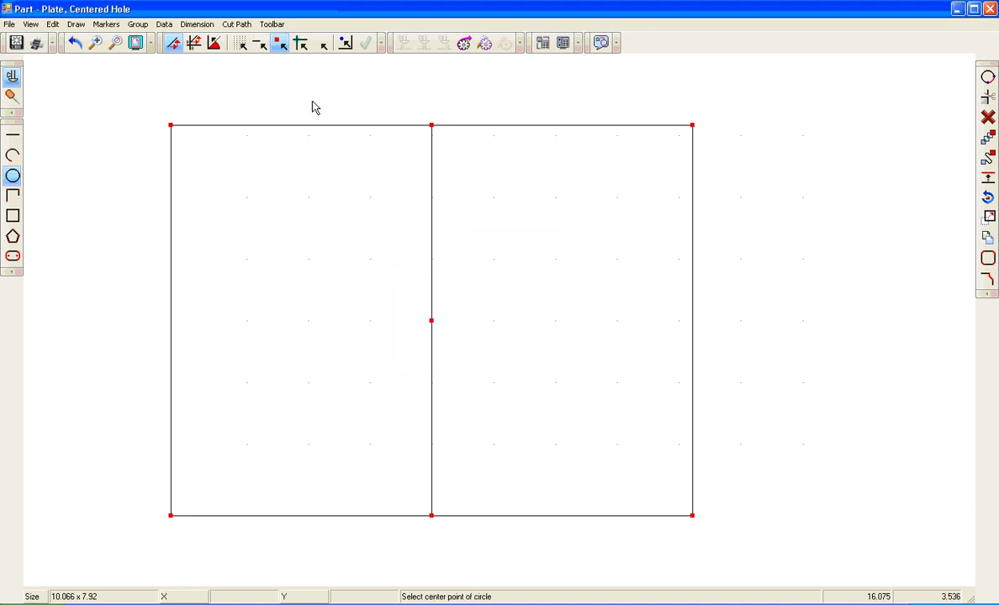
pyautogui.click(431, 321)
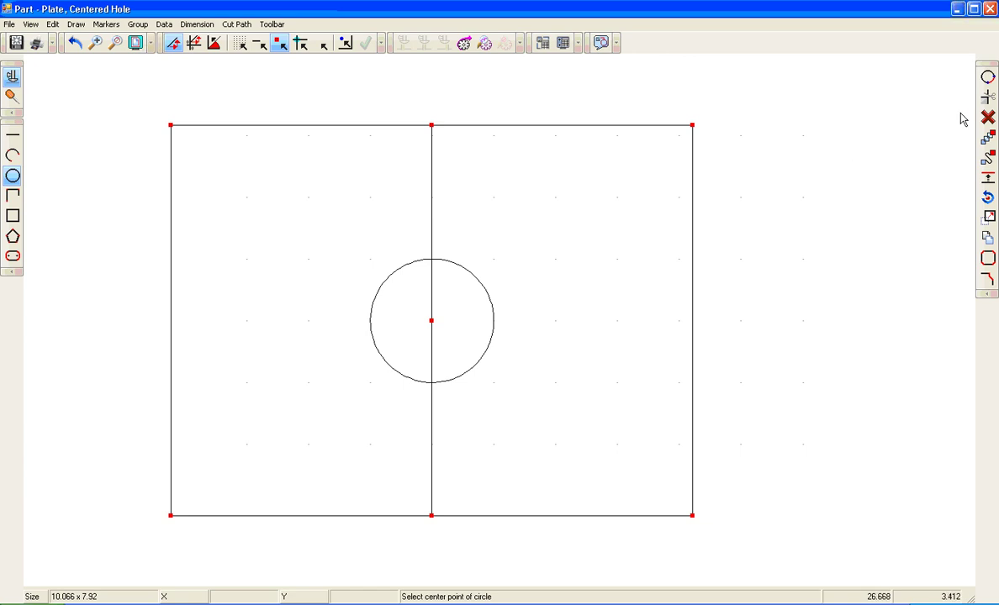
# Delete the vertical construction line and clear all markers.
pyautogui.click(988, 118)
pyautogui.click(431, 201)
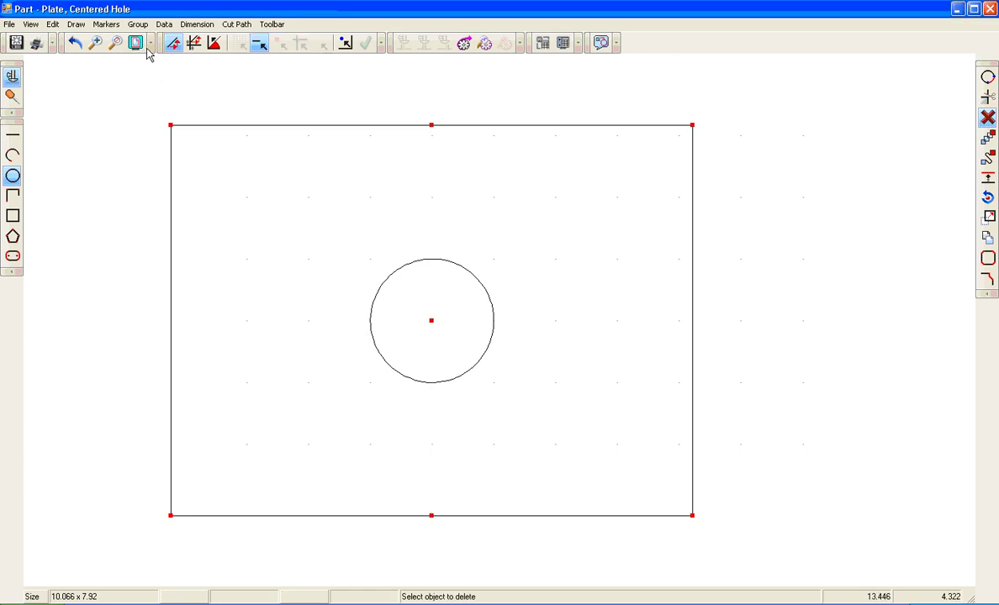
pyautogui.click(106, 24)
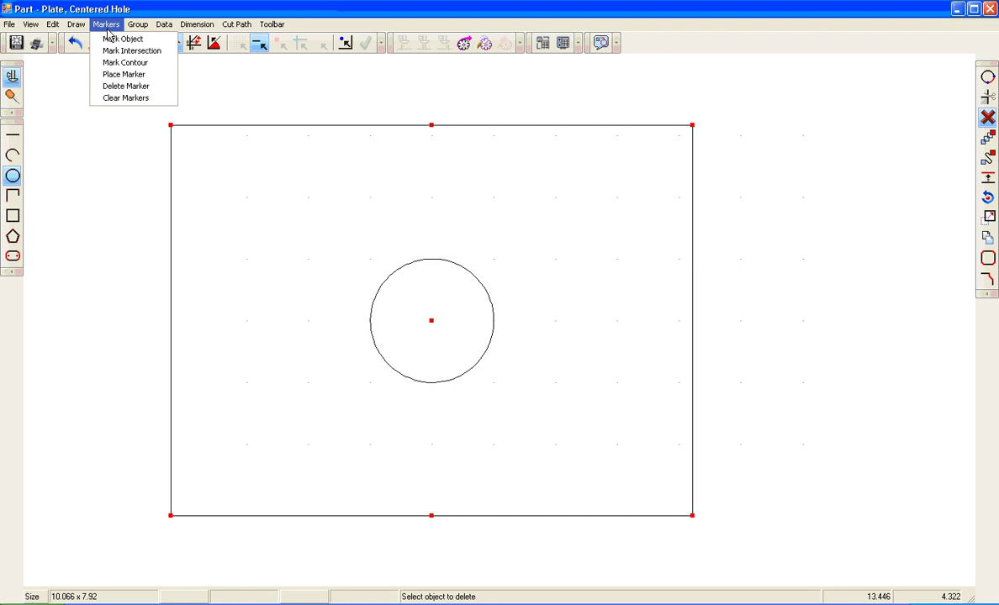
pyautogui.click(115, 99)
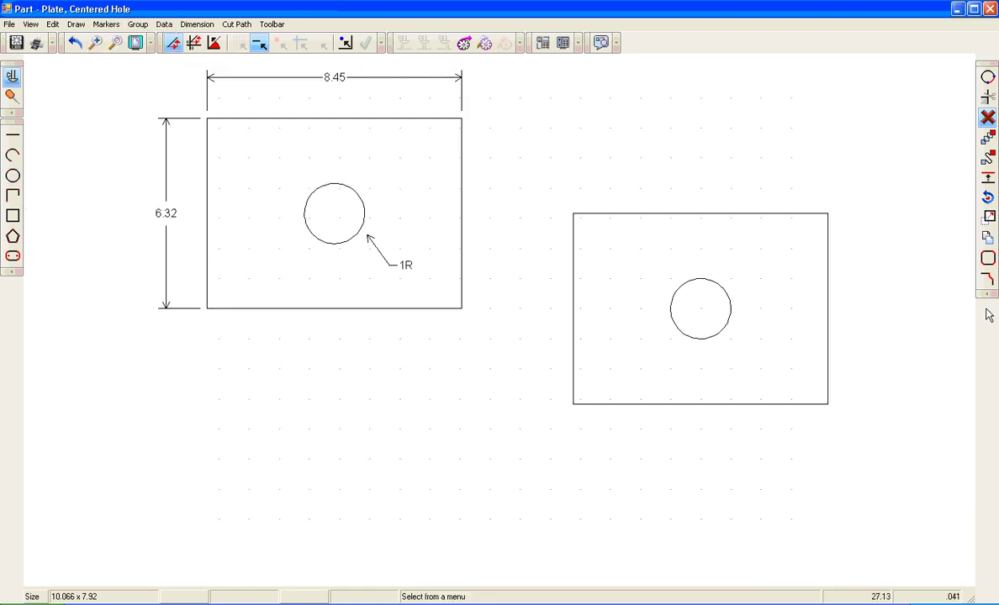
# Draw another 8.45 by 6.32 rectangle at a free location in the empty area below the existing plates.
pyautogui.scroll(-1, 765, 100)
pyautogui.scroll(1, 263, 571)
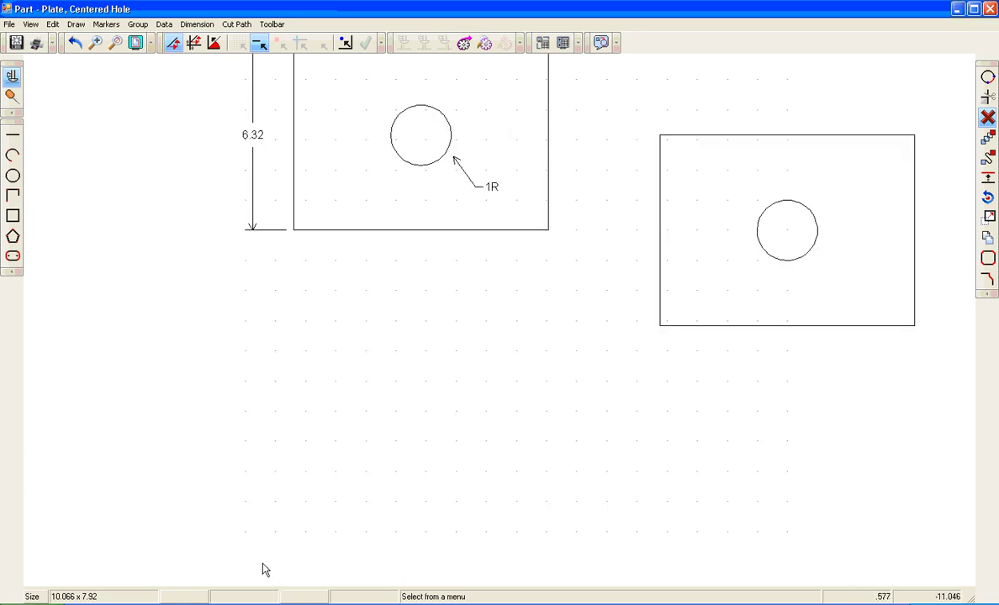
pyautogui.scroll(2, 264, 570)
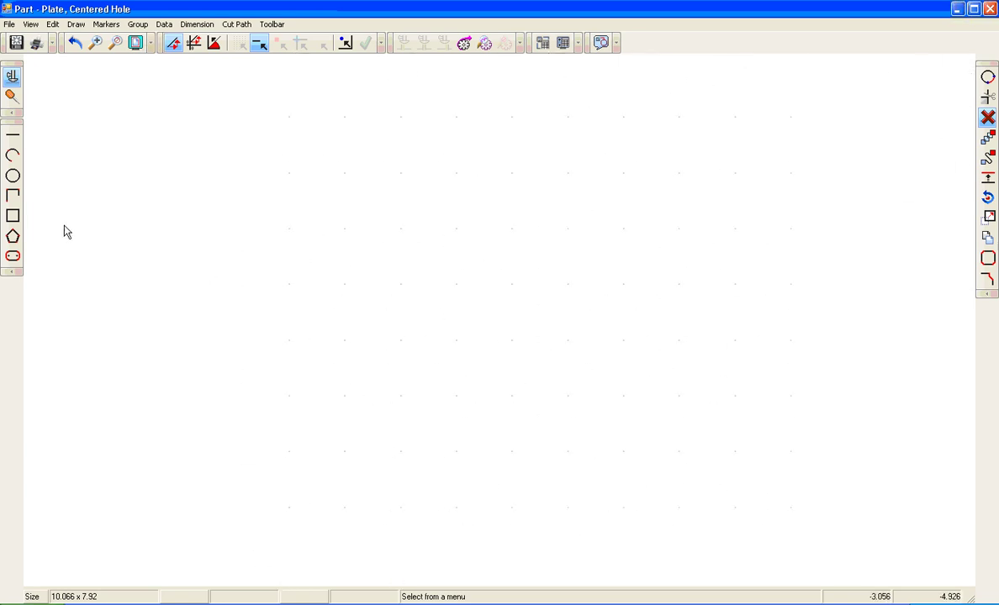
pyautogui.click(12, 216)
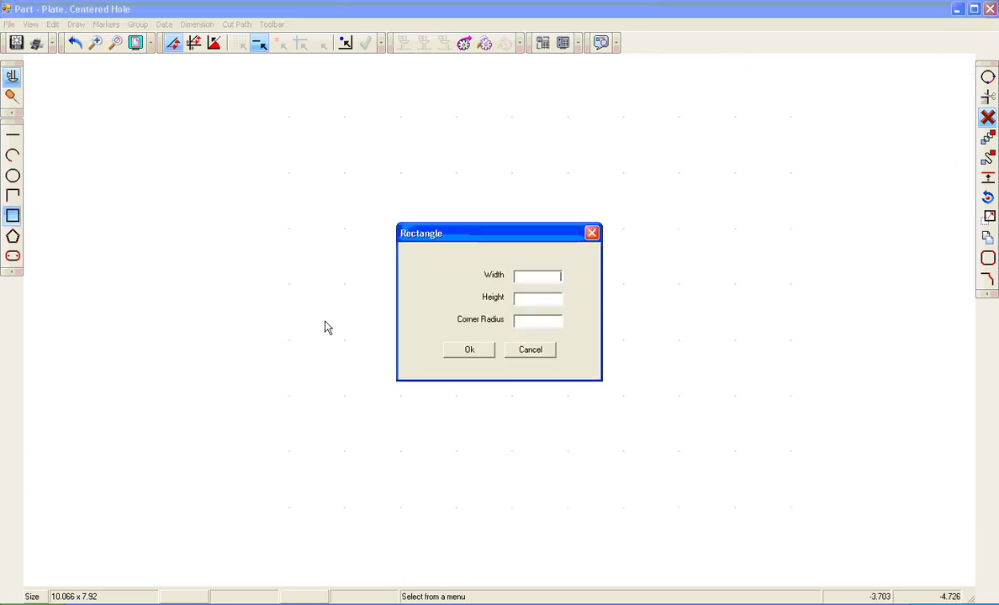
pyautogui.write('8.45')
pyautogui.press('Tab')
pyautogui.write('63')
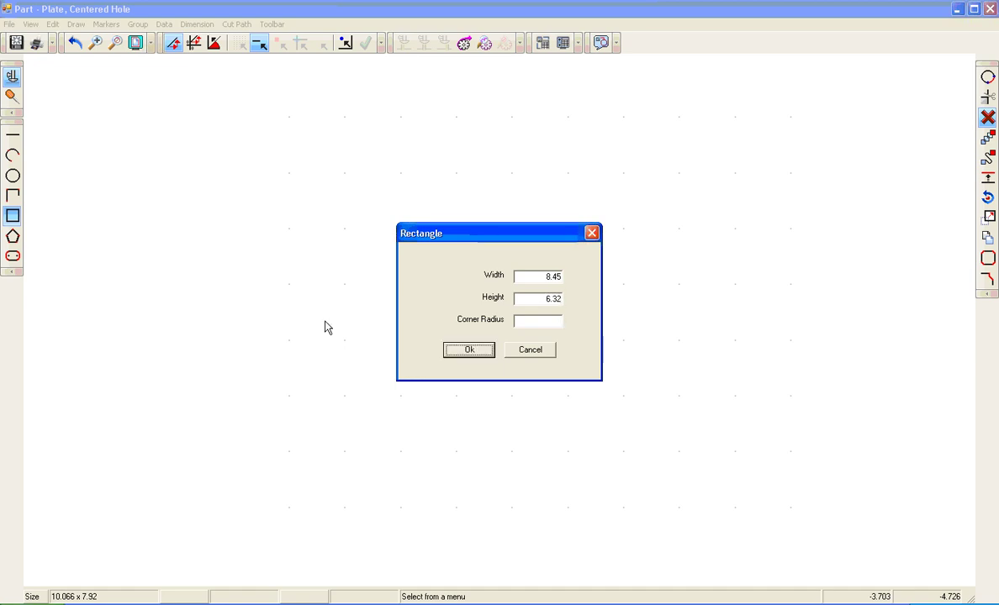
pyautogui.press('Return')
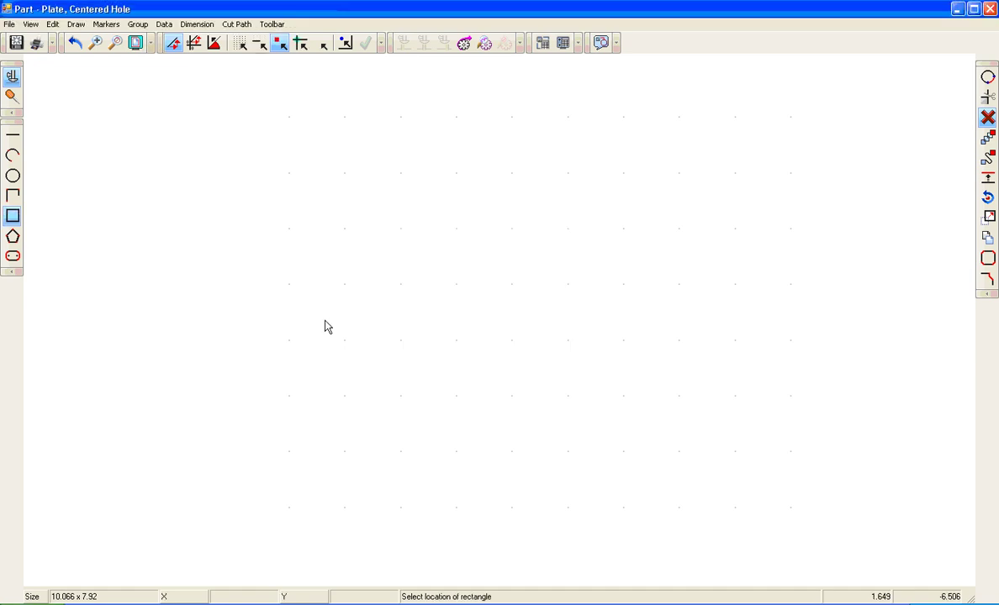
pyautogui.click(321, 44)
pyautogui.click(437, 308)
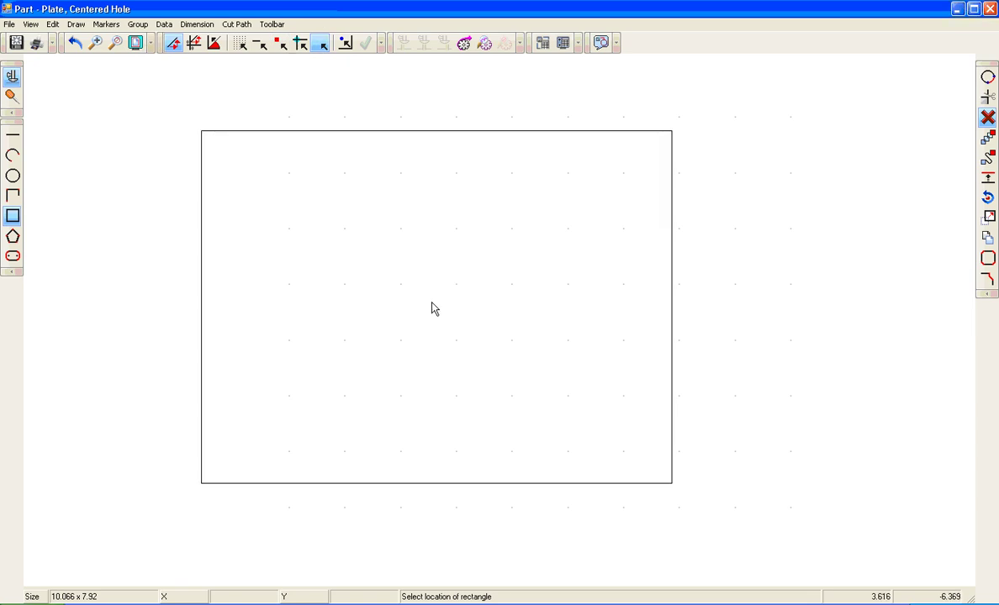
# Draw a diagonal line from the new rectangle's upper-left corner to its lower-right corner, snapping to objects.
pyautogui.click(14, 135)
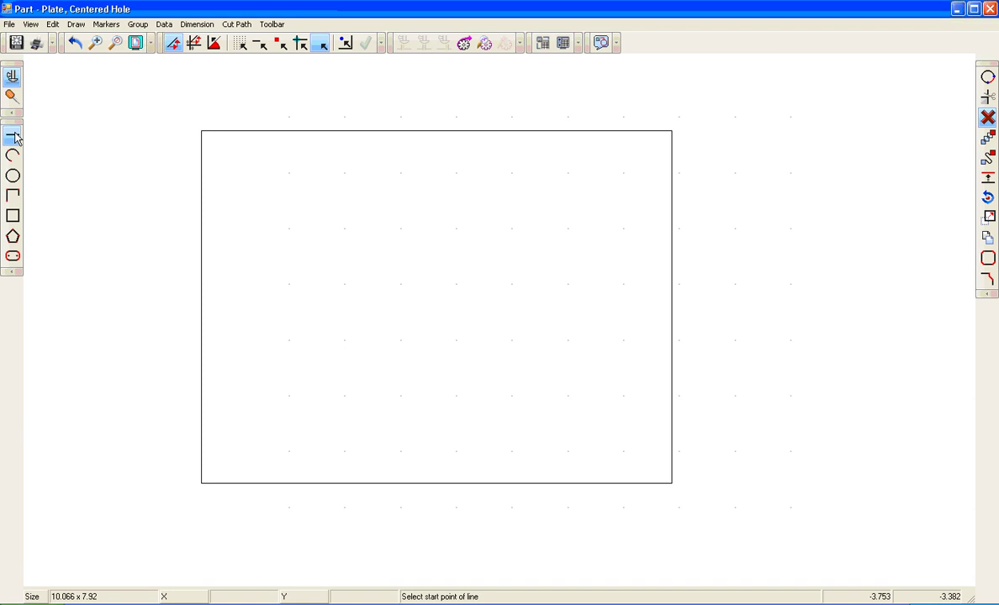
pyautogui.click(262, 47)
pyautogui.click(202, 132)
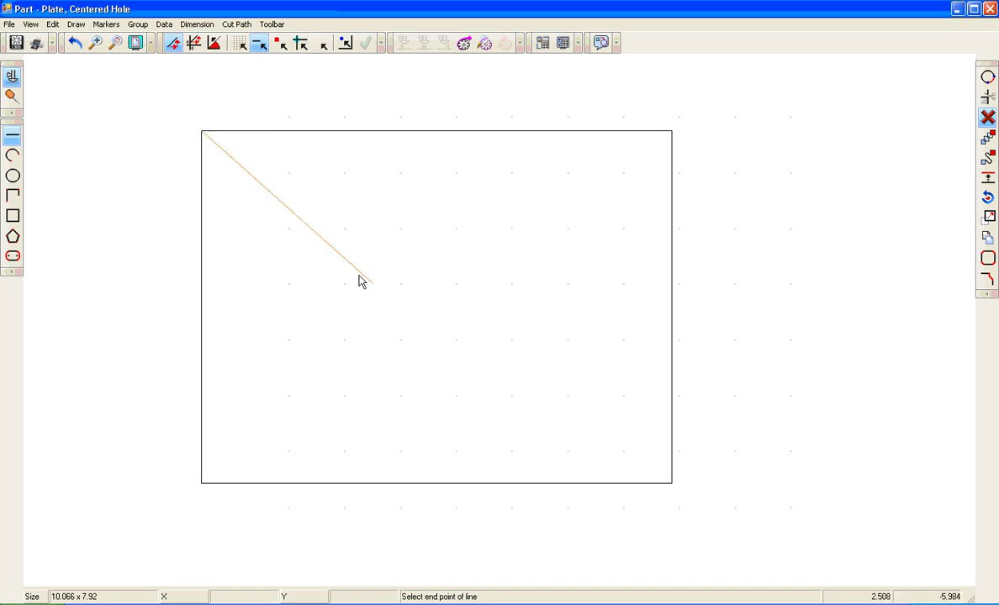
pyautogui.click(671, 483)
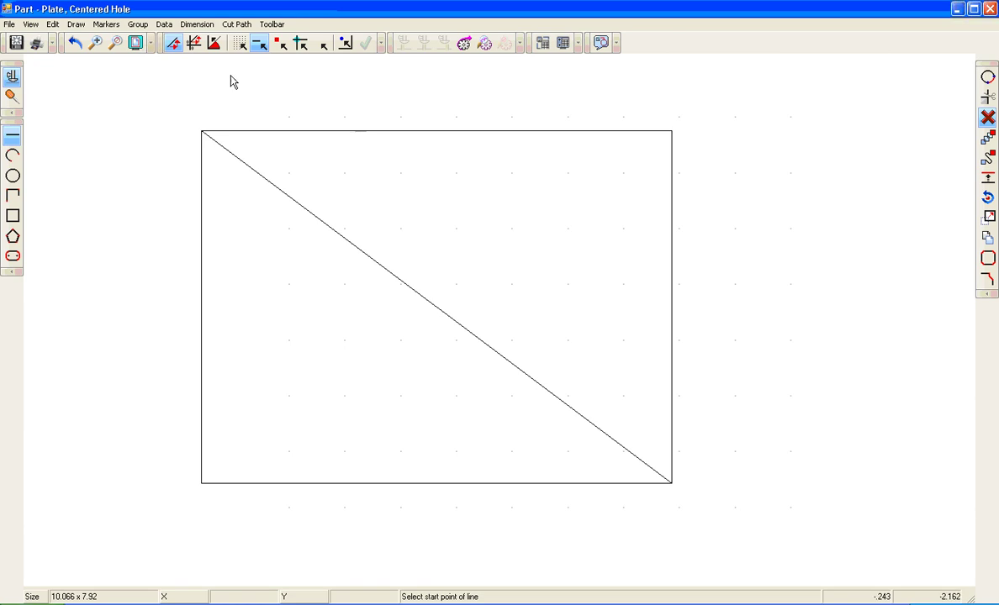
# Mark the diagonal line with 2 divisions.
pyautogui.click(106, 24)
pyautogui.click(112, 36)
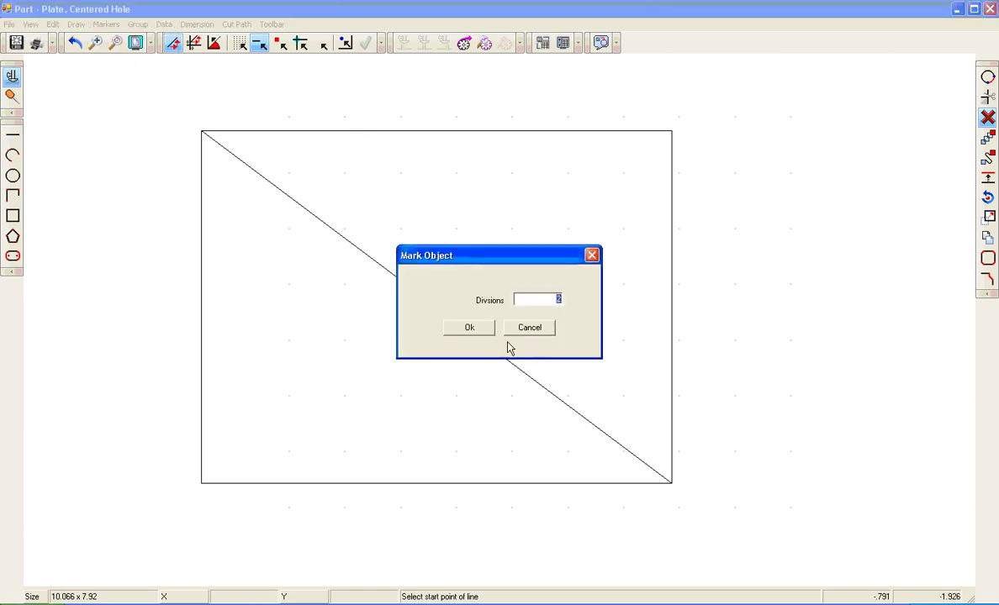
pyautogui.click(473, 331)
pyautogui.click(423, 299)
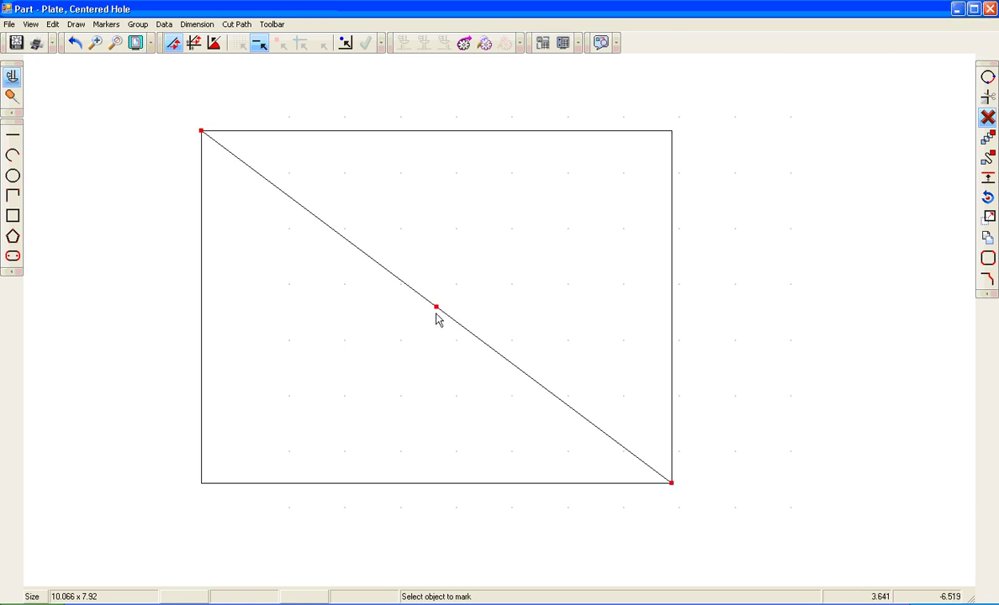
# Draw a circle with a radius of 1 centred on the diagonal's midpoint marker, snapping to markers.
pyautogui.click(13, 176)
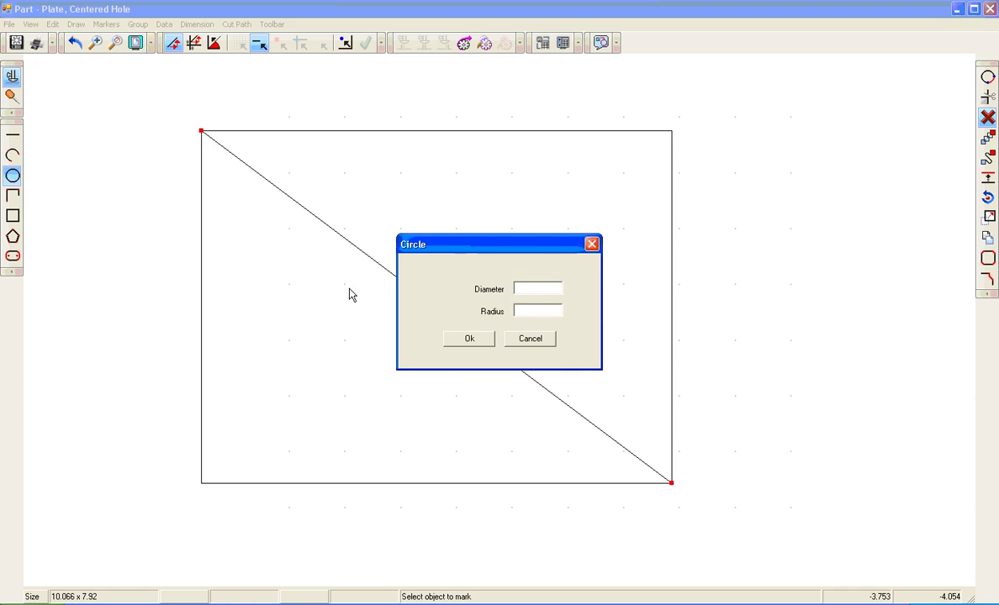
pyautogui.click(552, 311)
pyautogui.press('Return')
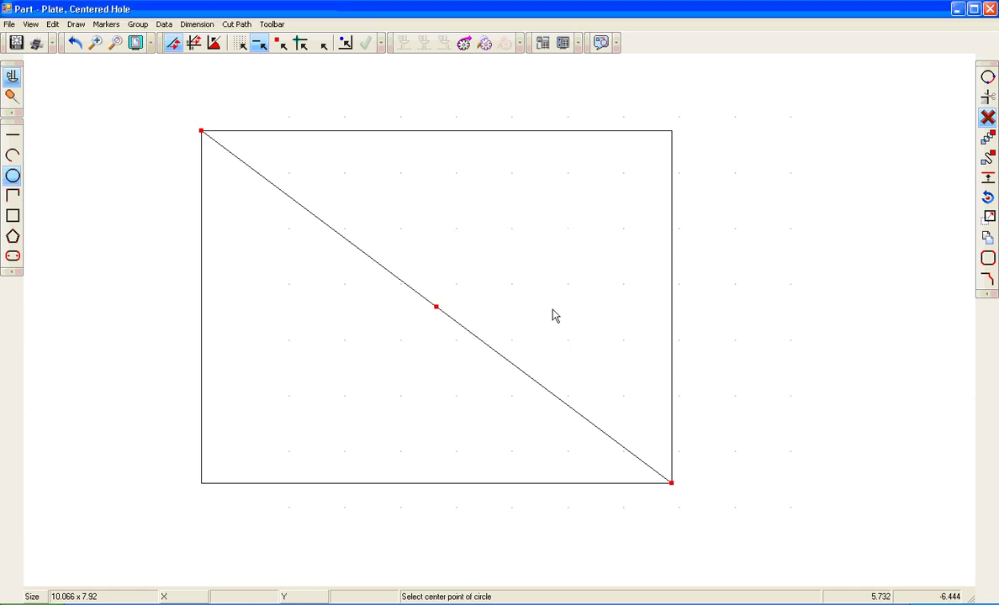
pyautogui.click(435, 310)
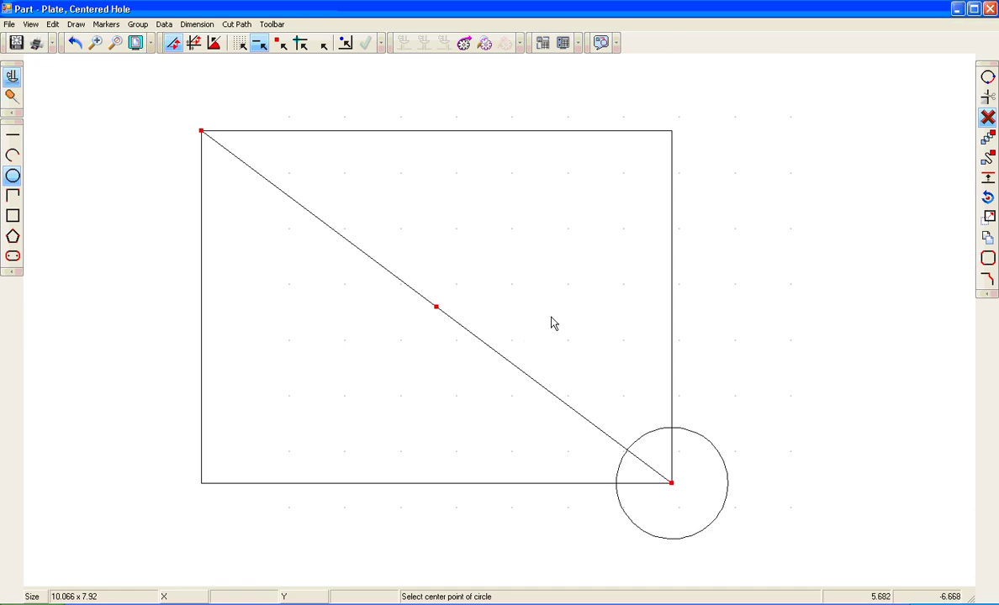
pyautogui.click(280, 45)
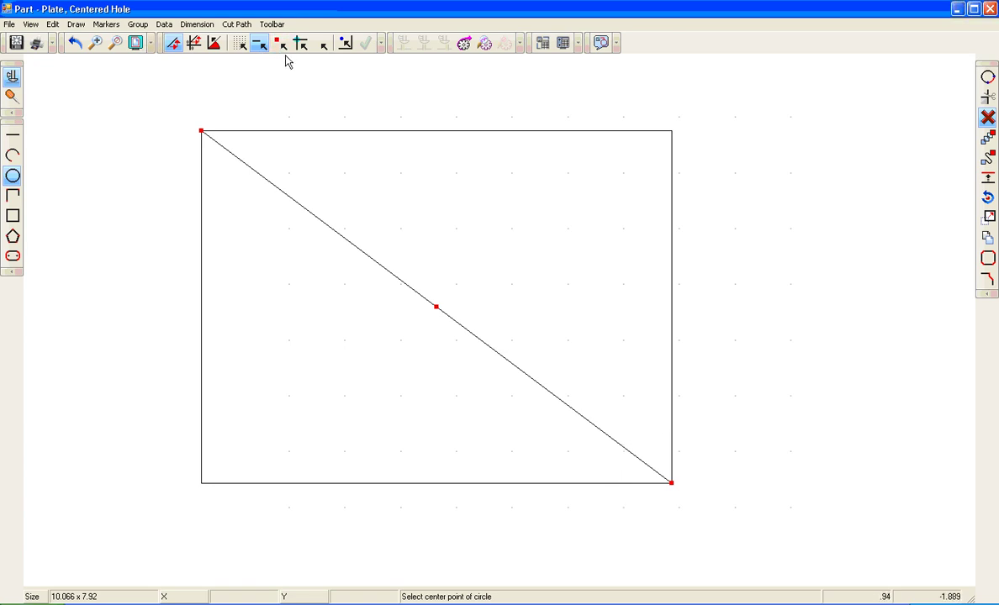
pyautogui.click(280, 45)
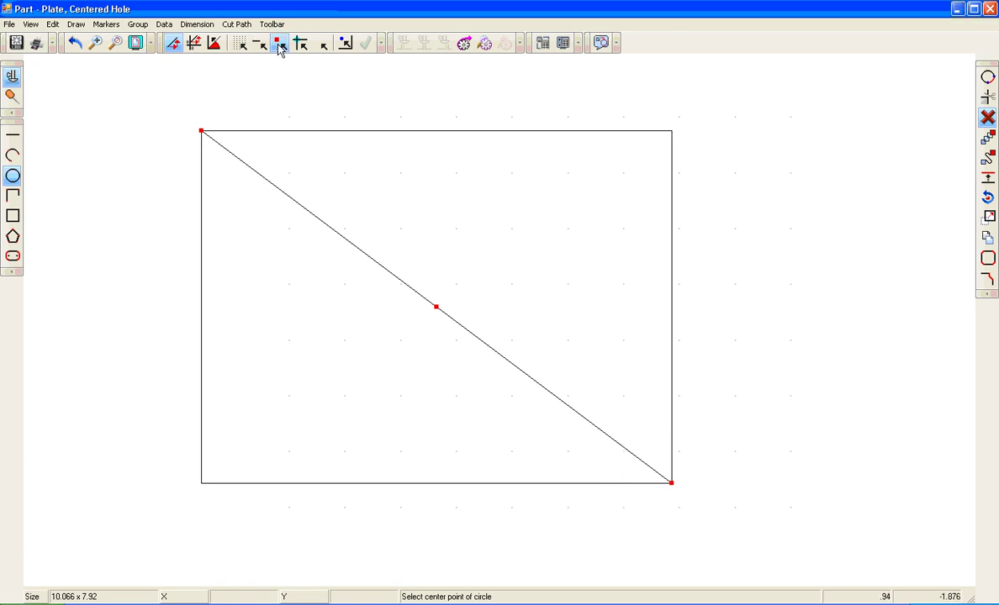
pyautogui.click(437, 308)
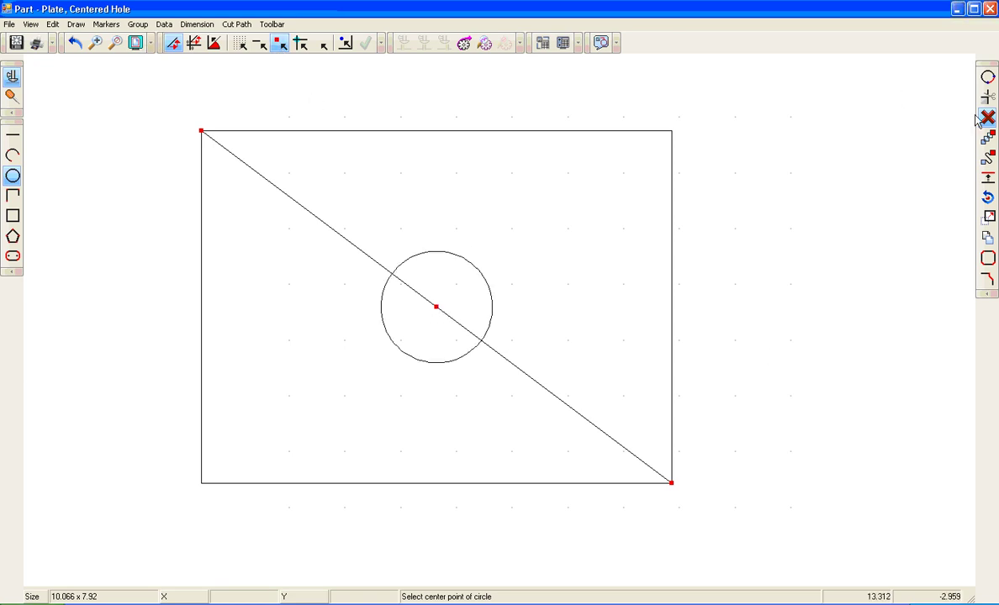
# Delete the diagonal construction line from the rectangle.
pyautogui.press('Delete')
pyautogui.click(299, 205)
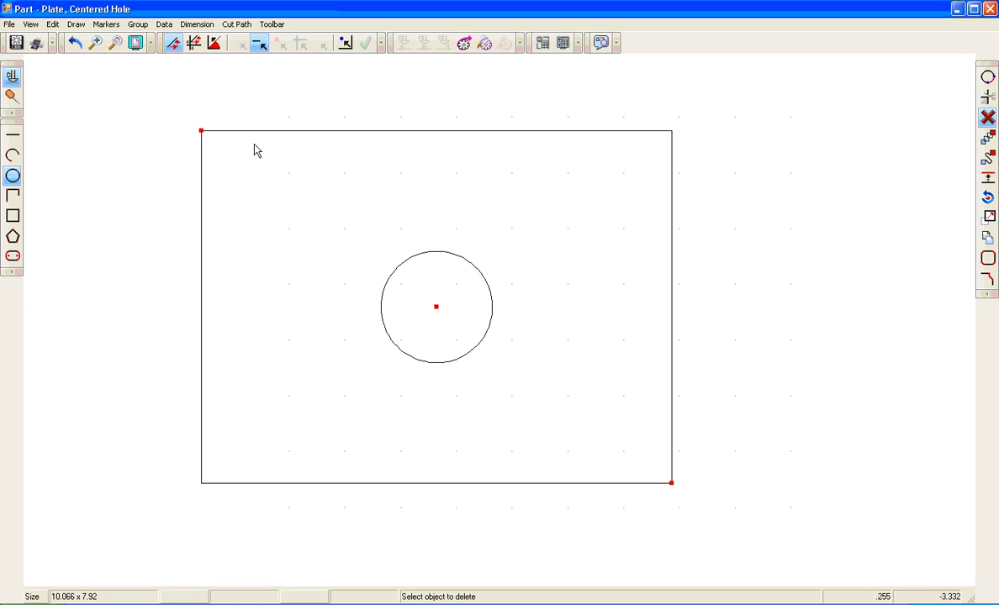
# Clear all the markers from the drawing.
pyautogui.click(106, 24)
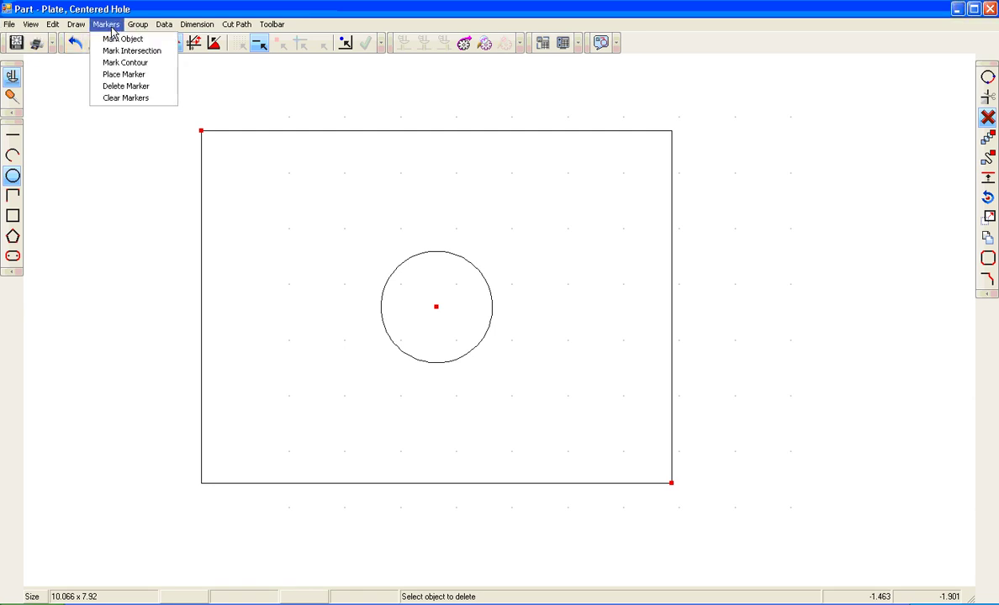
pyautogui.click(117, 98)
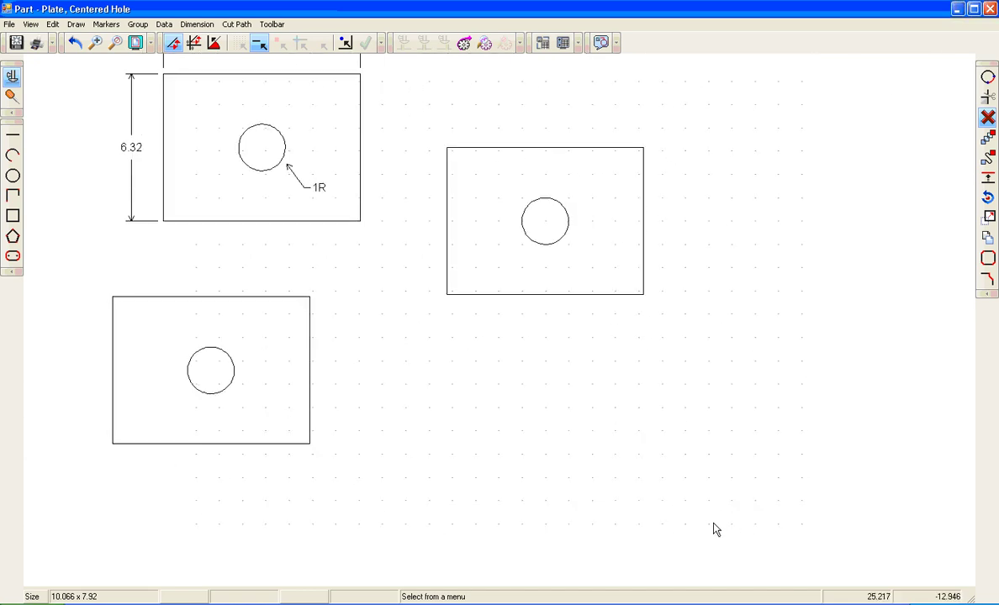
# Draw a circle with a radius of 1 in the empty area below the existing plates, snapping its centre to a grid point.
pyautogui.scroll(3, 546, 476)
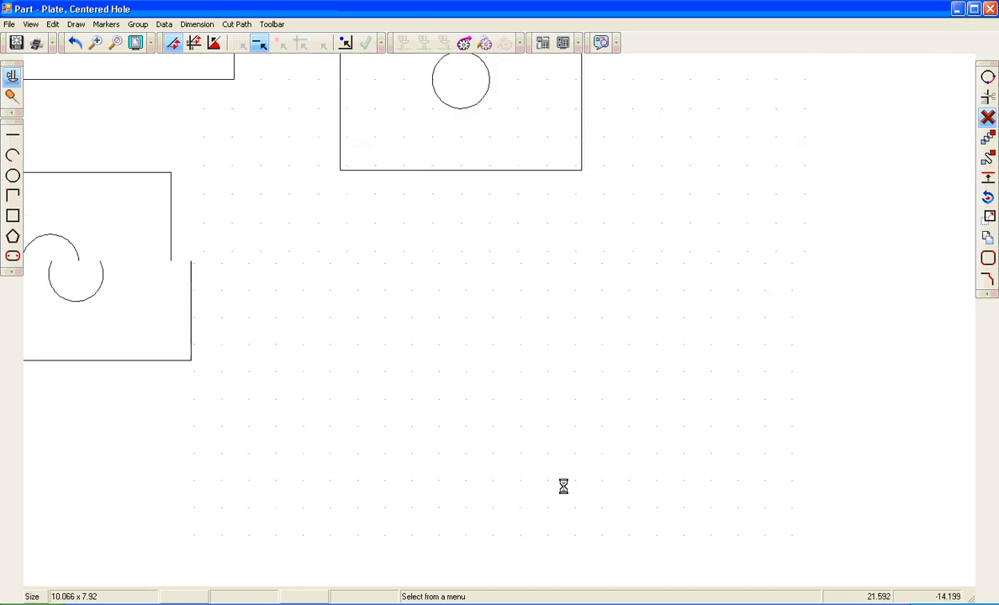
pyautogui.scroll(1, 566, 492)
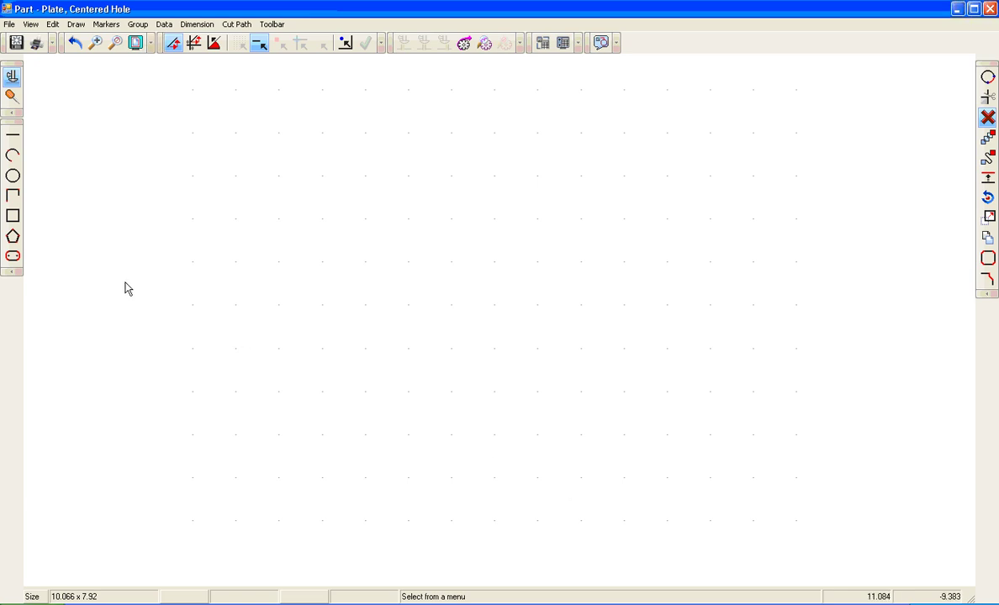
pyautogui.click(12, 176)
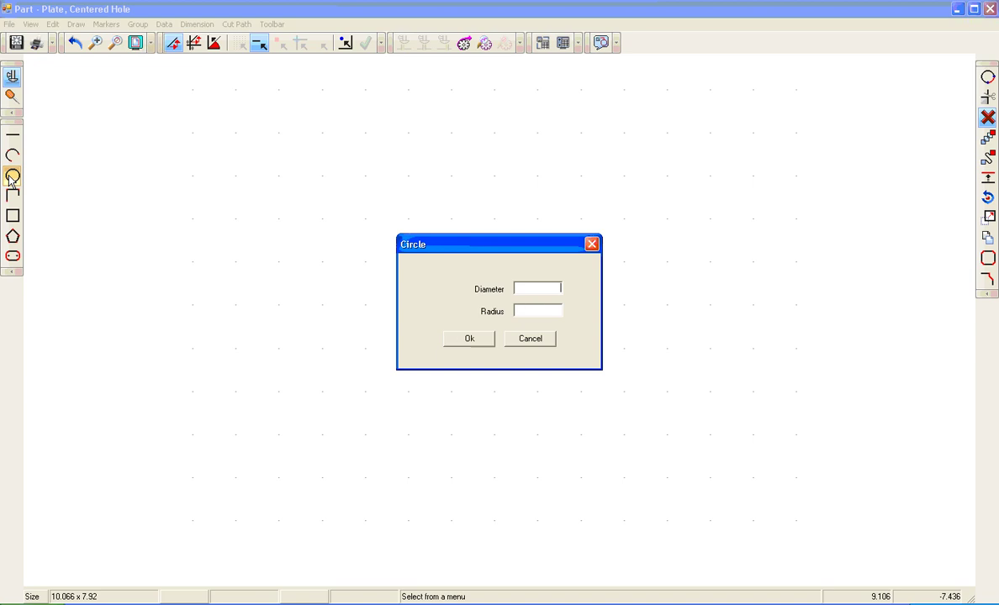
pyautogui.click(531, 314)
pyautogui.press('Return')
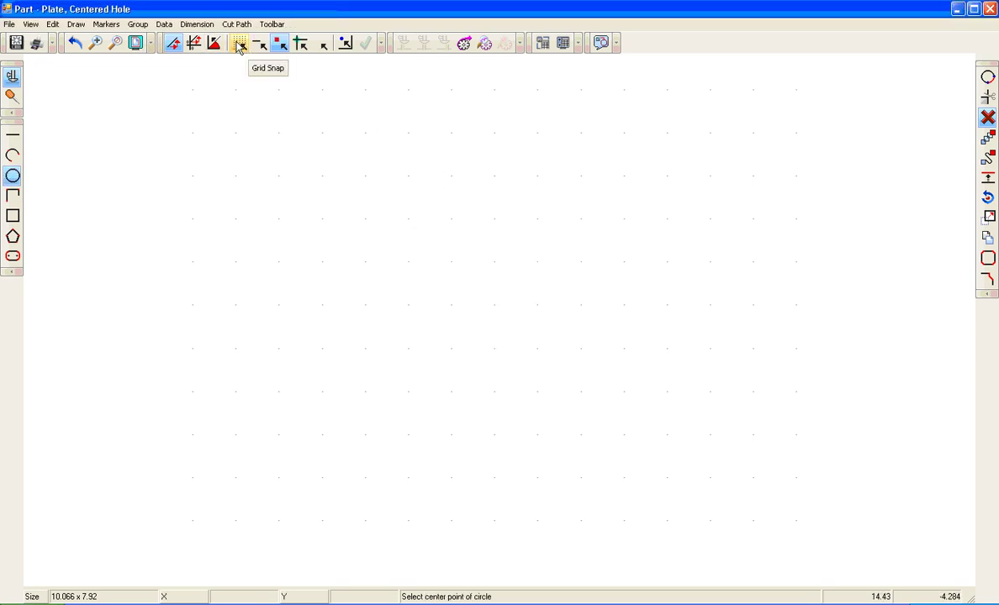
pyautogui.click(239, 44)
pyautogui.click(502, 315)
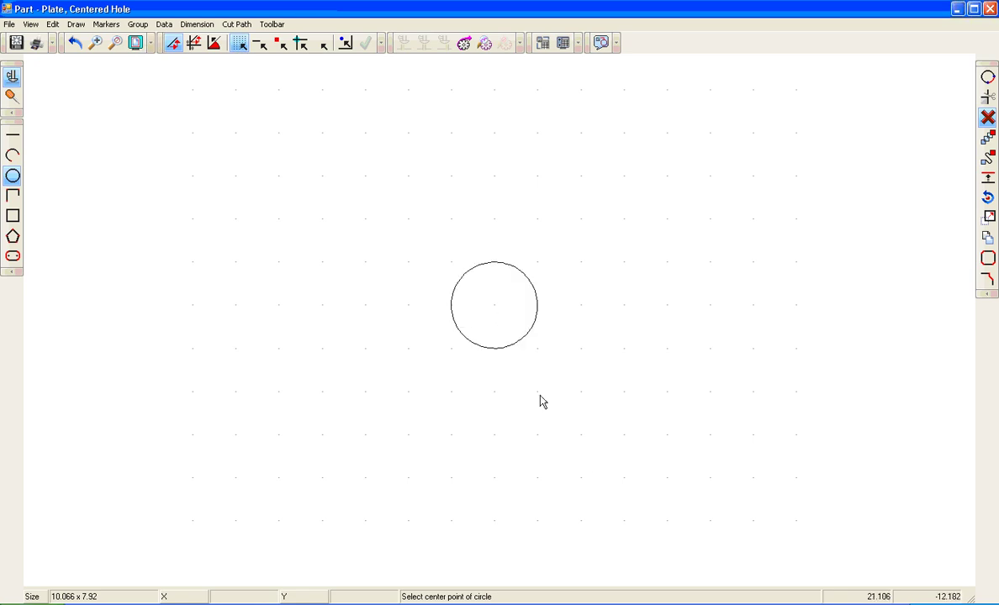
# Draw a rectangle 8.45 wide and 6.32 high, placed on the same grid point as the new circle's centre.
pyautogui.click(13, 215)
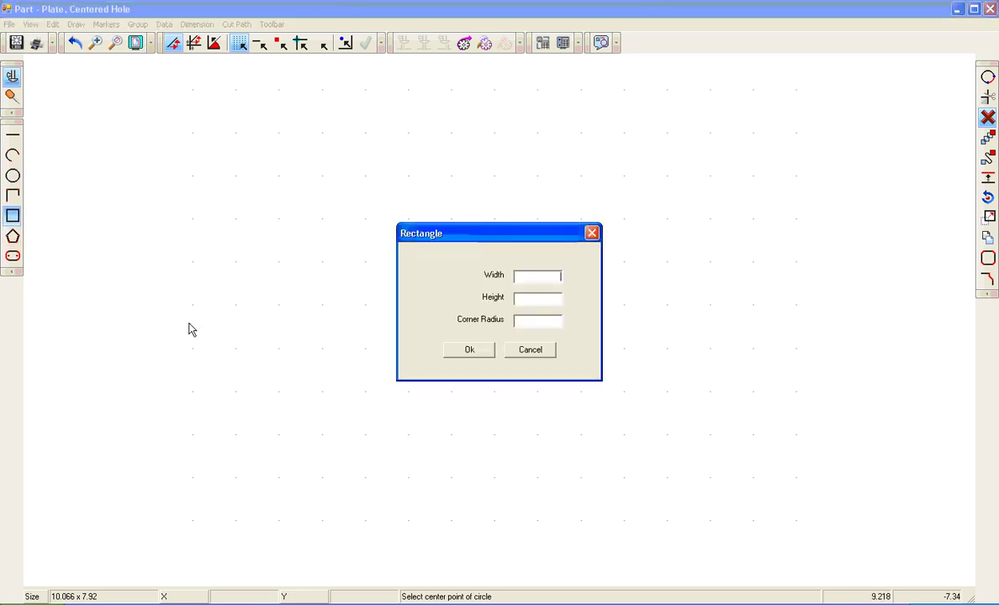
pyautogui.write('8.45')
pyautogui.press('Tab')
pyautogui.write('6.32')
pyautogui.press('Return')
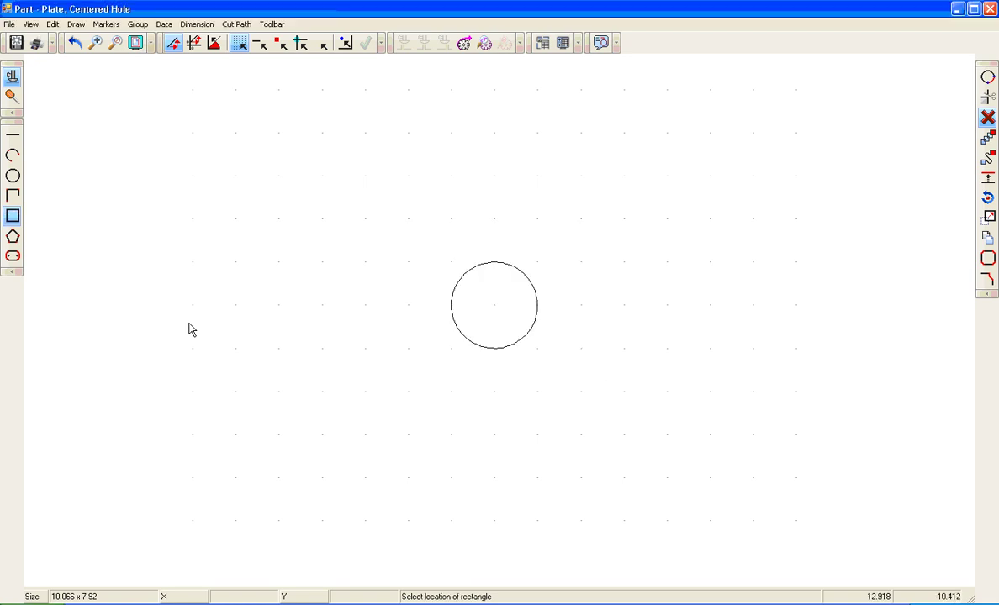
pyautogui.click(496, 310)
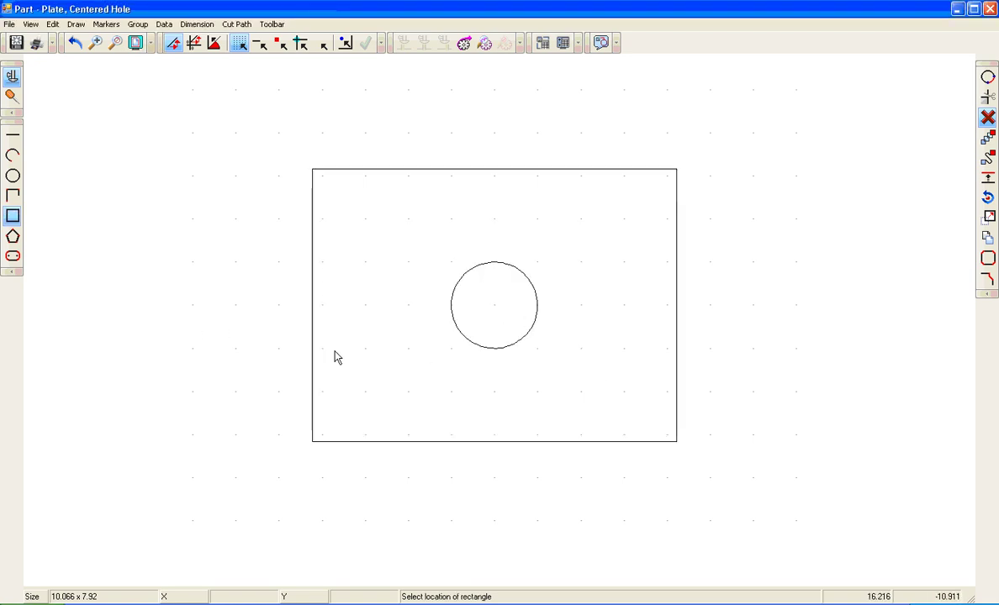
pyautogui.scroll(-4, 861, 452)
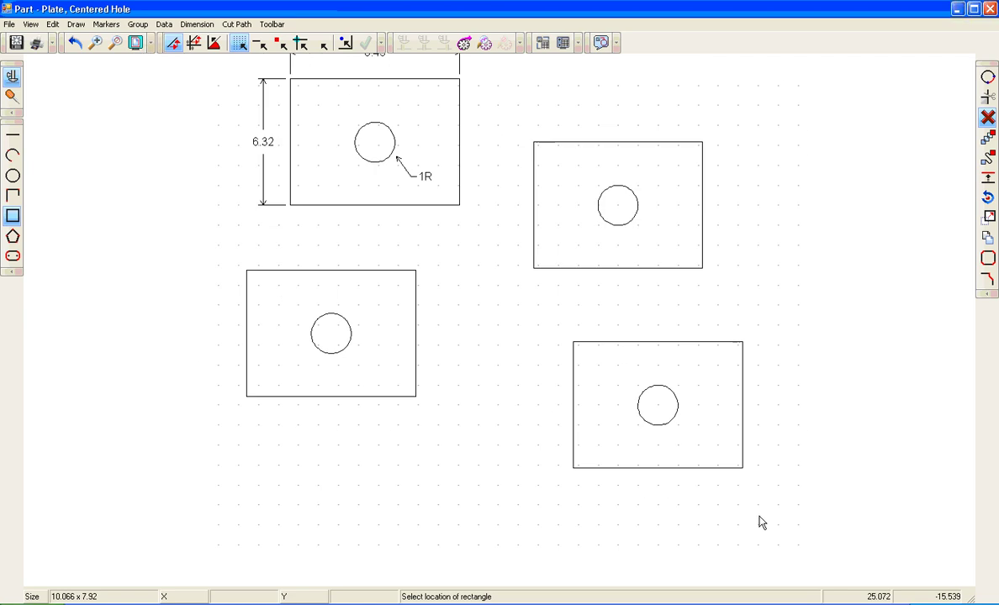
pyautogui.scroll(-1, 934, 416)
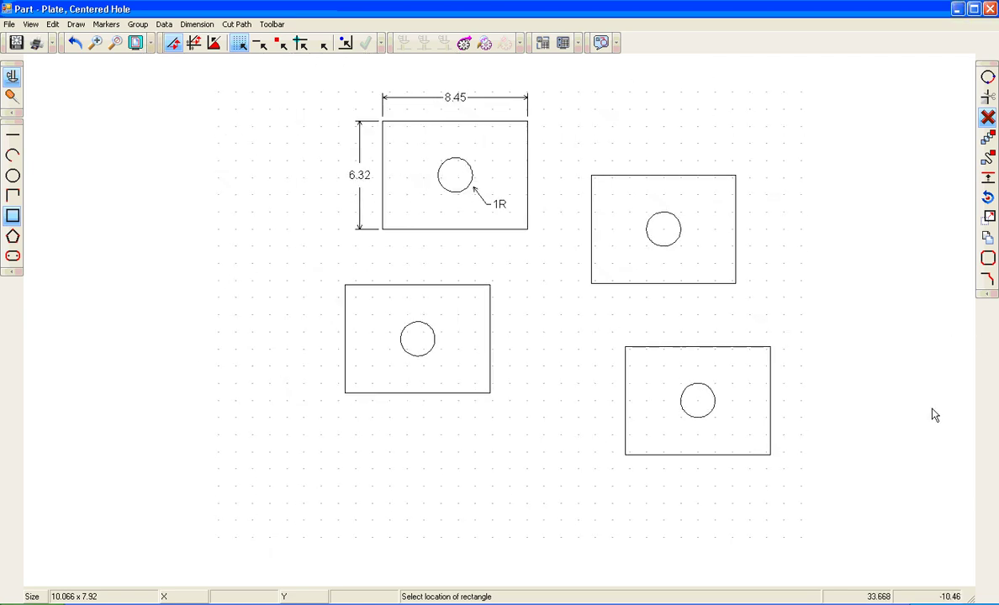
# Close the centred-hole plate drawing and open the Plate Triangular part from the parts list.
pyautogui.click(990, 8)
pyautogui.click(474, 343)
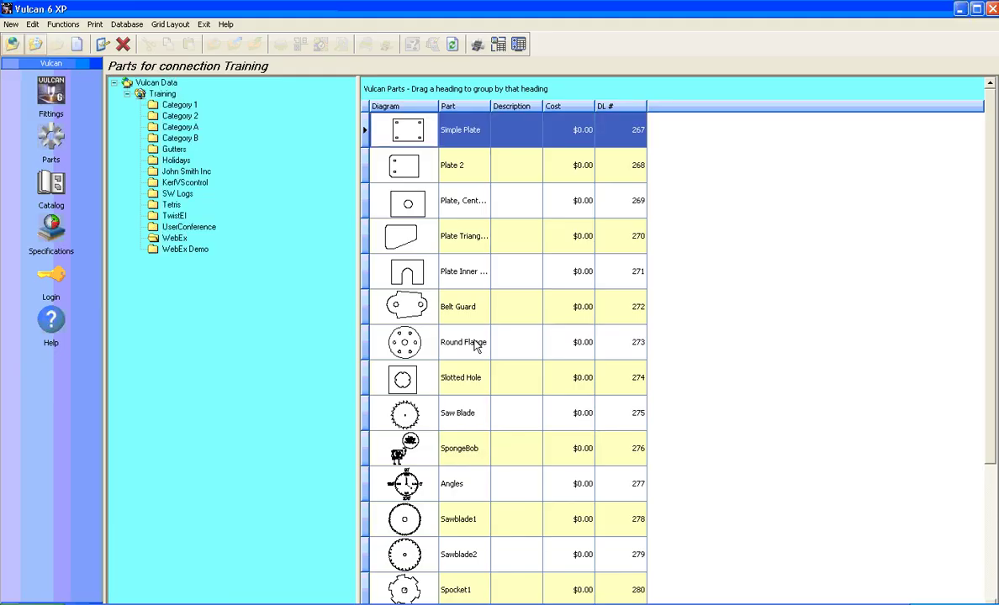
pyautogui.doubleClick(406, 242)
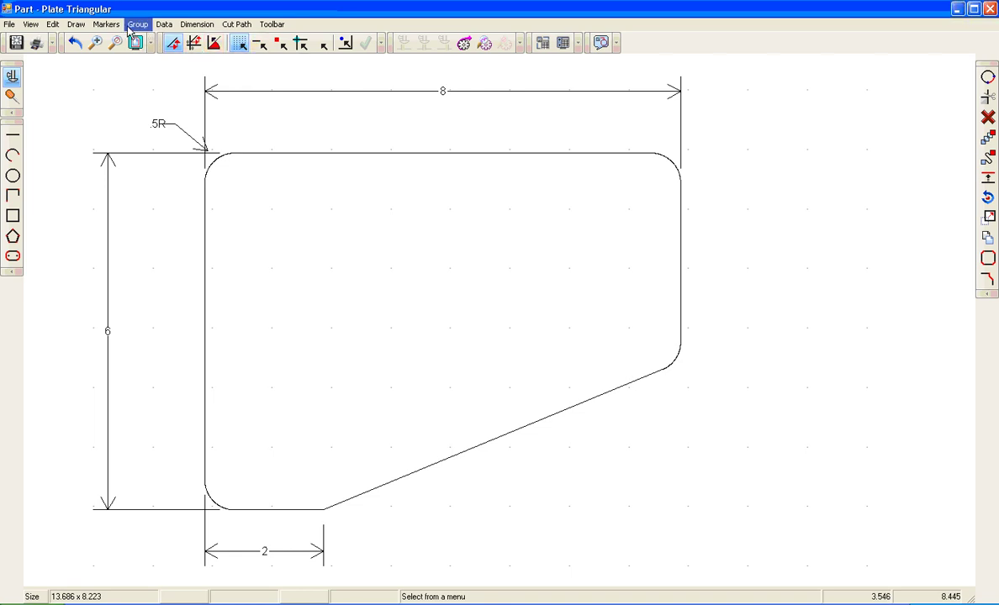
# Look up the object data of the plate's slanted lower edge, checking its length and angle.
pyautogui.click(165, 24)
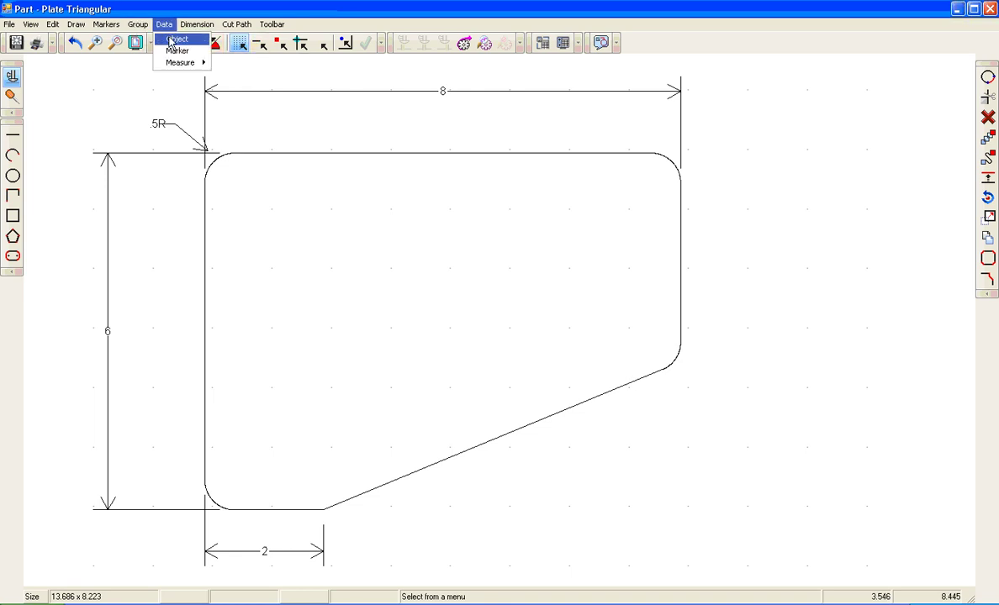
pyautogui.click(172, 38)
pyautogui.click(193, 42)
pyautogui.click(495, 444)
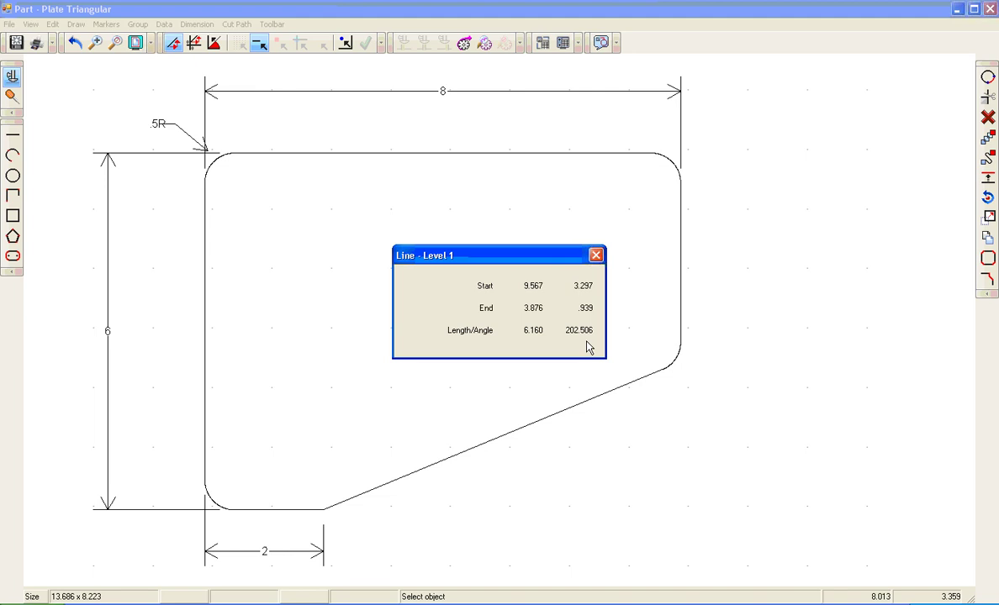
pyautogui.click(595, 255)
# Close the Plate Triangular drawing and open the Angles part from the parts list.
pyautogui.hotkey('alt', 'F4')
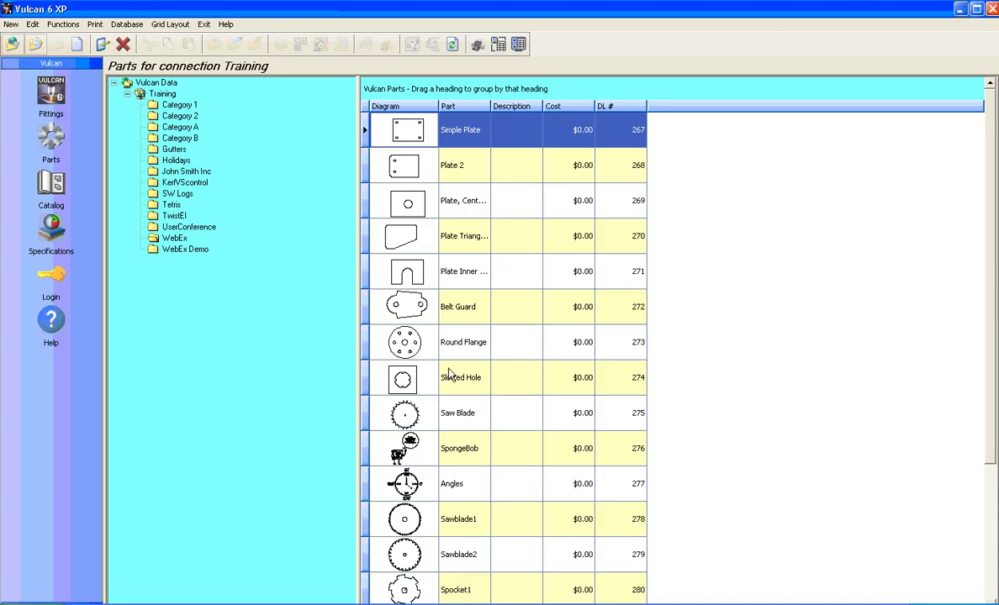
pyautogui.doubleClick(402, 478)
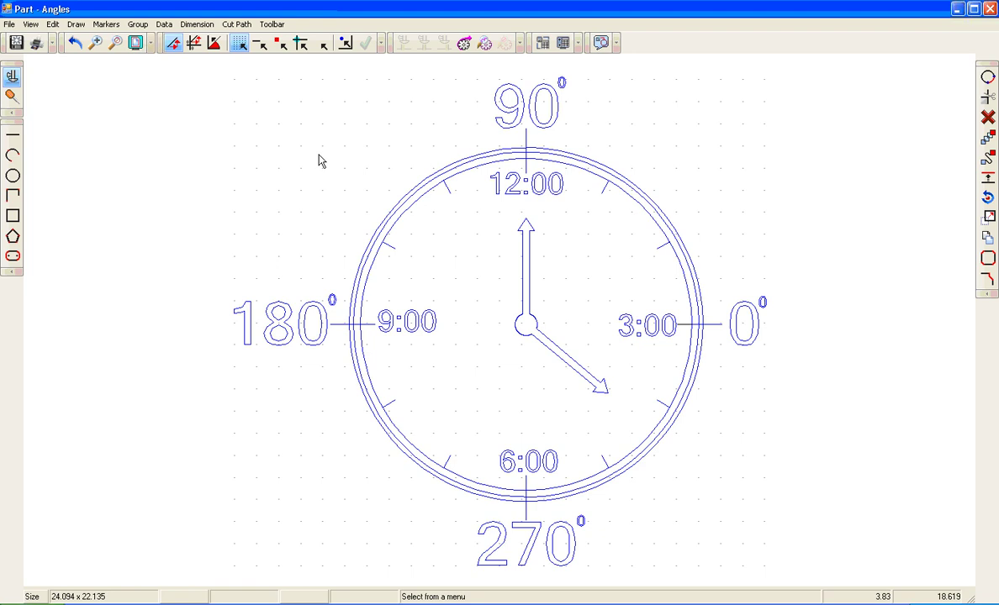
# Draw an unsnapped line about 13.23 long at about 44 degrees, from the clock's centre outward past the ring between 12:00 and 3:00.
pyautogui.click(13, 135)
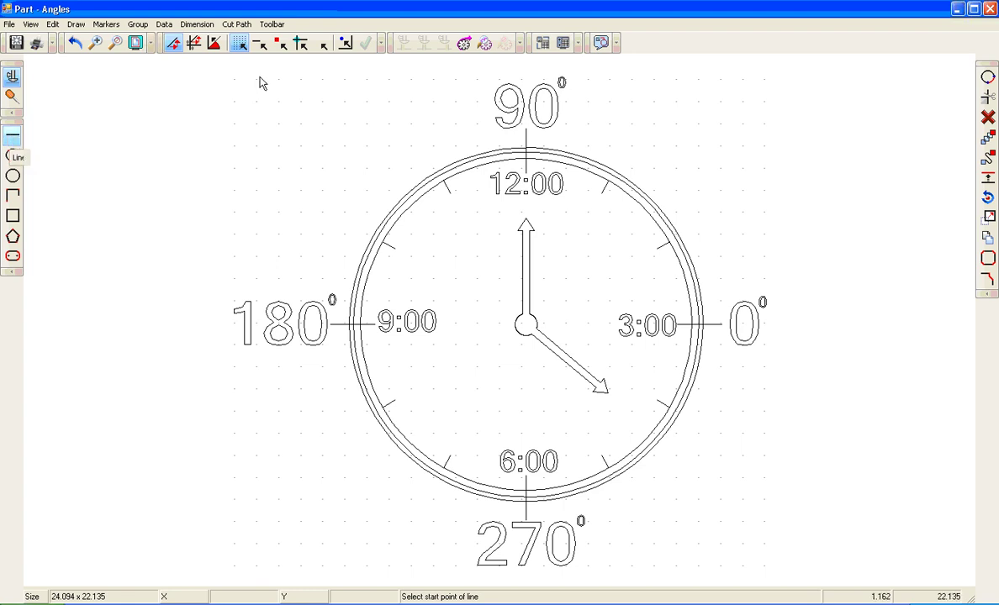
pyautogui.click(322, 45)
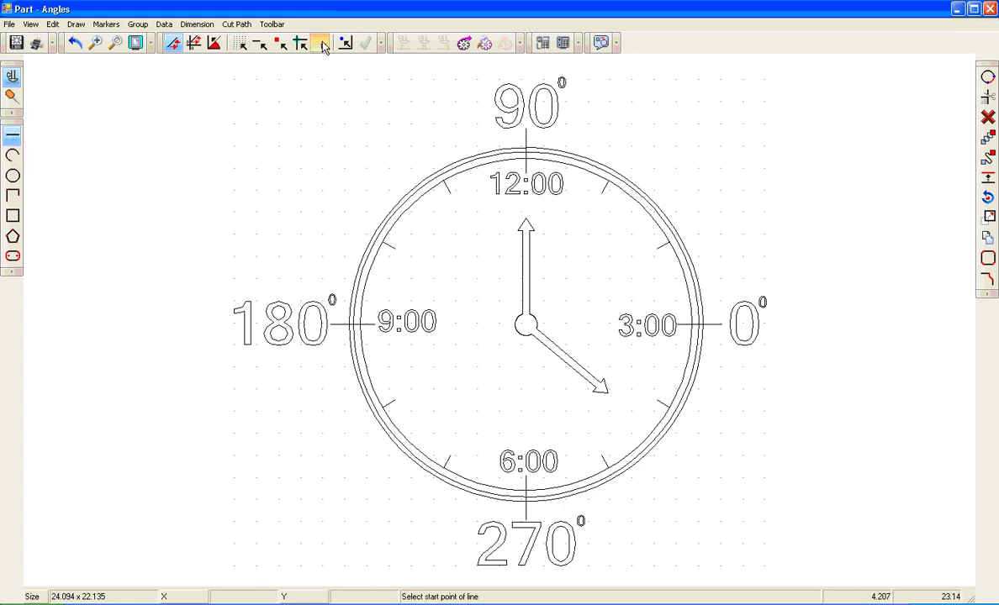
pyautogui.click(528, 328)
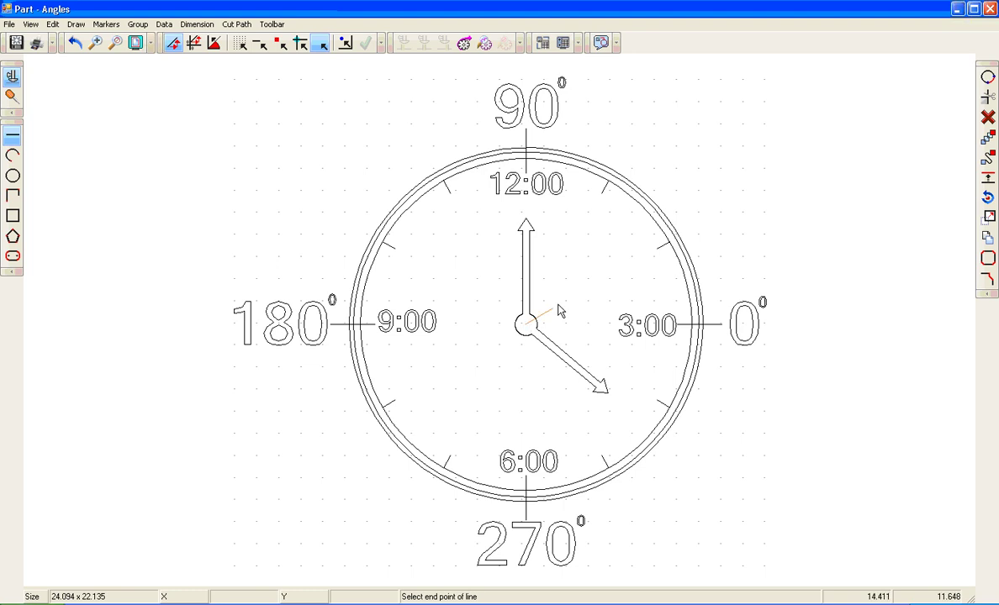
pyautogui.click(736, 125)
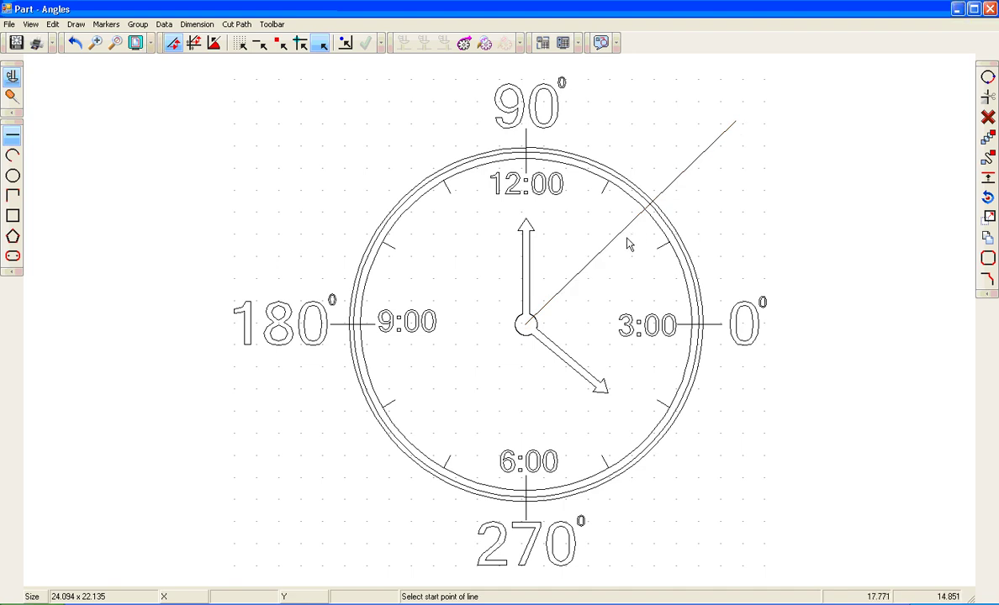
# Look up the object data of the line drawn outward from the clock's centre to check its angle.
pyautogui.click(164, 25)
pyautogui.click(174, 39)
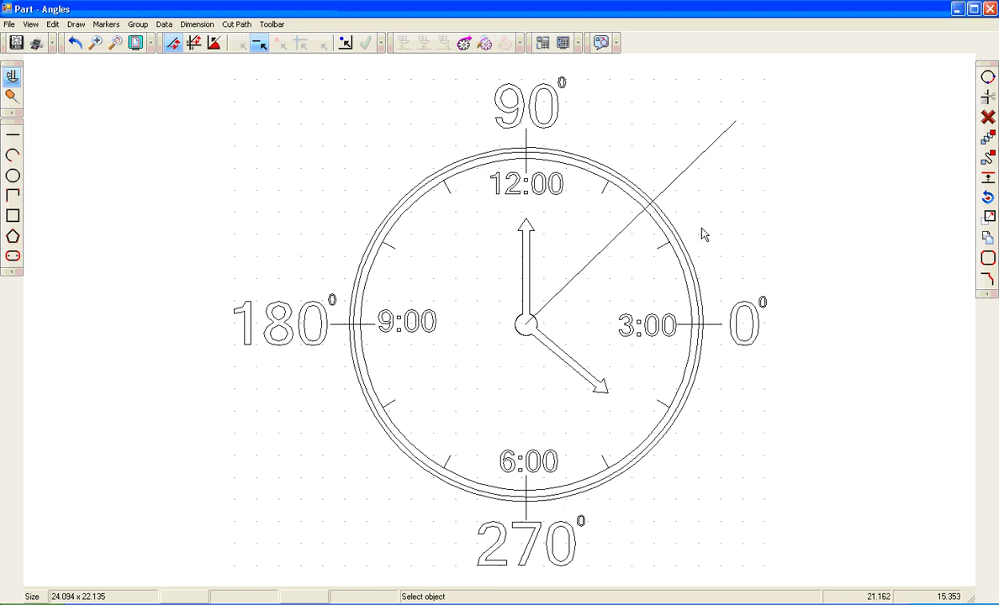
pyautogui.click(686, 172)
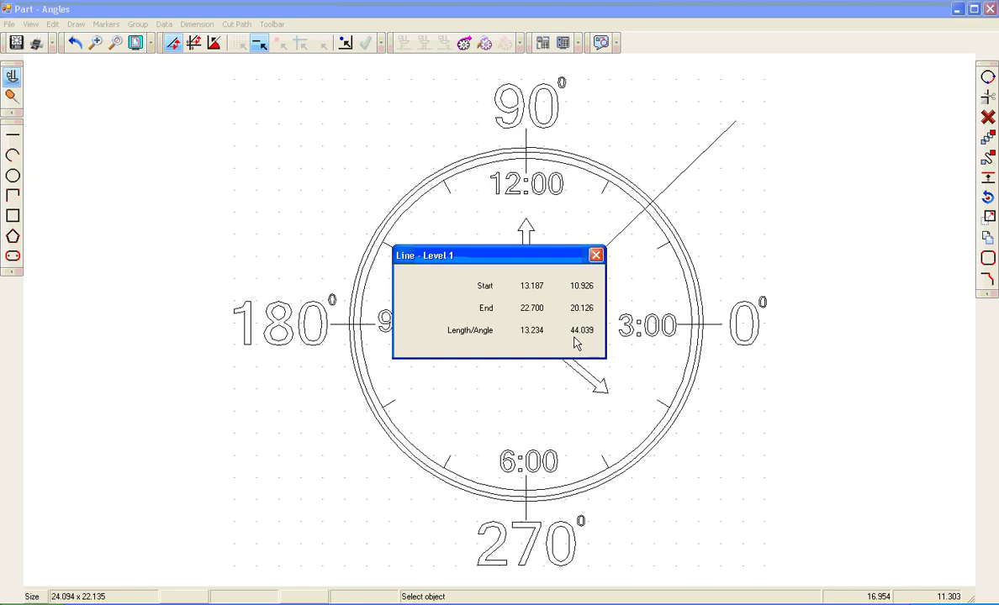
pyautogui.click(596, 255)
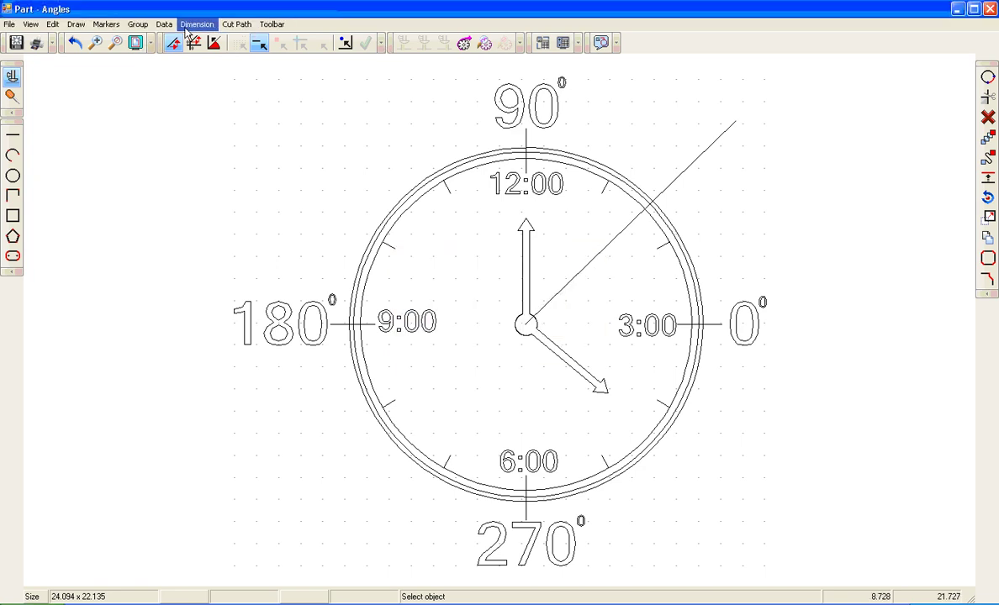
# Mark the outward line with 2 divisions and delete the line, keeping its markers.
pyautogui.click(106, 25)
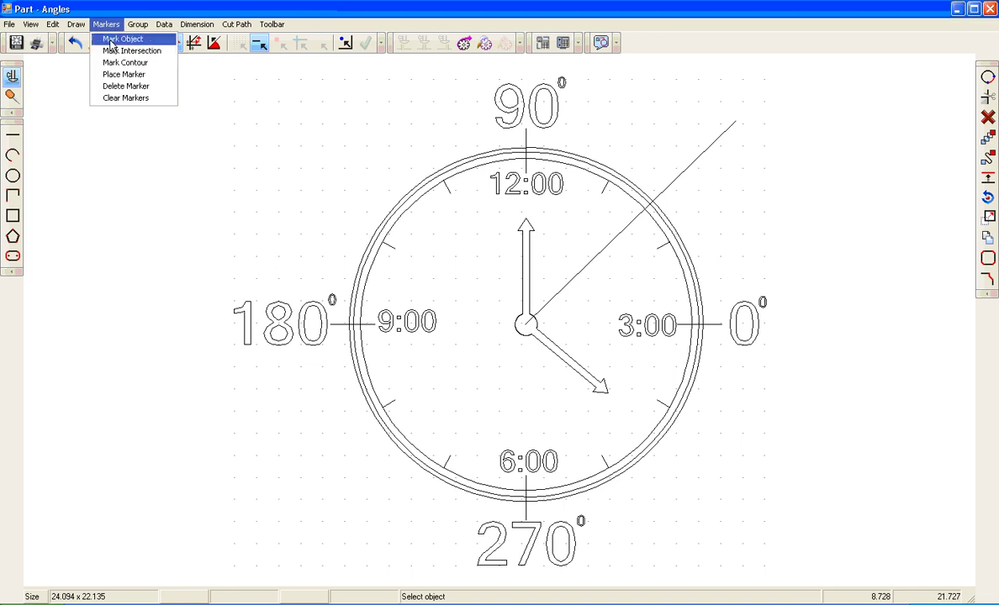
pyautogui.click(111, 40)
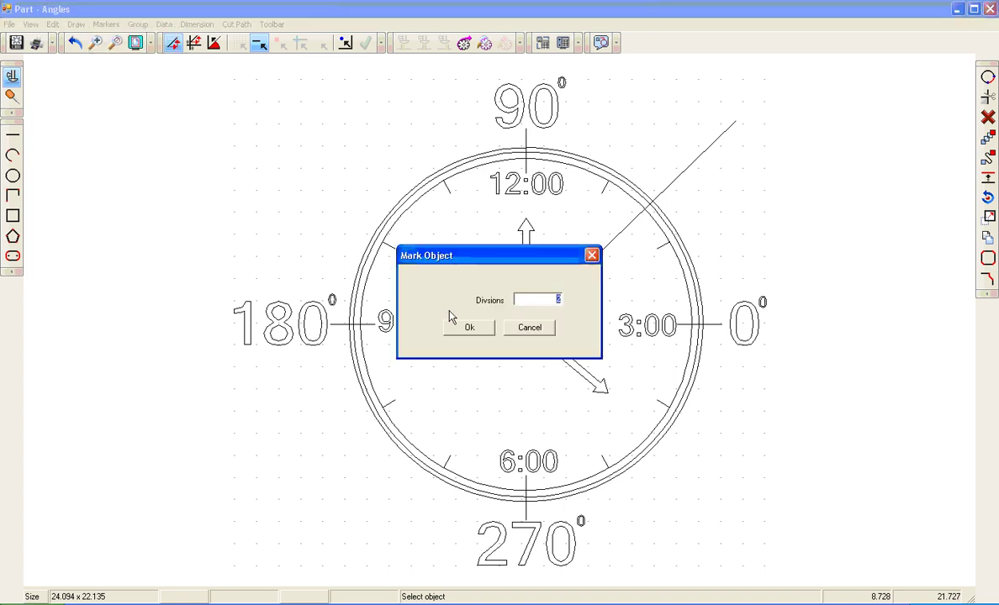
pyautogui.click(484, 328)
pyautogui.click(989, 116)
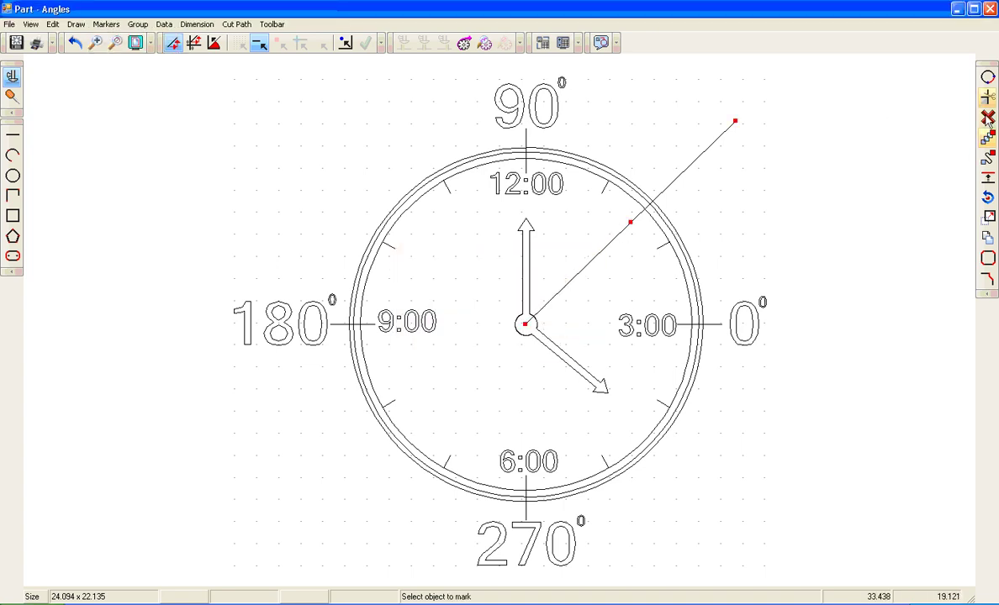
pyautogui.click(706, 150)
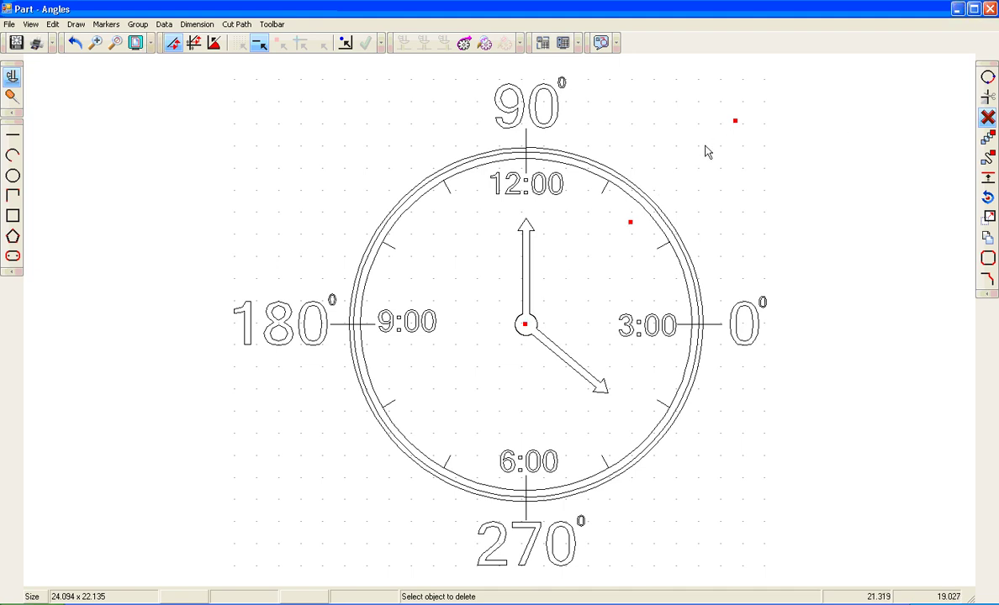
# Draw a line from the outer marker back to the marker at the clock's centre, snapping to markers.
pyautogui.click(13, 134)
pyautogui.click(280, 43)
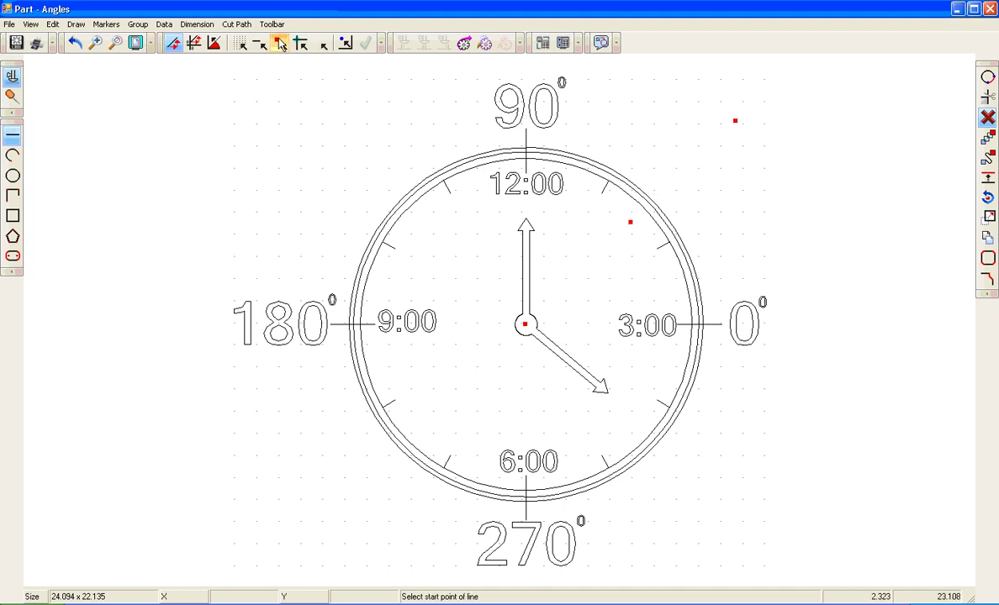
pyautogui.click(736, 122)
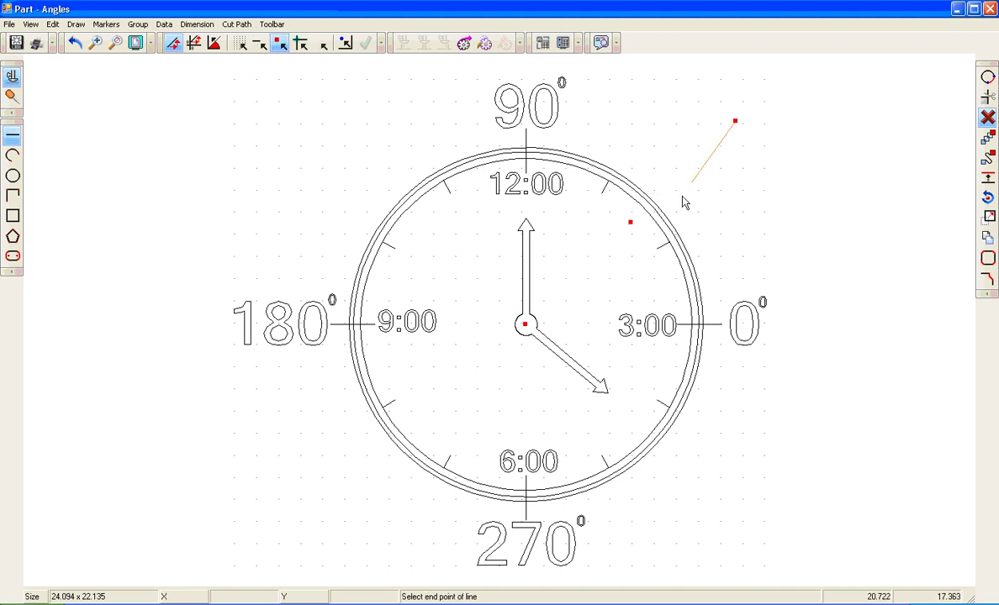
pyautogui.click(526, 324)
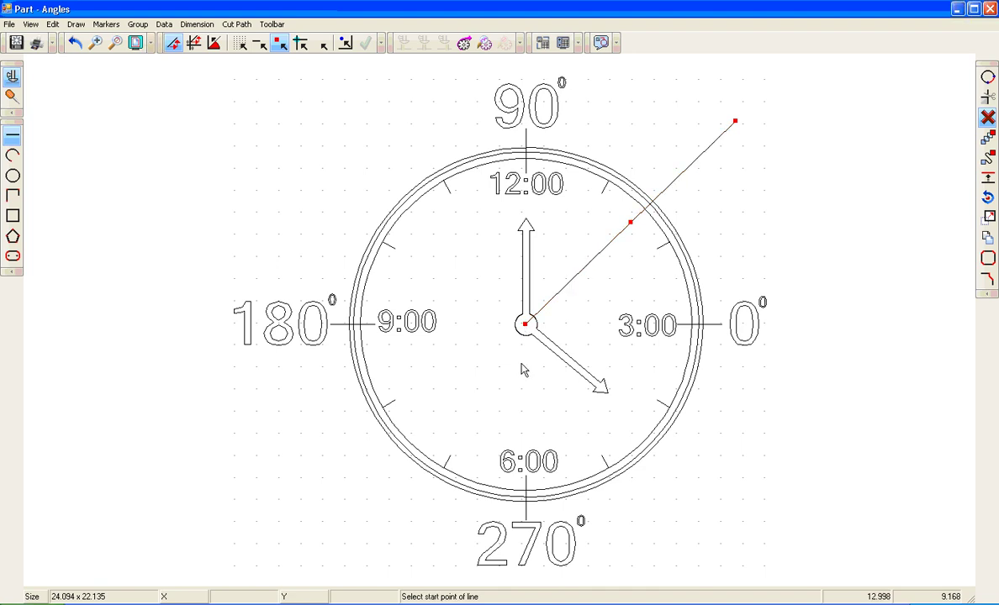
# Look up the object data of the redrawn inward line to check how its direction affects the angle.
pyautogui.click(164, 24)
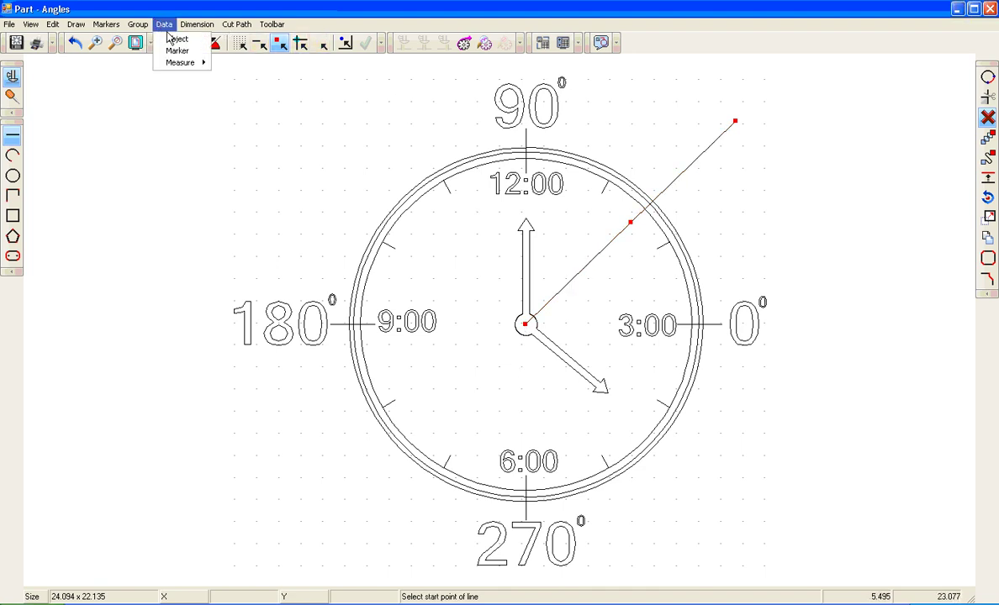
pyautogui.click(173, 39)
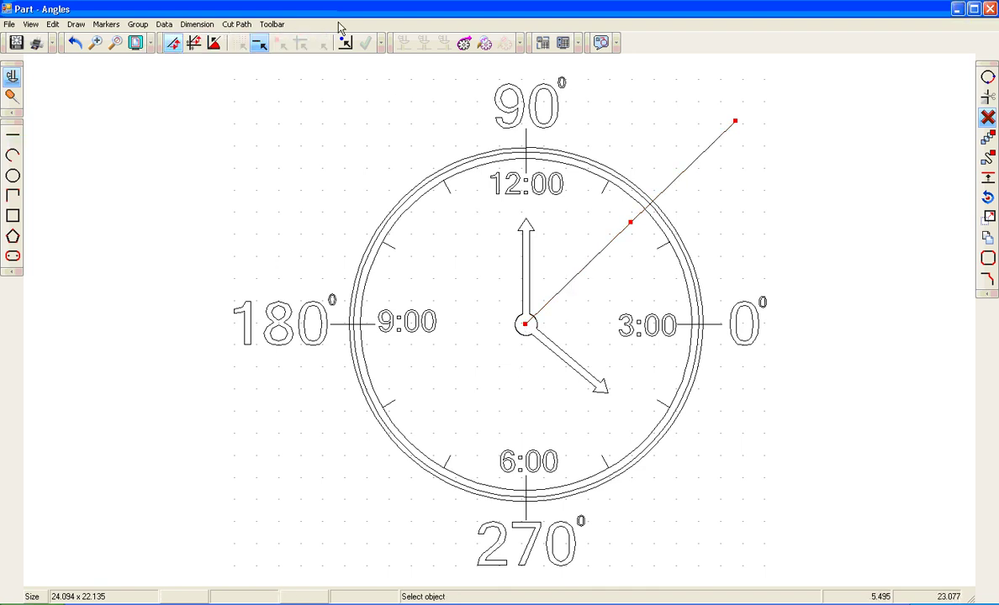
pyautogui.click(711, 146)
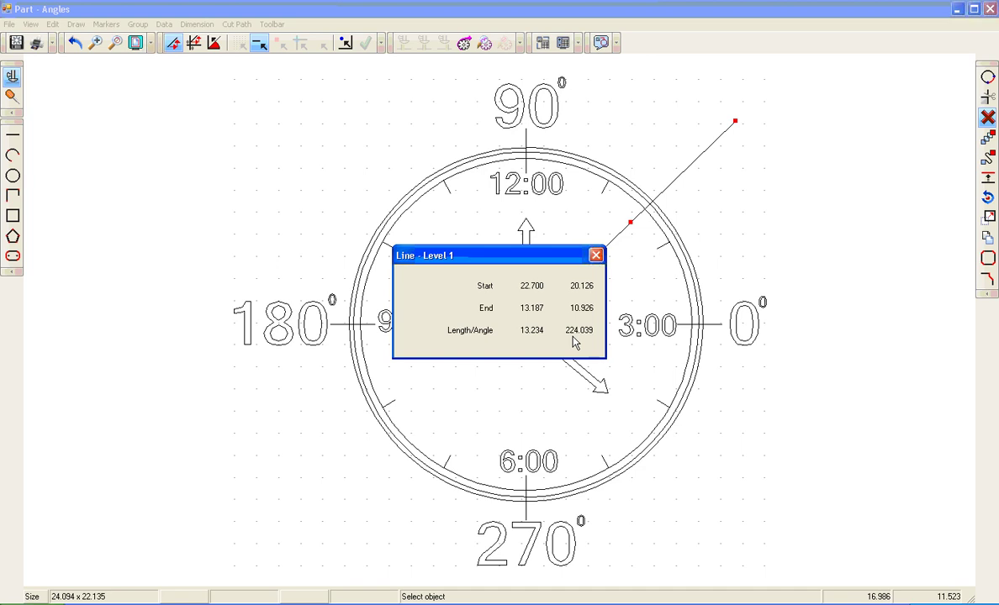
# Move the redrawn inward line down its own direction so that it starts at the clock's centre marker.
pyautogui.click(596, 254)
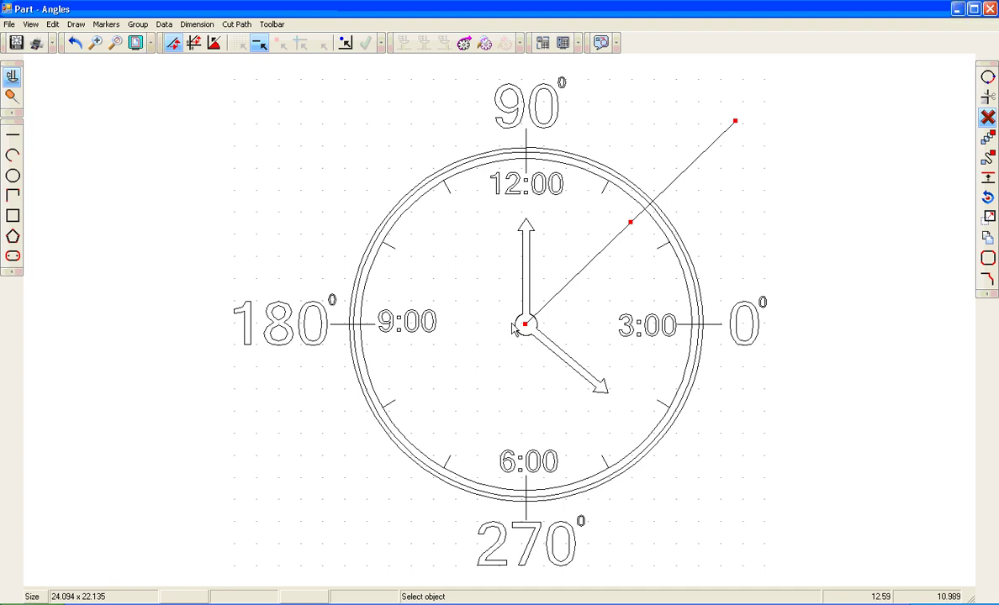
pyautogui.click(988, 158)
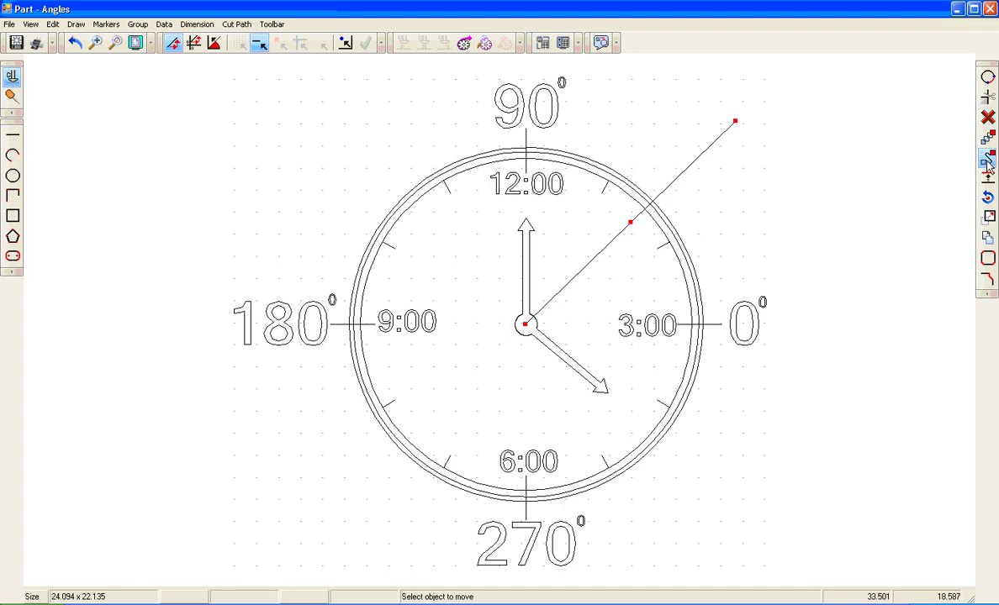
pyautogui.click(708, 147)
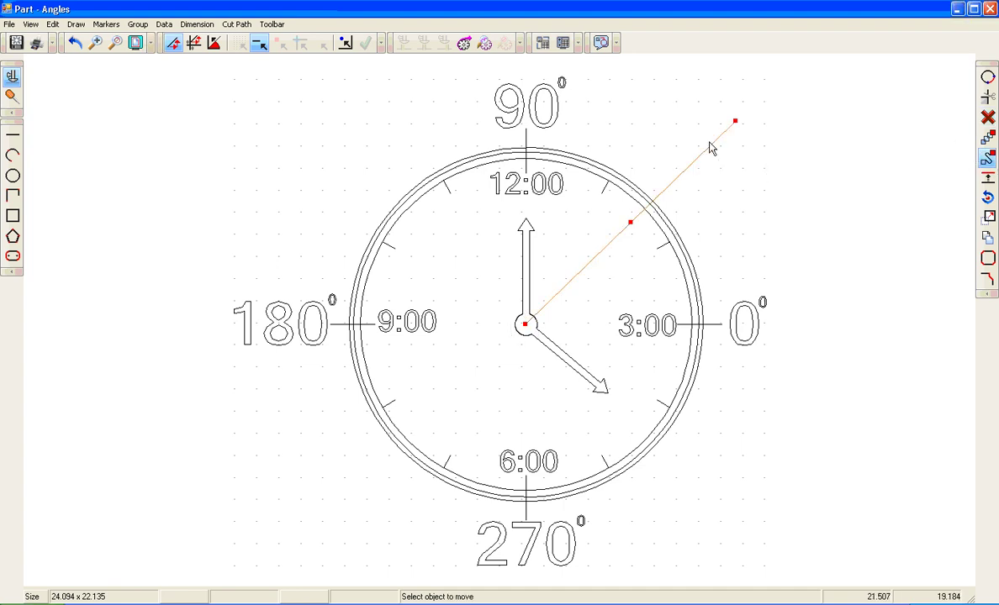
pyautogui.click(499, 351)
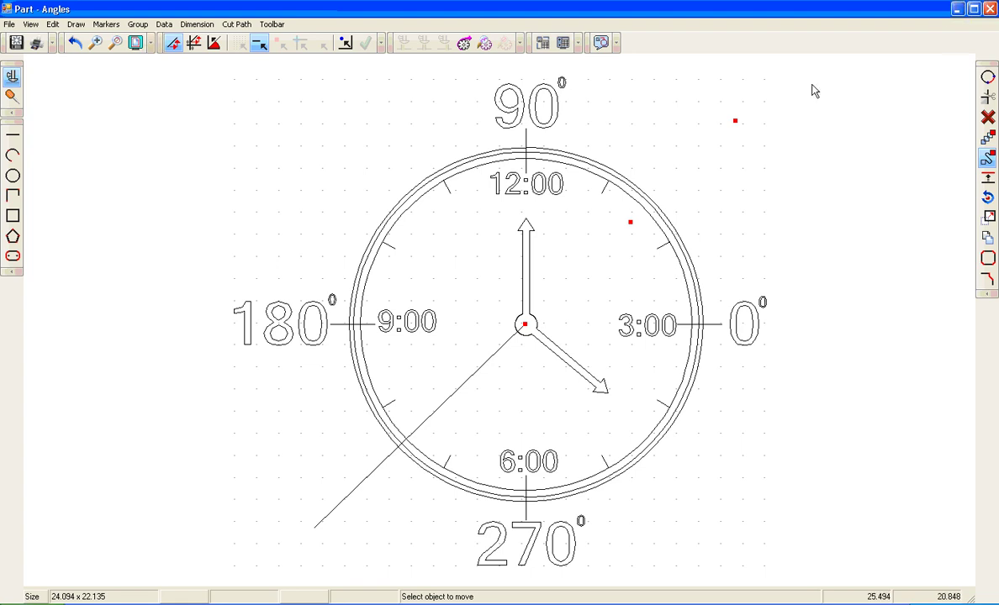
# Close the Angles part without saving it and open the Plate Triangular part.
pyautogui.click(989, 14)
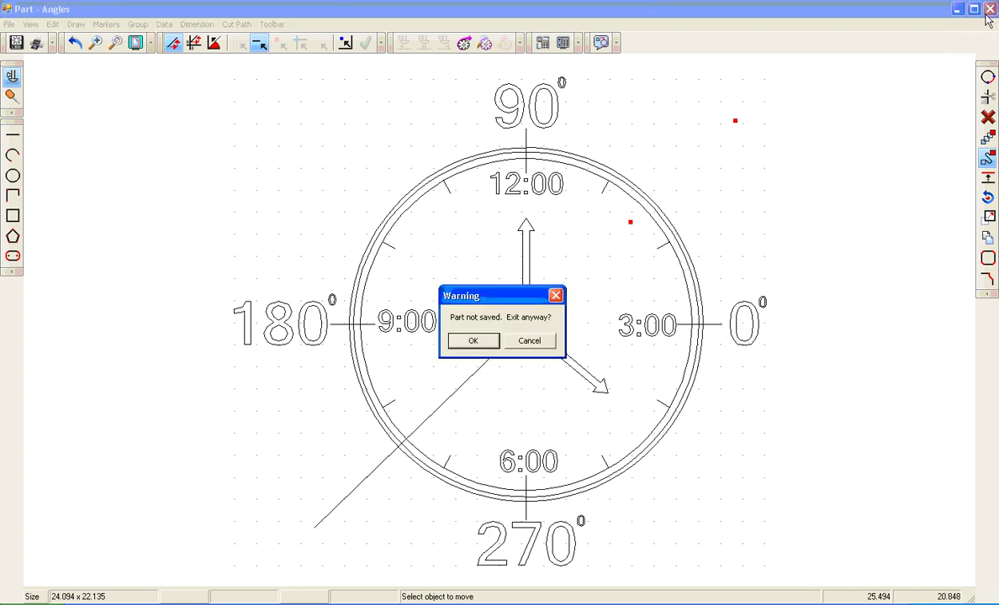
pyautogui.click(476, 339)
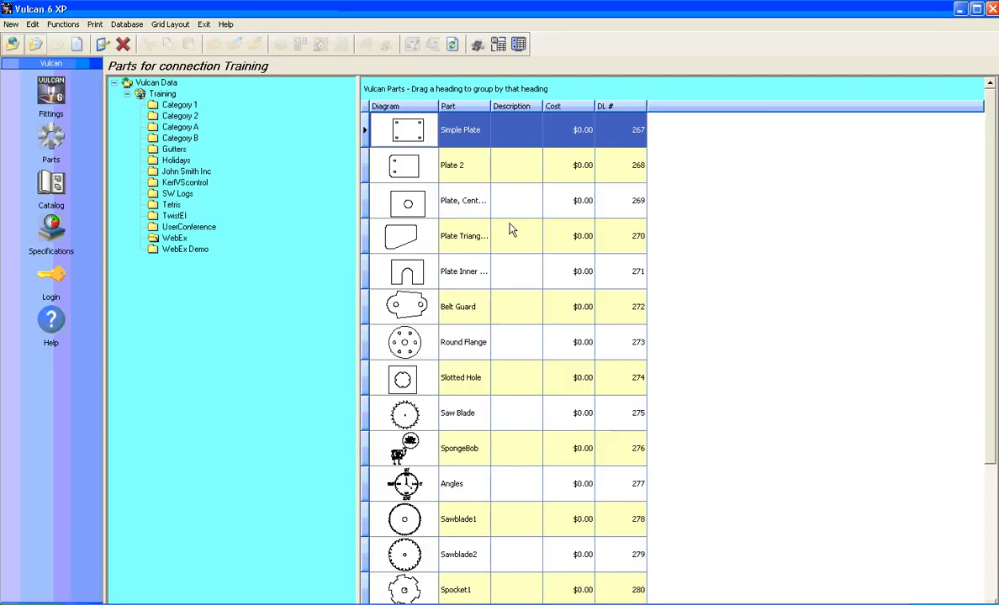
pyautogui.doubleClick(383, 228)
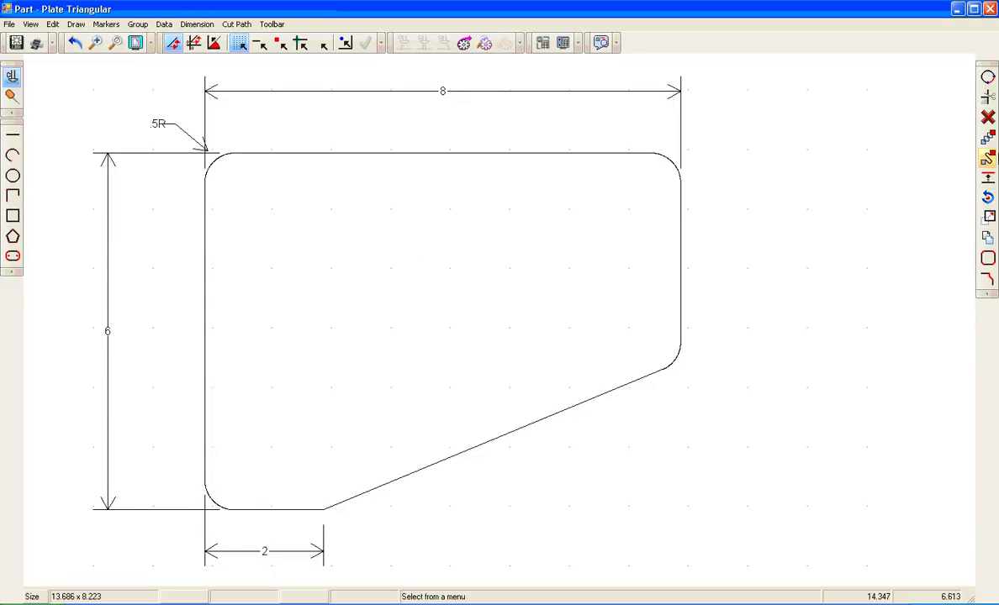
# Delete the plate's slanted line and redraw it from the end of the 2-inch bottom edge to the lower-right corner arc.
pyautogui.click(988, 117)
pyautogui.click(542, 420)
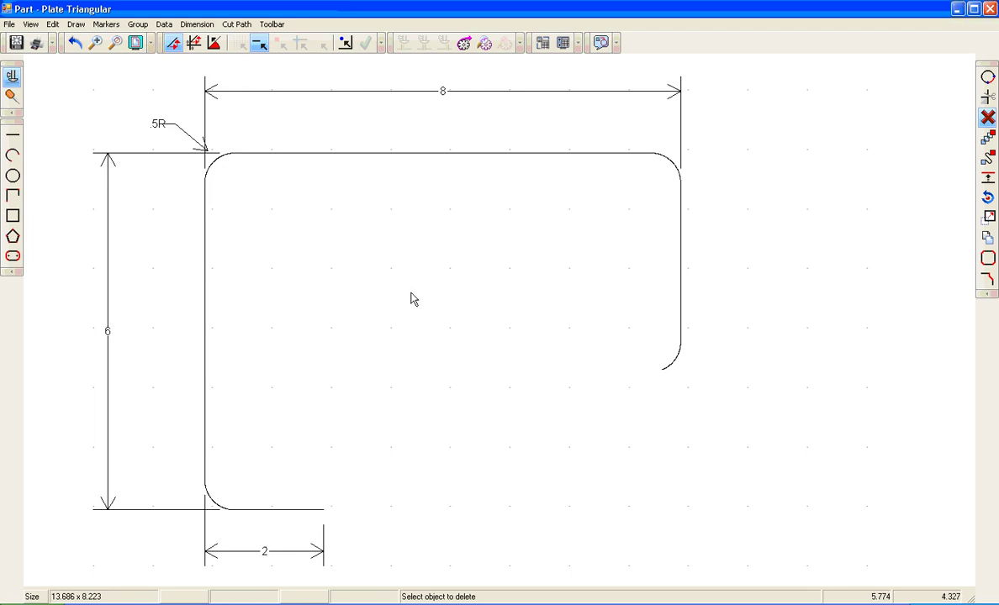
pyautogui.click(13, 134)
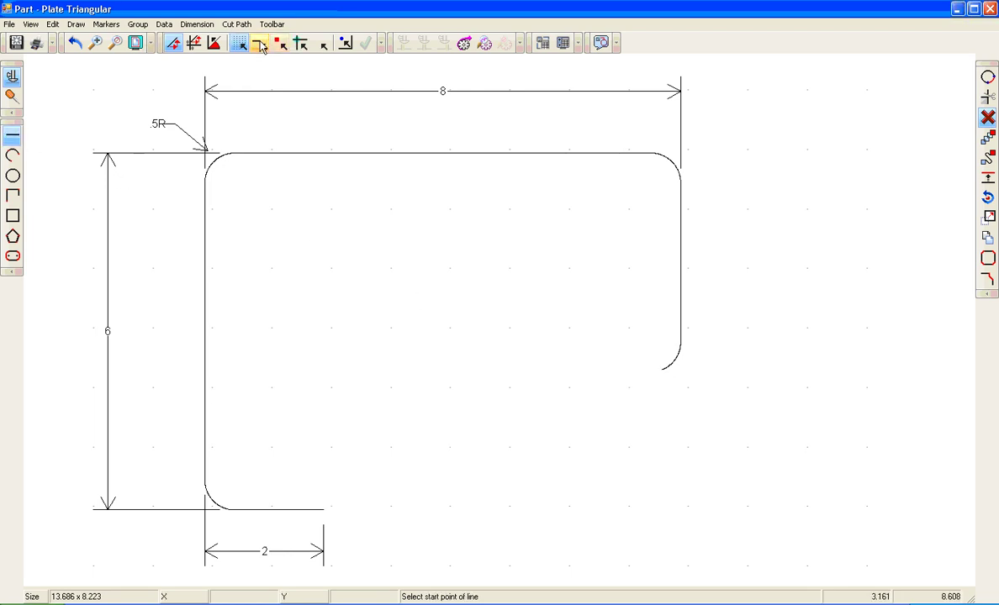
pyautogui.click(334, 510)
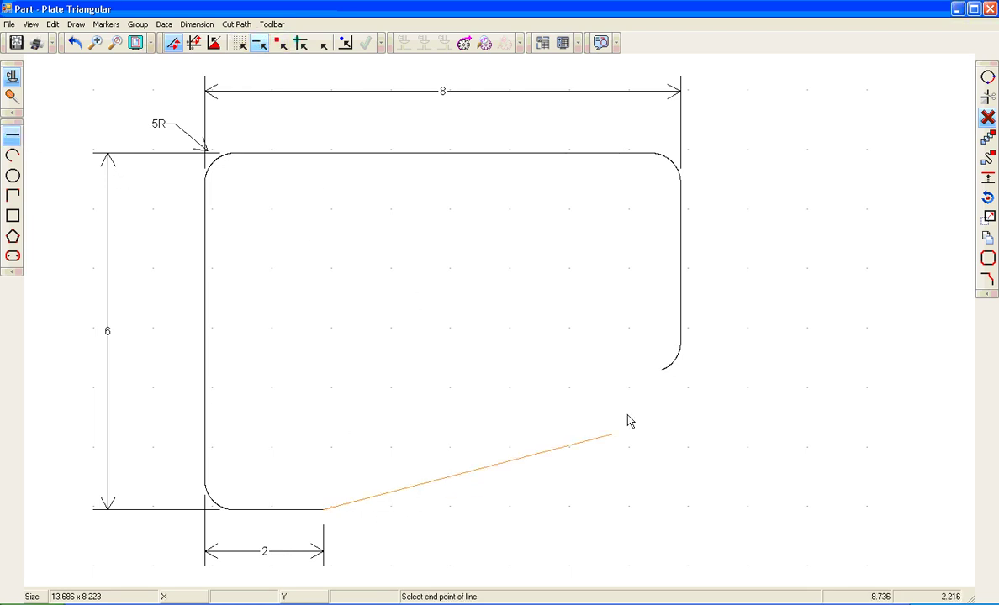
pyautogui.click(667, 370)
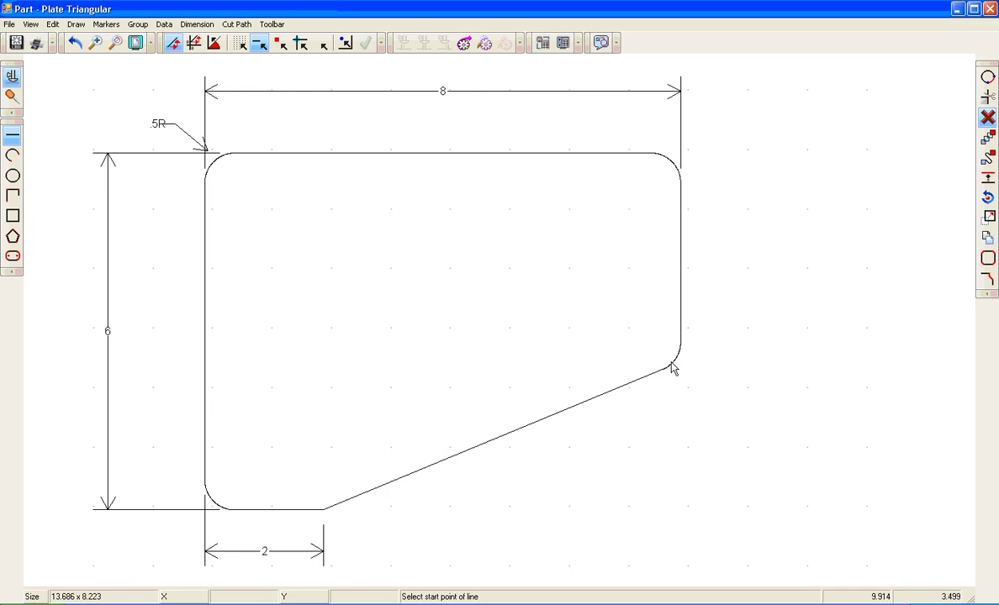
# Look up the object data of the redrawn slanted line to check its angle.
pyautogui.click(164, 23)
pyautogui.click(174, 40)
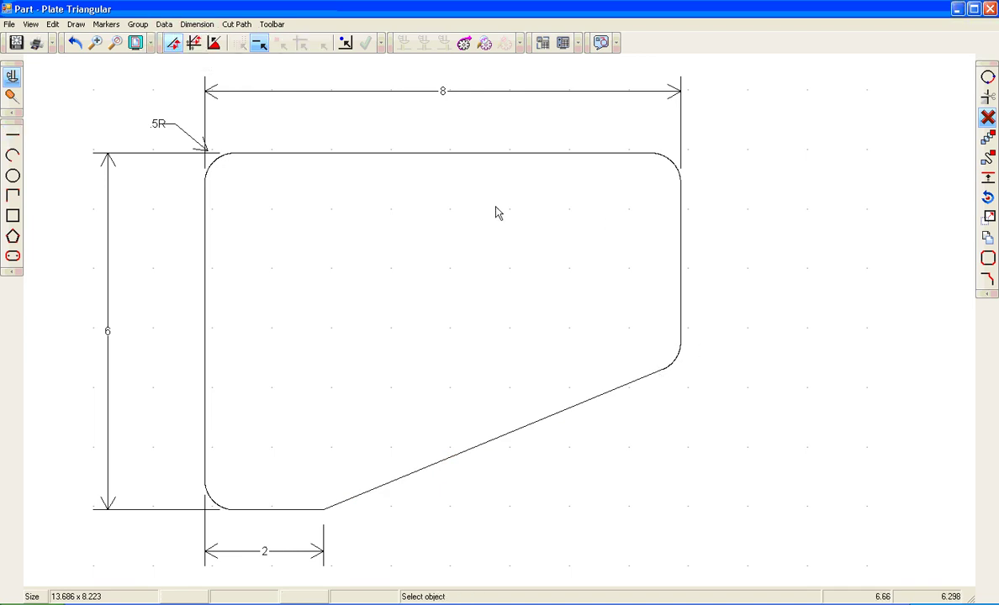
pyautogui.click(516, 432)
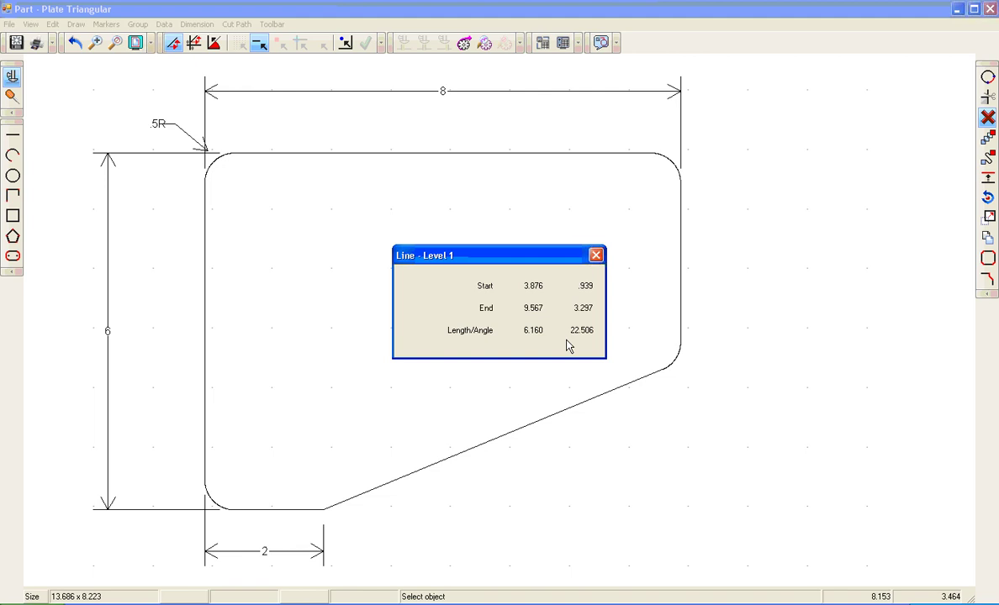
pyautogui.click(595, 255)
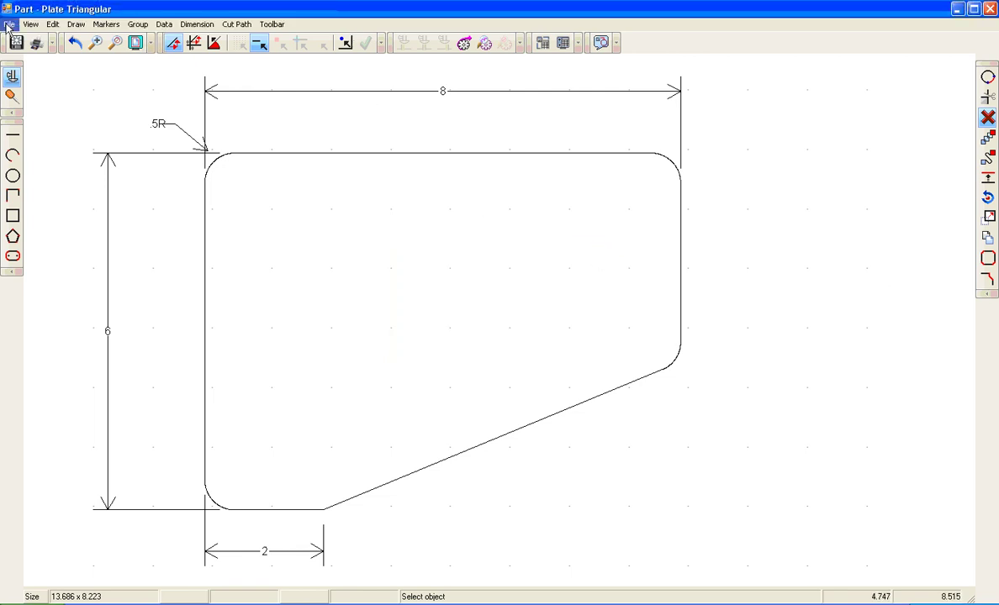
# Place a rectangle 8 wide and 6 high, without a corner radius, freely in an empty area away from the existing plate.
pyautogui.scroll(-4, 29, 94)
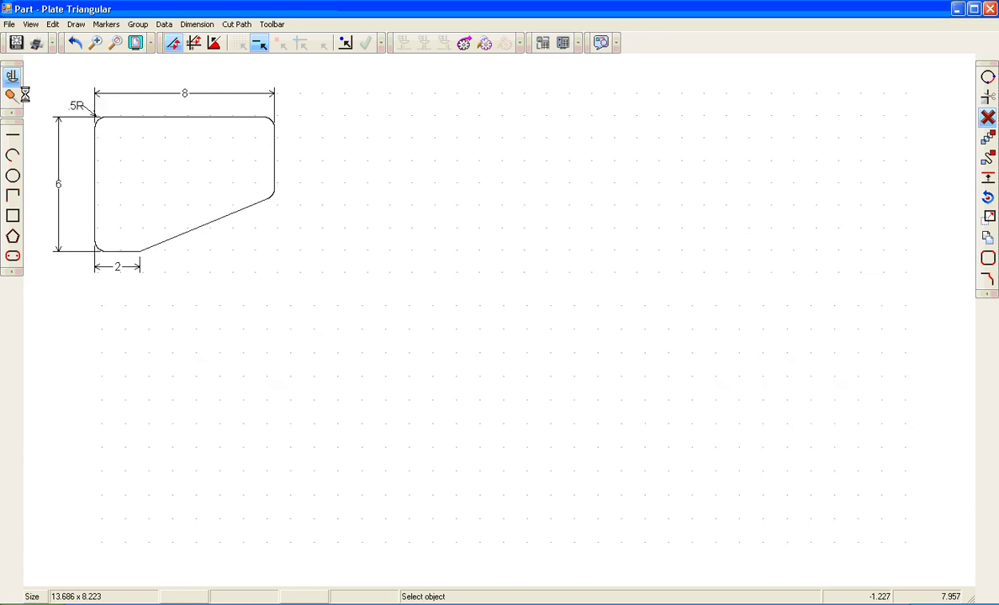
pyautogui.scroll(5, 706, 505)
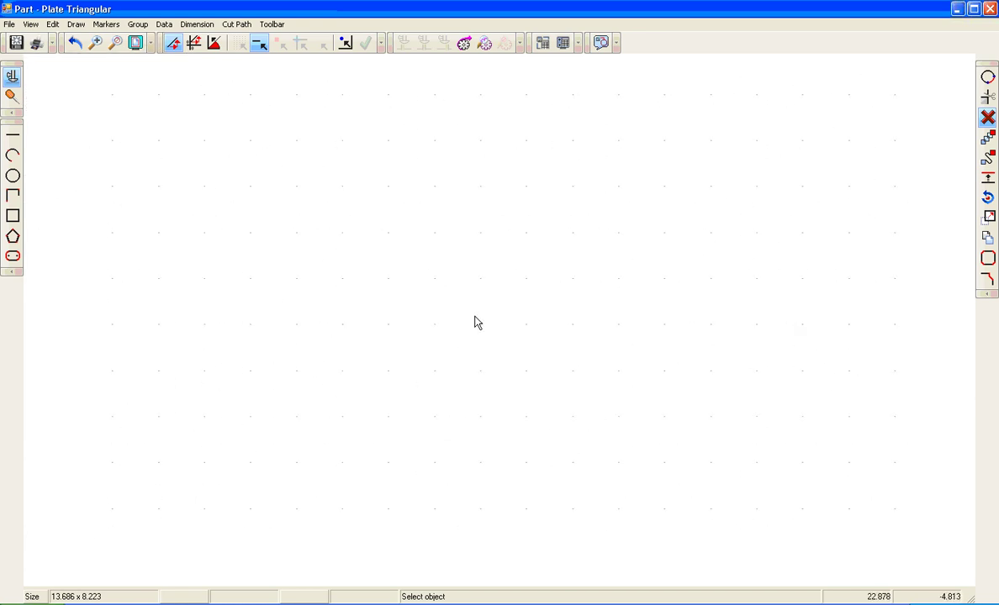
pyautogui.click(12, 216)
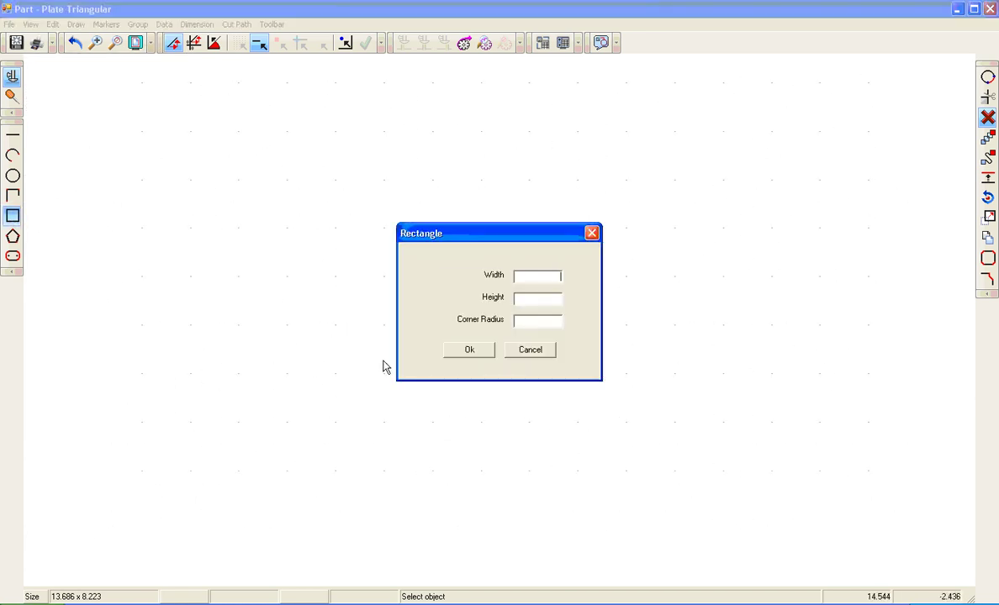
pyautogui.write('8')
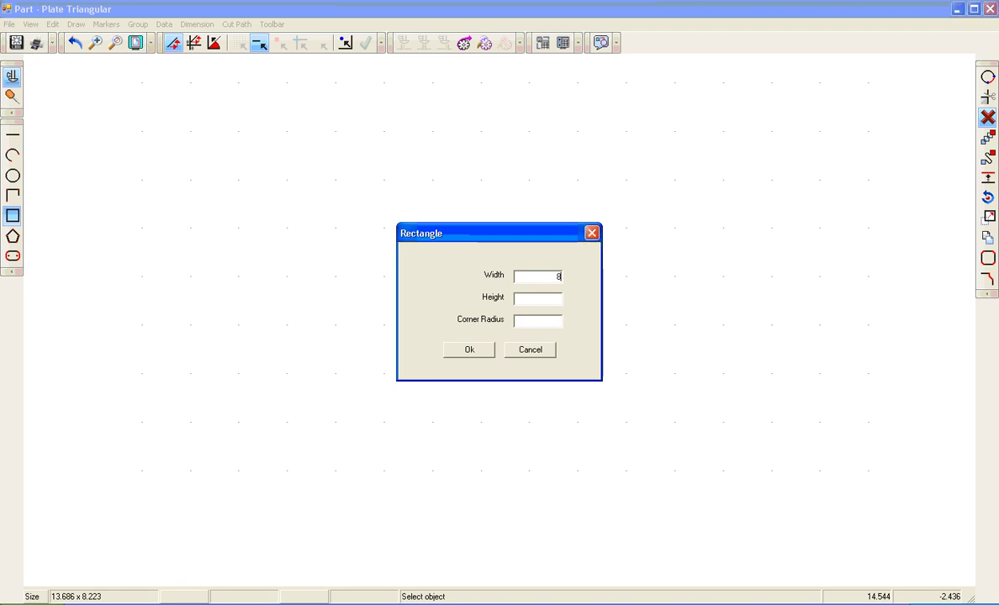
pyautogui.press('Tab')
pyautogui.write('6')
pyautogui.press('Tab')
pyautogui.press('Tab')
pyautogui.press('Return')
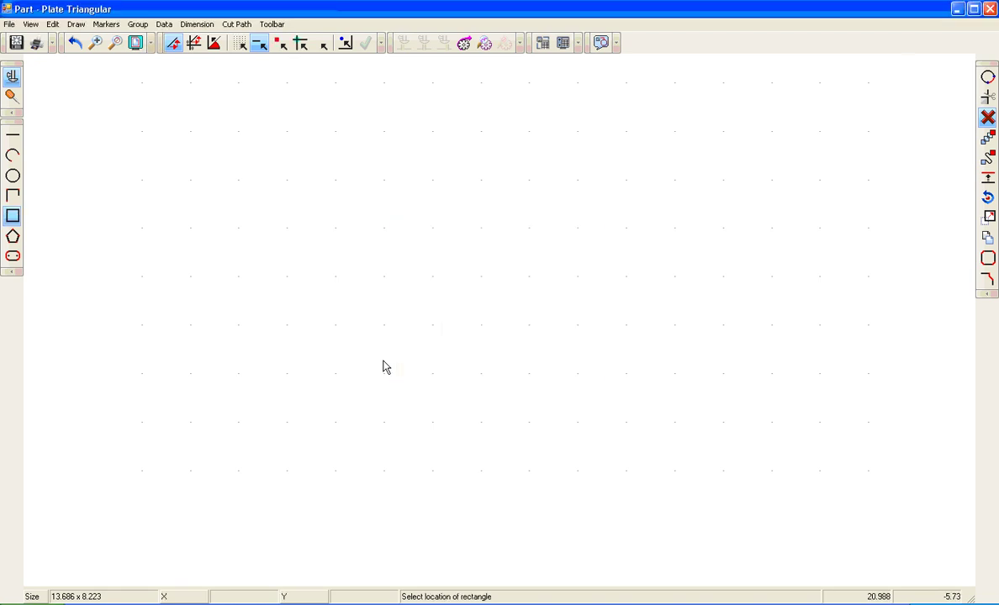
pyautogui.click(320, 43)
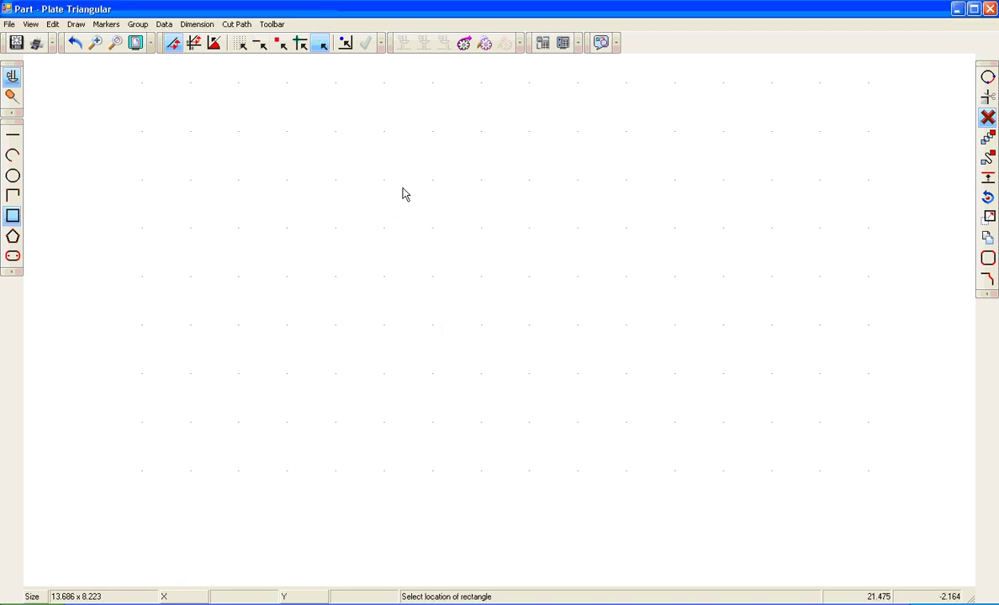
pyautogui.scroll(1, 284, 64)
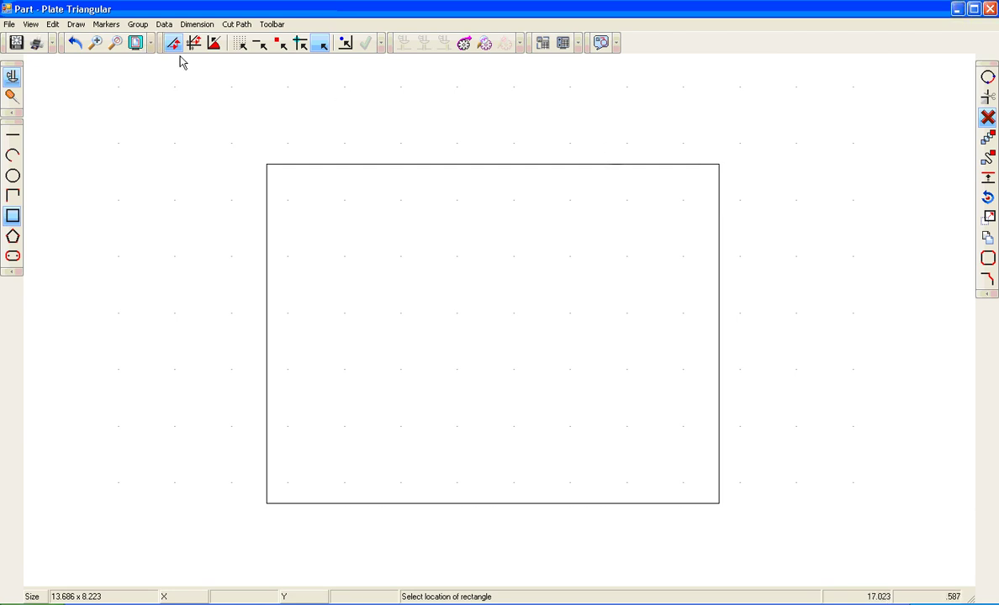
# Ungroup the new rectangle and delete its right and bottom sides.
pyautogui.click(137, 26)
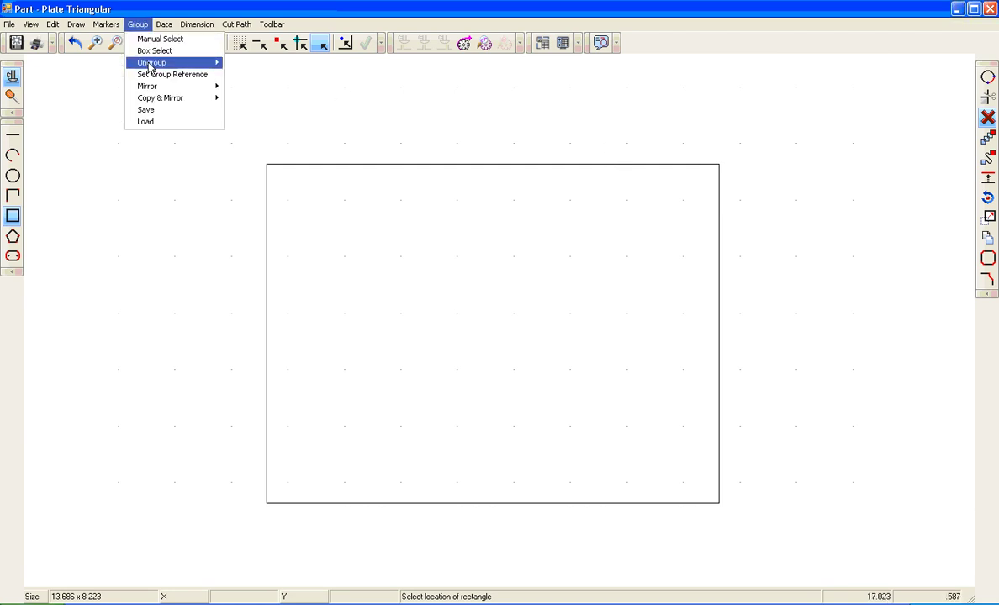
pyautogui.moveTo(175, 65)
pyautogui.click(239, 75)
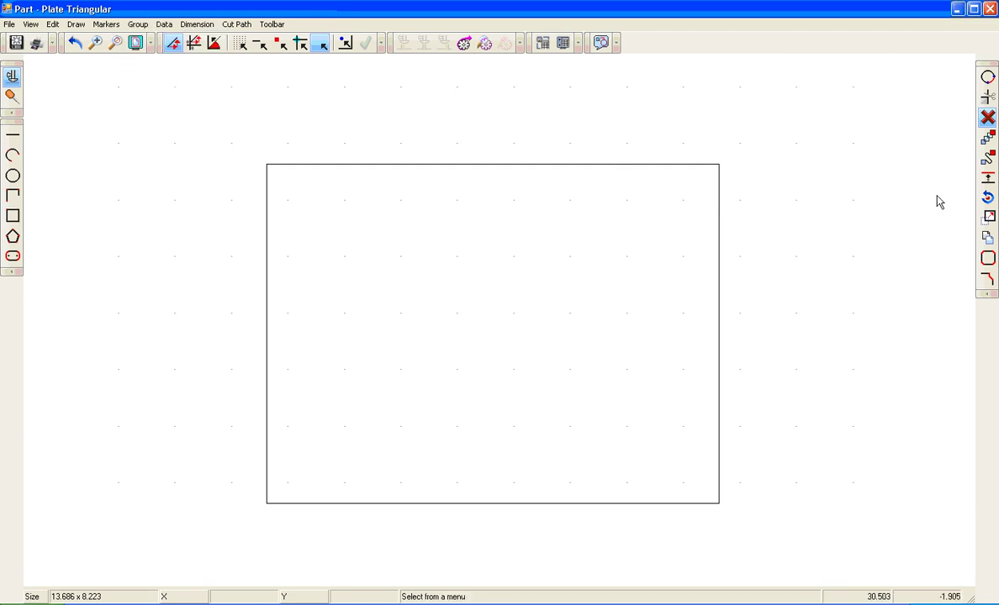
pyautogui.click(988, 118)
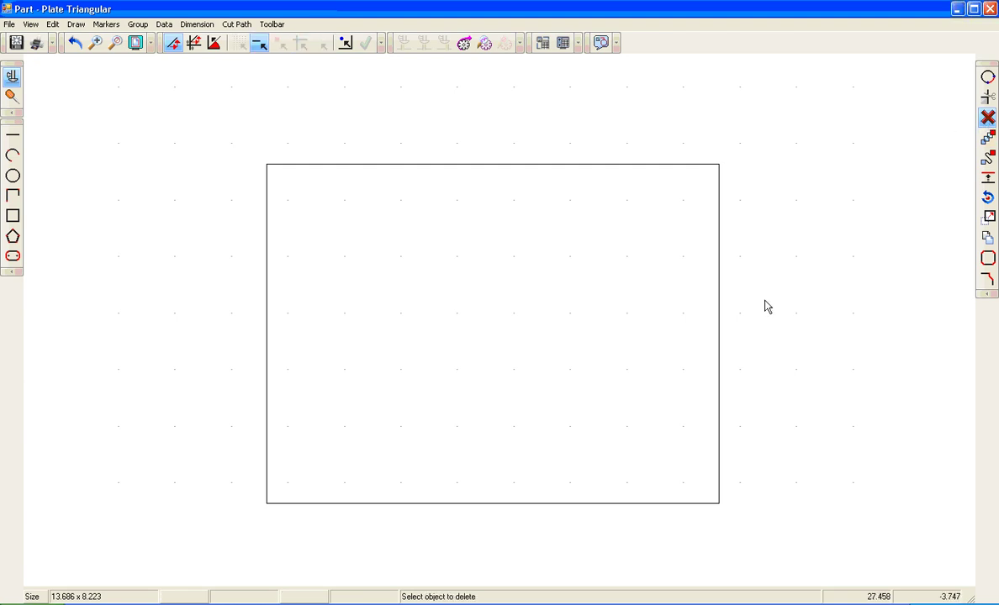
pyautogui.click(720, 338)
pyautogui.click(647, 503)
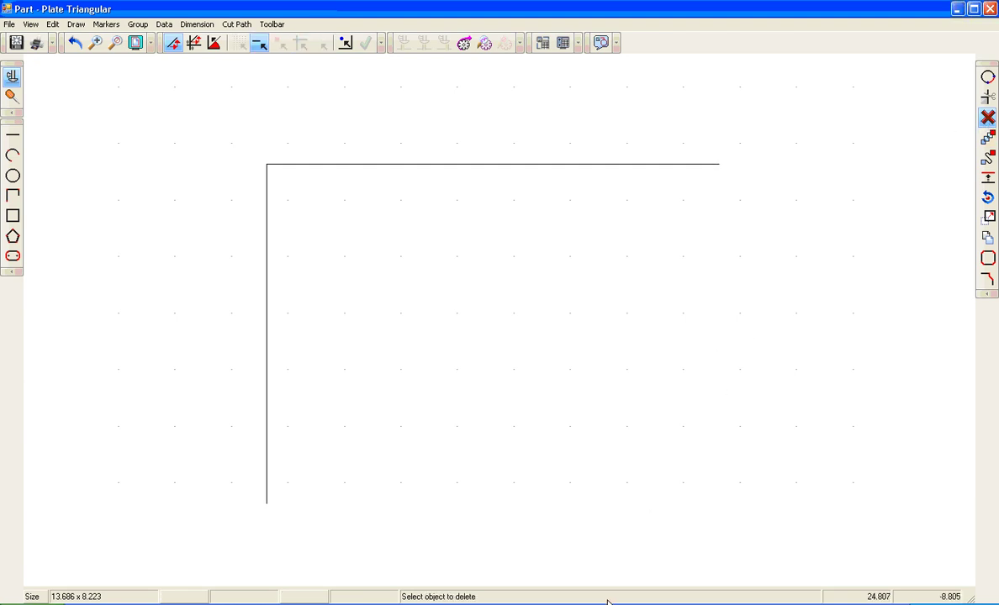
# Start a polyline at the lower end of the left side, snapping to the object, with a first segment of X 2.
pyautogui.click(12, 198)
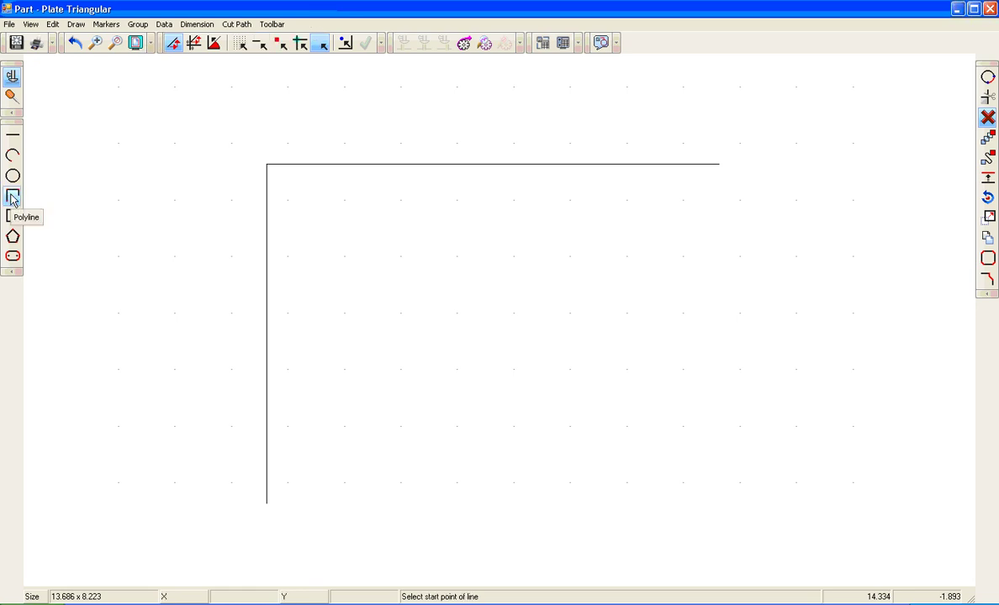
pyautogui.click(260, 46)
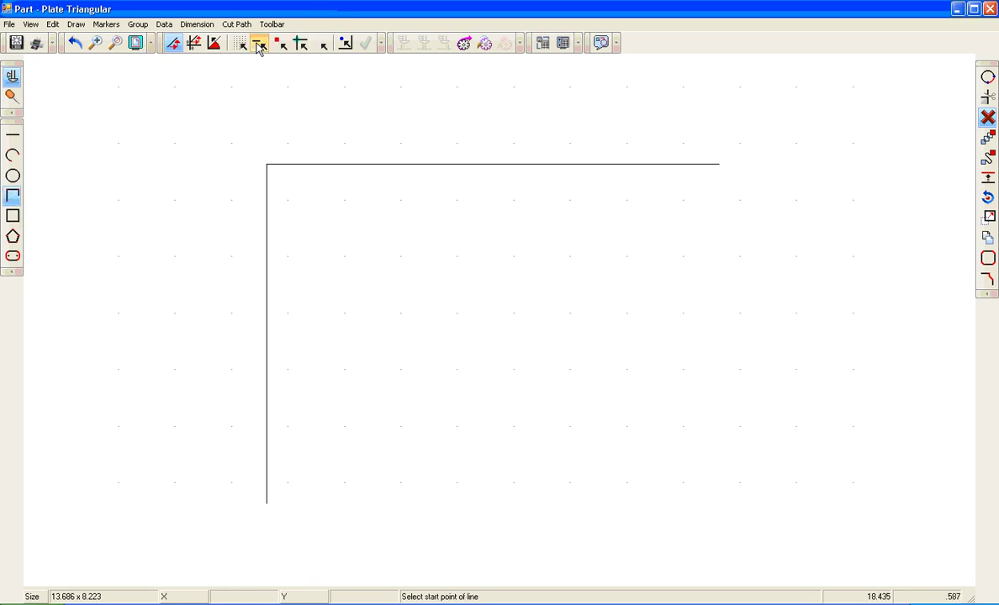
pyautogui.click(278, 511)
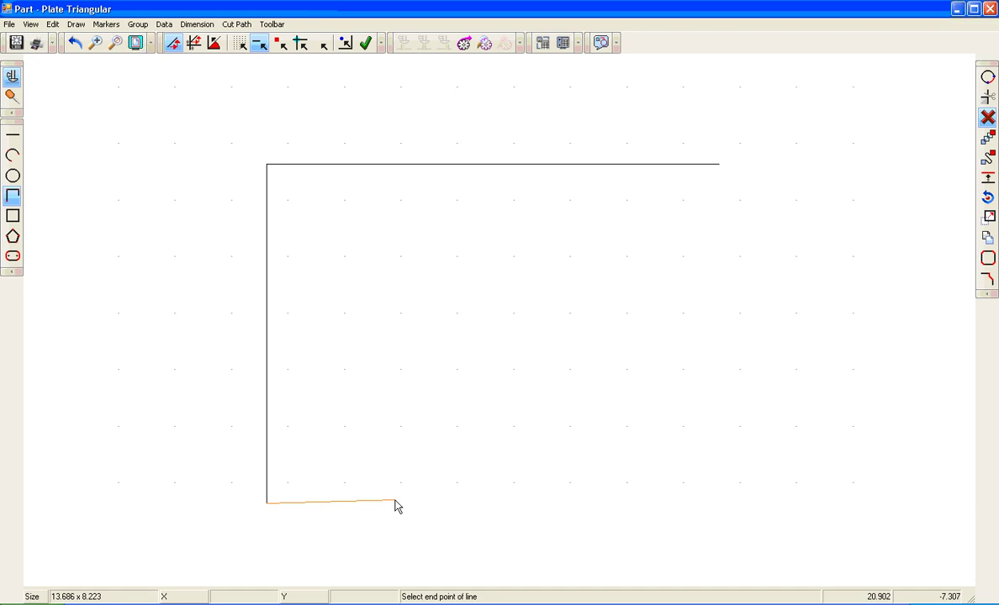
pyautogui.write('2')
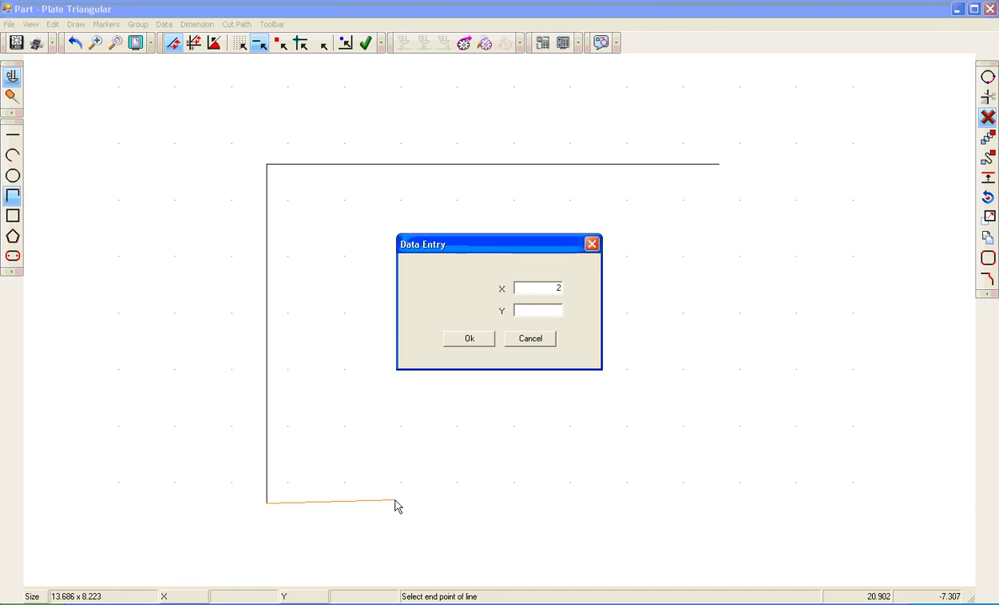
pyautogui.press('Return')
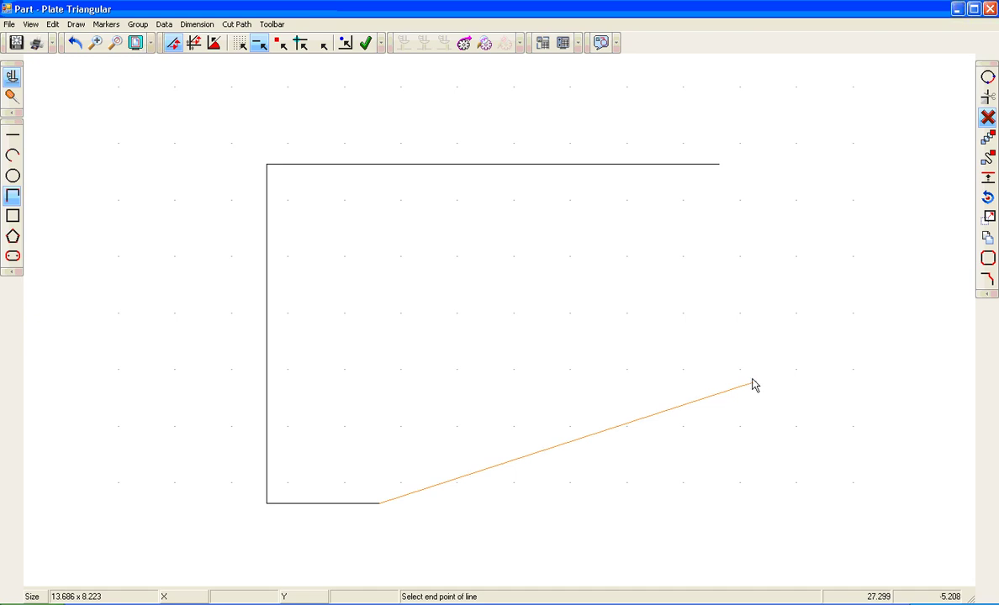
# Add a slanted polyline segment by distance and angle, 10 long at 22.5 degrees, and finish the polyline.
pyautogui.click(213, 43)
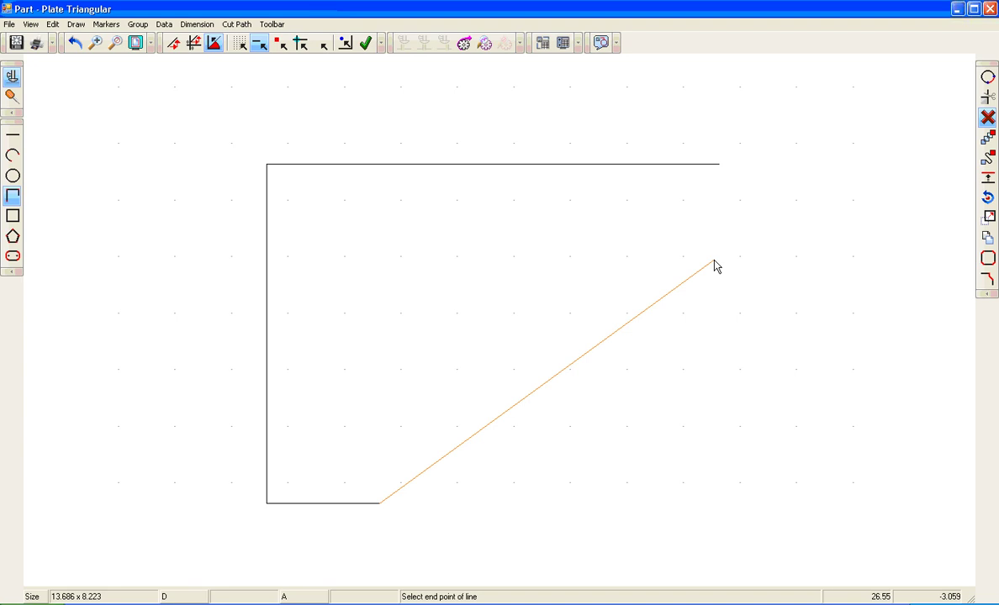
pyautogui.write('10')
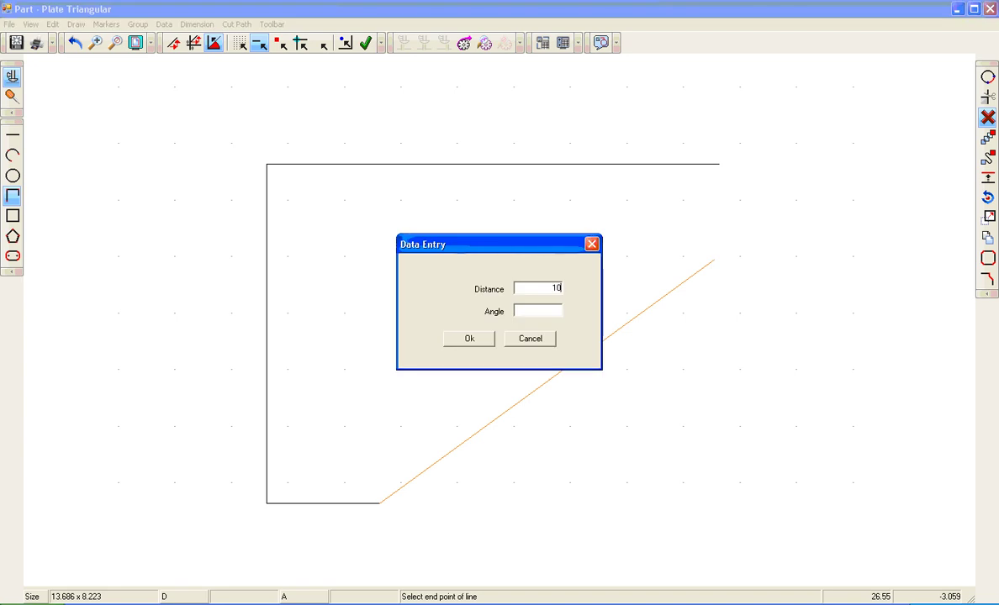
pyautogui.press('Tab')
pyautogui.write('22.5')
pyautogui.press('Return')
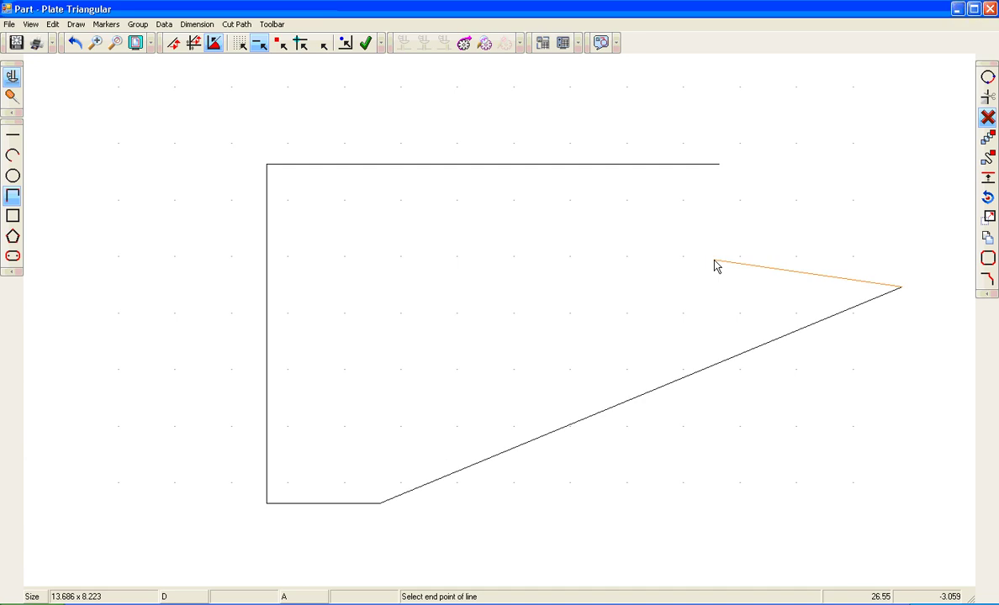
pyautogui.click(367, 44)
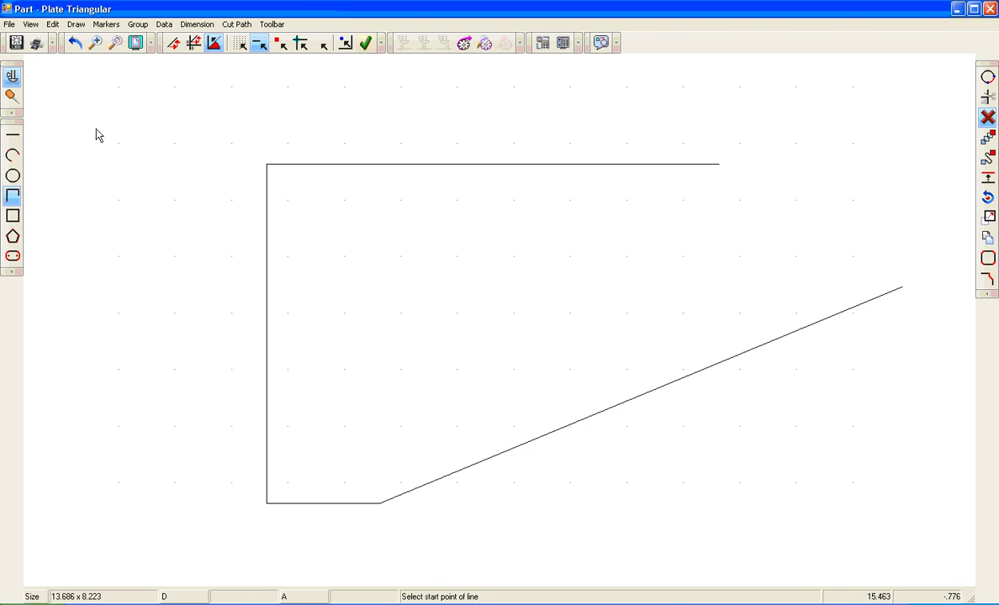
# Draw a vertical line from the right end of the upper side down past the slanted line, with its lower end placed freely.
pyautogui.click(17, 136)
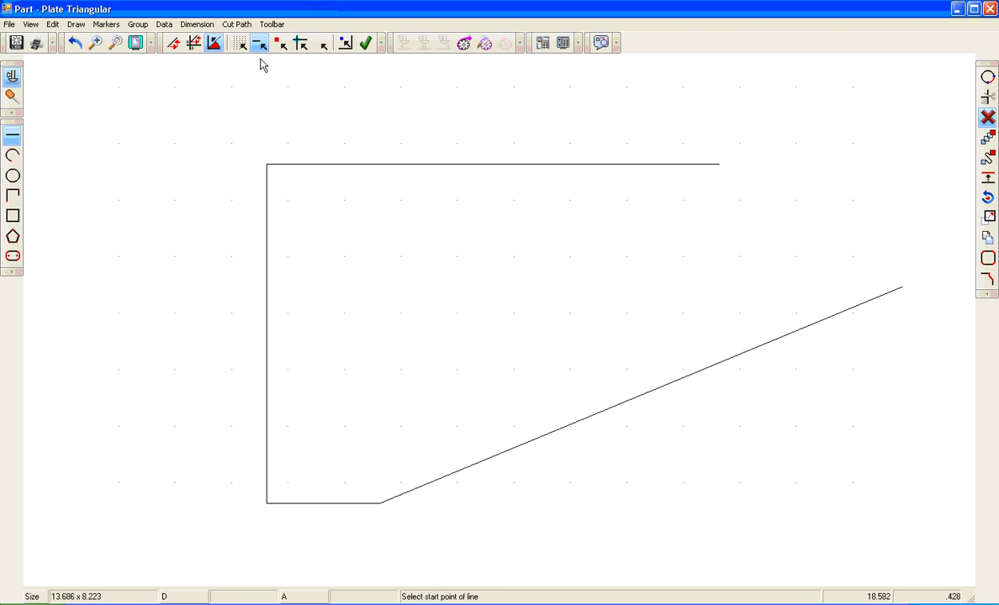
pyautogui.click(725, 177)
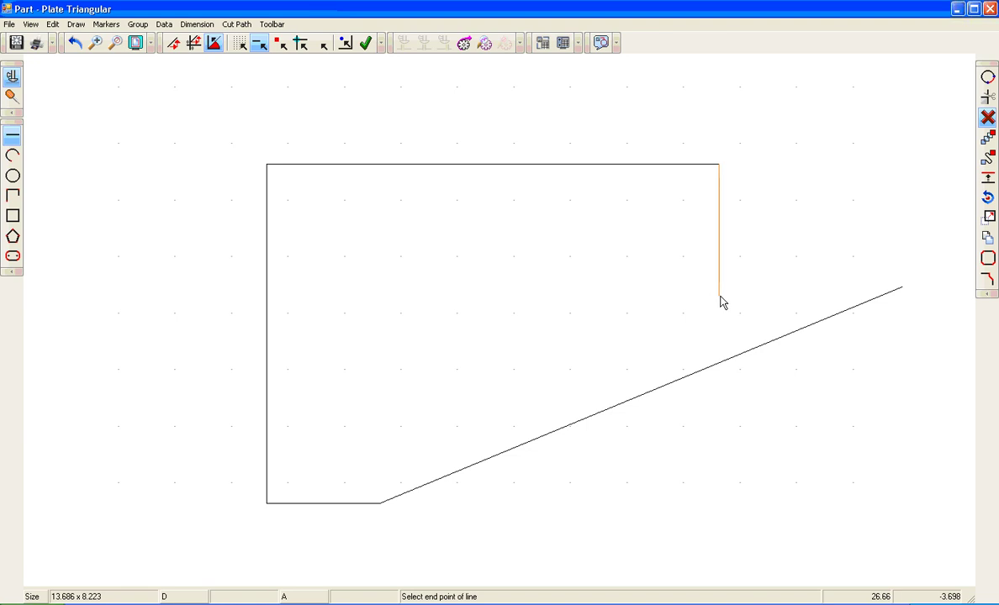
pyautogui.click(320, 43)
pyautogui.click(719, 169)
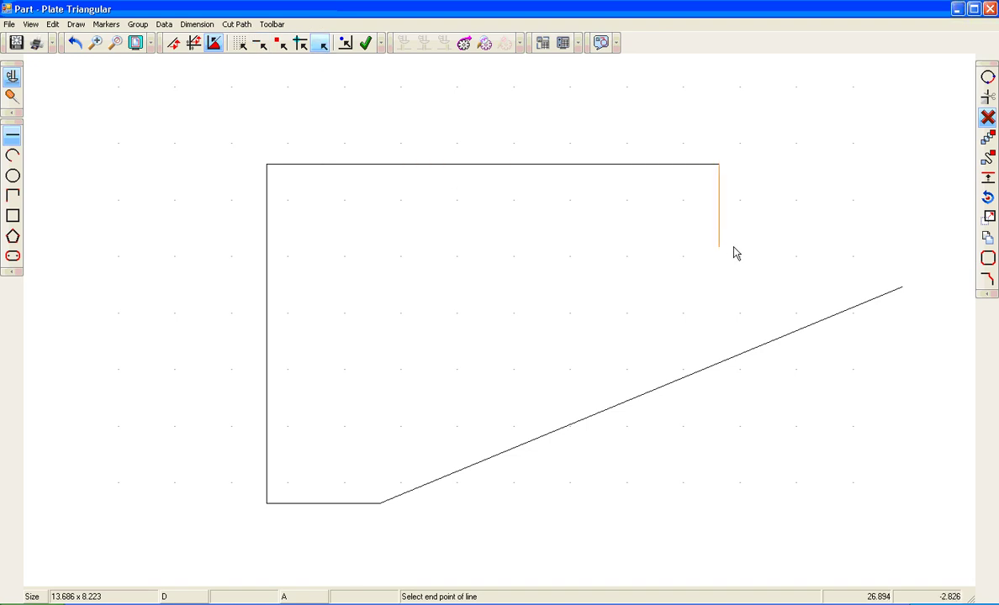
pyautogui.click(736, 456)
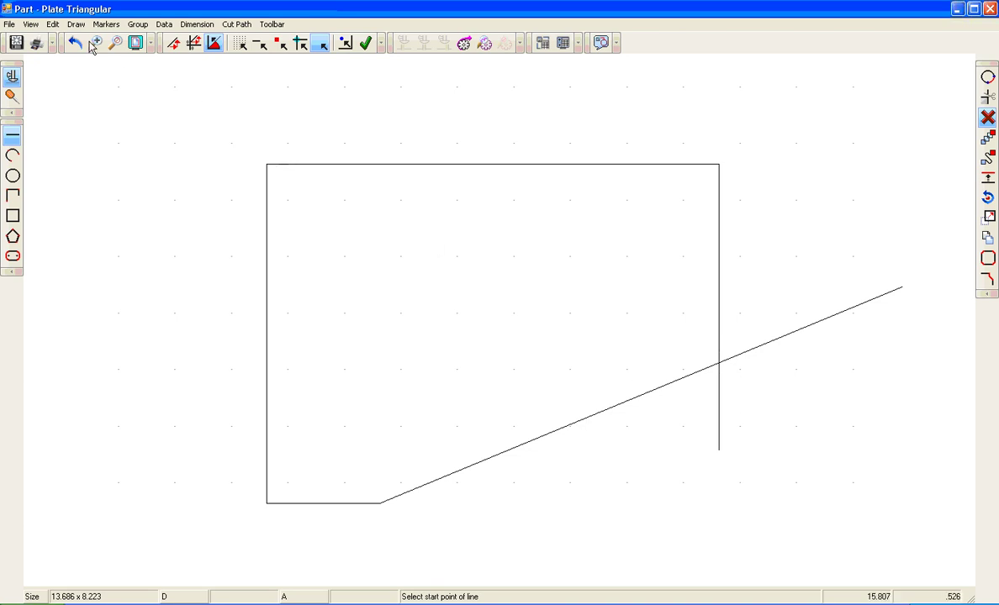
# Use Gap to remove the slanted line's part beyond the vertical line and the vertical line's part below the slanted line.
pyautogui.click(52, 25)
pyautogui.click(63, 49)
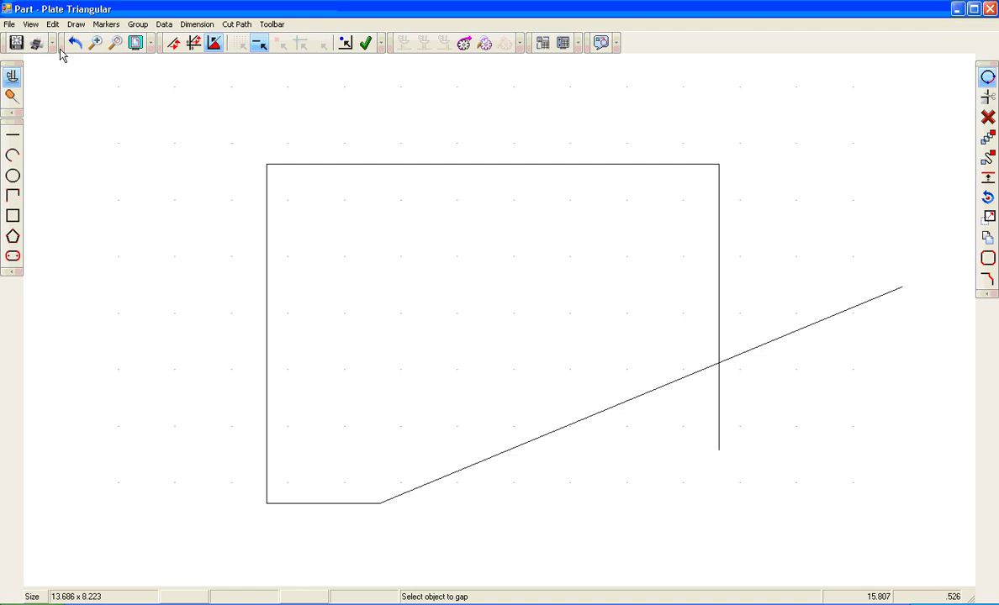
pyautogui.click(774, 341)
pyautogui.click(851, 331)
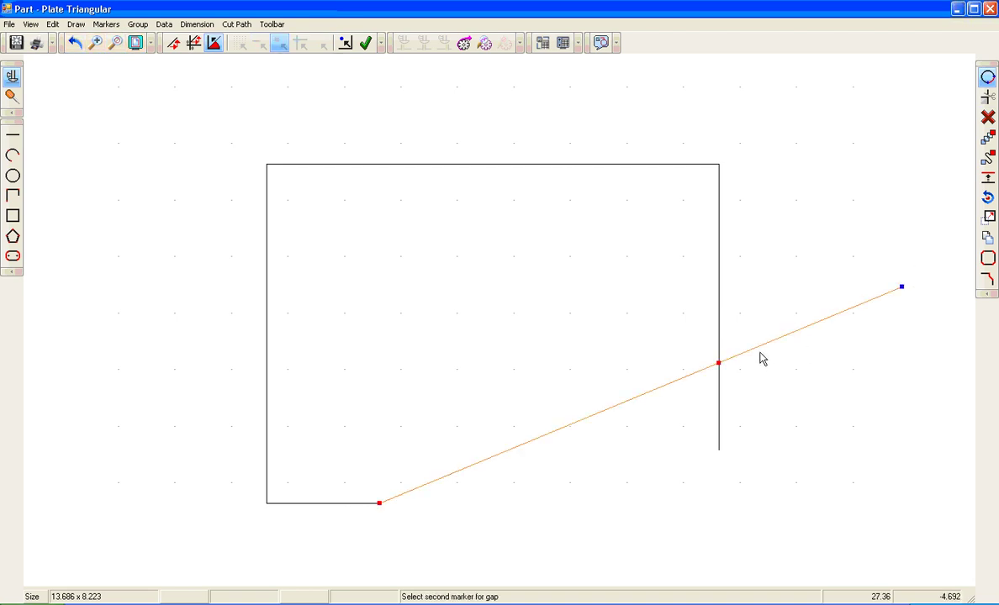
pyautogui.click(723, 370)
pyautogui.click(721, 400)
pyautogui.click(720, 365)
pyautogui.click(719, 449)
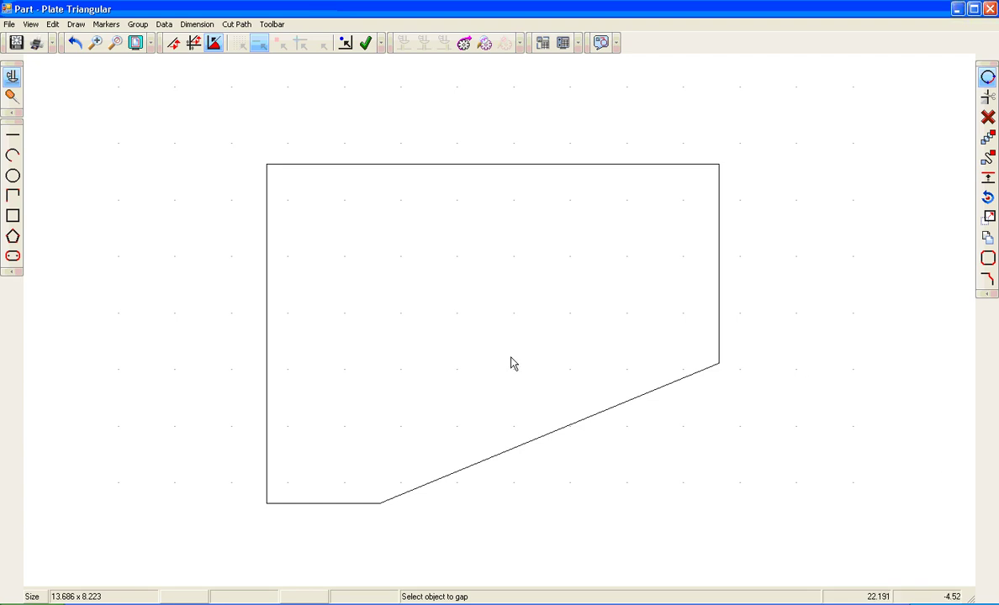
# Fillet the corner between the upper side and the left side with a radius of .5.
pyautogui.click(52, 25)
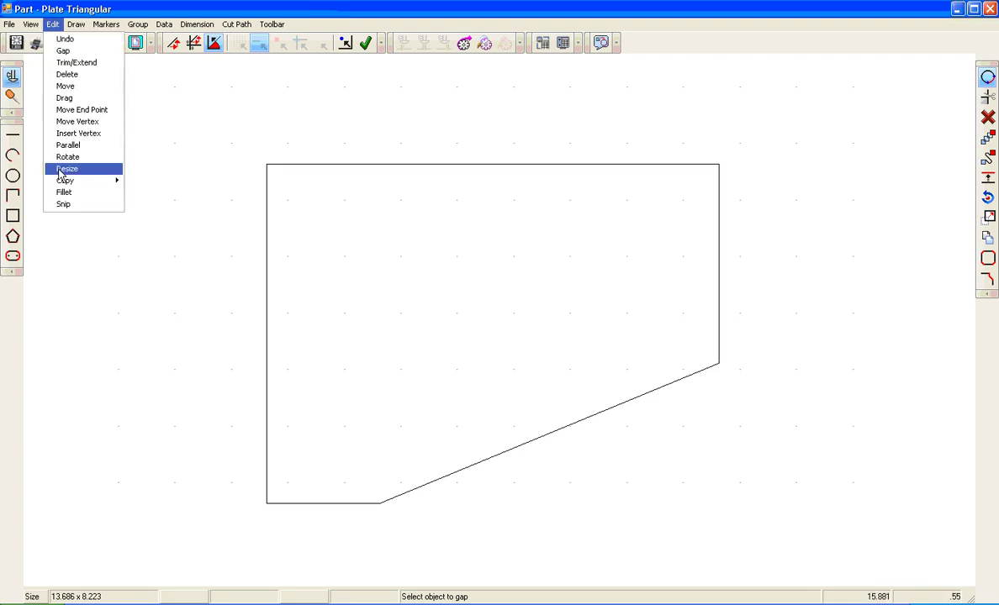
pyautogui.click(71, 192)
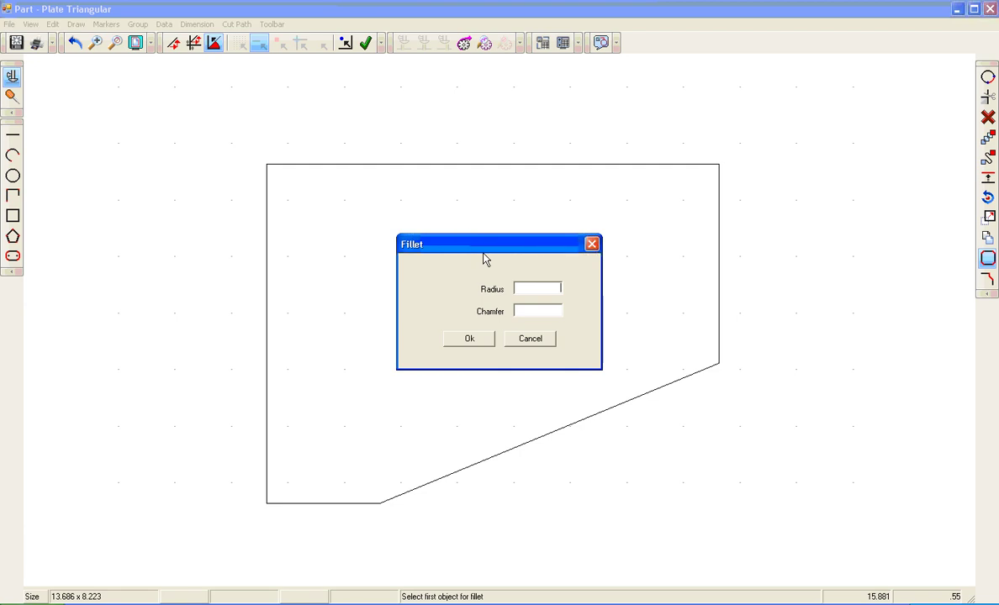
pyautogui.write('.5')
pyautogui.press('Tab')
pyautogui.press('Return')
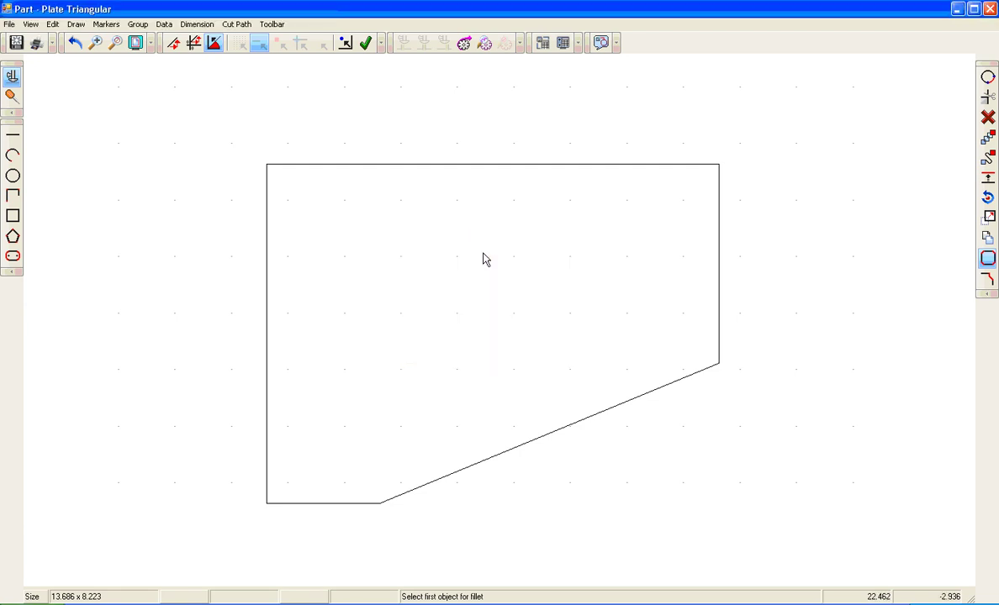
pyautogui.click(295, 164)
pyautogui.click(268, 195)
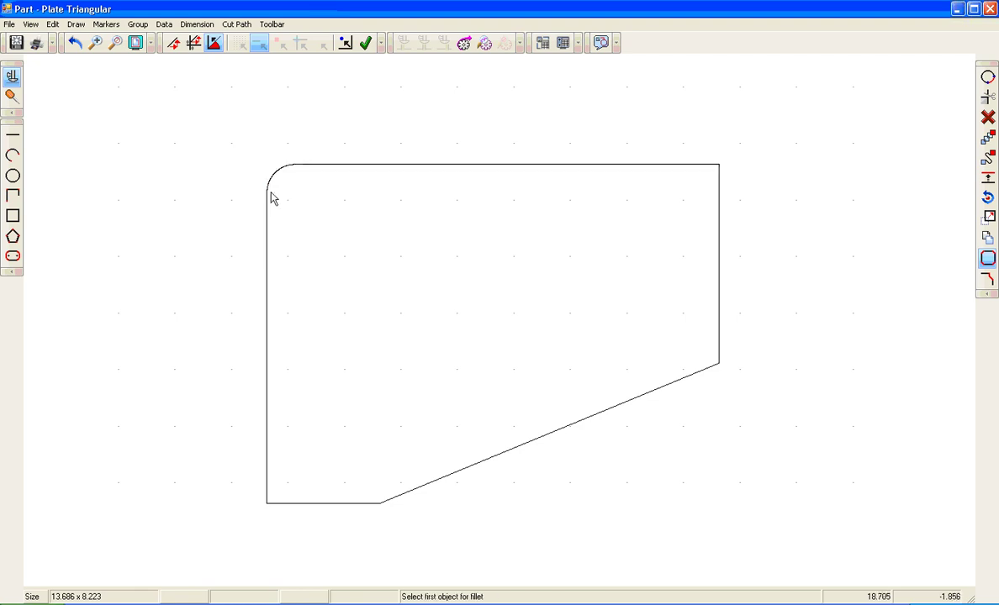
# Fillet the plate's four remaining corners with the same radius, including both ends of the slanted line.
pyautogui.click(267, 387)
pyautogui.click(328, 503)
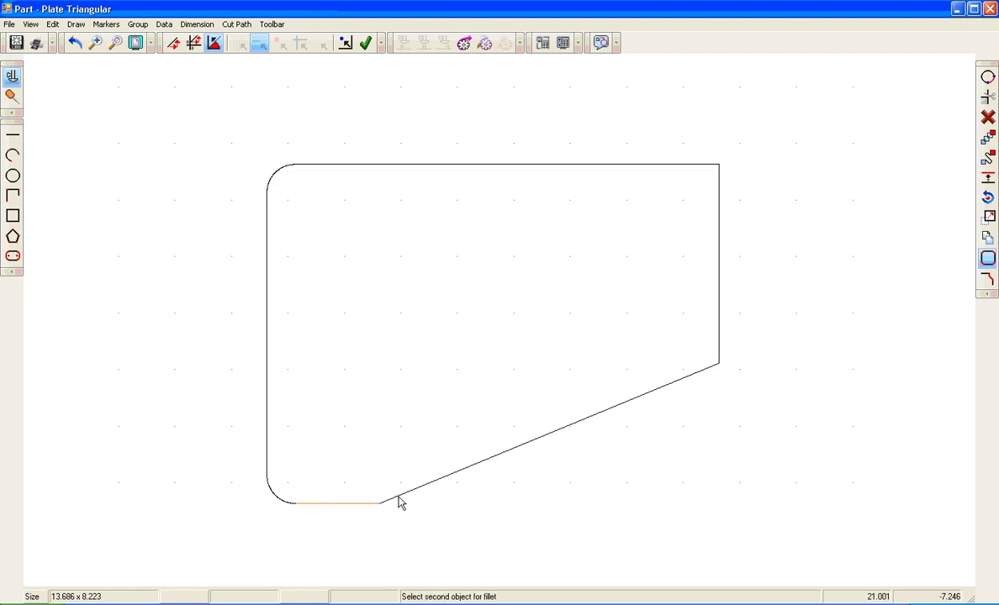
pyautogui.click(681, 372)
pyautogui.click(718, 330)
pyautogui.click(719, 199)
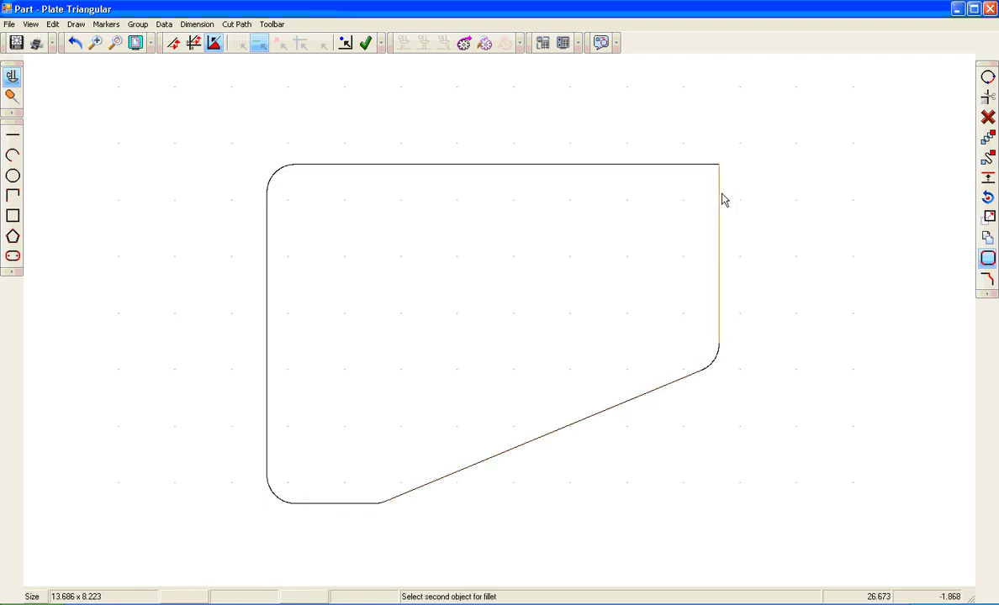
pyautogui.click(684, 165)
# Close Plate Triangular without saving and open the part Plate Inner Arc.
pyautogui.scroll(-5, 925, 401)
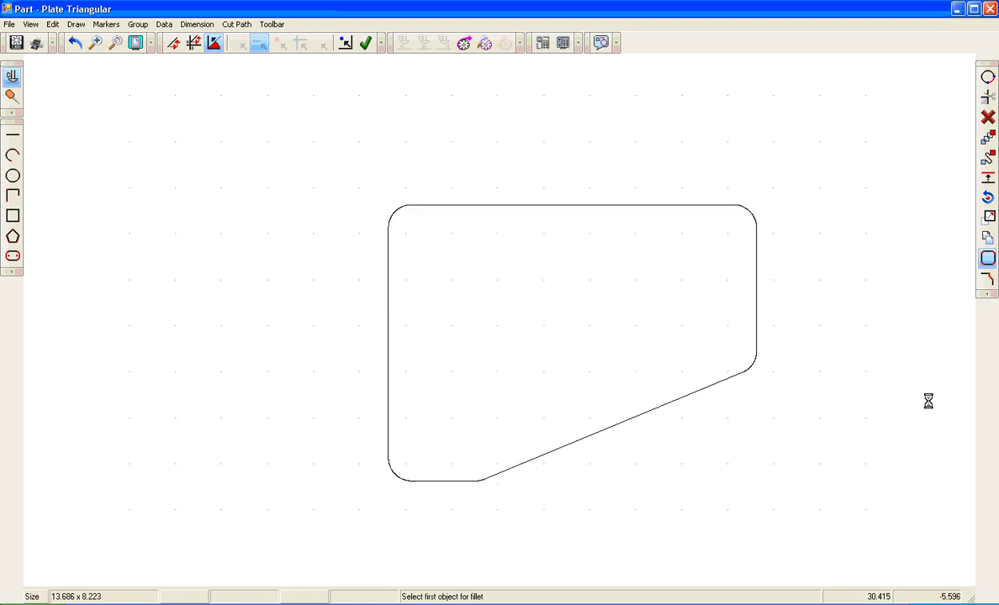
pyautogui.scroll(-2, 748, 537)
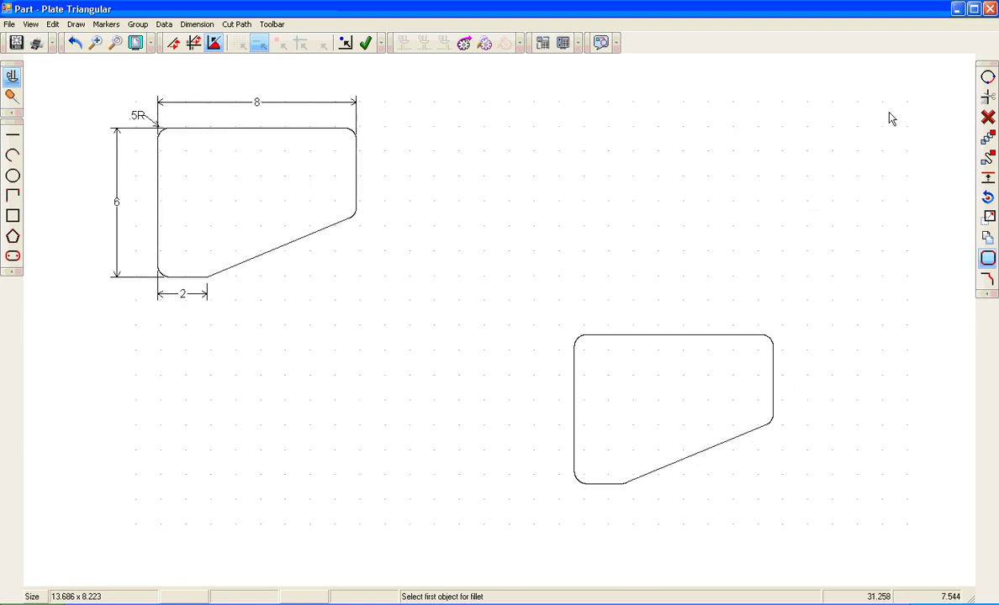
pyautogui.click(990, 9)
pyautogui.click(472, 341)
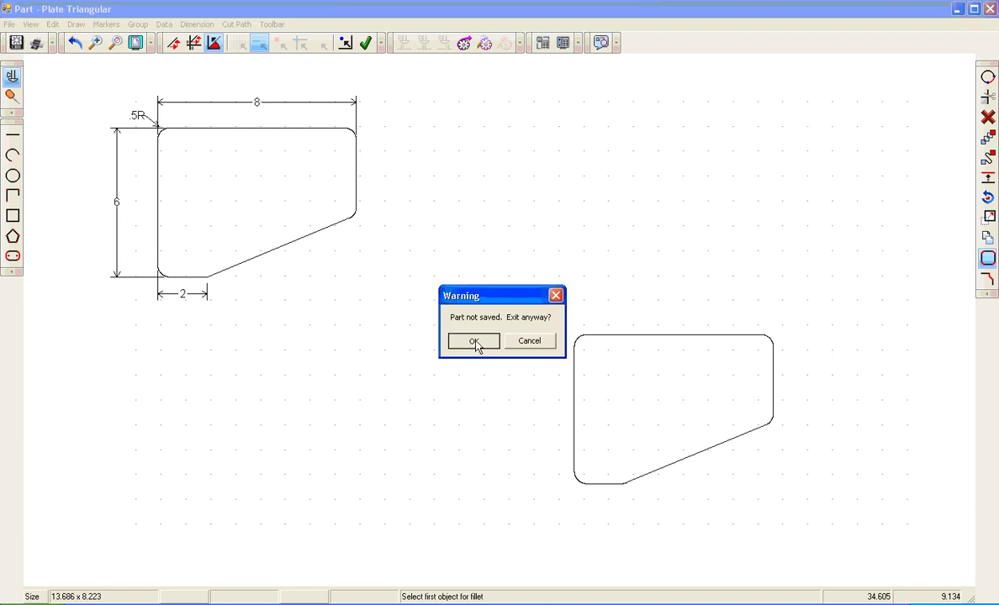
pyautogui.doubleClick(382, 264)
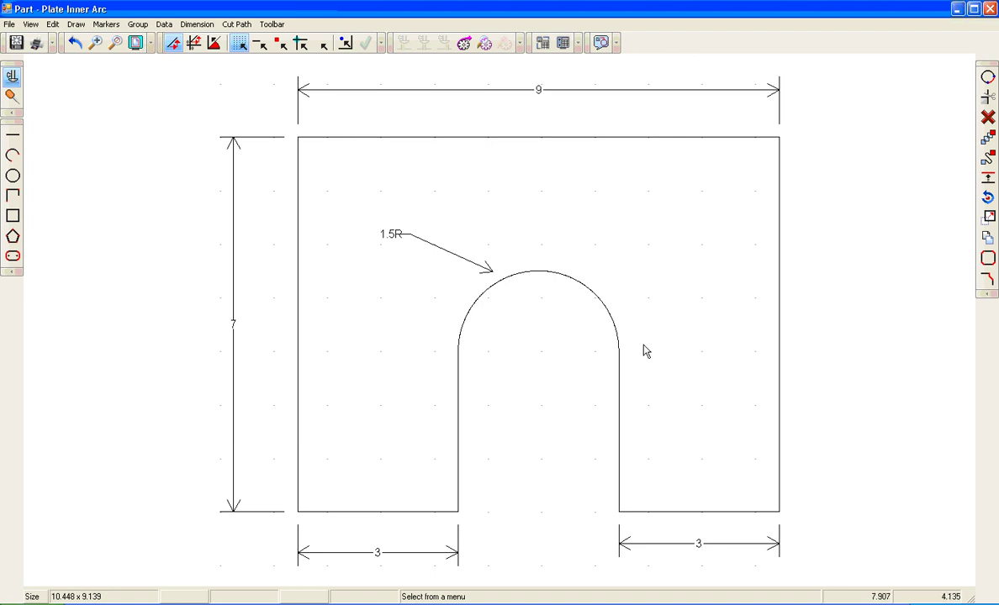
# Start a polyline on a grid point in an empty area away from the existing plate, with segments of Y -7 and X 3.
pyautogui.scroll(-3, 17, 275)
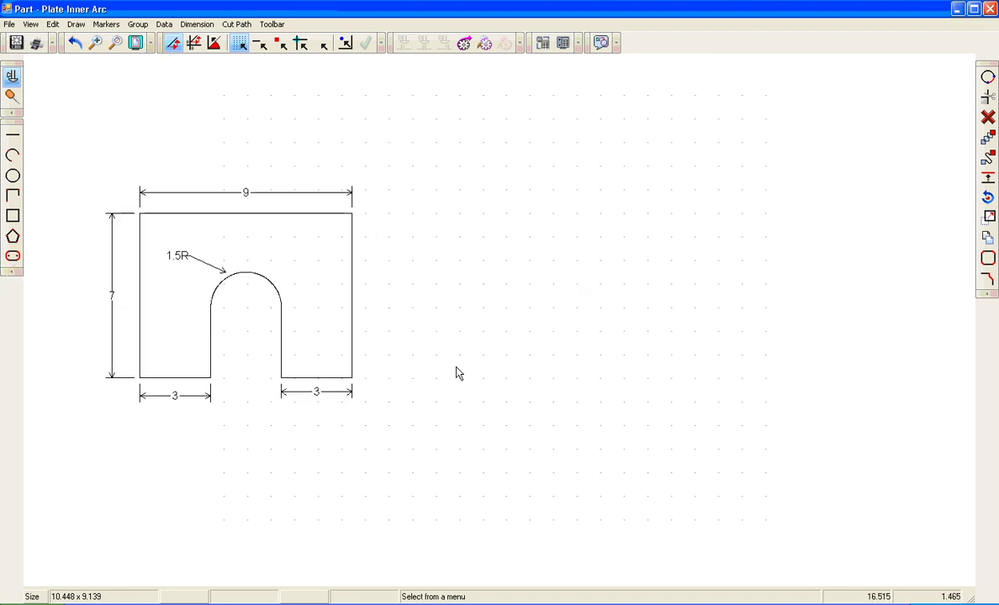
pyautogui.scroll(3, 694, 446)
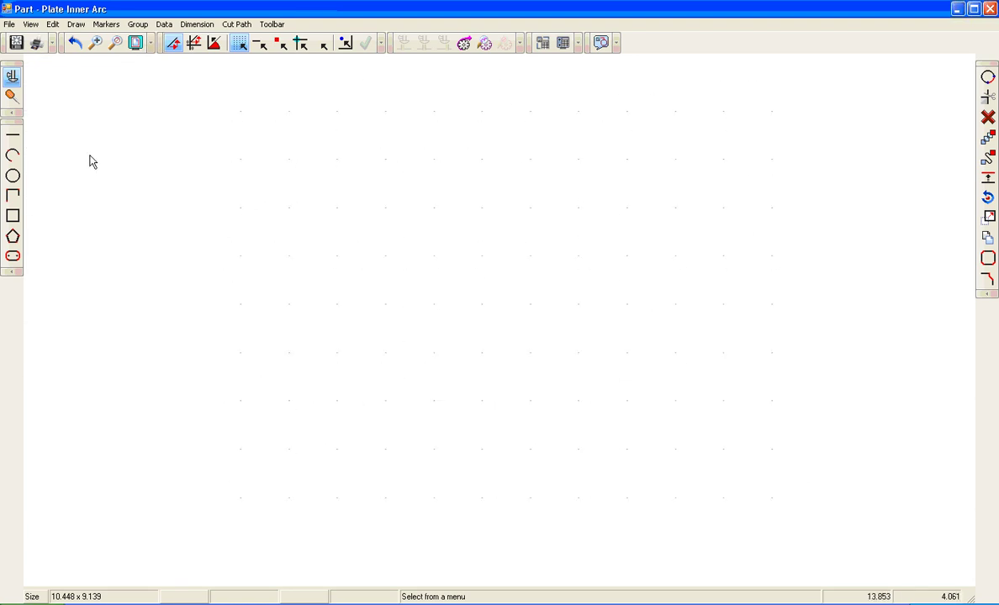
pyautogui.click(13, 198)
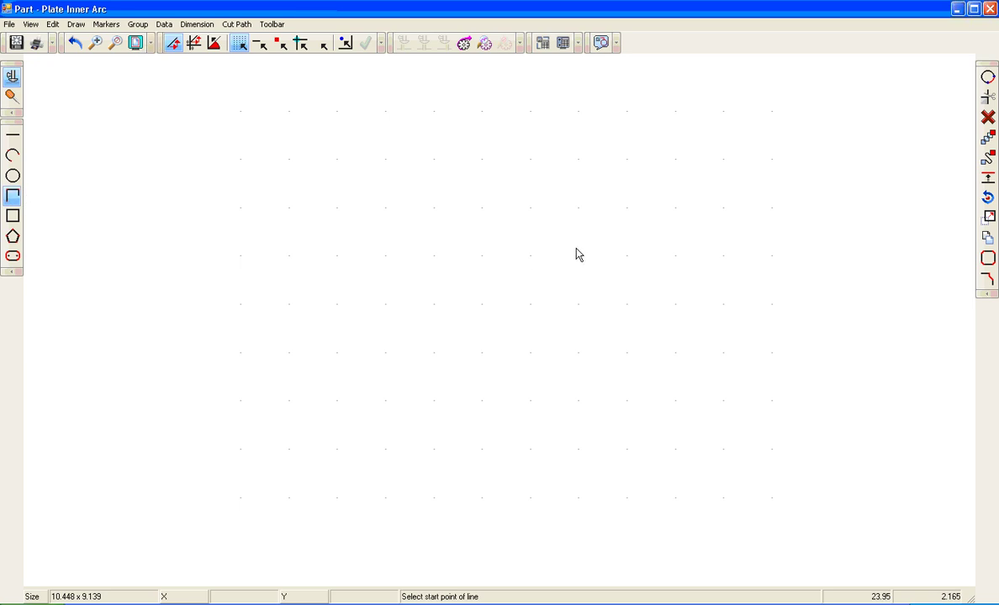
pyautogui.click(298, 216)
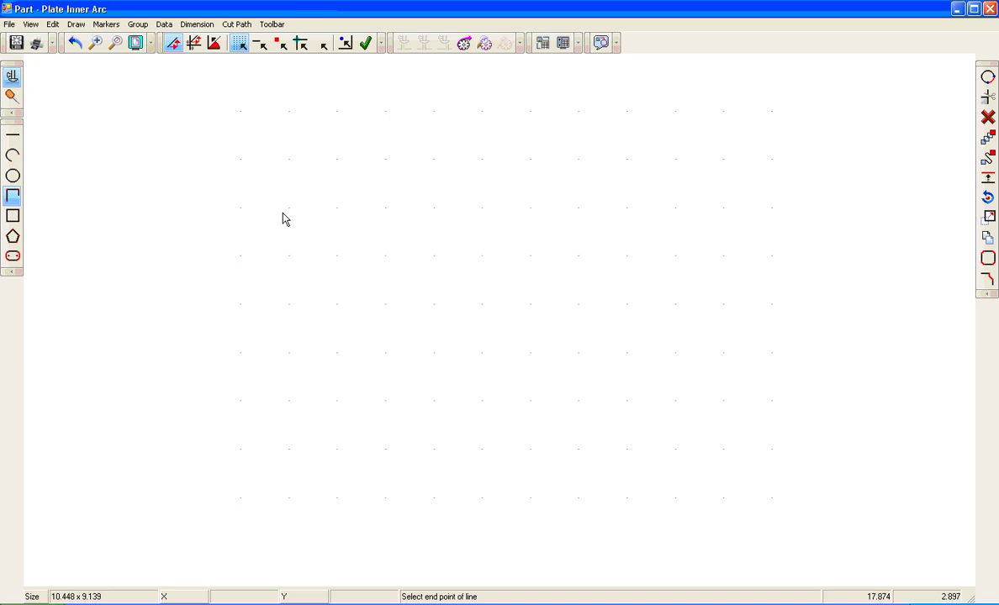
pyautogui.press('Return')
pyautogui.press('Tab')
pyautogui.write('-')
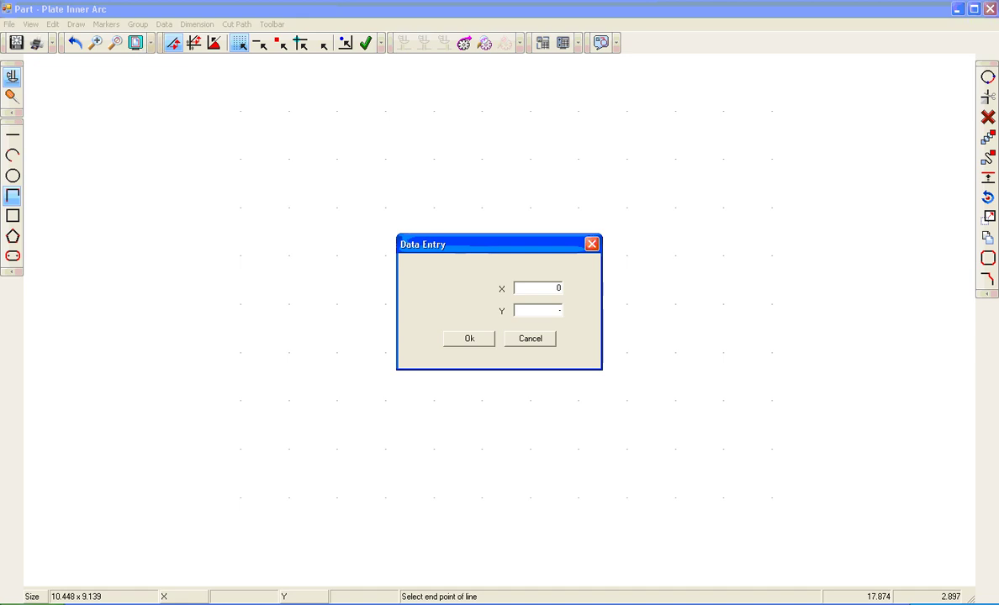
pyautogui.write('7')
pyautogui.press('Return')
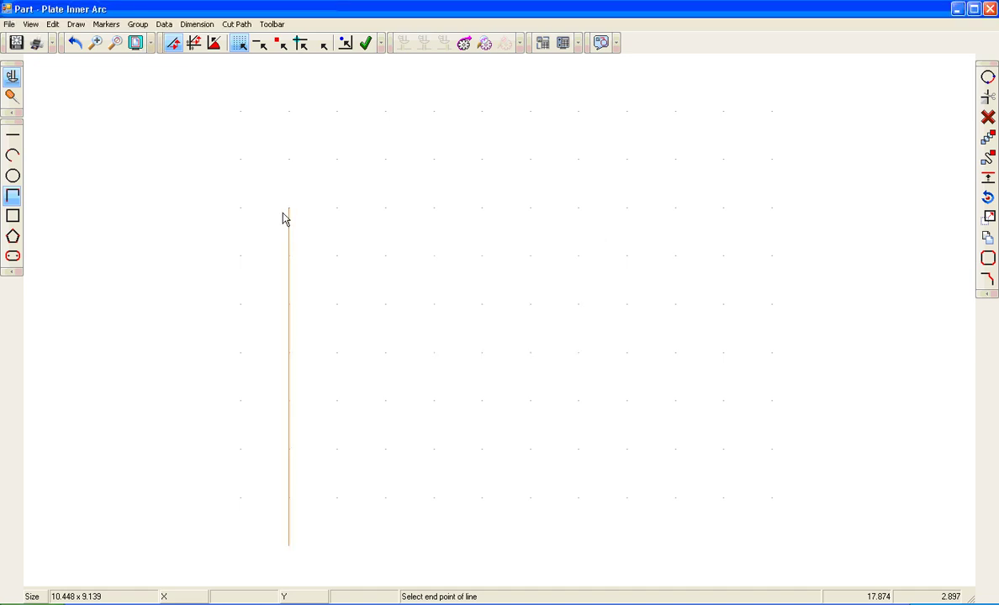
pyautogui.press('Return')
pyautogui.write('3')
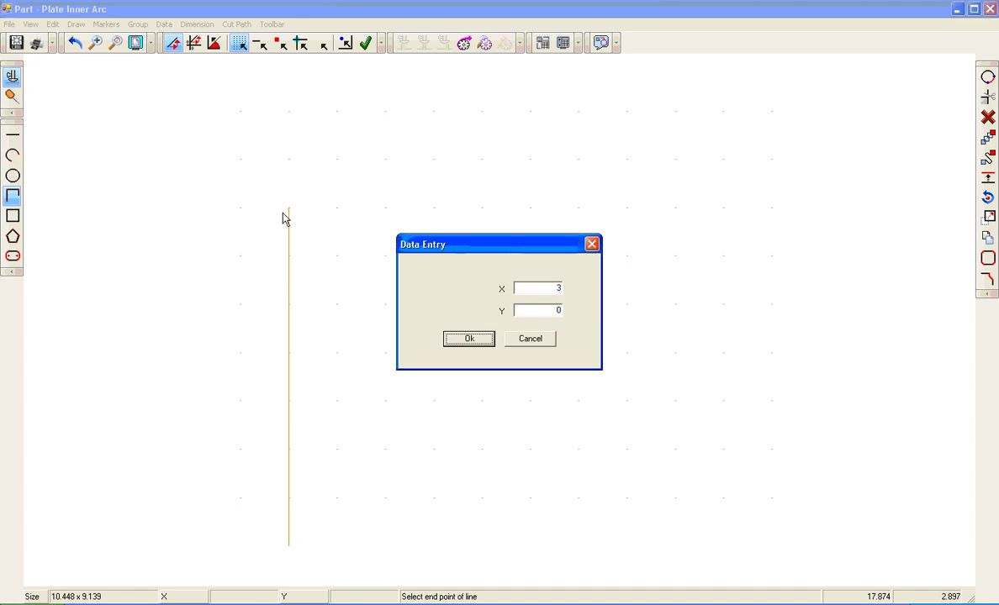
pyautogui.press('Return')
# Continue the polyline with a vertical segment of Y 3 and a horizontal segment of X 3.
pyautogui.press('Return')
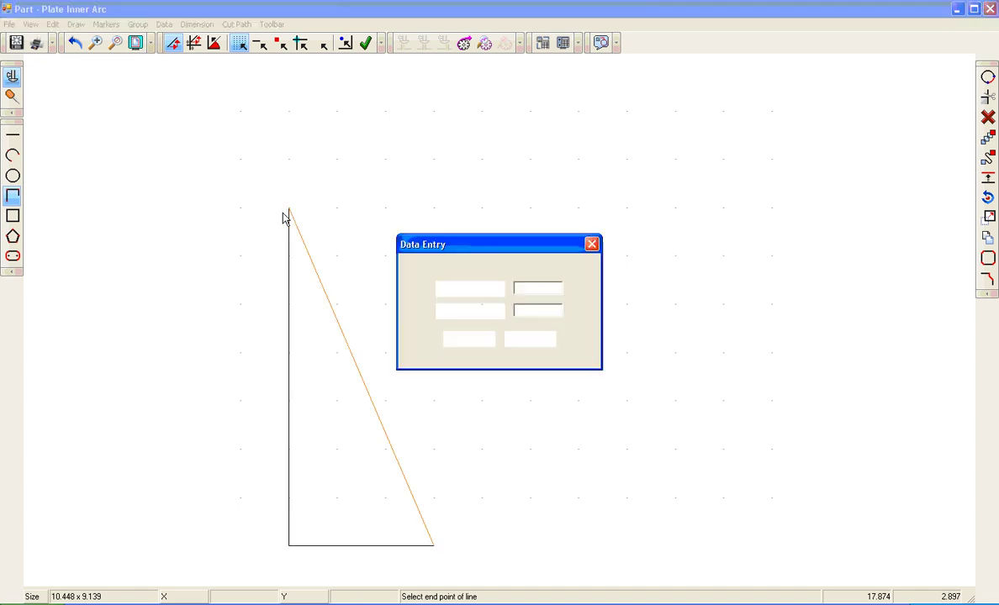
pyautogui.write('3')
pyautogui.press('Return')
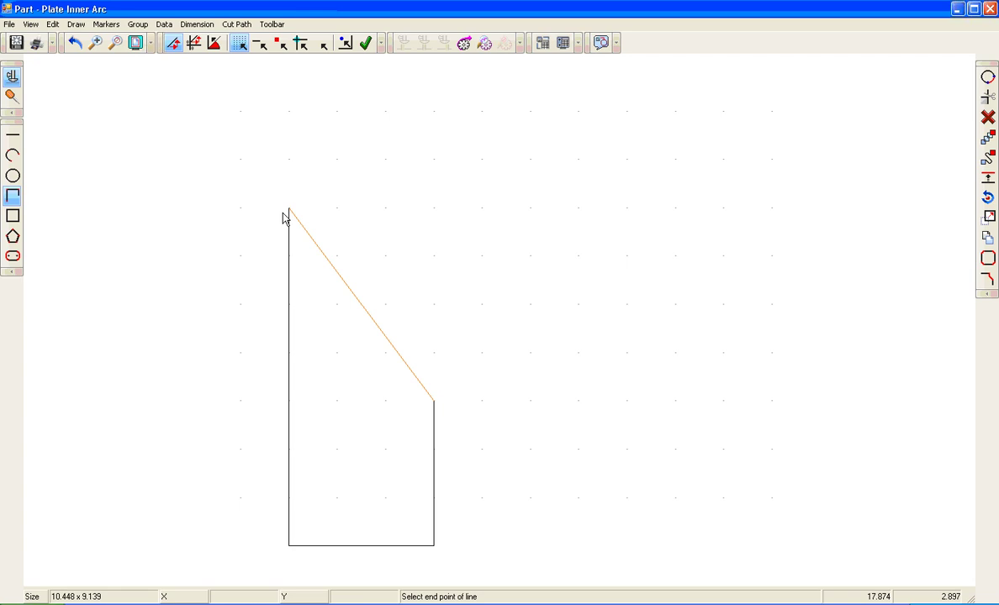
pyautogui.press('Return')
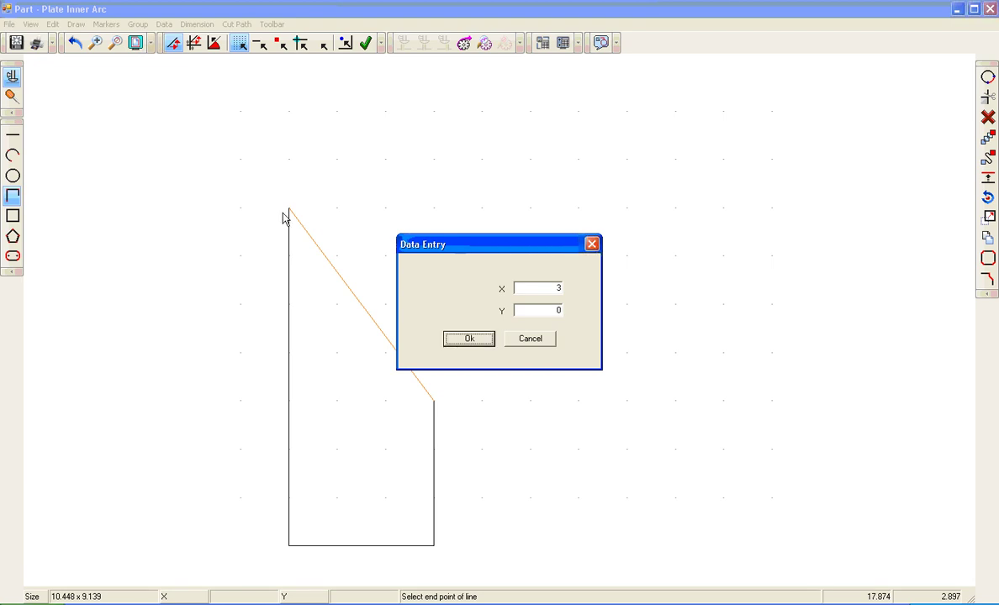
pyautogui.press('Return')
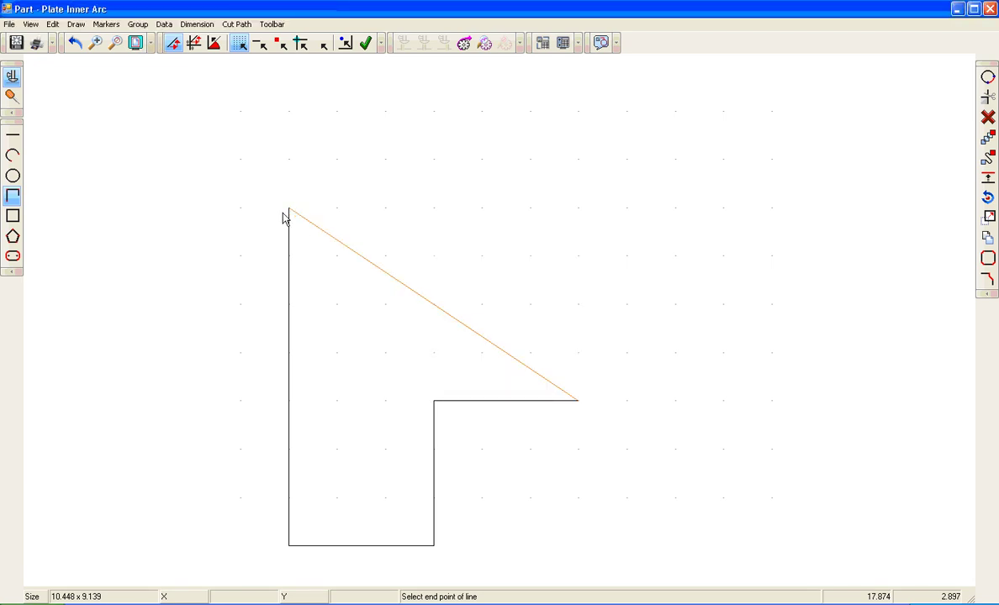
# Add a downward polyline segment of Y -3 and a horizontal one of X 3 to complete the notch's far side.
pyautogui.press('Return')
pyautogui.write('-')
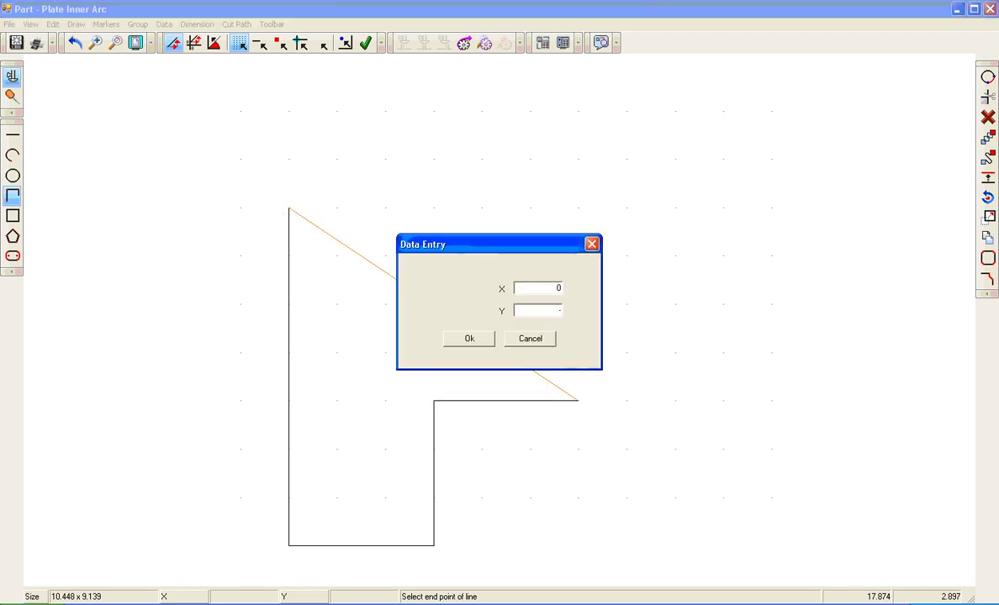
pyautogui.write('3')
pyautogui.press('Return')
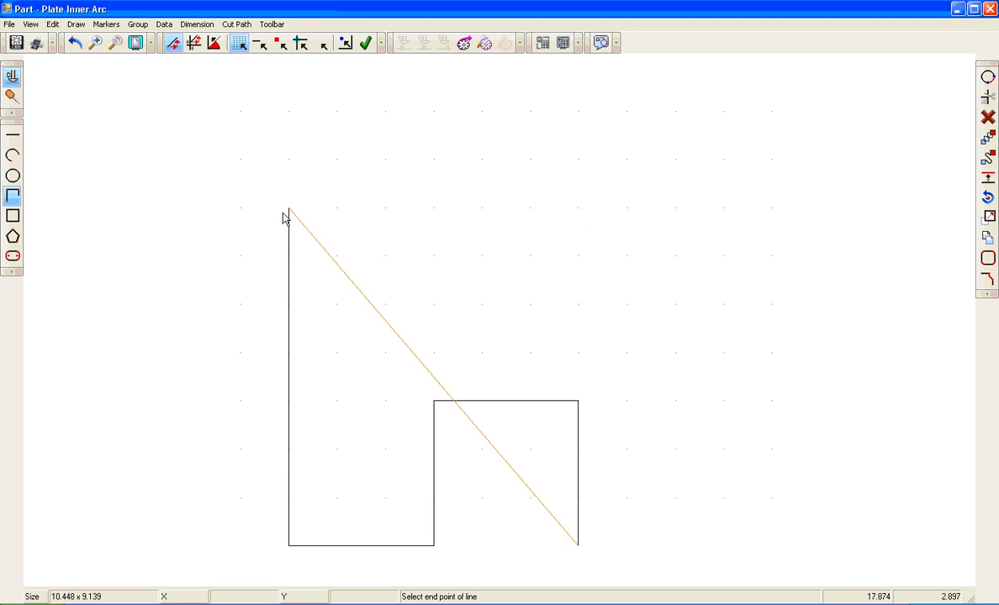
pyautogui.press('Return')
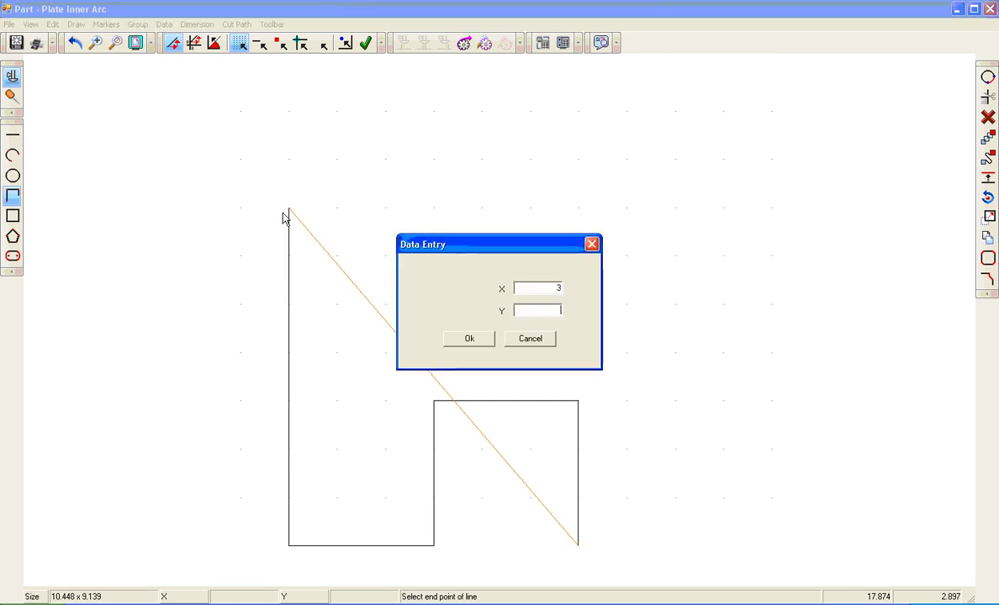
pyautogui.write('3')
pyautogui.press('Return')
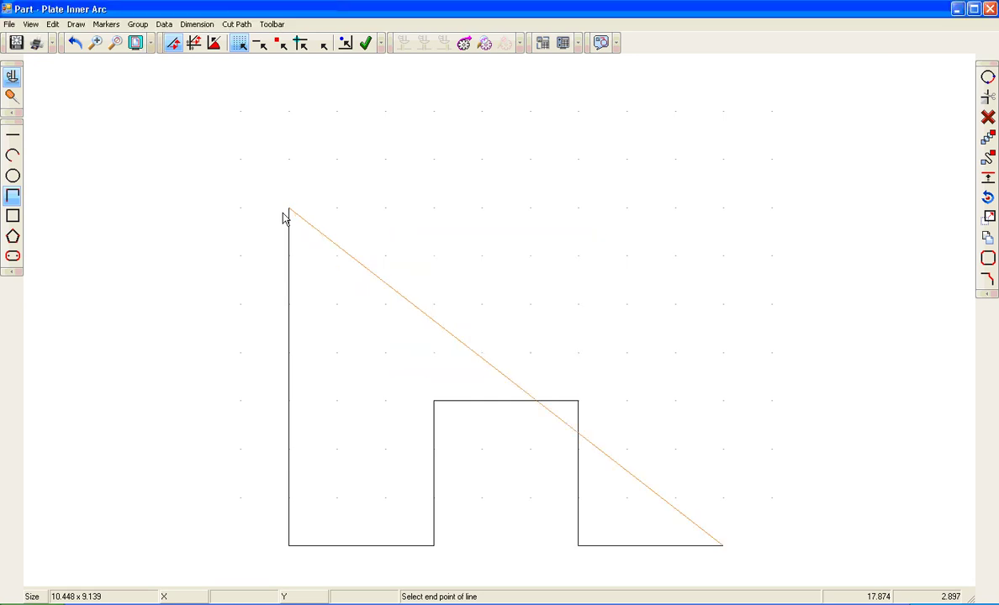
# Close the plate outline with polyline segments of Y 7 and X -9, and finish the polyline.
pyautogui.press('Return')
pyautogui.press('Tab')
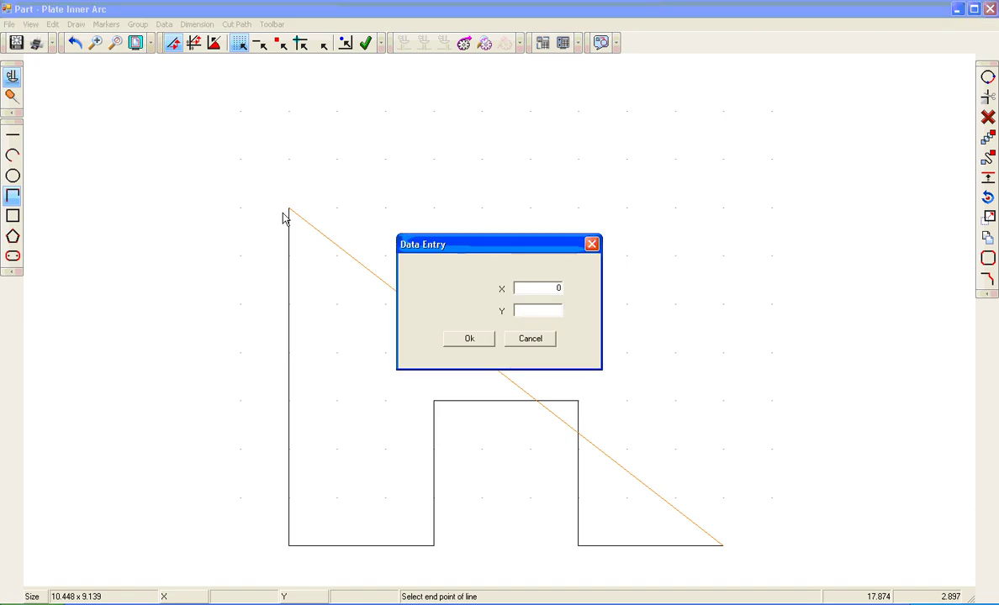
pyautogui.write('7')
pyautogui.press('Return')
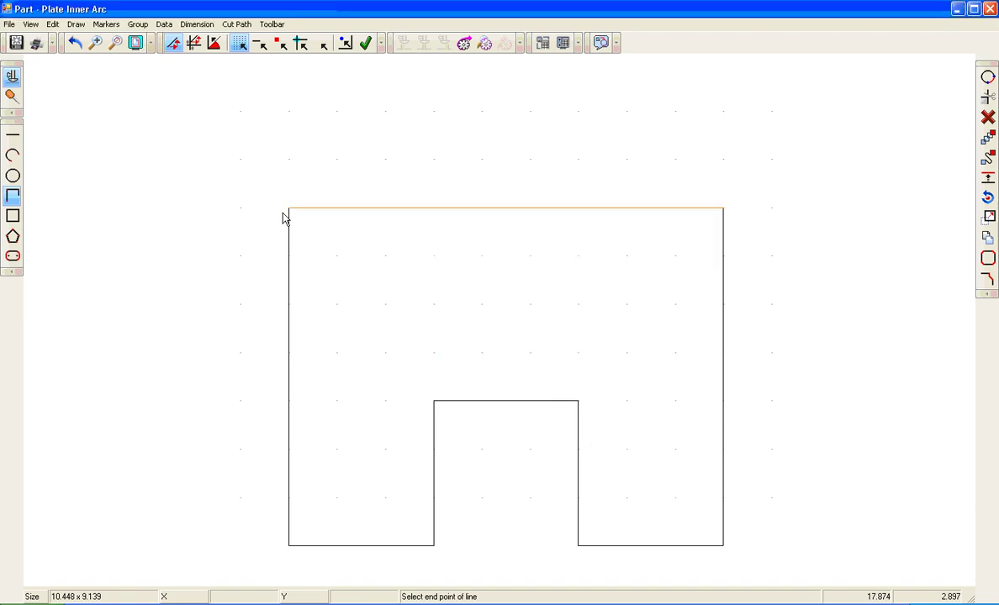
pyautogui.press('Return')
pyautogui.write('-9')
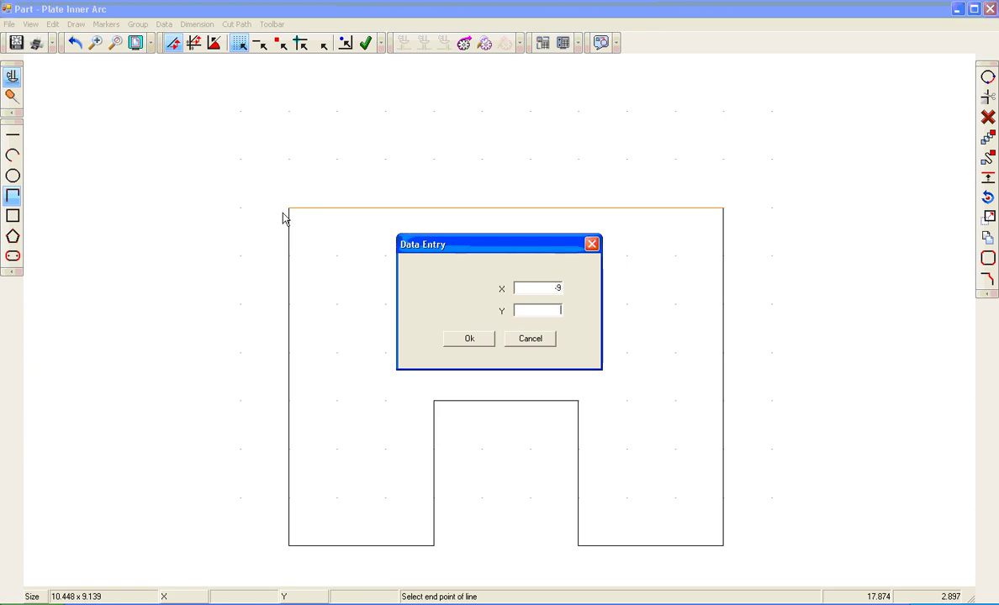
pyautogui.press('Return')
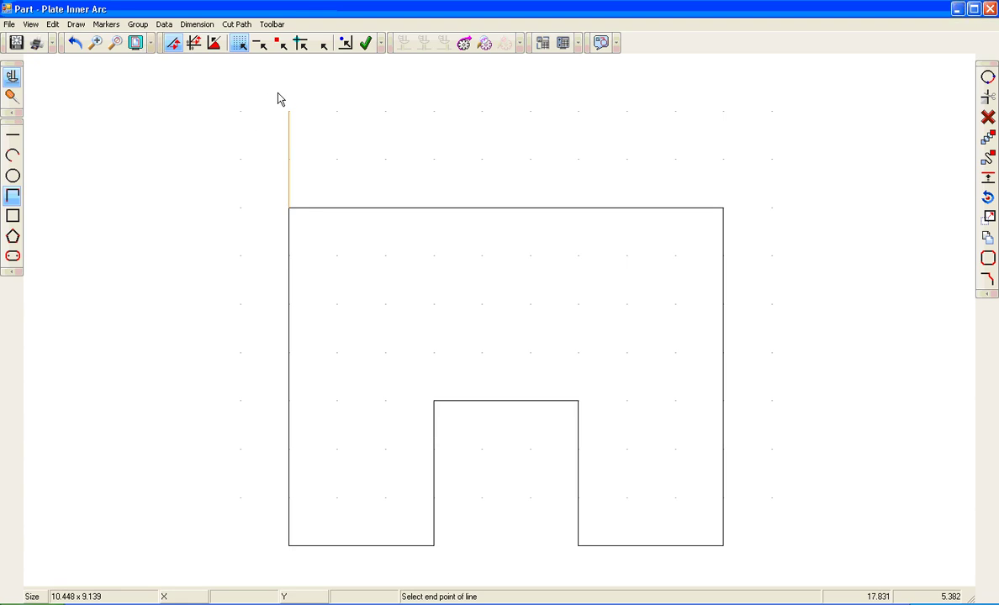
pyautogui.click(367, 47)
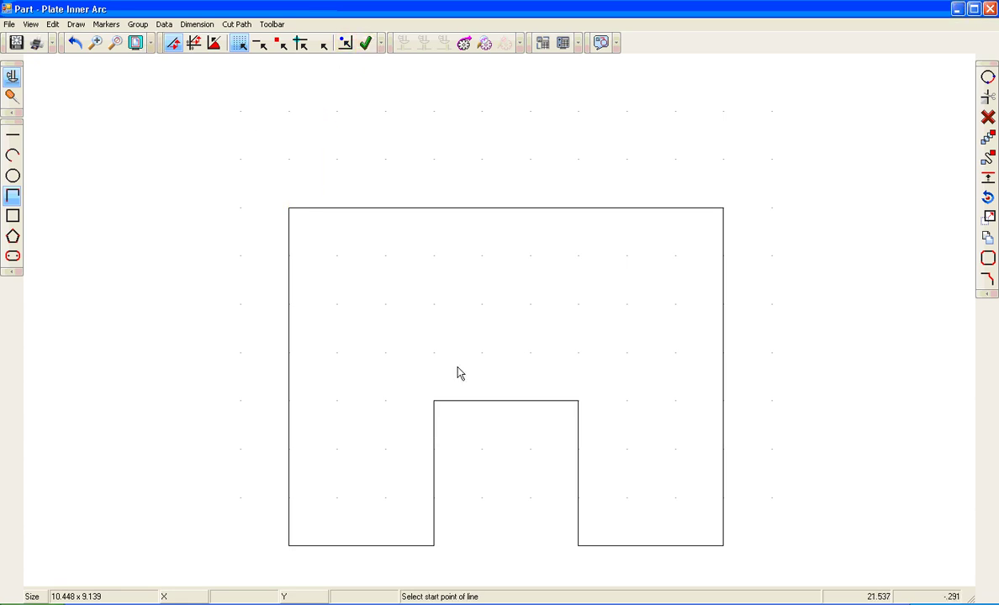
# Create a parallel line offset 1.5 above the notch's top edge.
pyautogui.scroll(-1, 187, 114)
pyautogui.scroll(2, 117, 349)
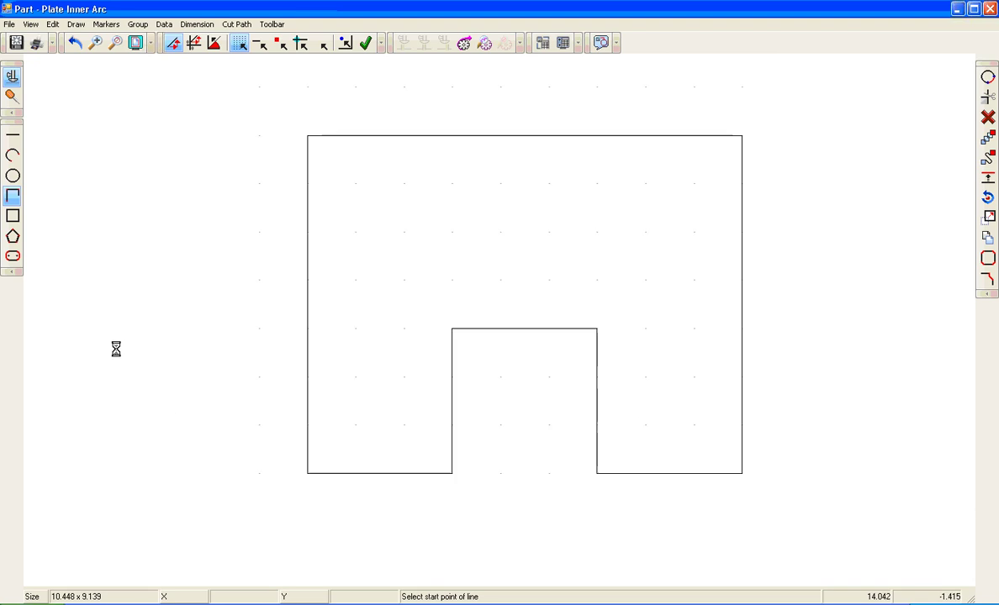
pyautogui.scroll(2, 900, 304)
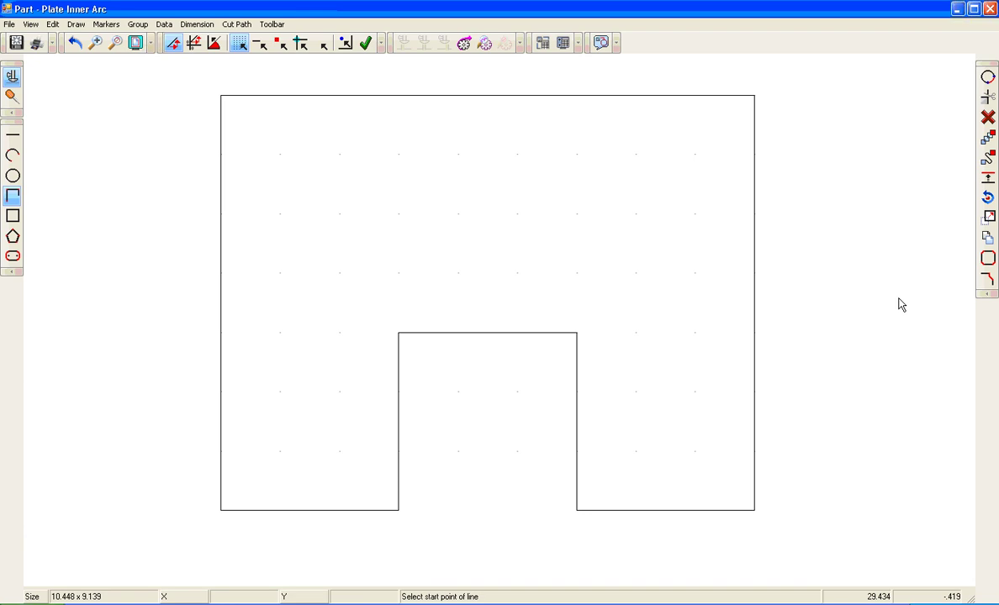
pyautogui.click(53, 25)
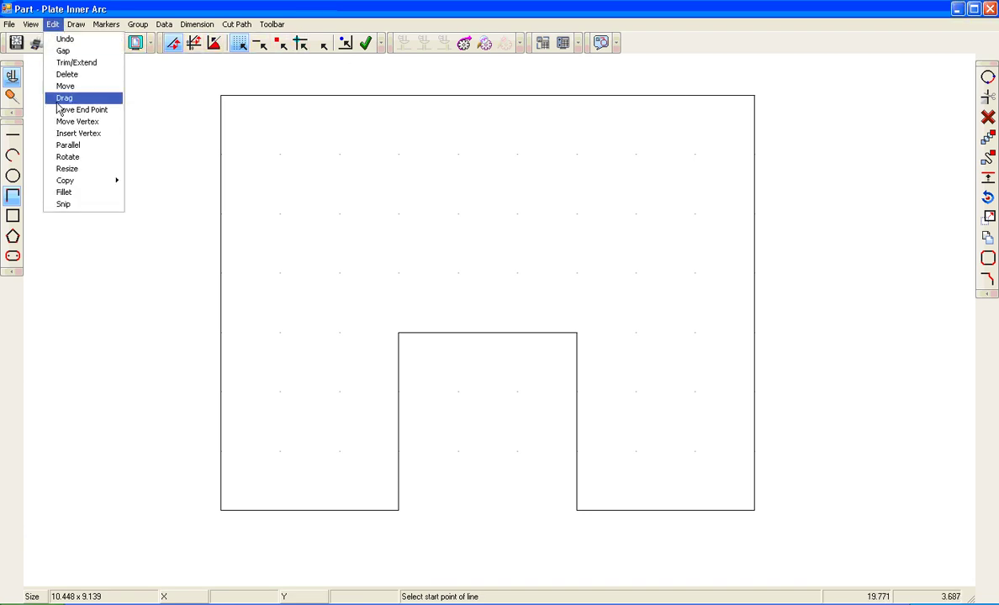
pyautogui.click(67, 145)
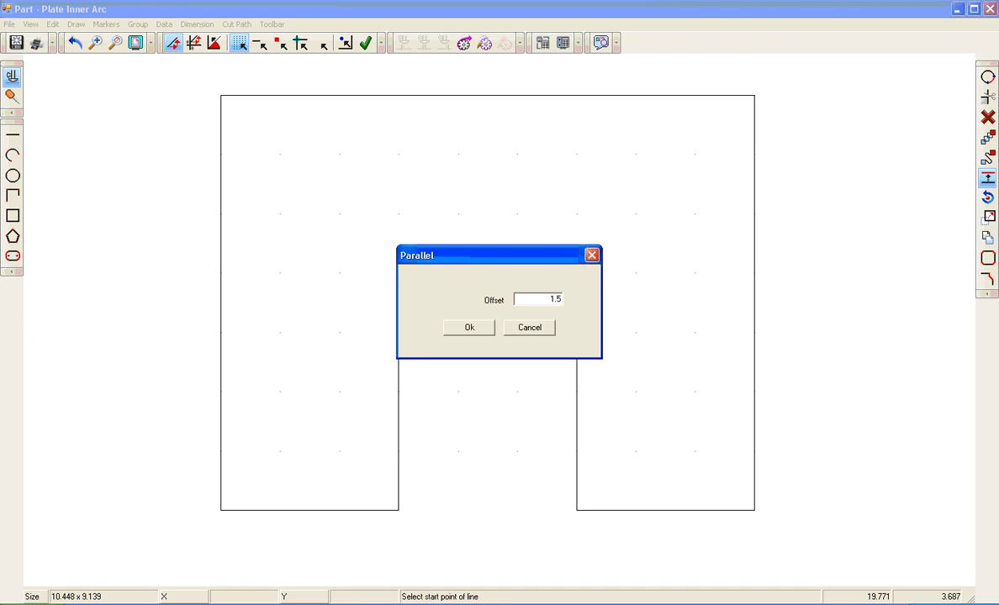
pyautogui.press('Return')
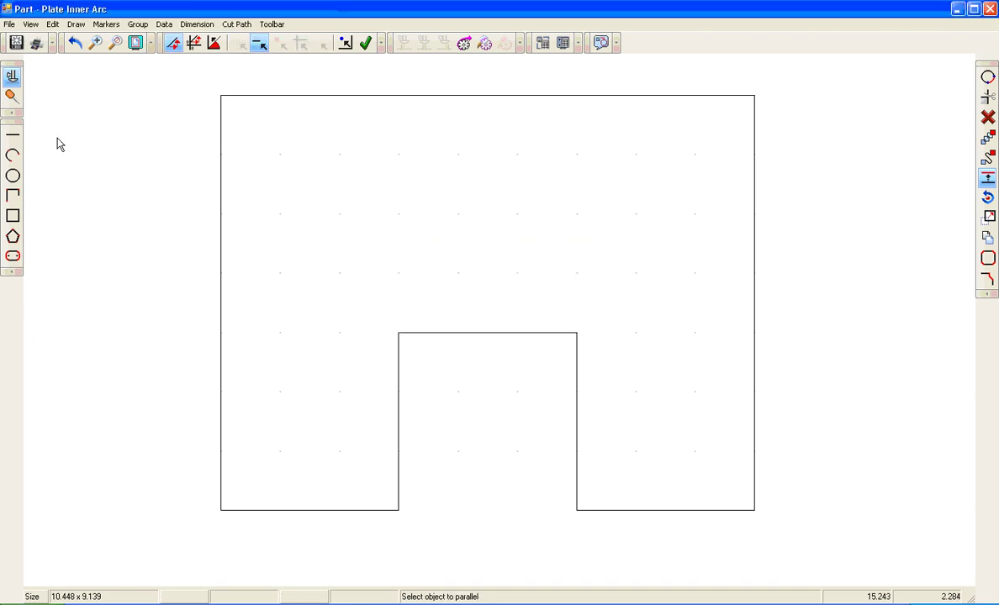
pyautogui.click(481, 338)
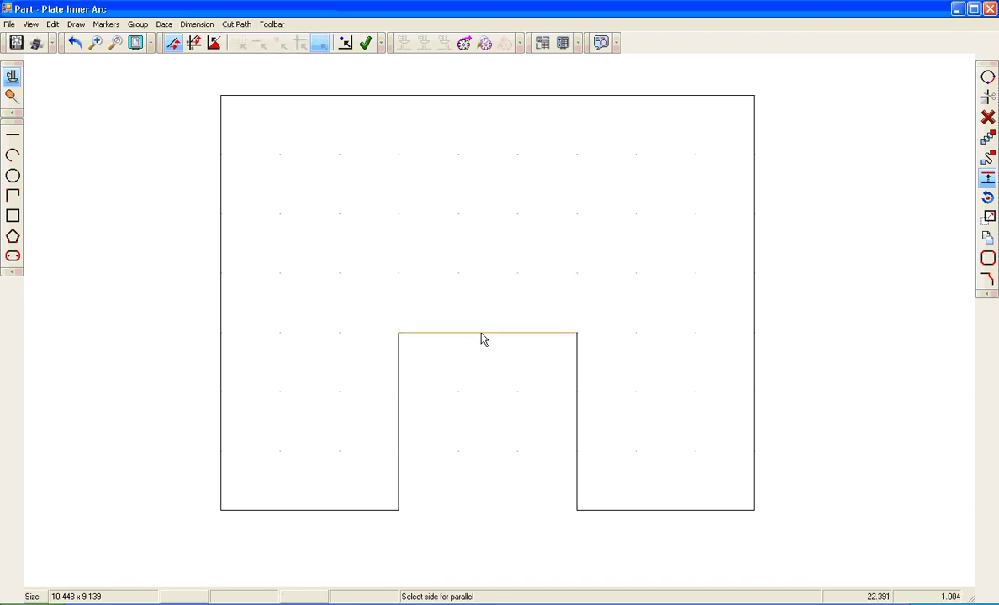
pyautogui.click(479, 271)
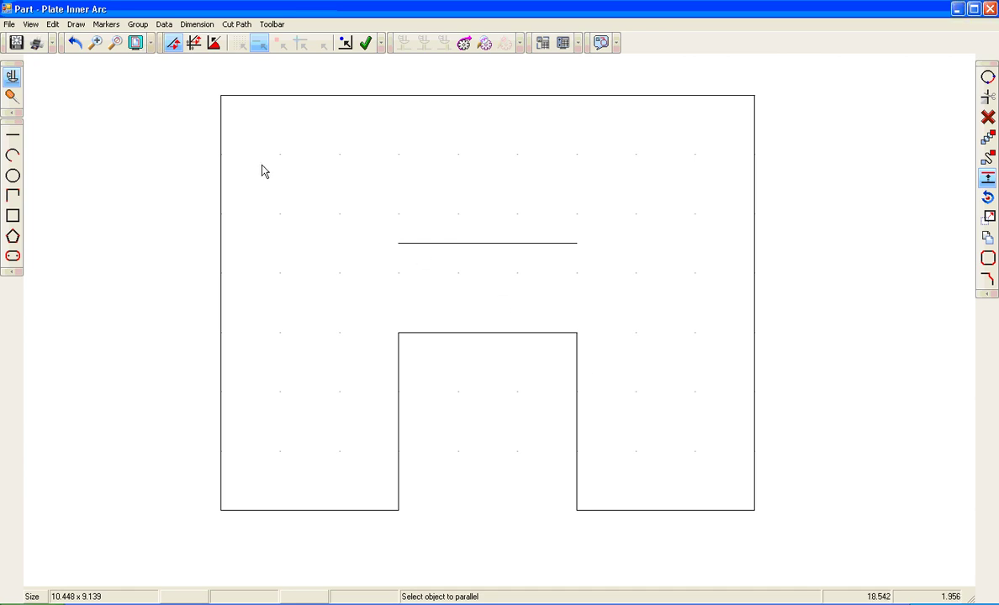
# Mark the offset line and the notch's top edge with 2 divisions each.
pyautogui.click(106, 26)
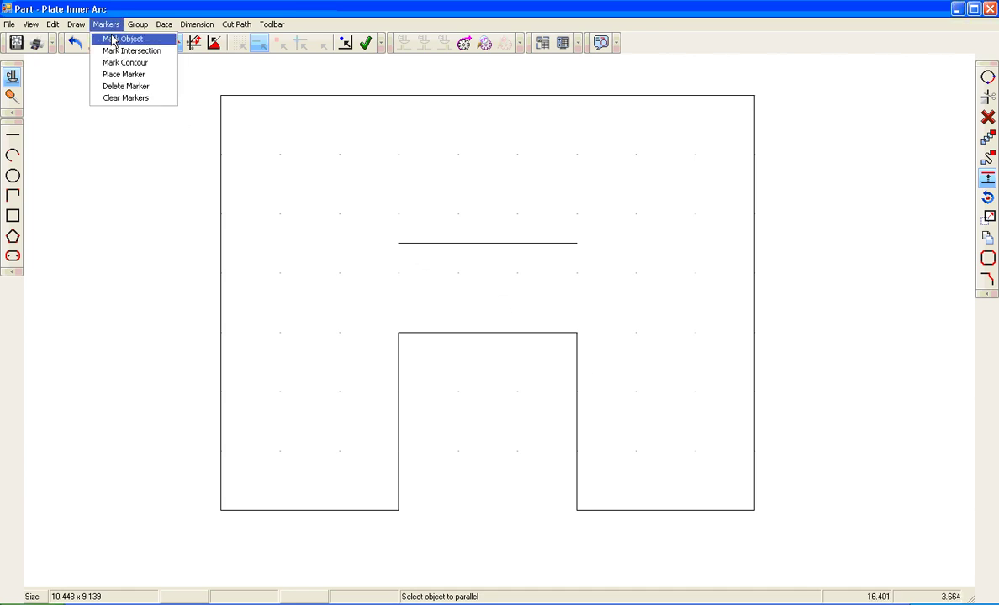
pyautogui.click(112, 41)
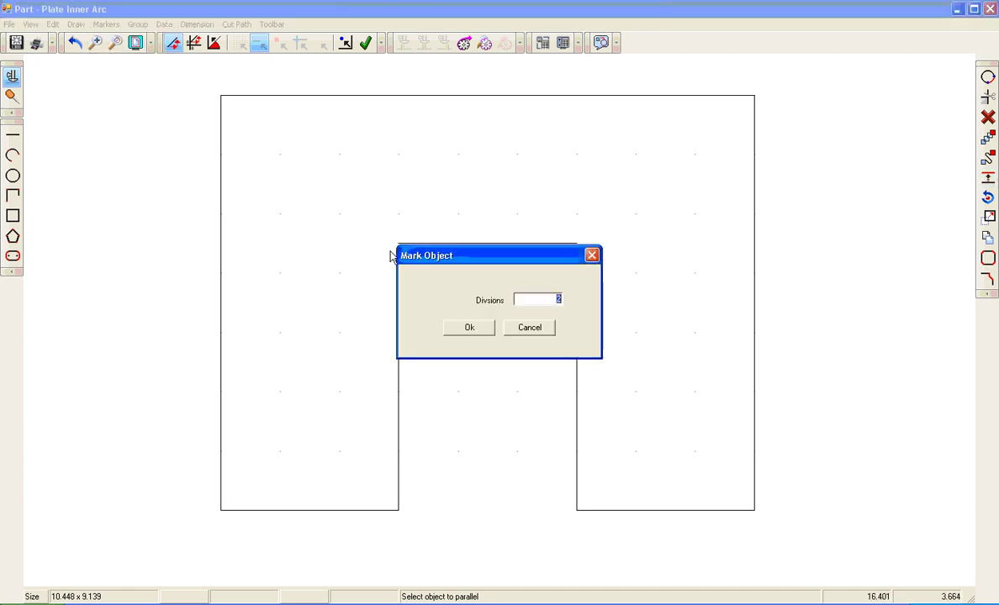
pyautogui.click(538, 303)
pyautogui.click(485, 335)
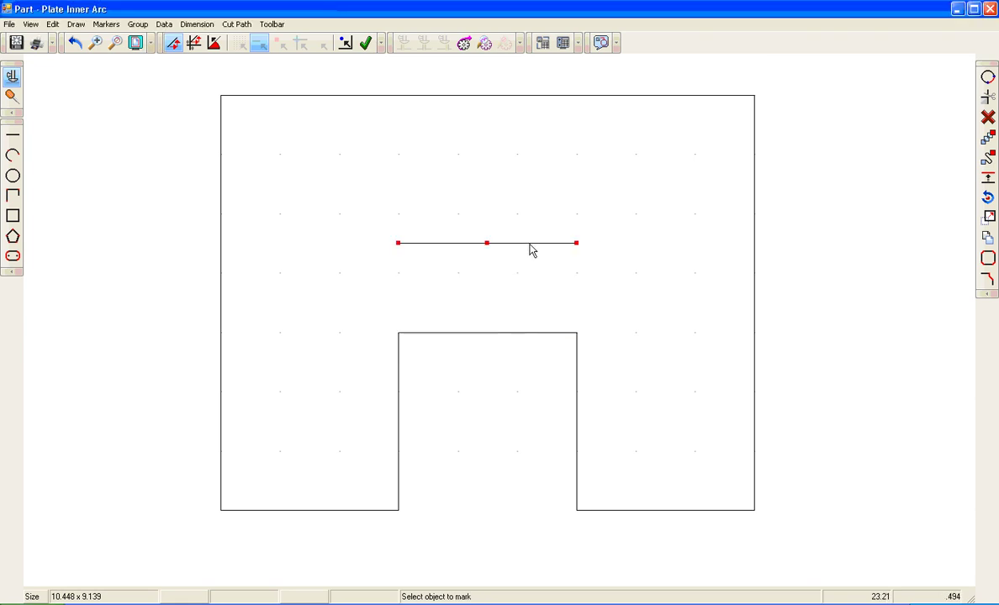
pyautogui.click(522, 333)
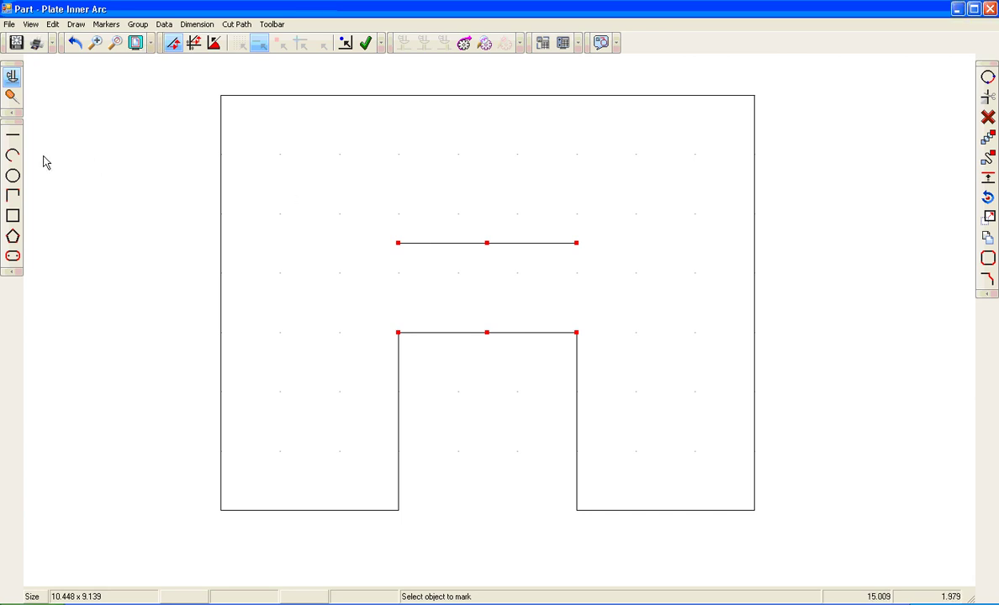
# Draw a three-point arc, snapped to markers, from one notch corner through the offset line's midpoint to the other corner.
pyautogui.click(14, 156)
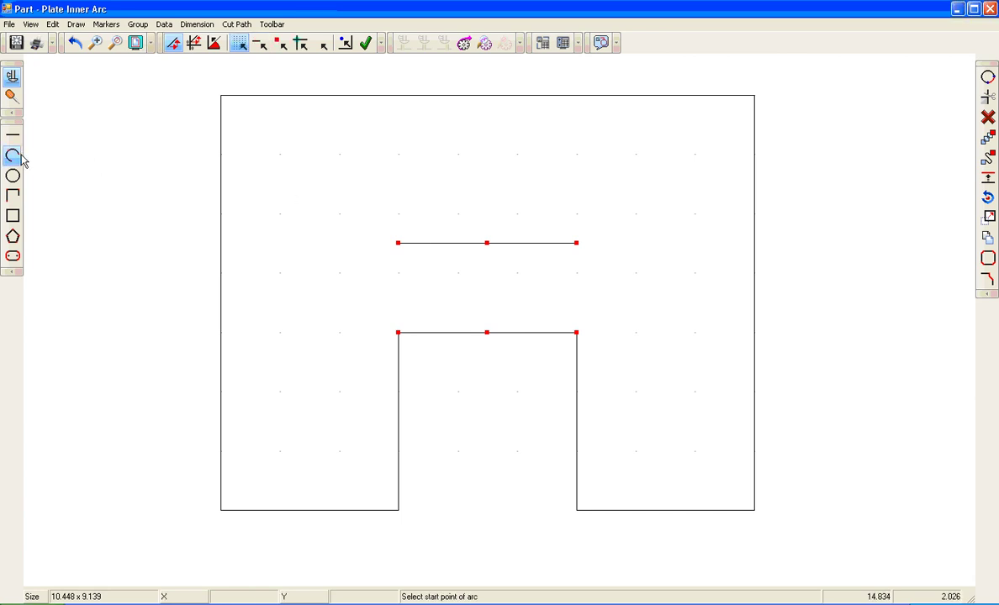
pyautogui.click(281, 43)
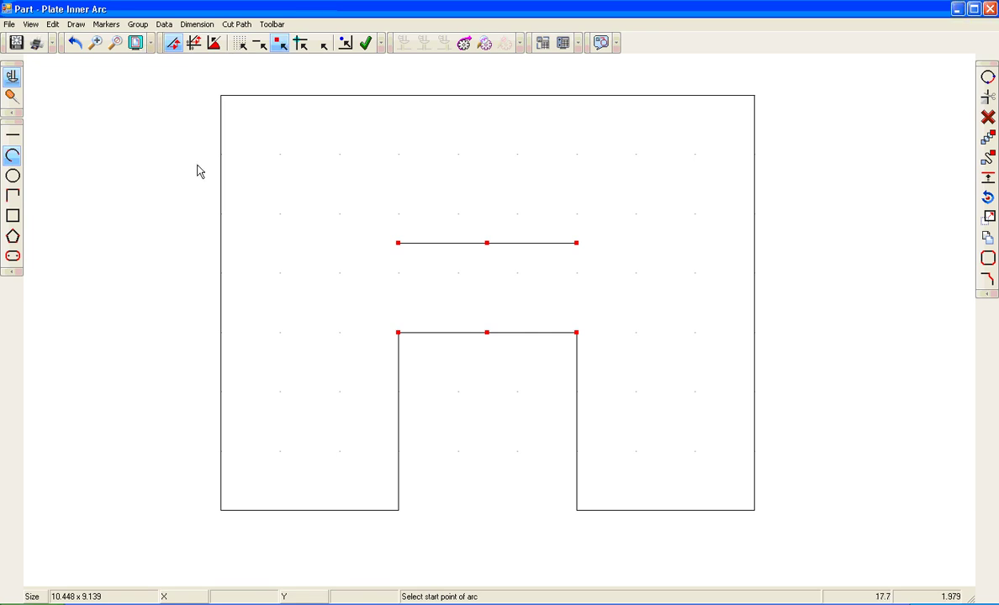
pyautogui.click(399, 333)
pyautogui.click(487, 243)
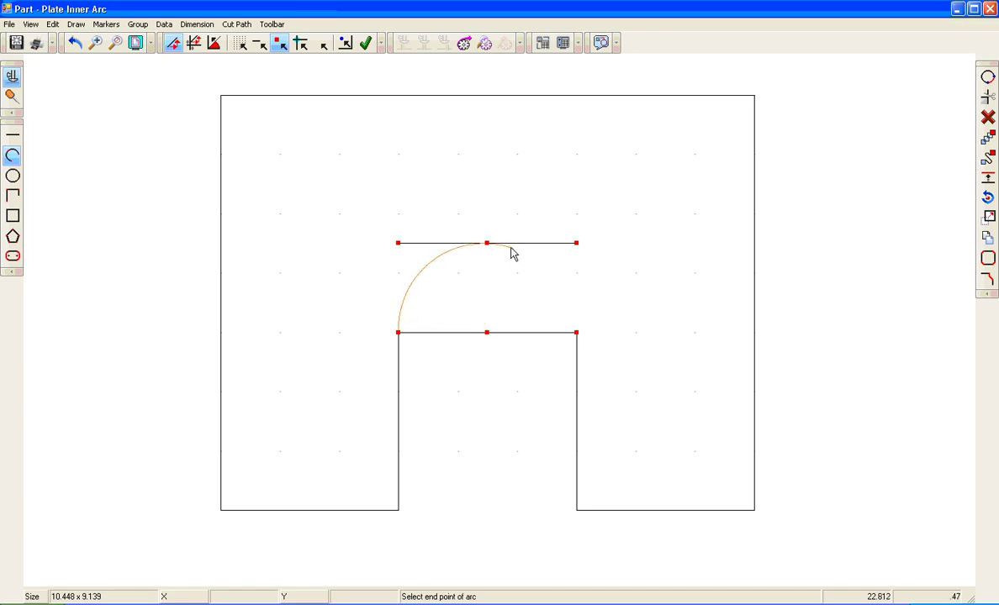
pyautogui.click(577, 334)
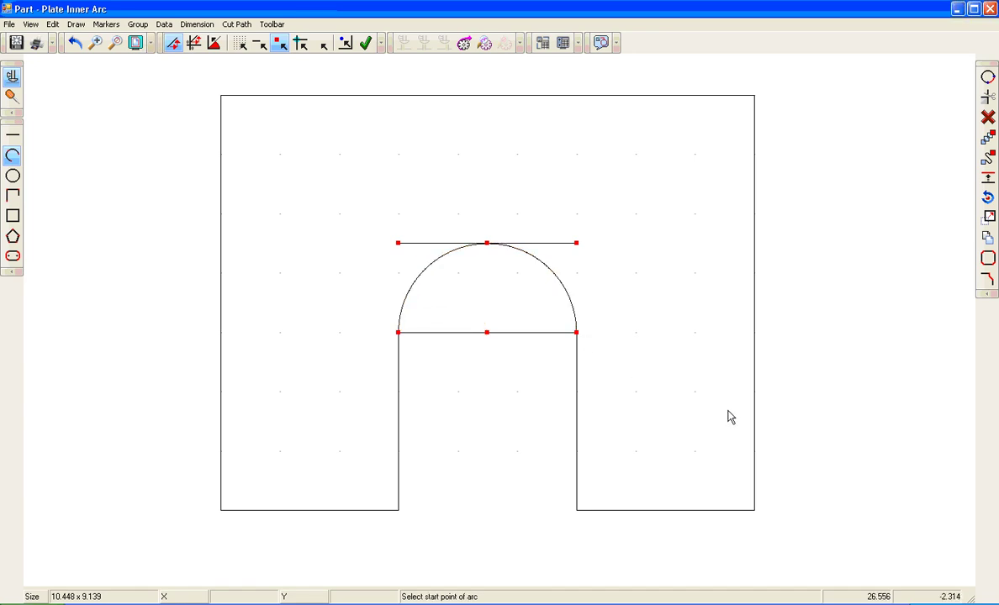
# Delete the offset line and the notch's straight top edge, keeping the arc.
pyautogui.click(988, 117)
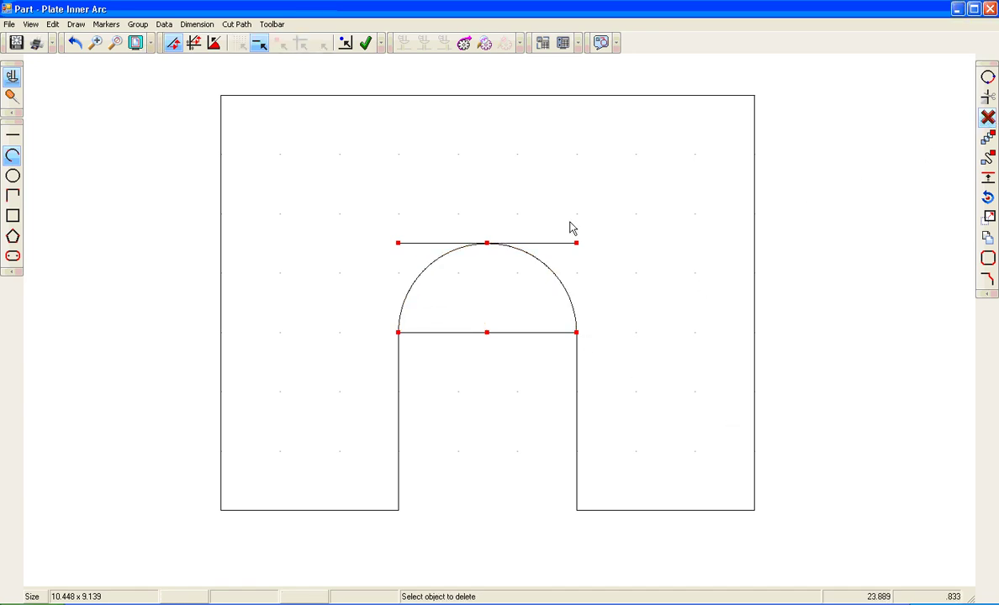
pyautogui.click(561, 244)
pyautogui.click(548, 333)
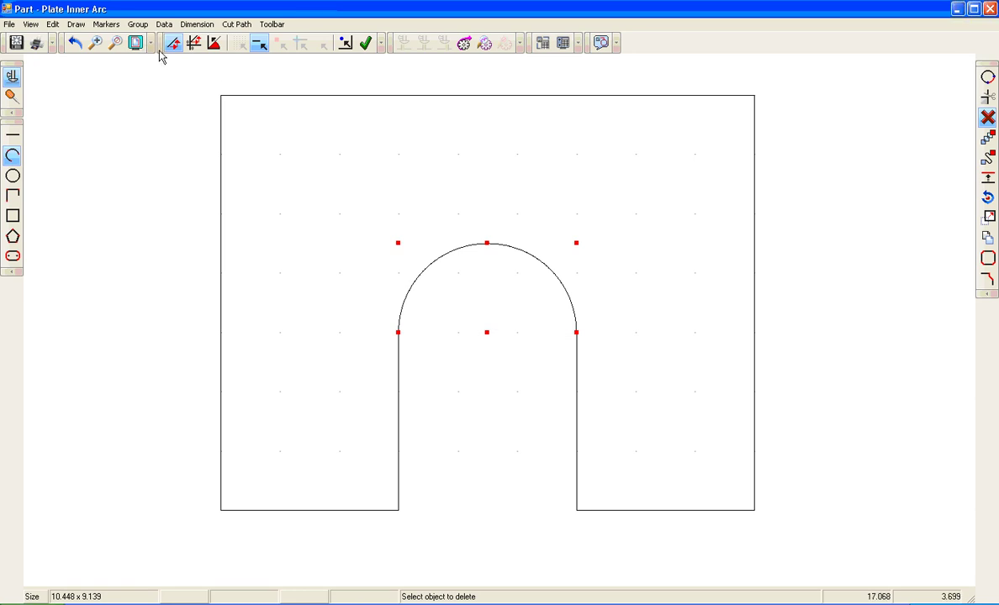
# Clear all markers from the drawing.
pyautogui.click(106, 24)
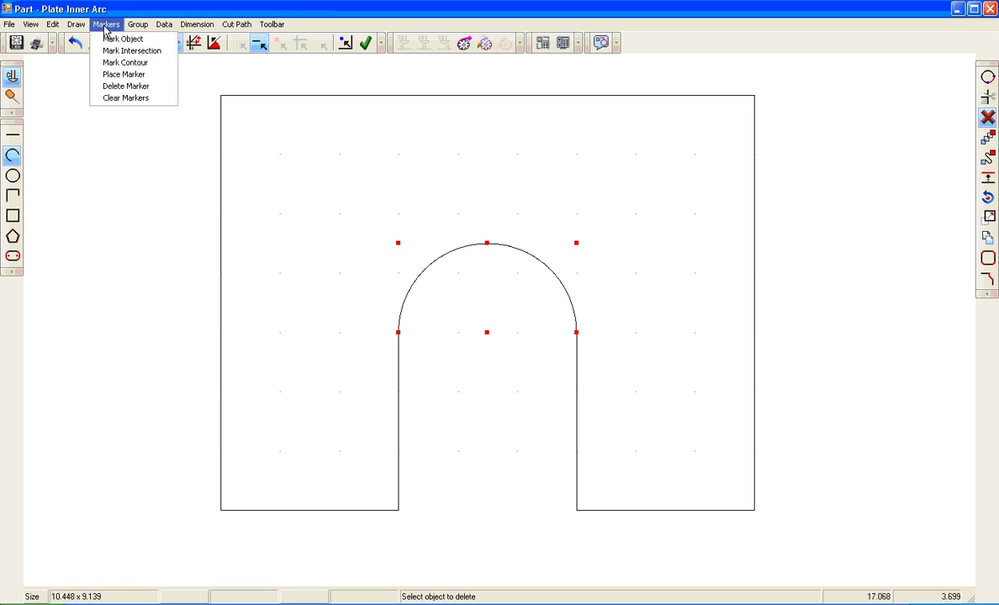
# Clear all markers and delete the semicircular arc at the top of the plate's notch.
pyautogui.click(115, 99)
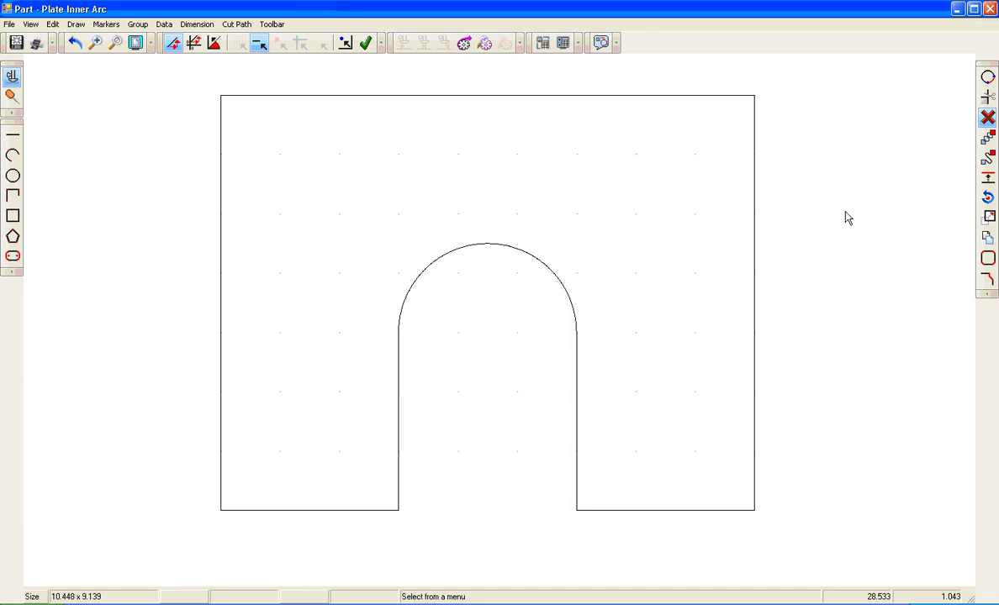
pyautogui.click(988, 117)
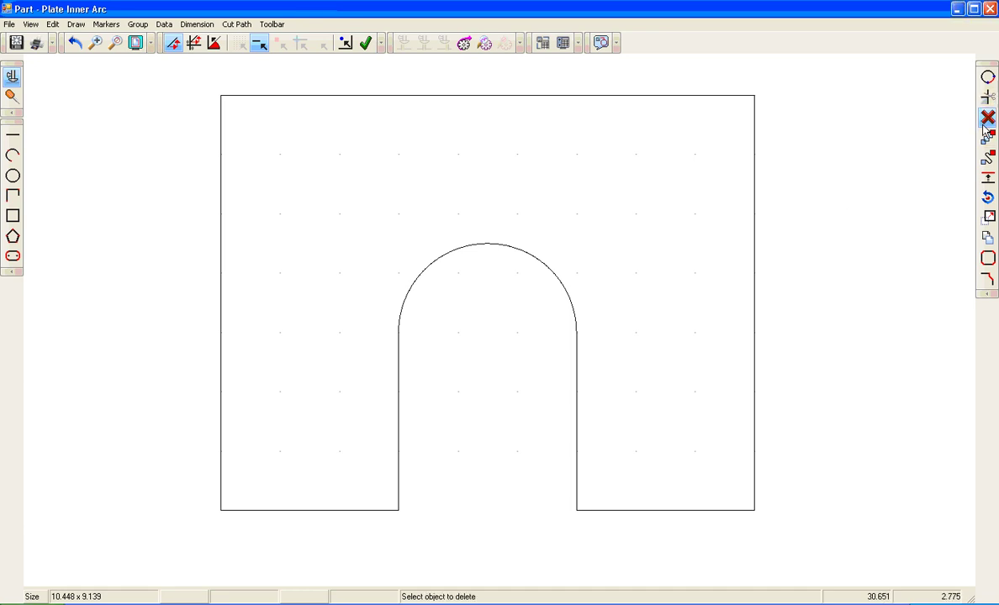
pyautogui.click(548, 276)
# Draw a straight line joining the upper endpoints of the notch's two vertical sides, snapping to the objects.
pyautogui.click(13, 134)
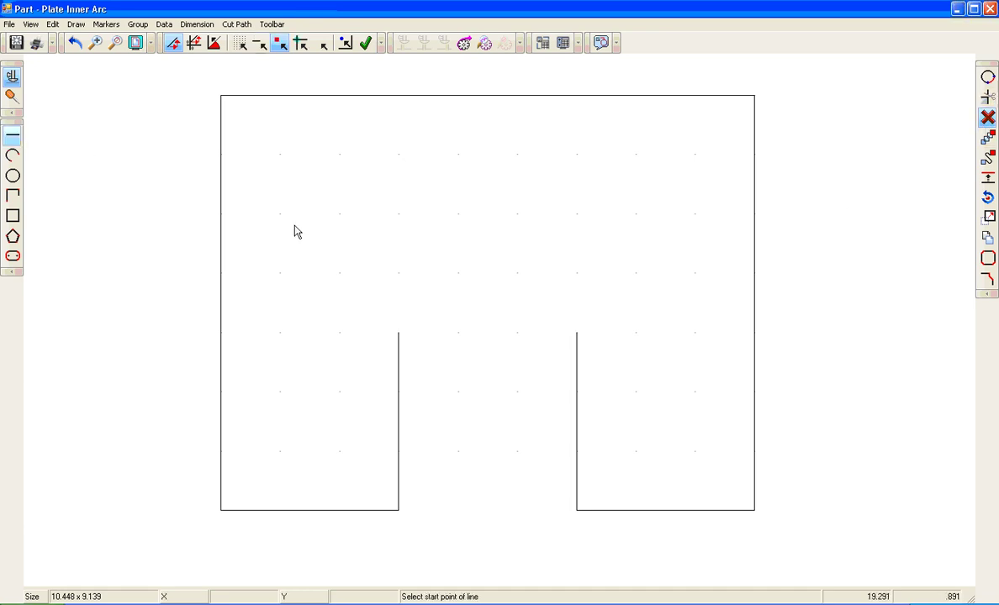
pyautogui.click(260, 43)
pyautogui.click(400, 334)
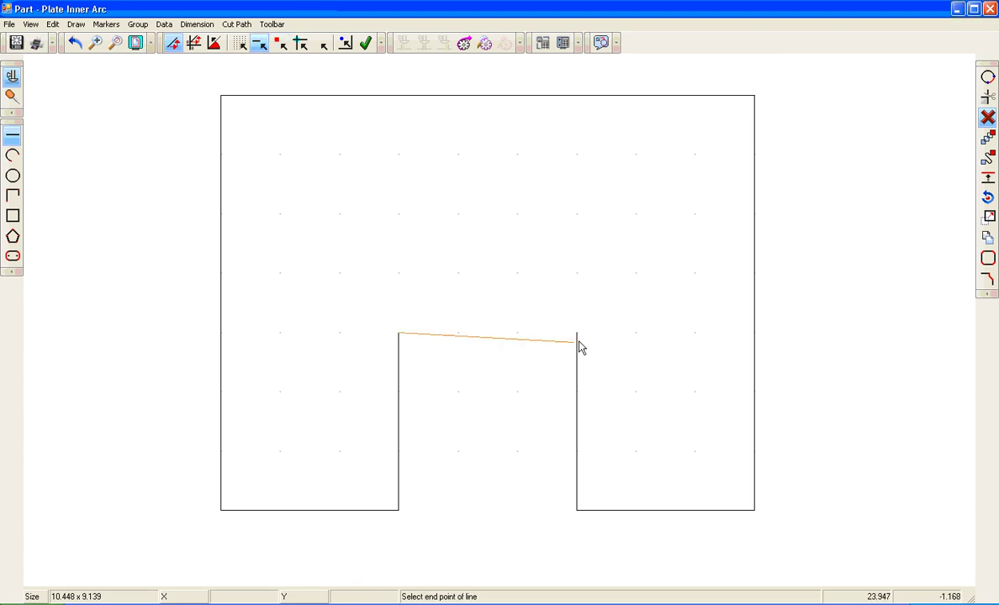
pyautogui.click(579, 343)
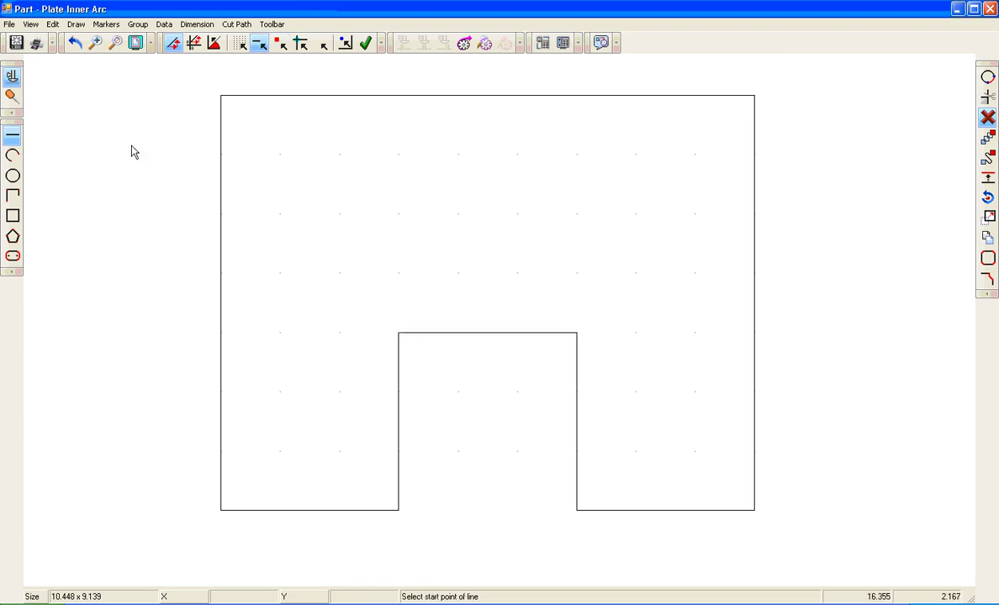
pyautogui.click(13, 176)
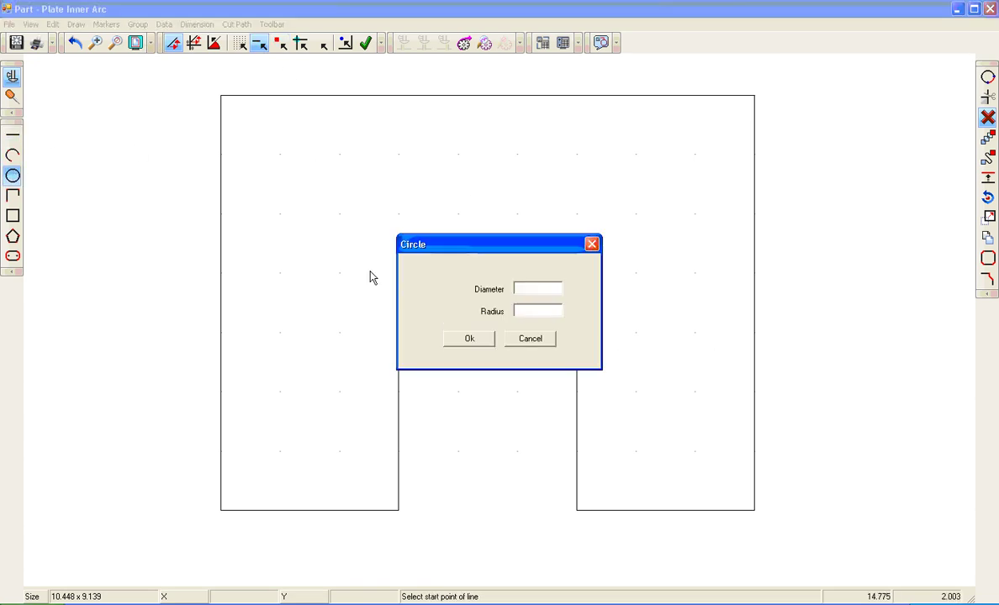
pyautogui.click(541, 312)
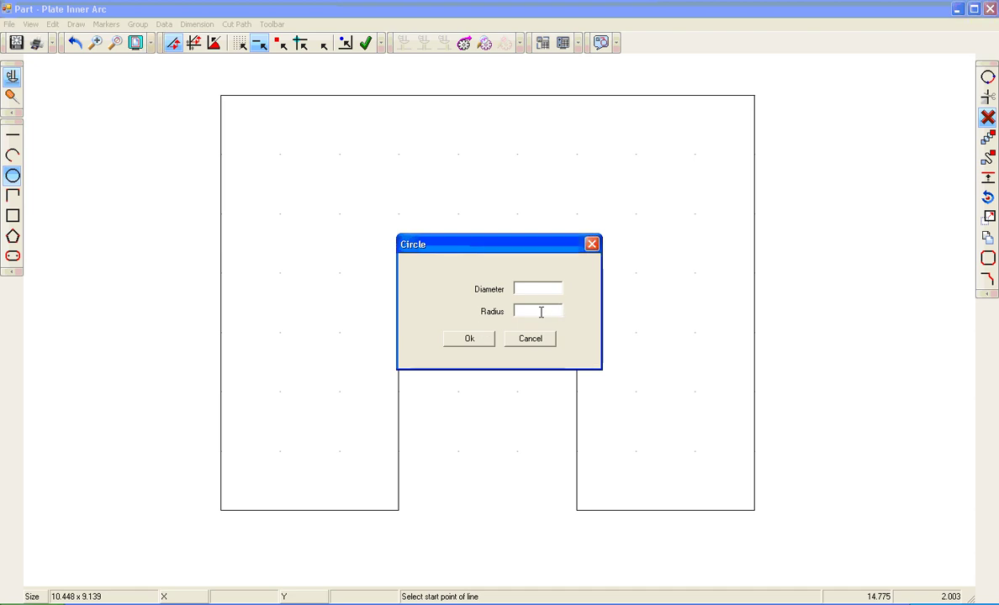
pyautogui.write('1.5')
pyautogui.click(528, 340)
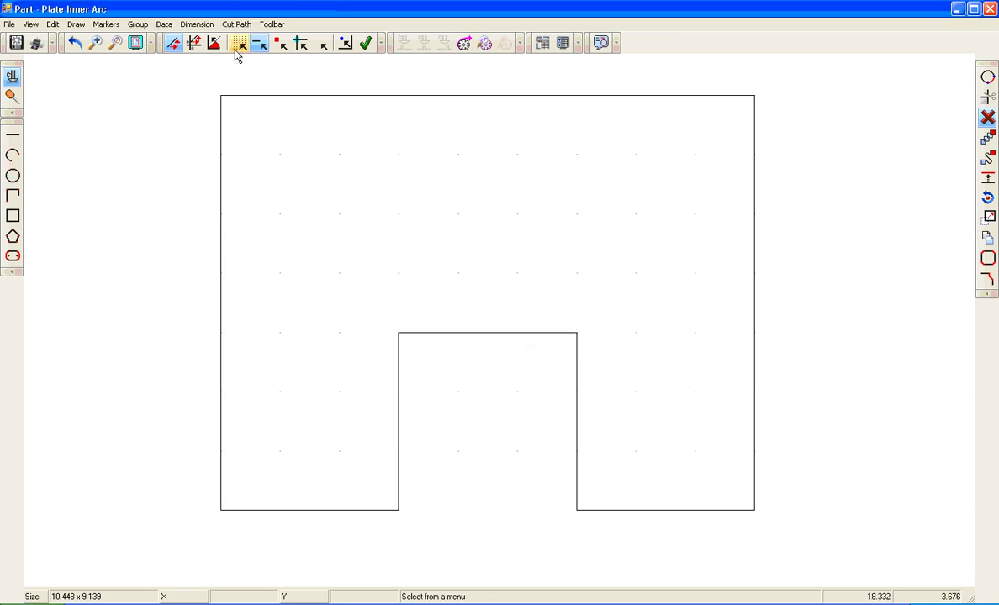
# Mark the horizontal line across the notch with 2 divisions.
pyautogui.click(106, 23)
pyautogui.click(115, 39)
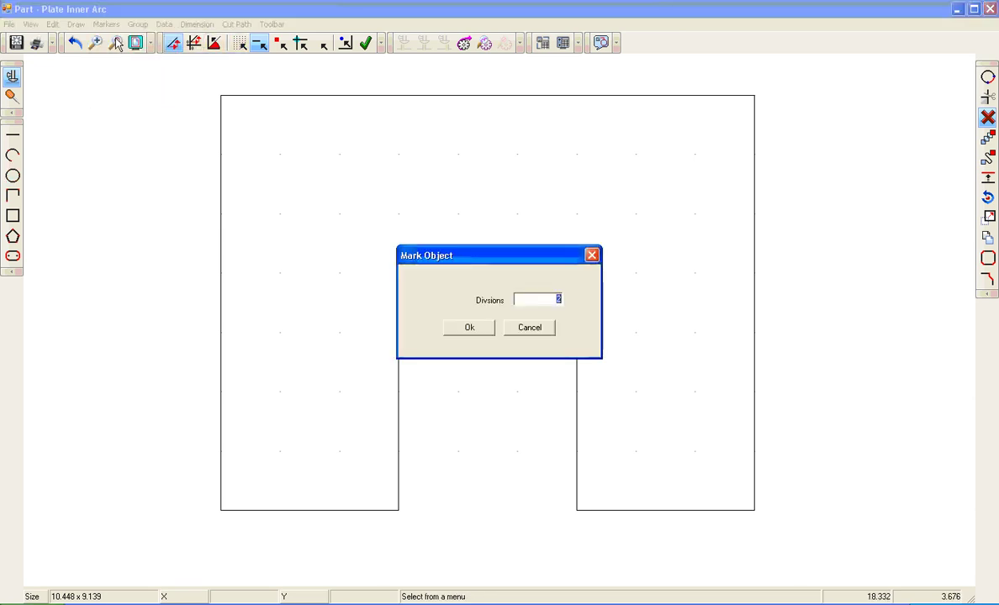
pyautogui.click(486, 328)
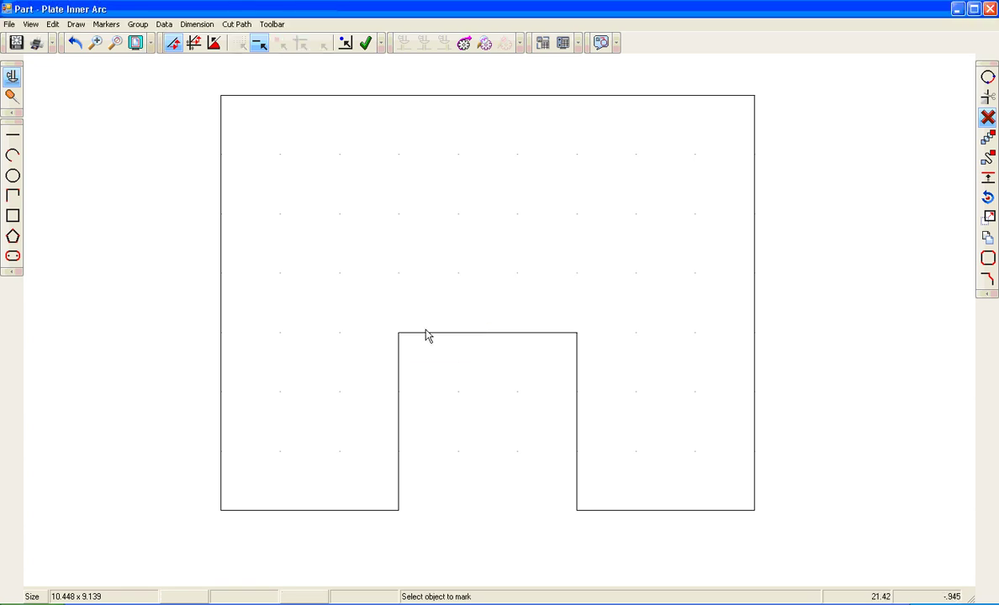
pyautogui.click(510, 338)
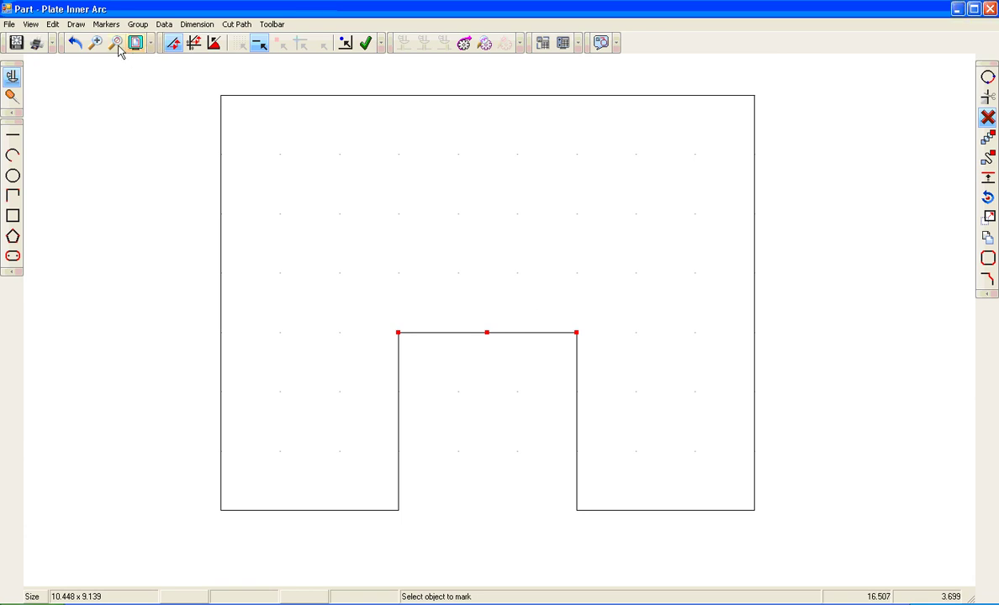
# Draw a circle of radius 1.5 centred on the midpoint marker of the notch's horizontal line.
pyautogui.click(13, 176)
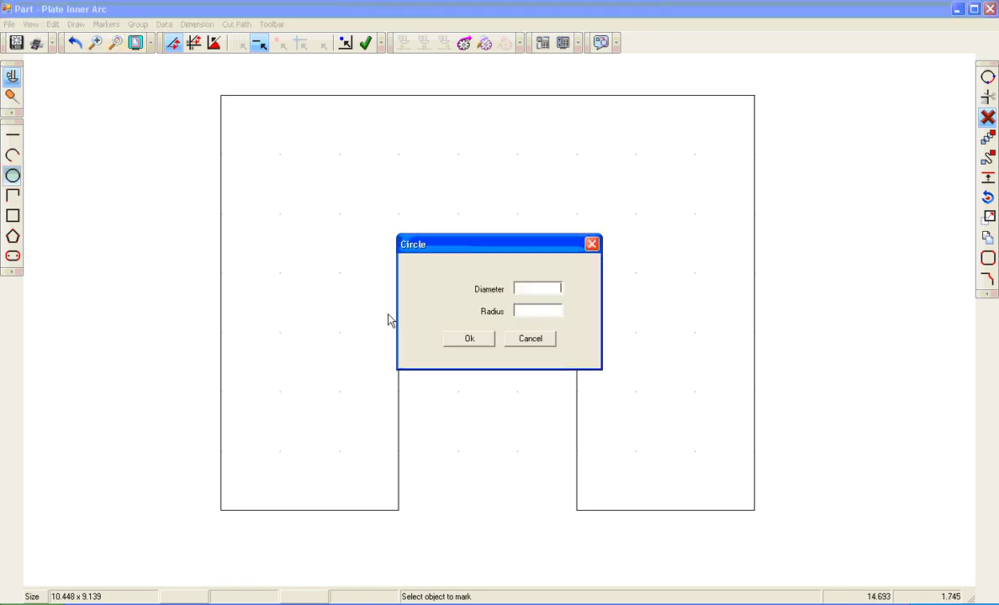
pyautogui.click(529, 311)
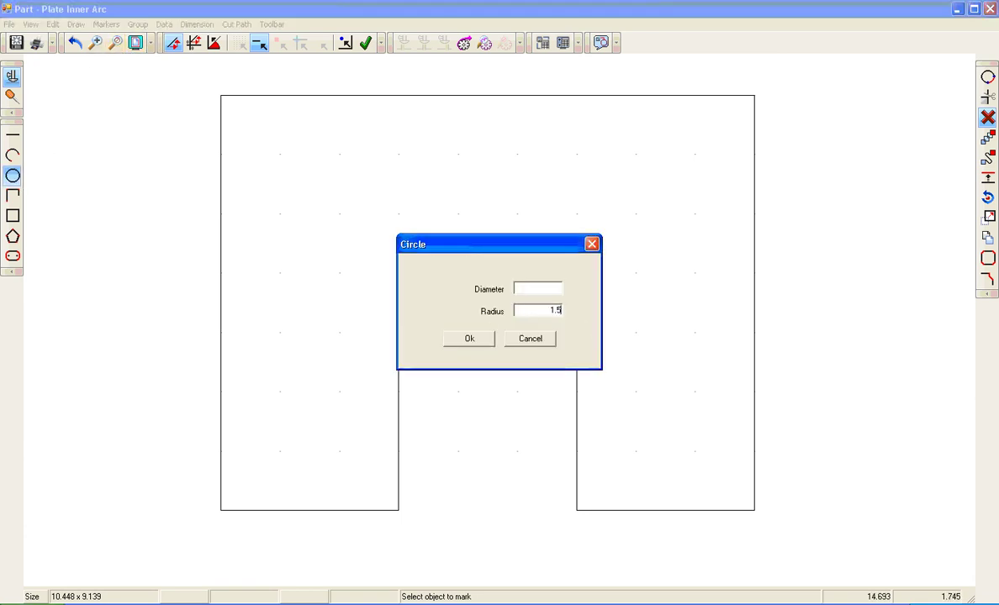
pyautogui.press('Return')
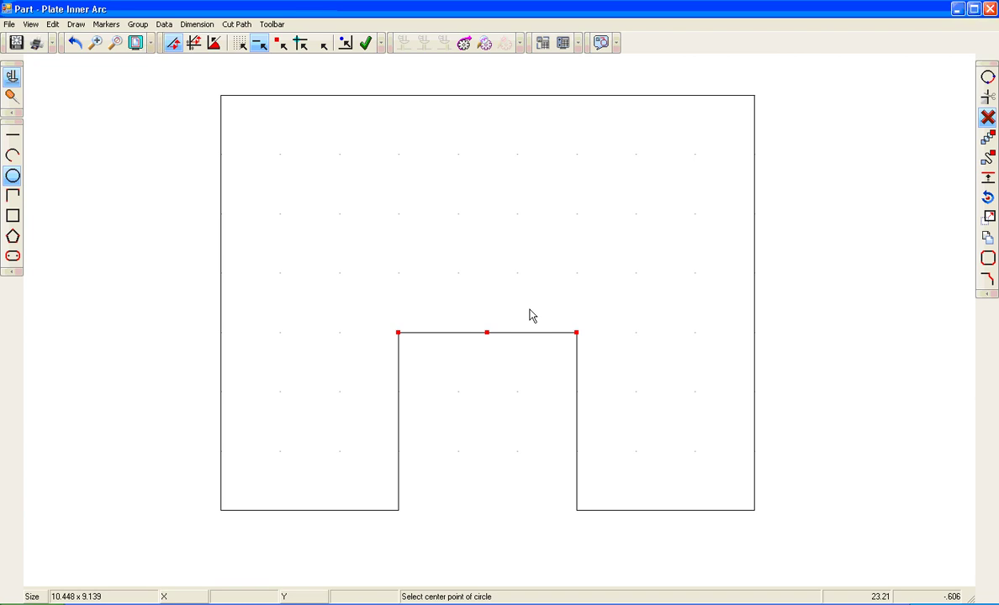
pyautogui.click(280, 44)
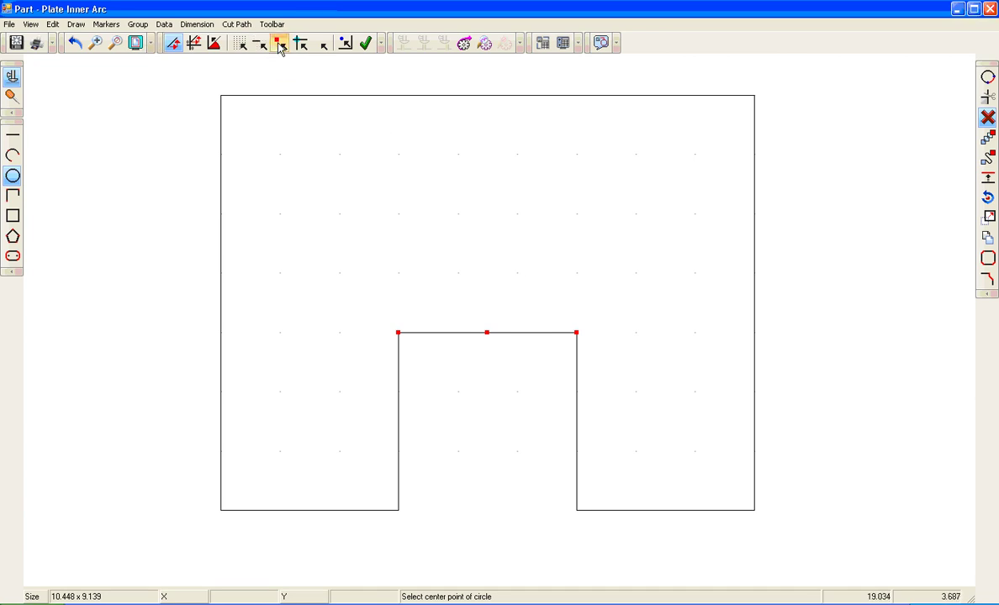
pyautogui.click(488, 335)
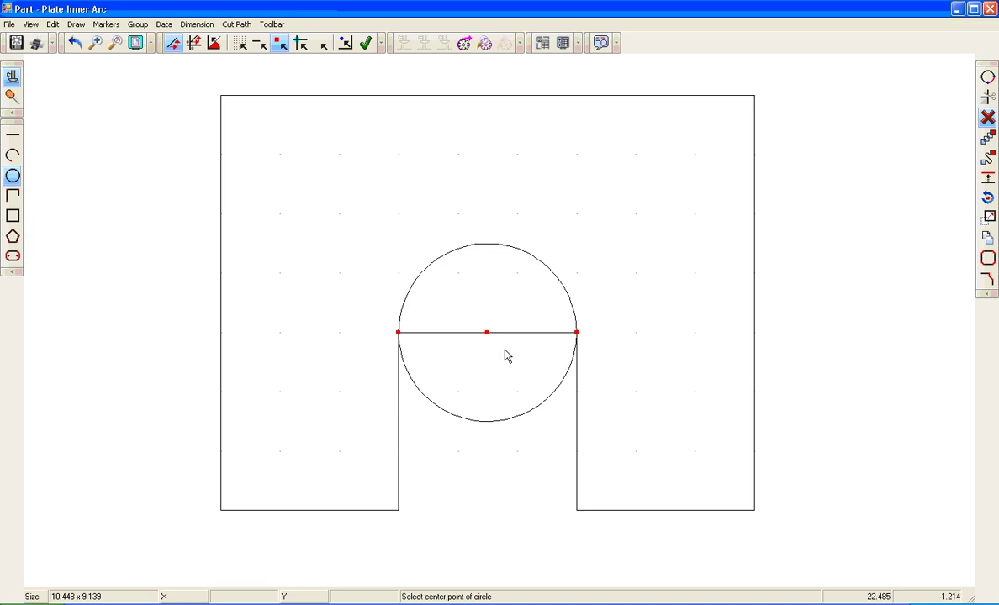
# Clear the markers and gap the circle between the notch's two upper corners, removing its lower half.
pyautogui.click(114, 26)
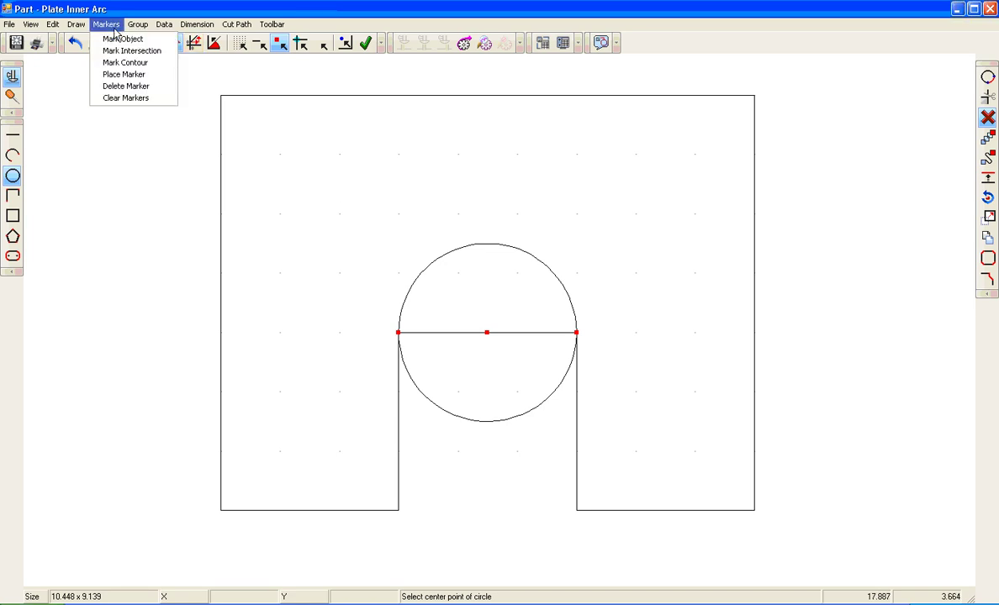
pyautogui.click(122, 98)
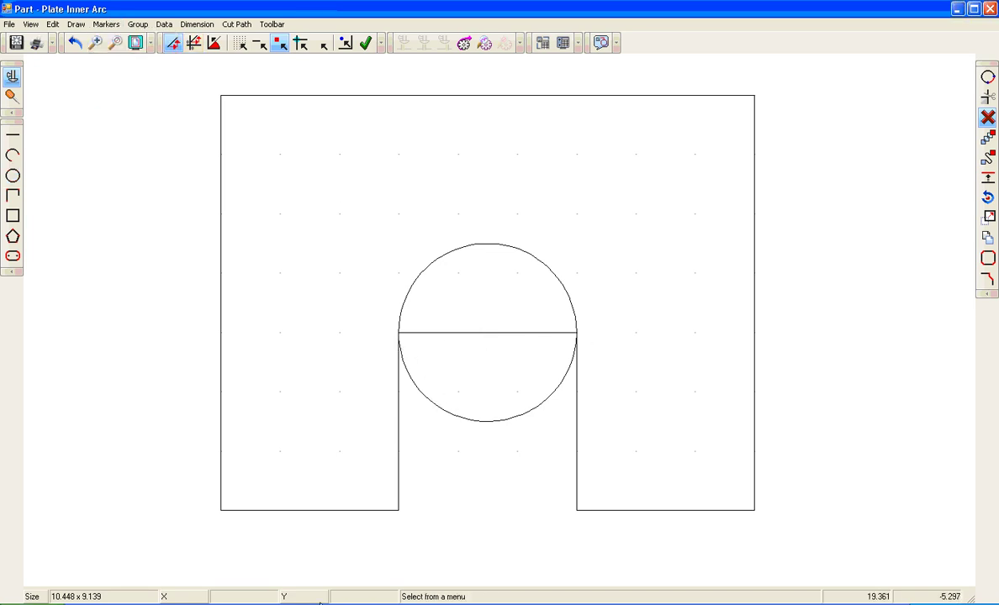
pyautogui.click(54, 26)
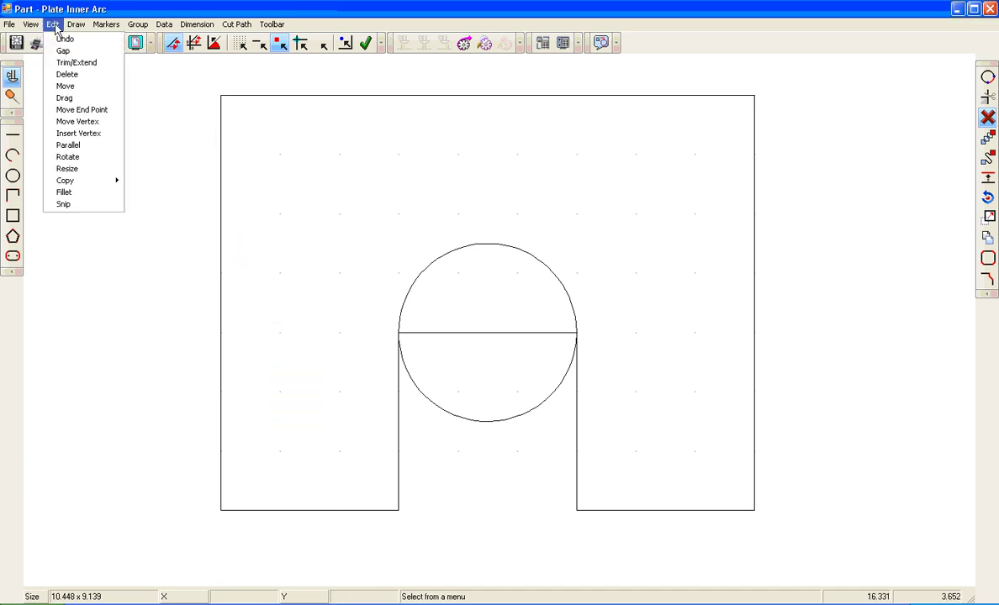
pyautogui.click(64, 50)
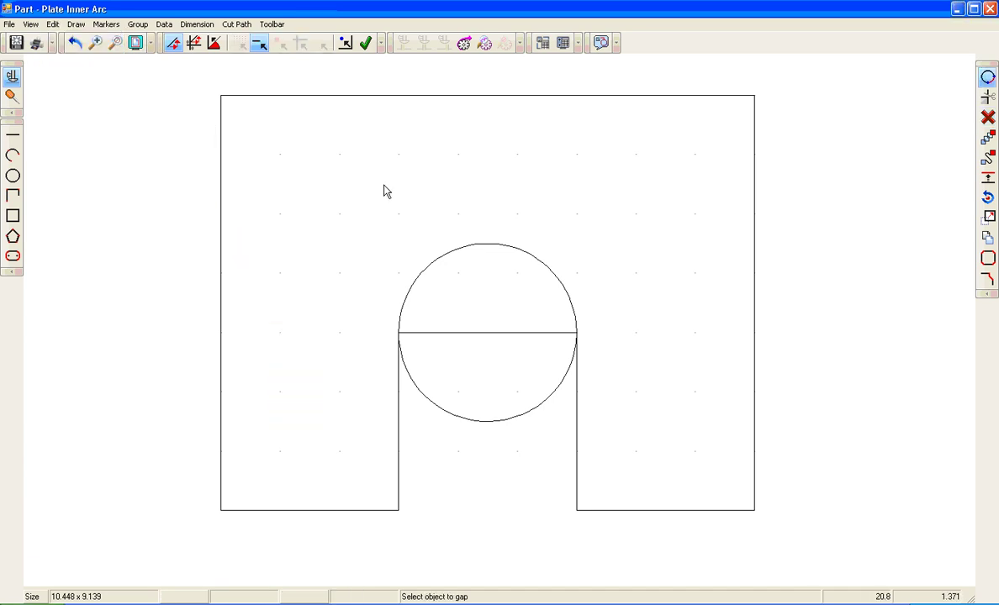
pyautogui.click(485, 245)
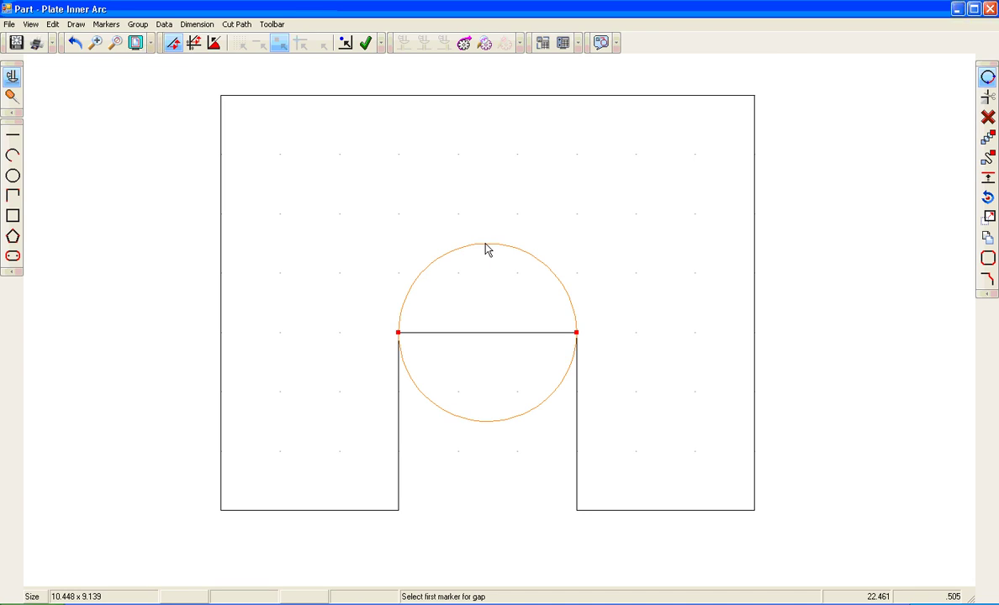
pyautogui.click(399, 334)
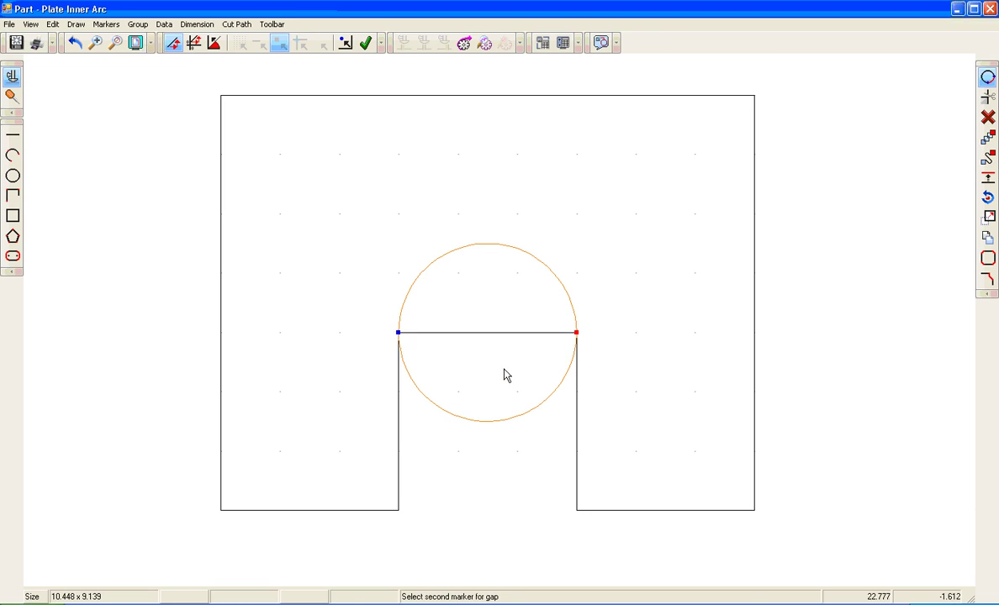
pyautogui.click(578, 335)
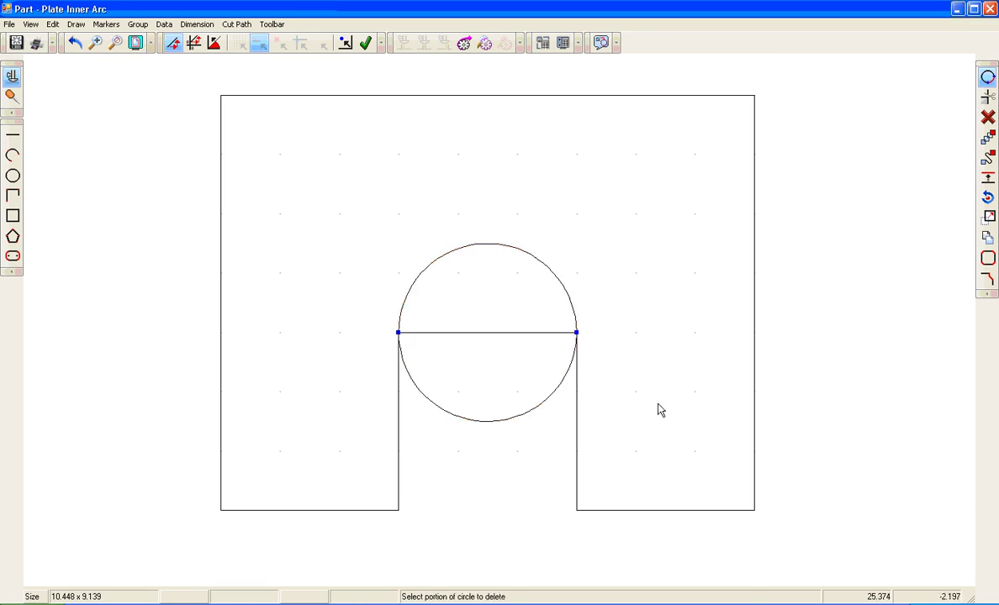
pyautogui.click(516, 422)
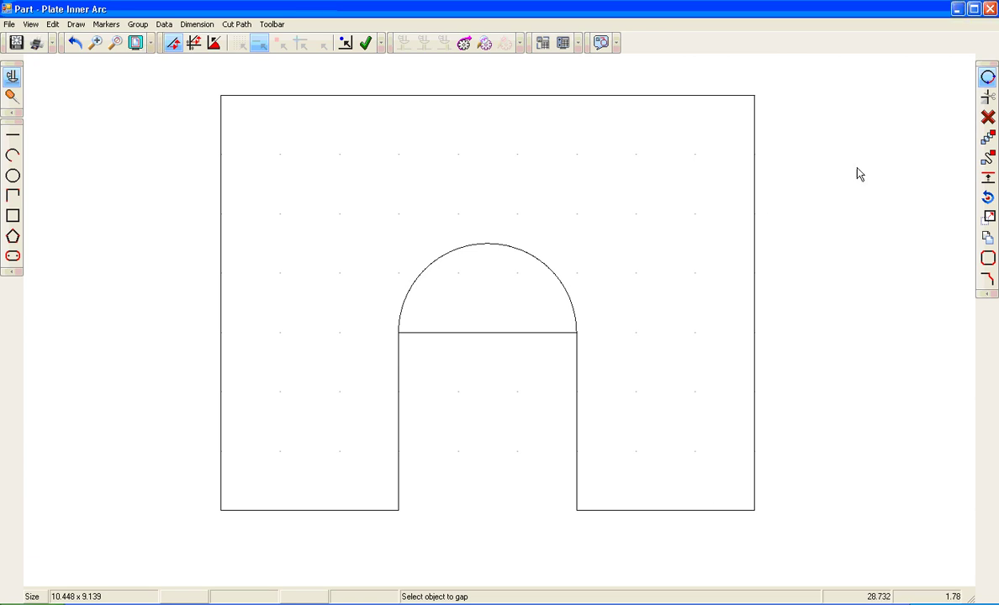
# Delete the horizontal line across the notch and the semicircular arc above it.
pyautogui.click(988, 117)
pyautogui.click(488, 333)
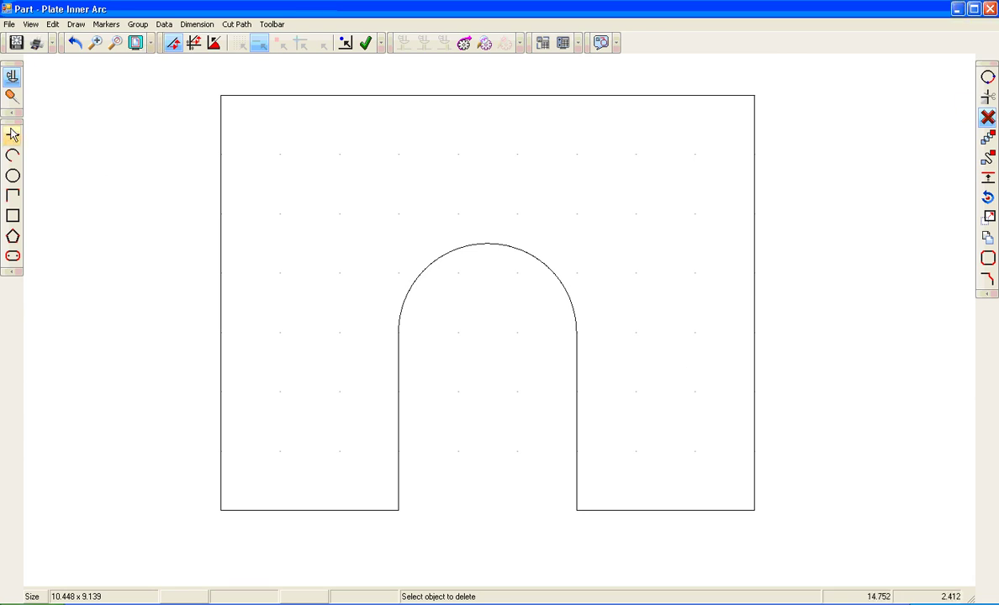
pyautogui.click(457, 250)
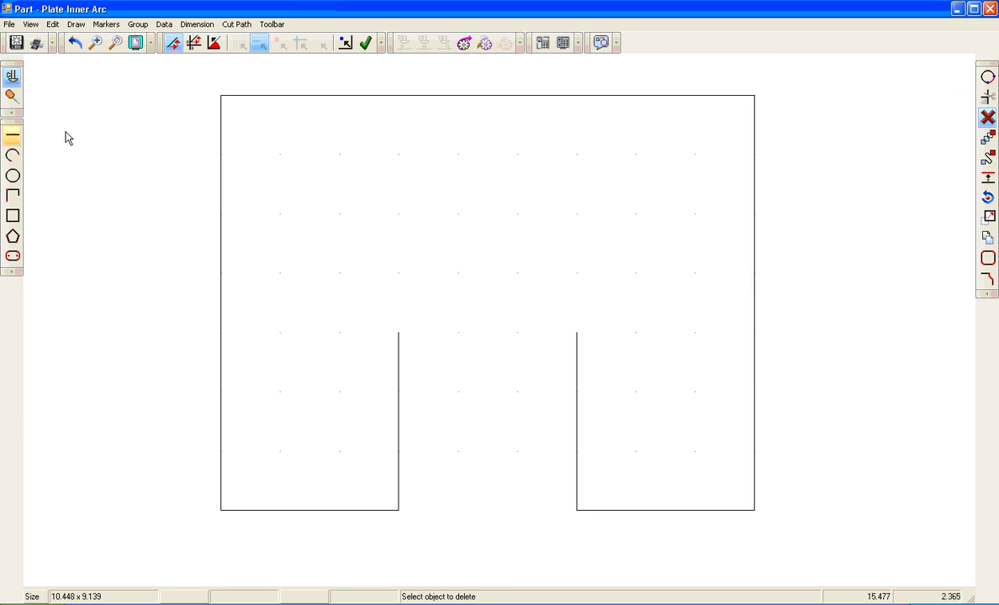
# Connect the open upper ends of the notch's vertical sides with a horizontal line, snapping to the objects.
pyautogui.click(14, 136)
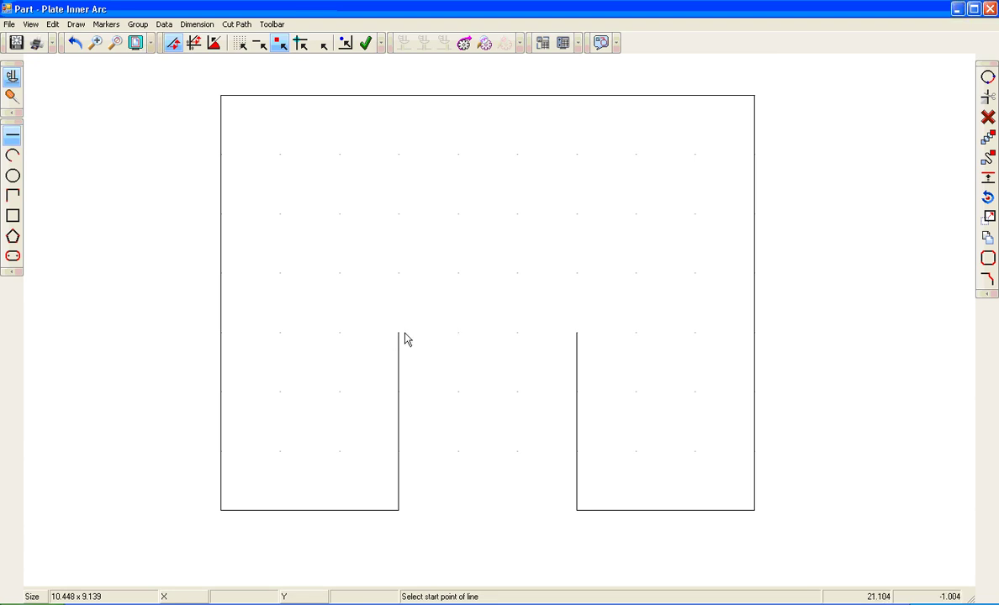
pyautogui.click(259, 43)
pyautogui.click(400, 334)
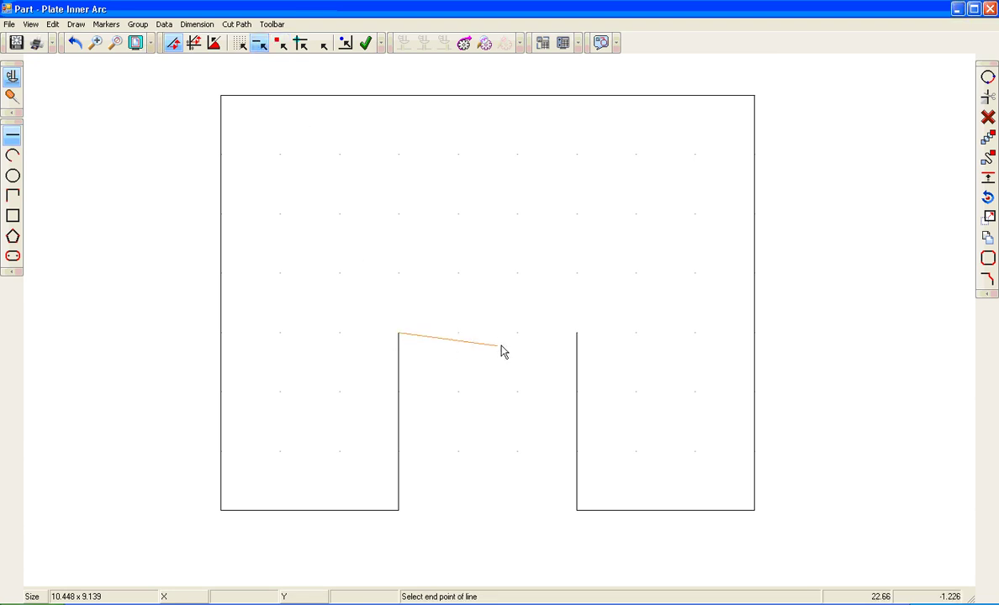
pyautogui.click(577, 334)
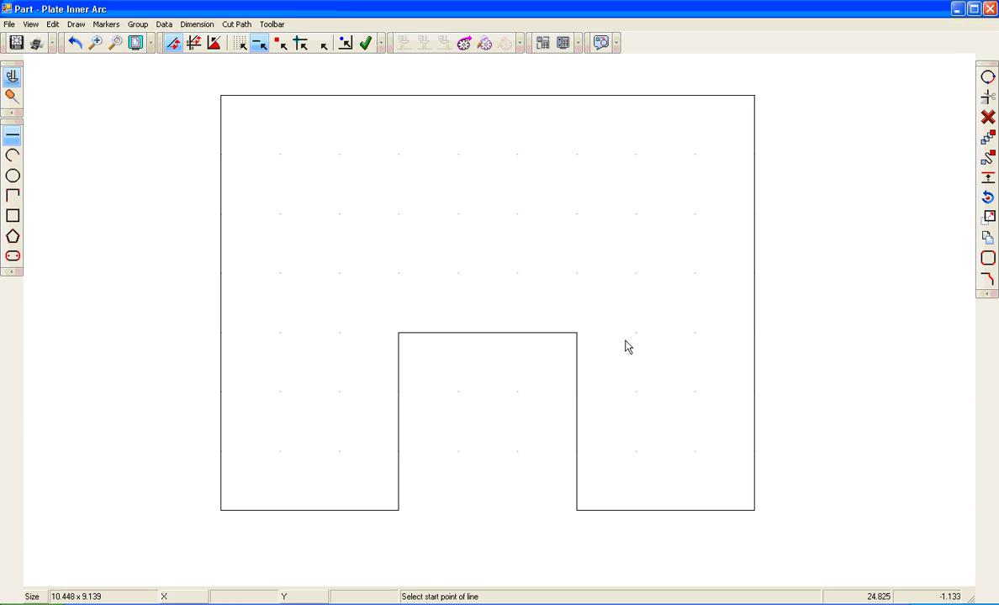
# Draw a semicircular clockwise radius arc from the notch's left upper corner to its right one and delete the horizontal line beneath it.
pyautogui.click(76, 26)
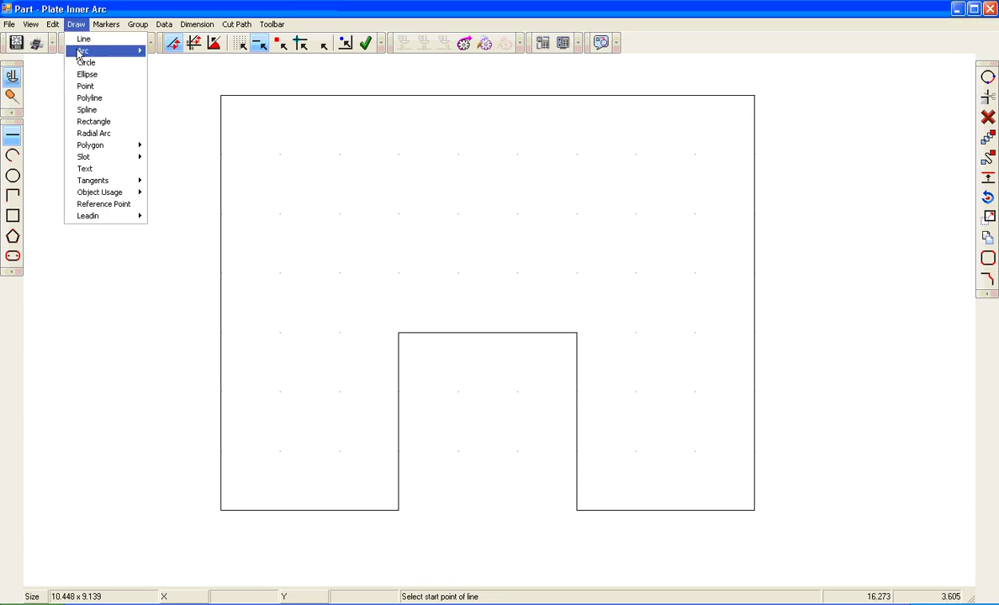
pyautogui.moveTo(79, 54)
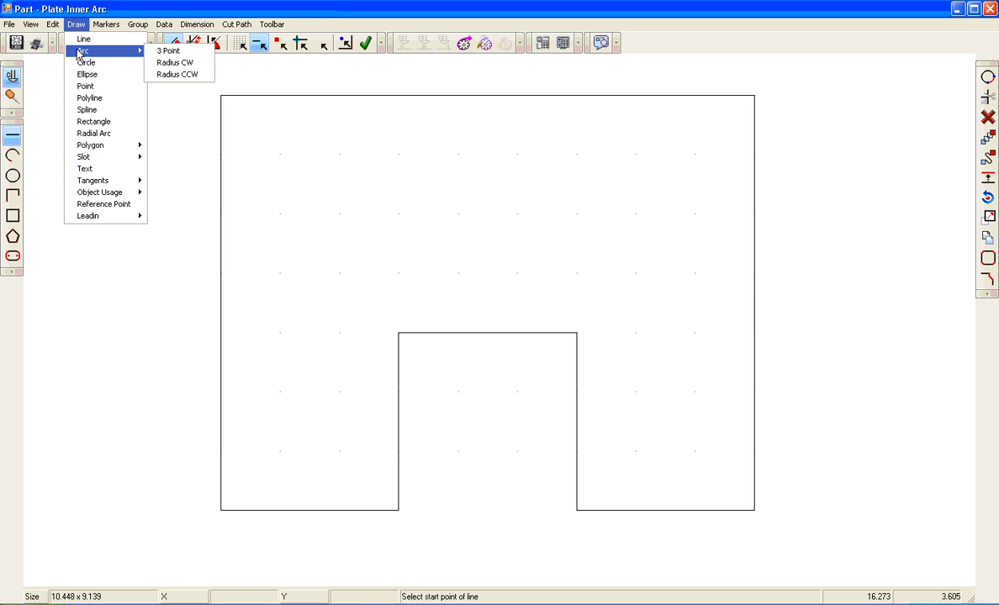
pyautogui.click(199, 66)
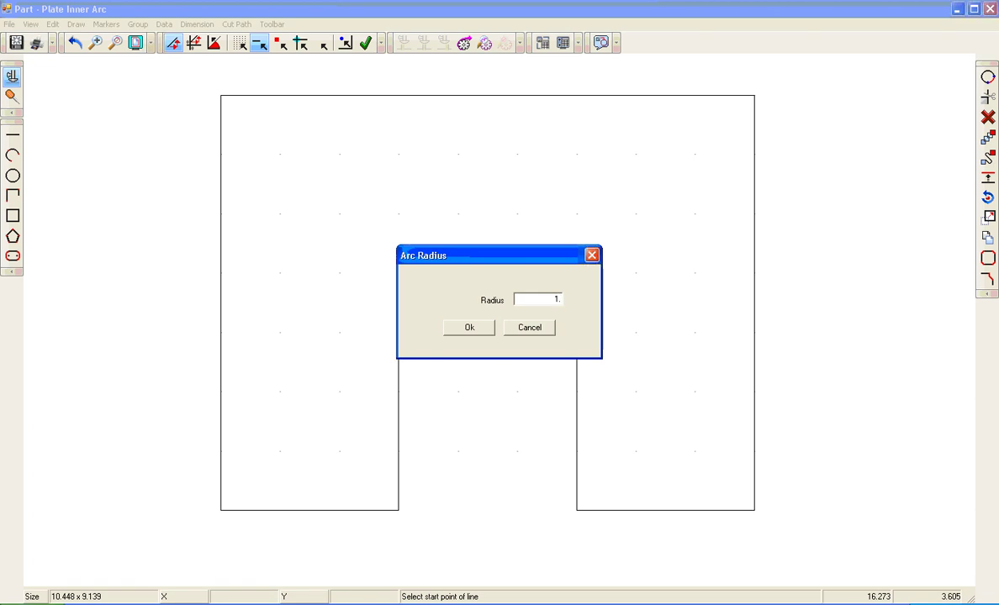
pyautogui.press('Return')
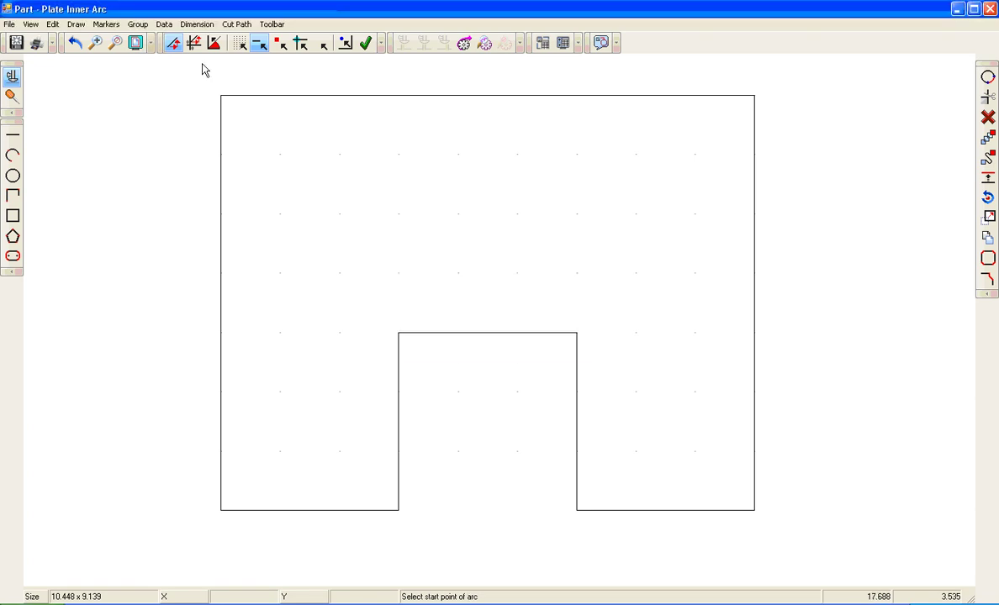
pyautogui.click(400, 337)
pyautogui.click(577, 334)
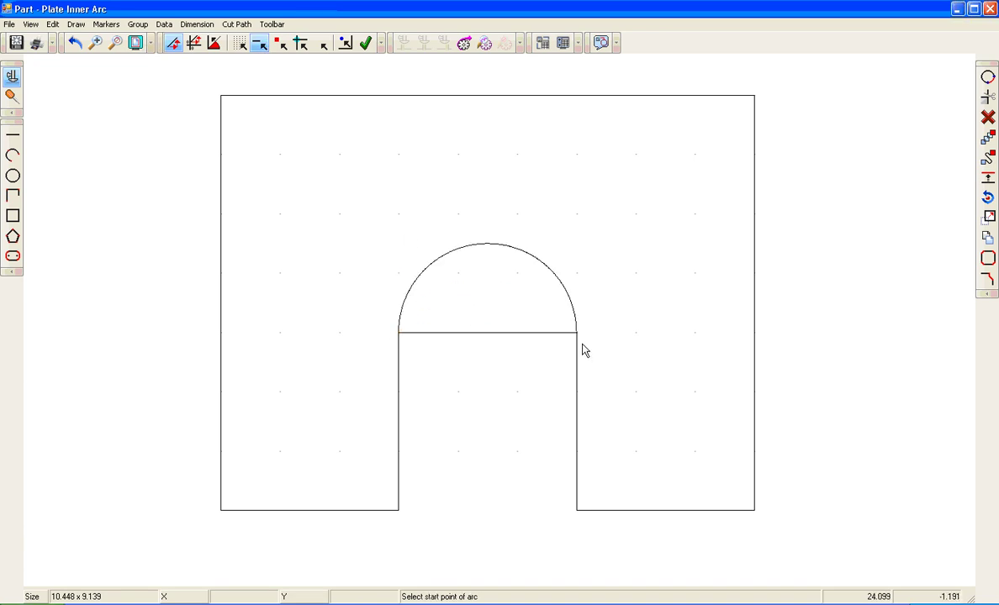
pyautogui.click(990, 118)
pyautogui.click(497, 333)
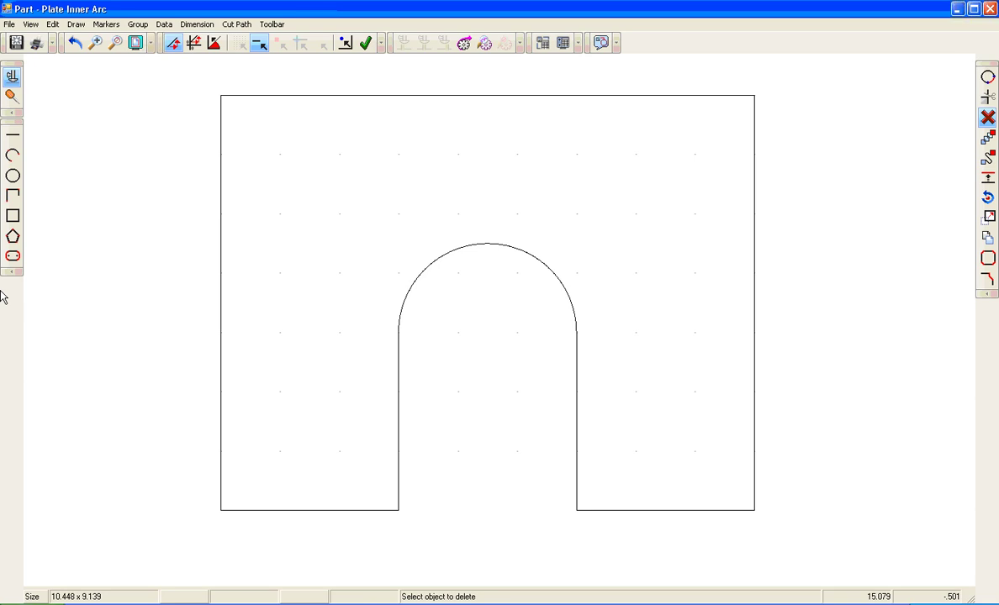
# Close the inner arc plate drawing and open the Belt Guard part from the parts list.
pyautogui.click(991, 10)
pyautogui.click(475, 343)
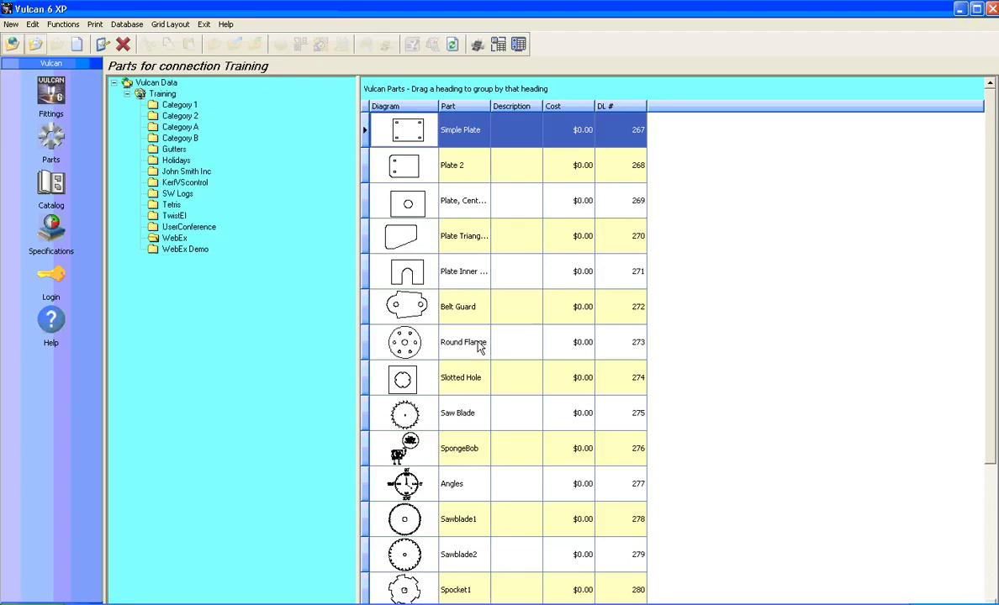
pyautogui.doubleClick(518, 309)
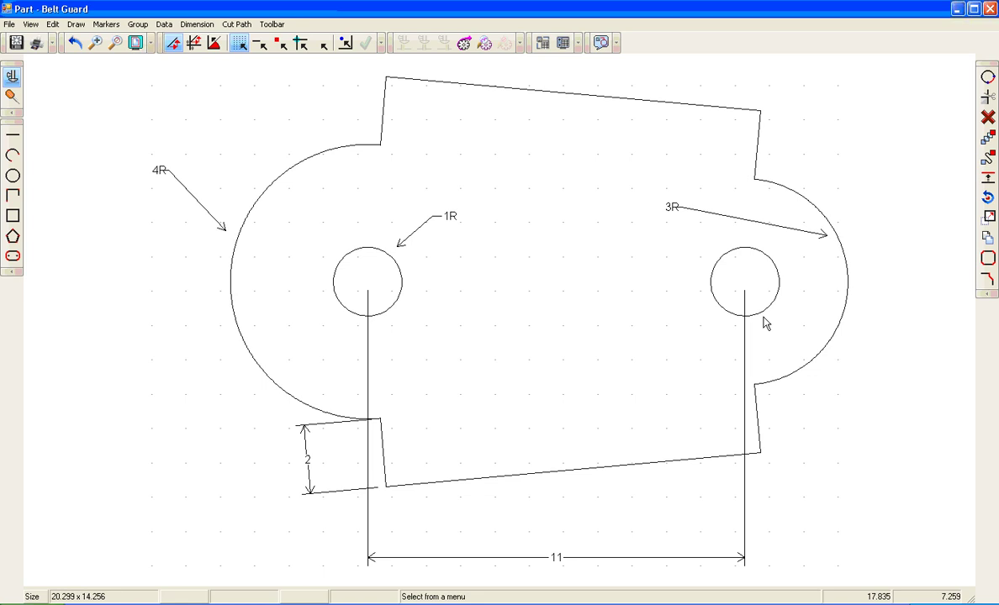
# Draw two overlapping circles of radius 1 in the empty area beside the existing belt guard, their centers one grid point apart horizontally.
pyautogui.scroll(-3, 18, 168)
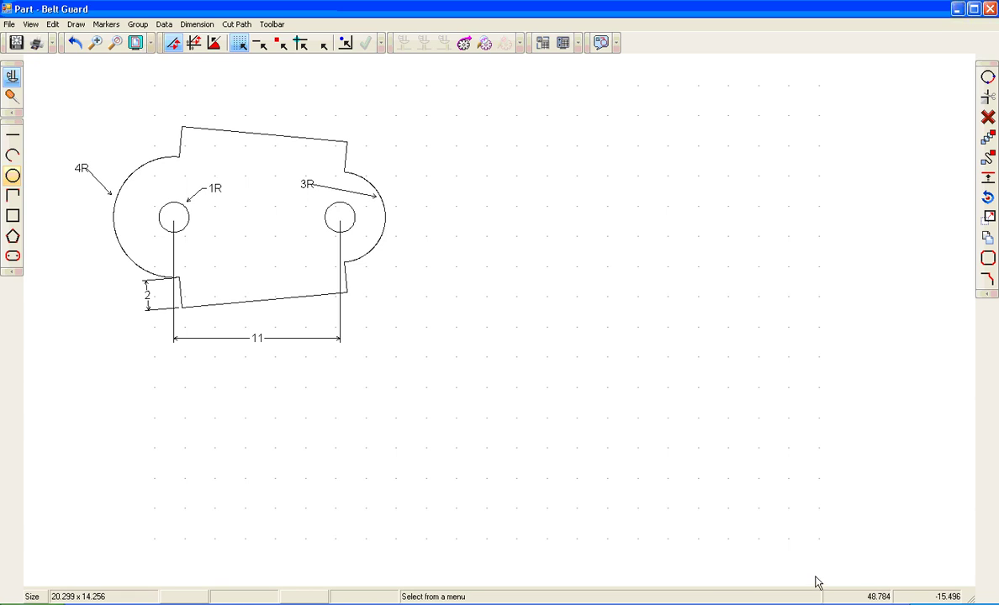
pyautogui.press('Escape')
pyautogui.scroll(2, 866, 473)
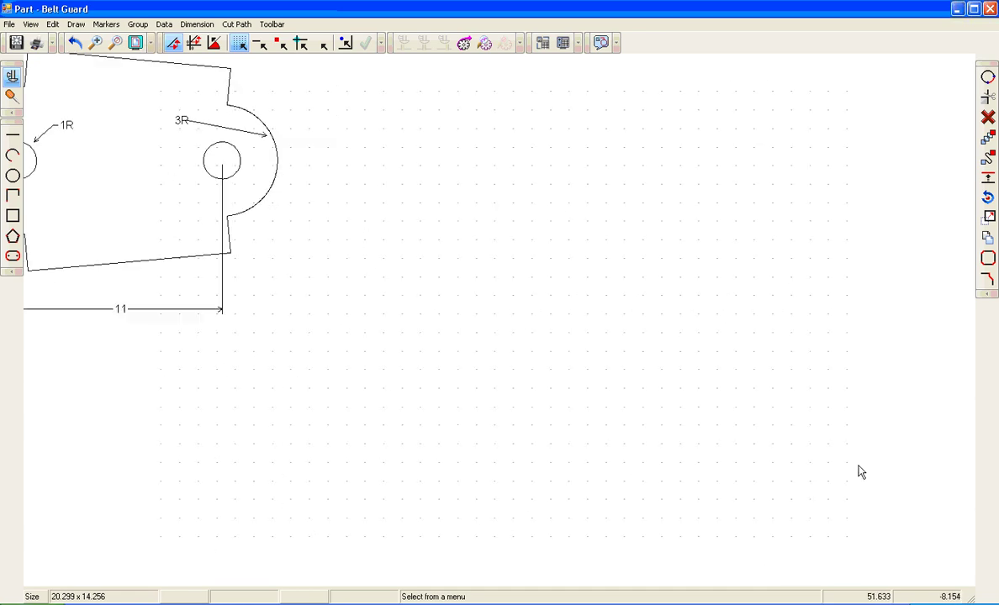
pyautogui.scroll(1, 883, 480)
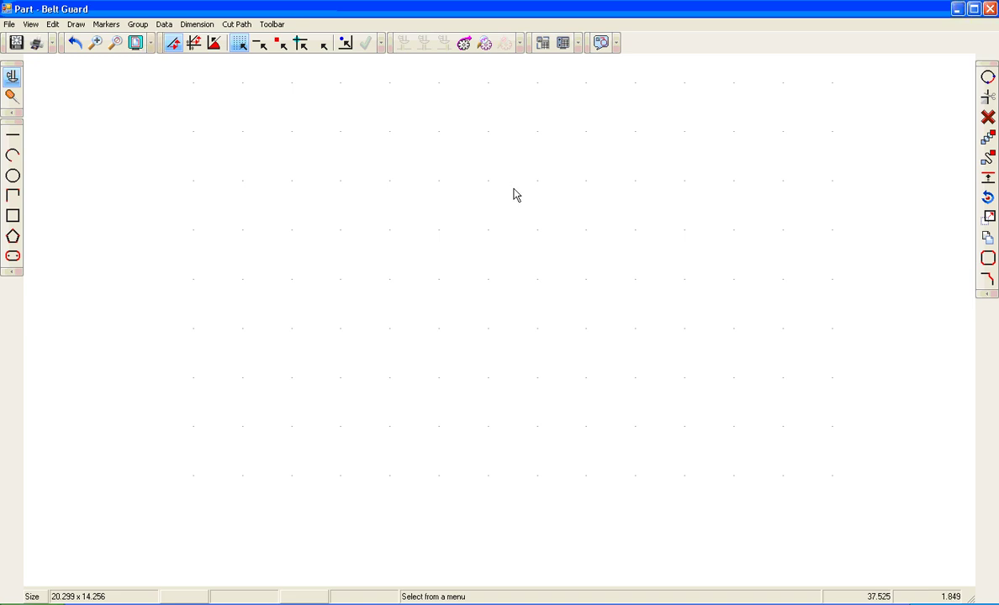
pyautogui.click(13, 176)
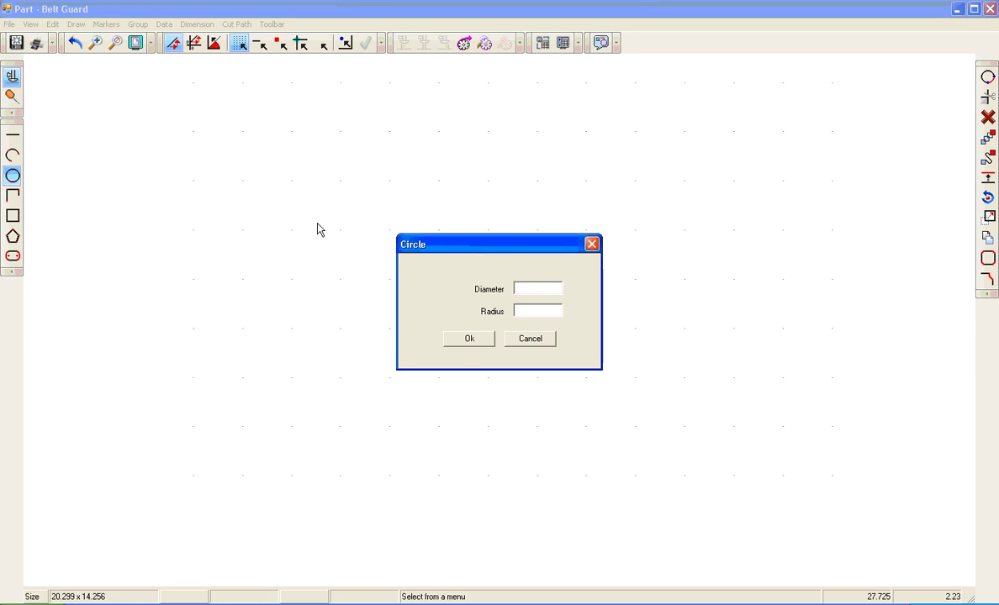
pyautogui.press('Return')
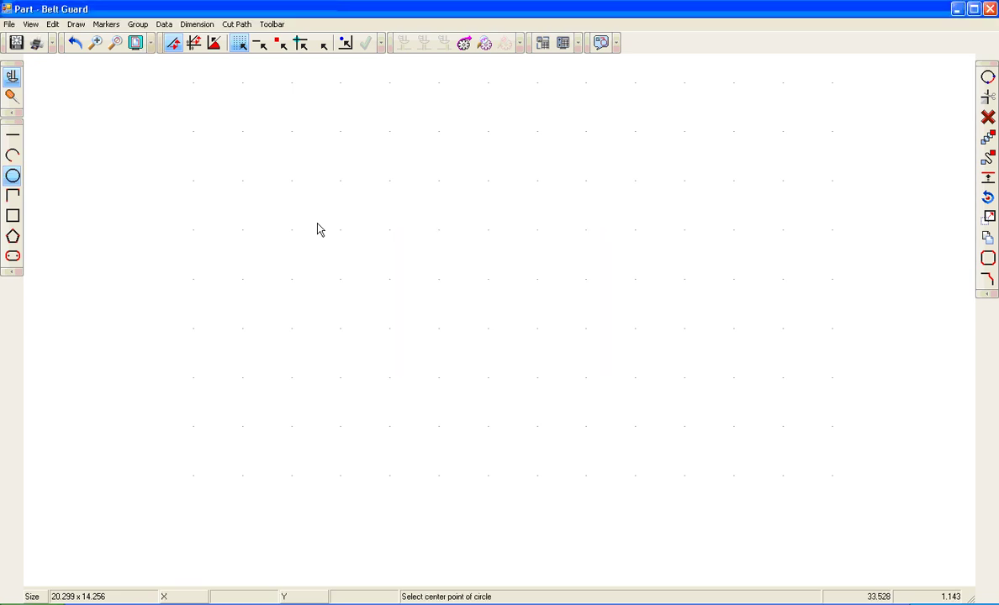
pyautogui.click(251, 338)
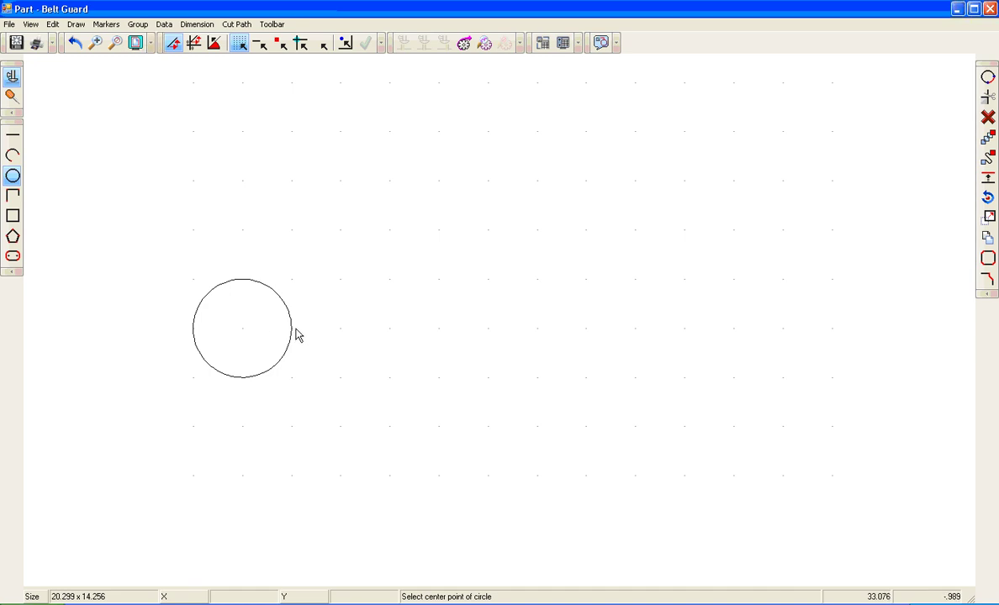
pyautogui.click(292, 336)
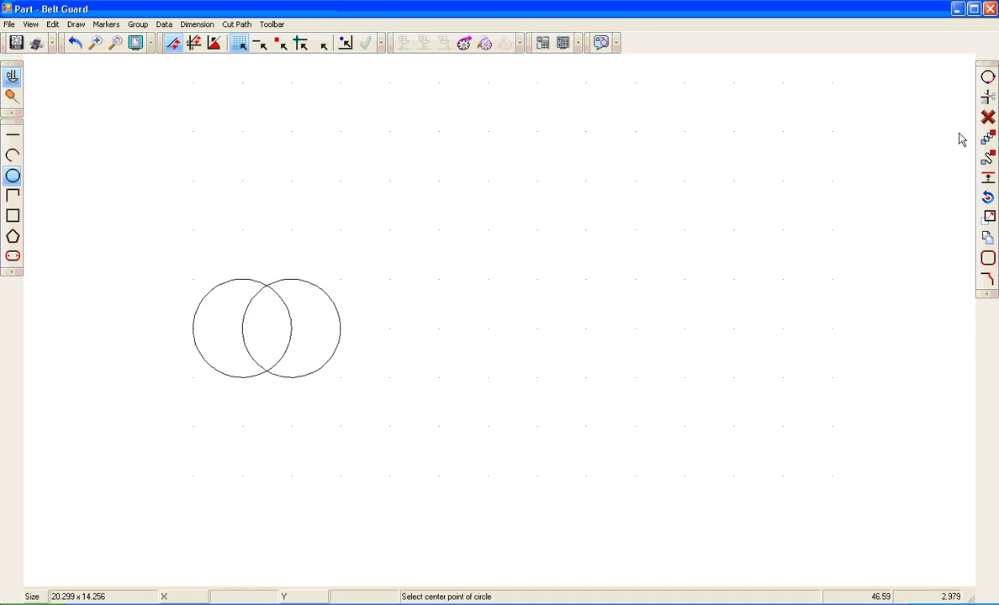
# Move the right one of the two overlapping circles by 10 in X.
pyautogui.click(988, 139)
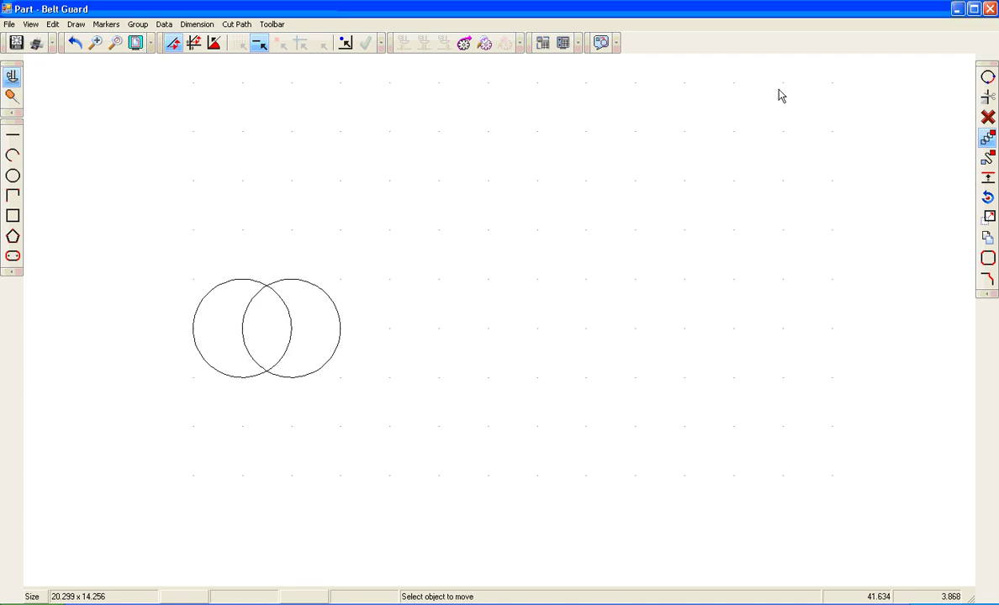
pyautogui.click(318, 370)
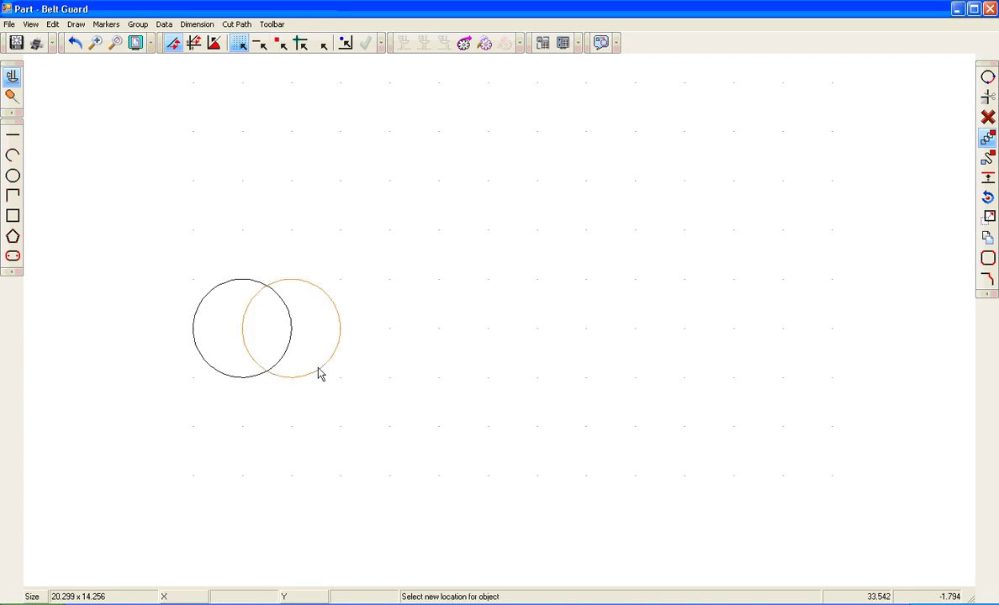
pyautogui.write('10')
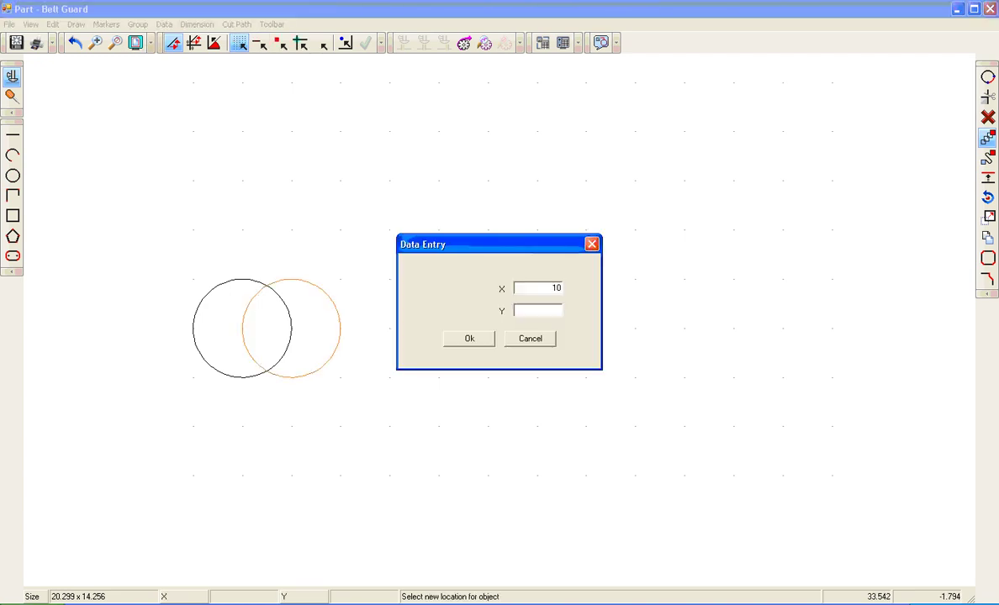
pyautogui.press('Return')
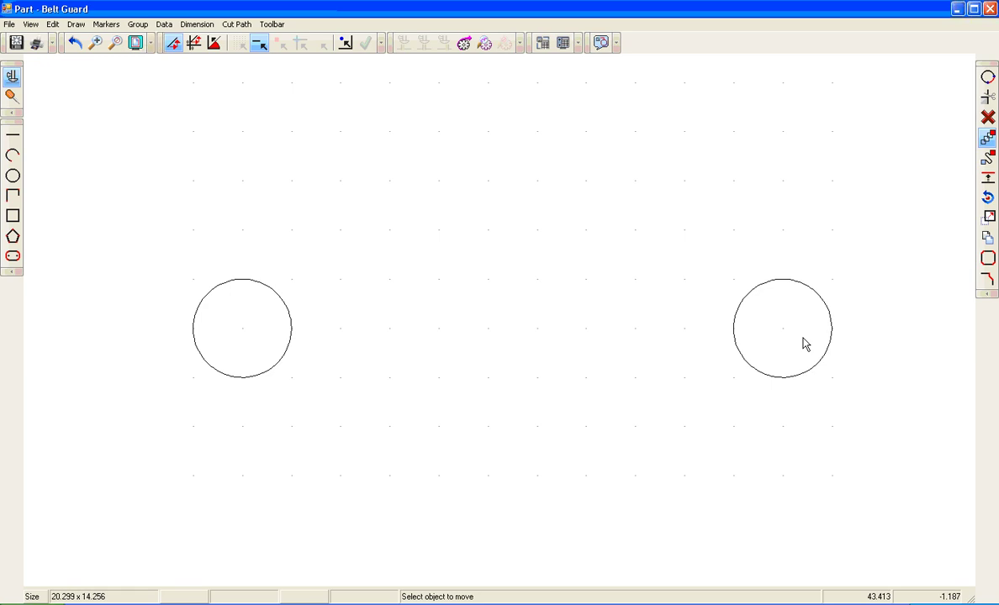
# Draw a circle of radius 3 concentric with the right small circle.
pyautogui.click(13, 176)
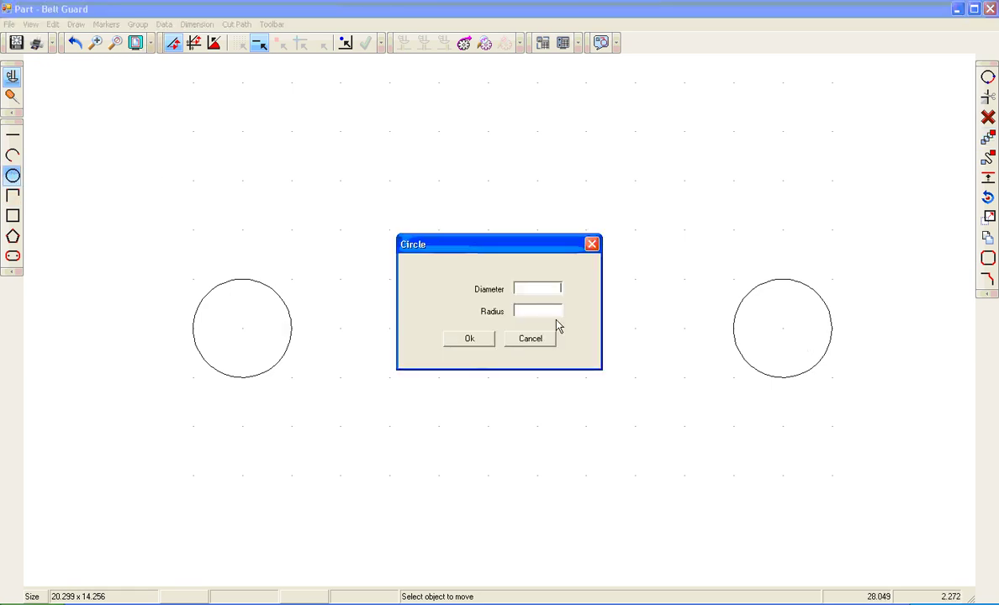
pyautogui.press('Return')
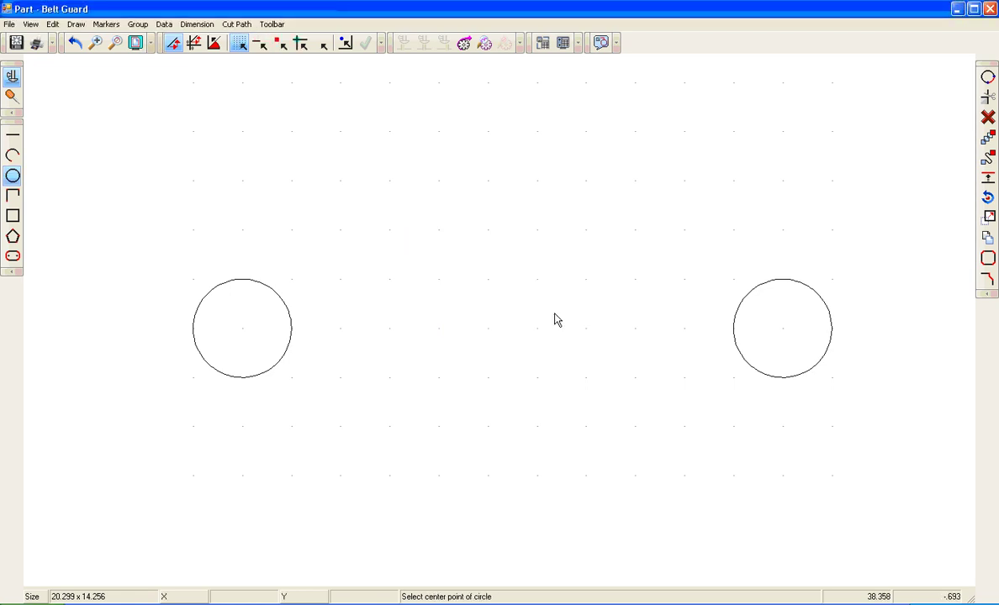
pyautogui.click(782, 332)
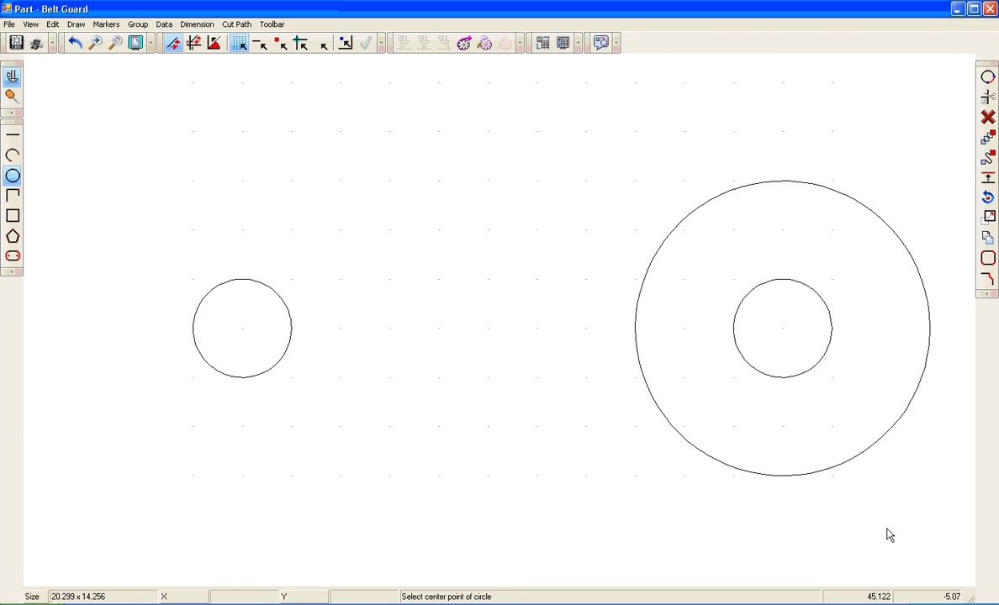
# Draw a circle of radius 4 concentric with the left small circle.
pyautogui.click(13, 175)
pyautogui.write('1')
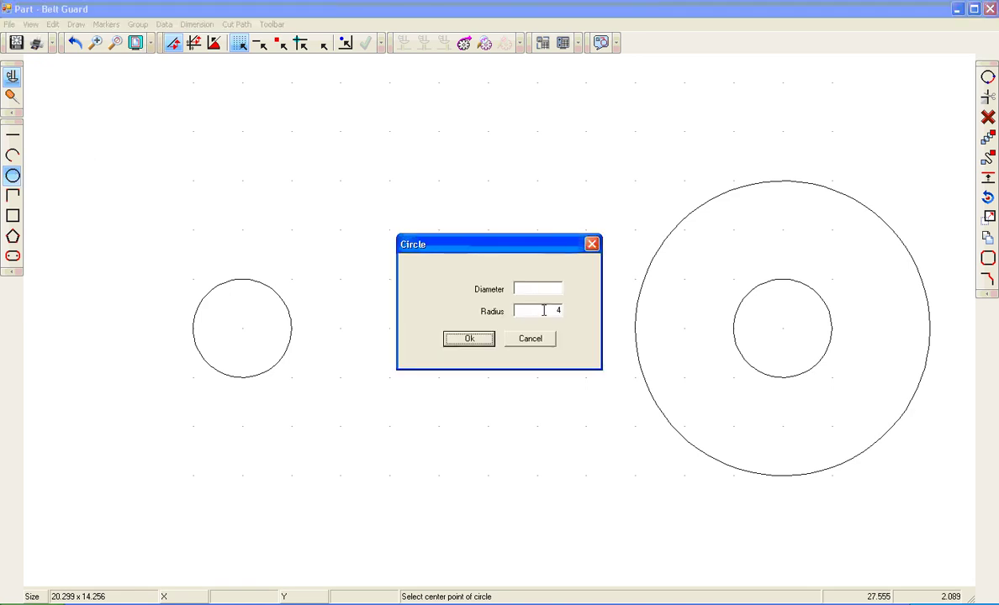
pyautogui.press('Return')
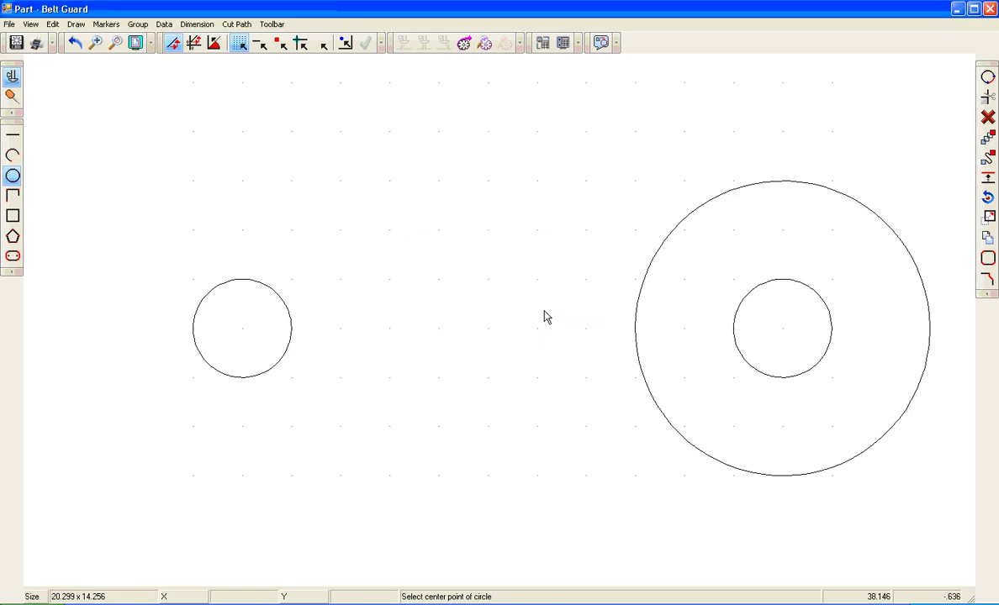
pyautogui.click(242, 328)
pyautogui.scroll(-3, 547, 359)
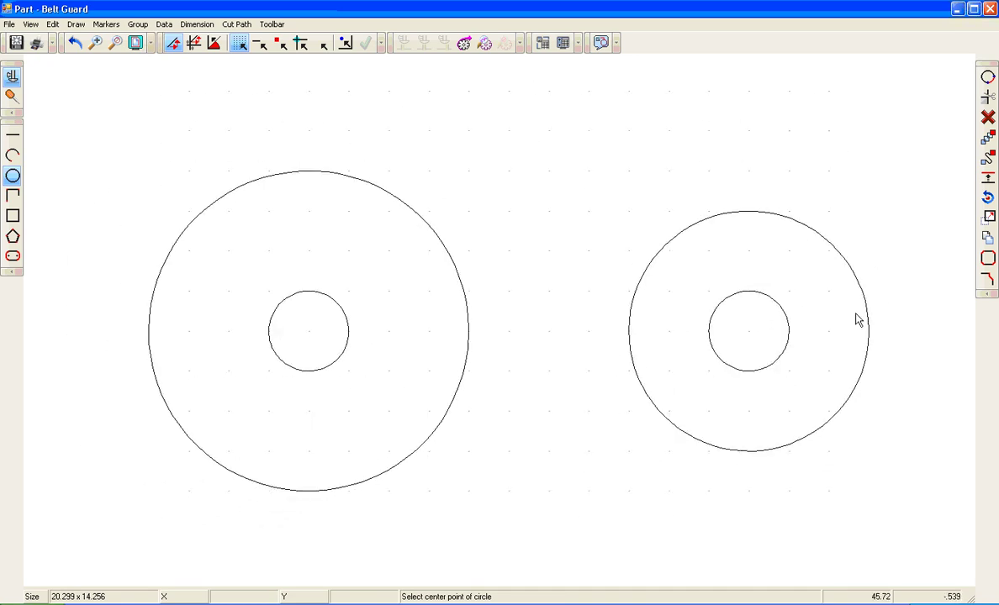
pyautogui.scroll(-1, 191, 303)
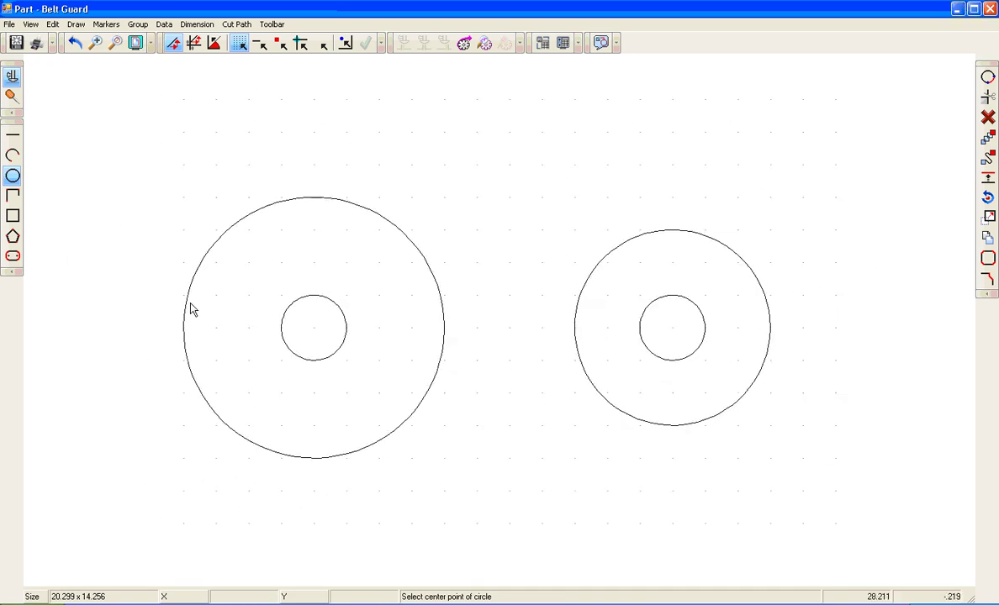
# Add outside tangent lines between the two large circles.
pyautogui.click(78, 25)
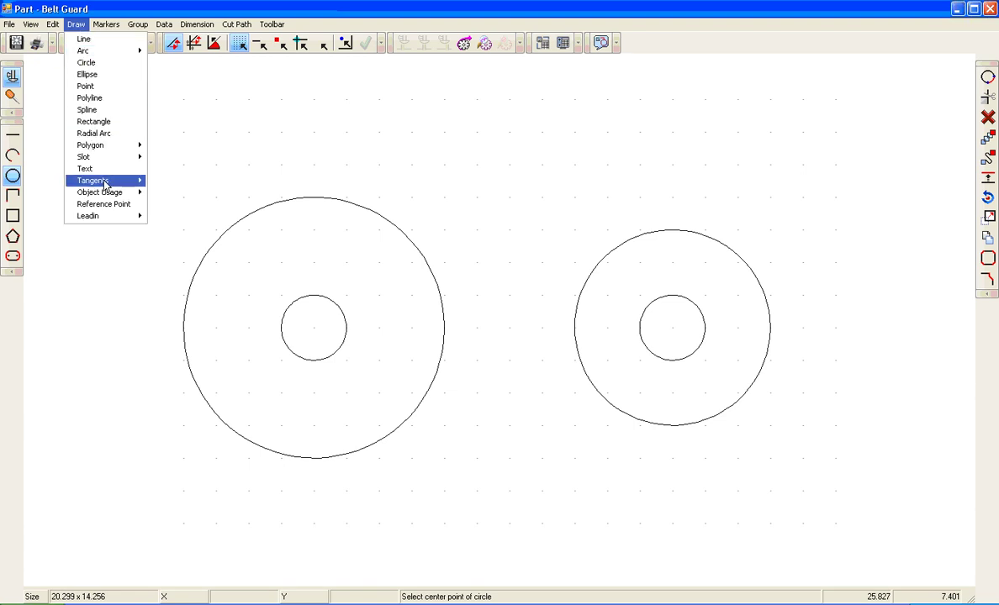
pyautogui.moveTo(106, 185)
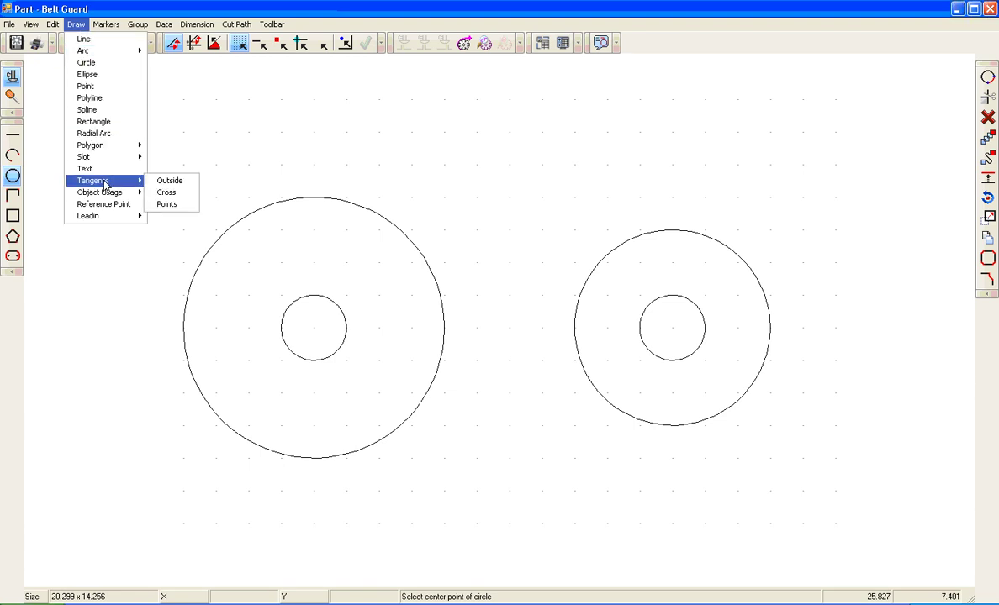
pyautogui.click(166, 181)
pyautogui.click(444, 314)
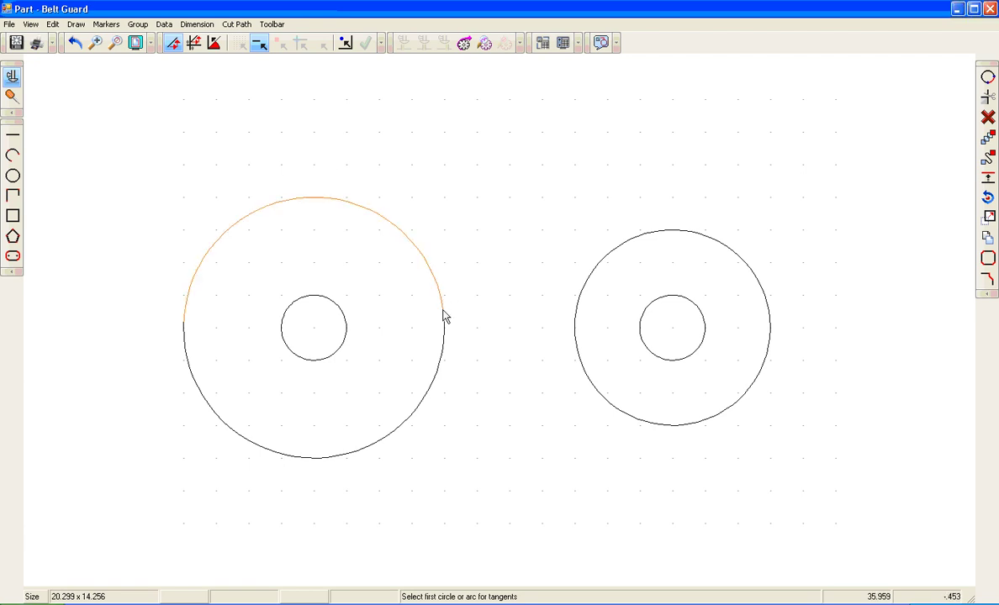
pyautogui.click(580, 303)
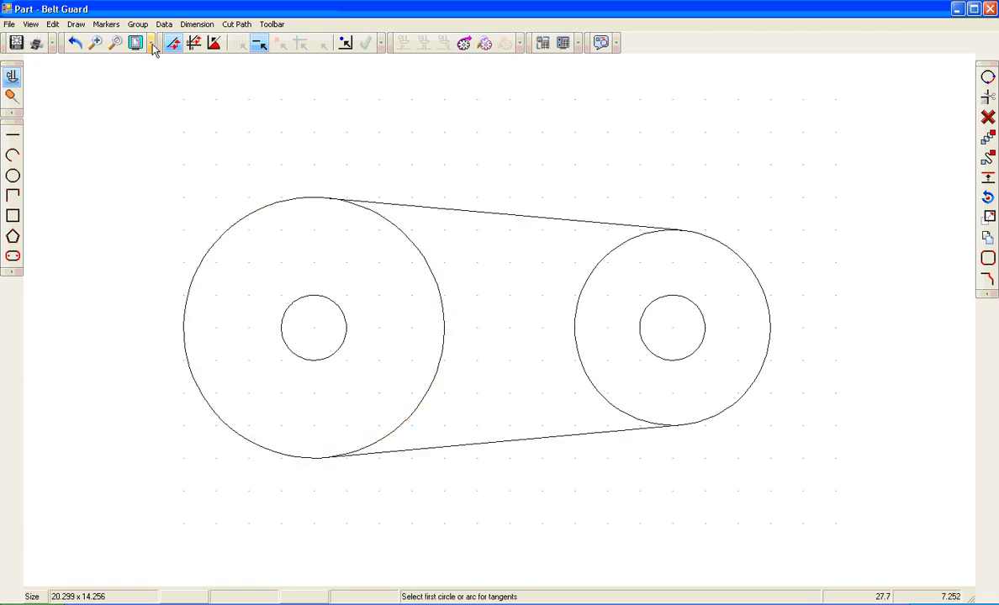
# Create parallels of the upper and lower tangent lines, each offset 2 towards the outside of the guard.
pyautogui.click(57, 24)
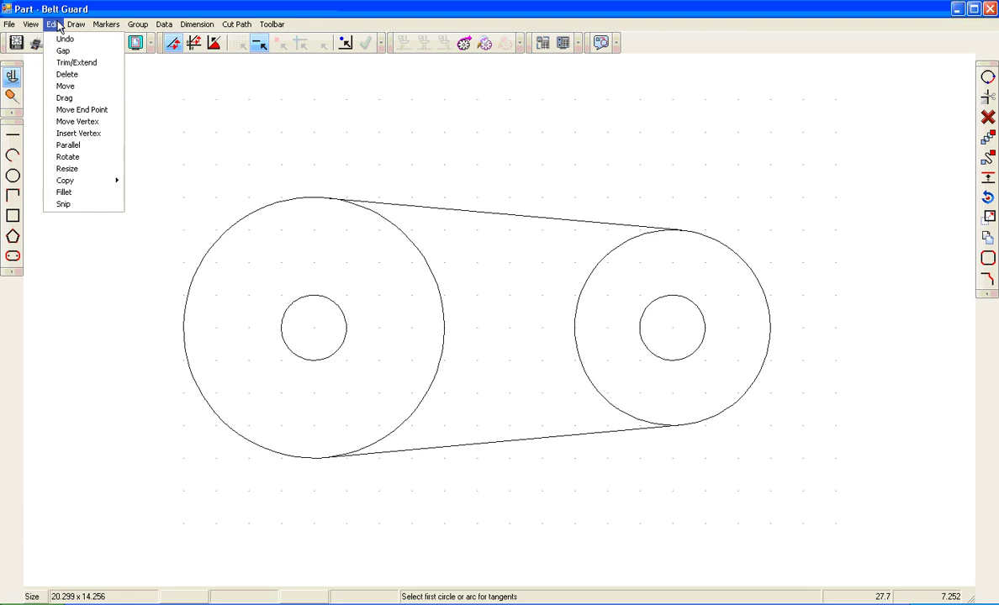
pyautogui.click(68, 144)
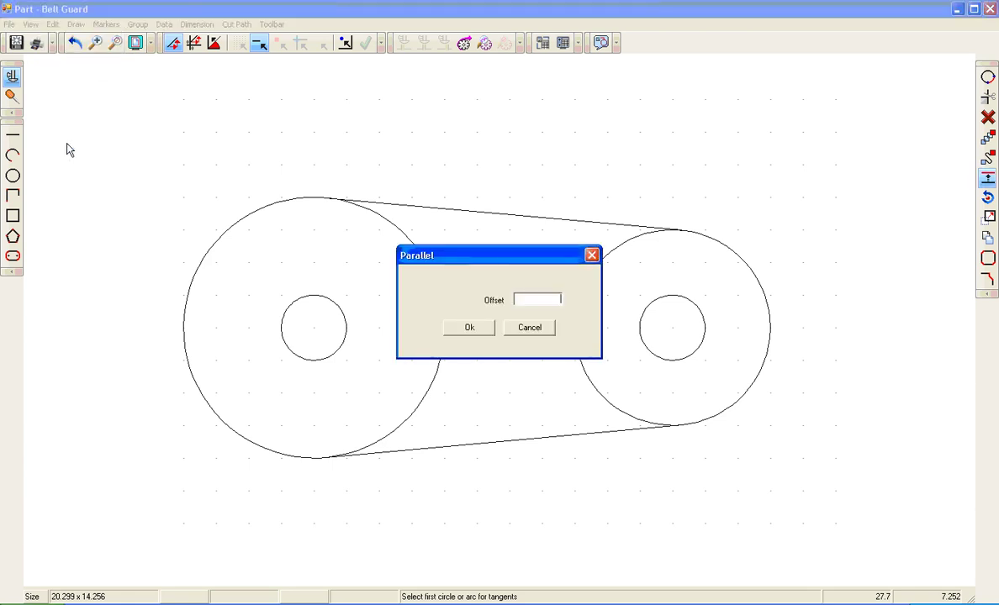
pyautogui.write('2')
pyautogui.press('Return')
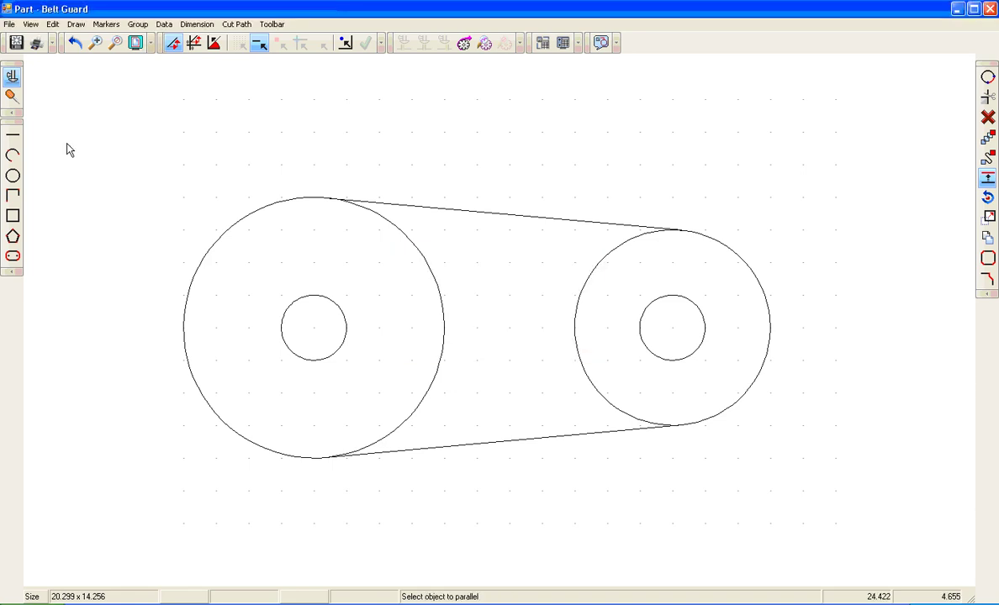
pyautogui.click(521, 215)
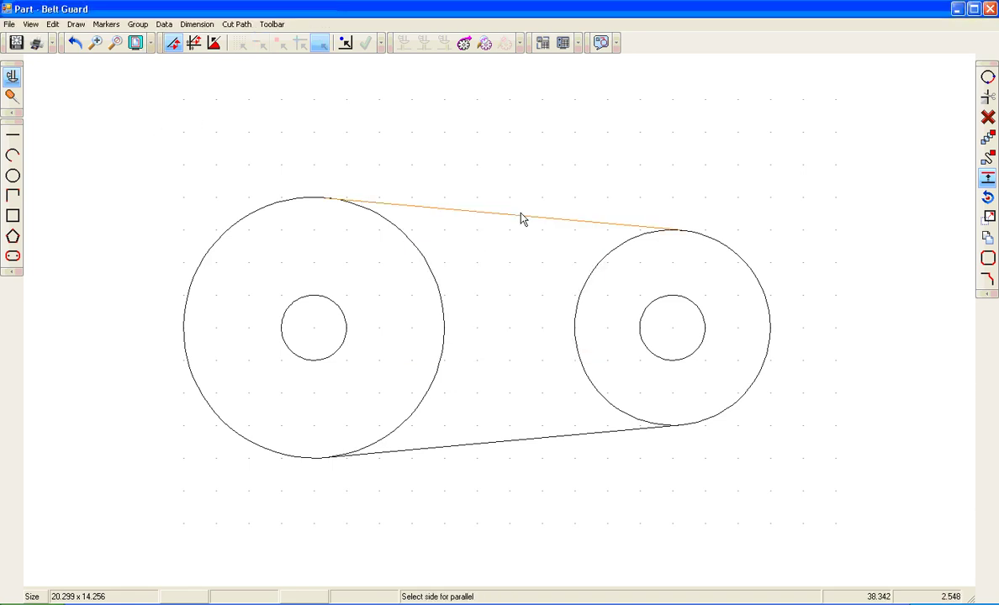
pyautogui.click(517, 207)
pyautogui.click(526, 454)
pyautogui.click(528, 472)
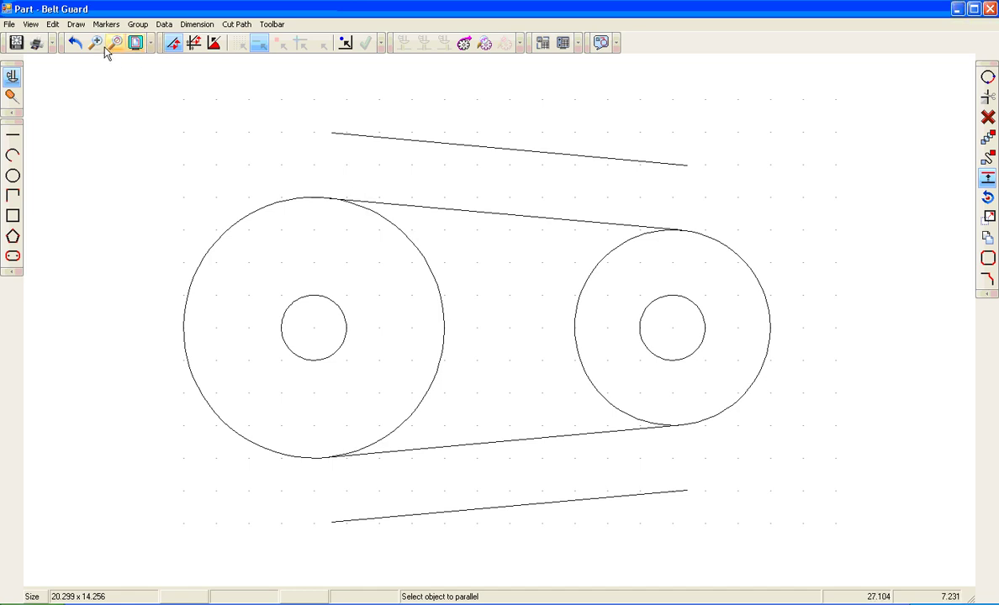
# Gap the large left circle between its two tangent points, removing the inner portion facing the right circle.
pyautogui.click(53, 25)
pyautogui.click(64, 52)
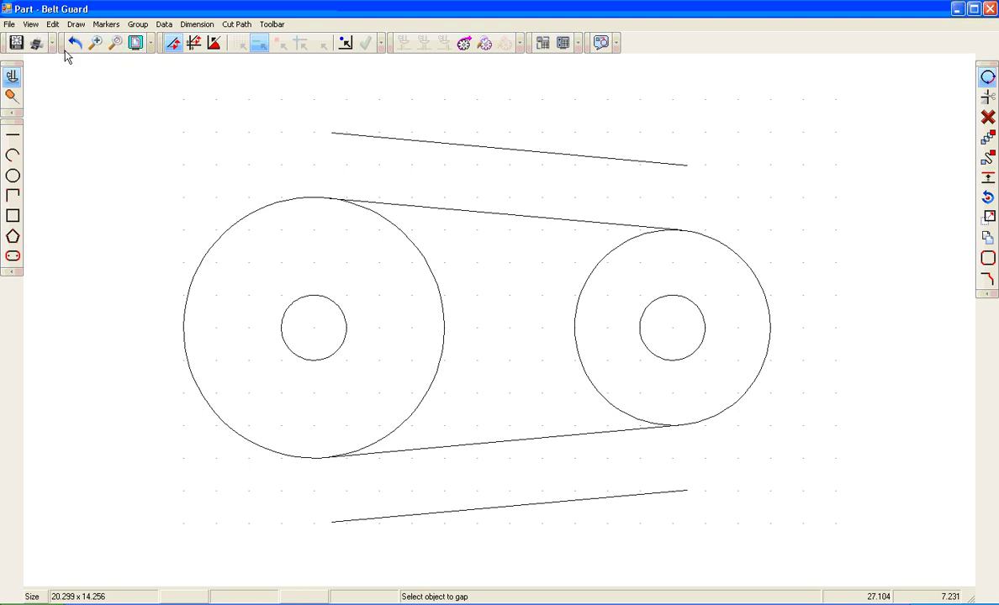
pyautogui.click(245, 216)
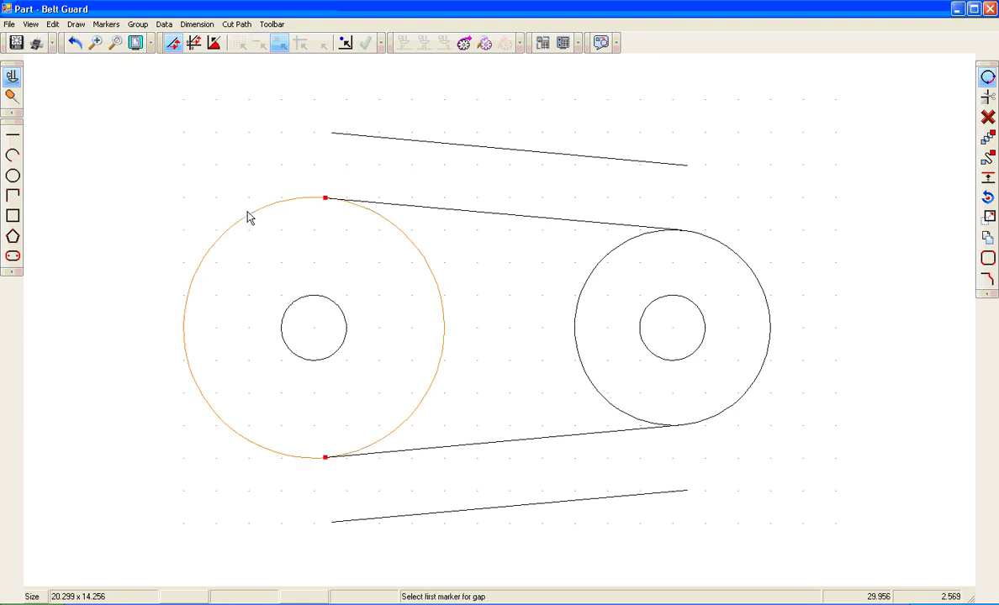
pyautogui.click(326, 199)
pyautogui.click(326, 457)
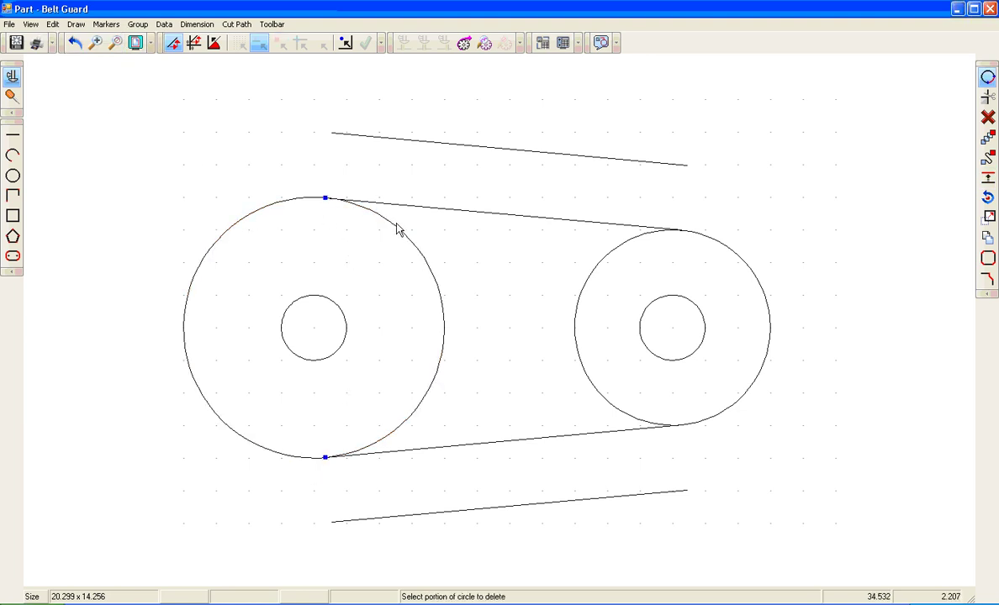
pyautogui.click(444, 331)
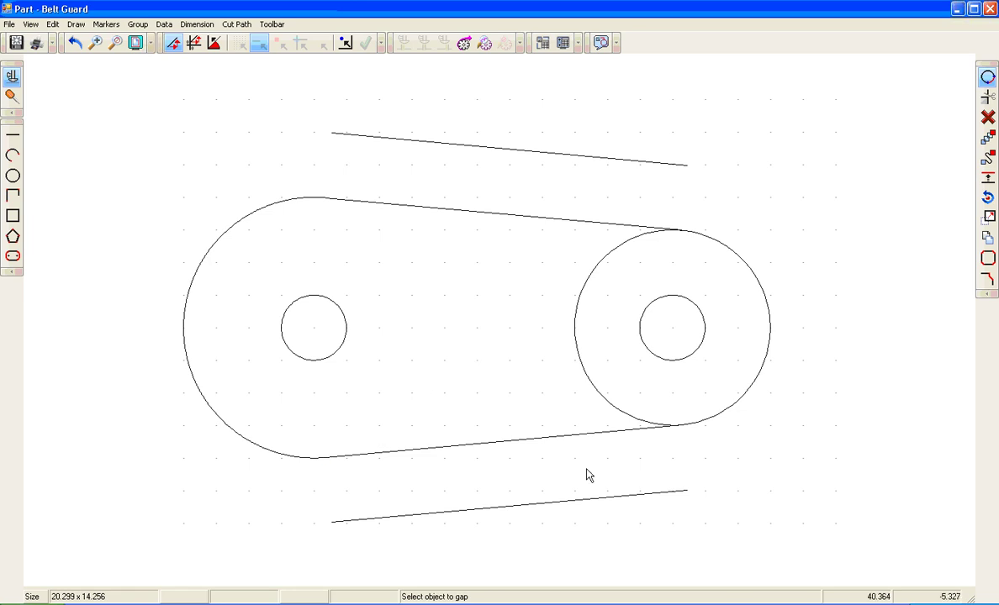
# Gap the large right circle between its two tangent points, removing the inner portion facing the left side.
pyautogui.click(675, 232)
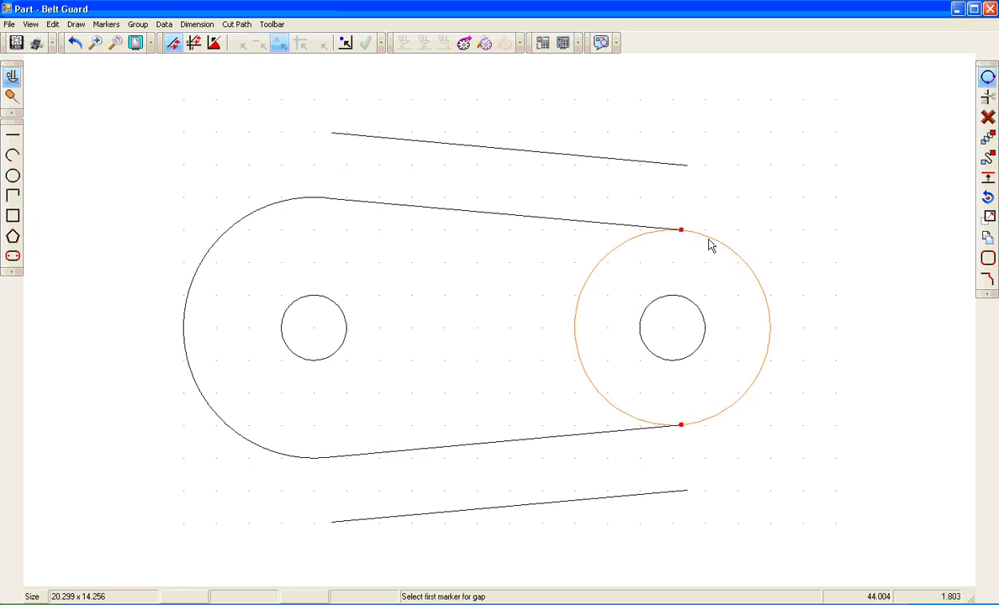
pyautogui.click(680, 230)
pyautogui.click(680, 426)
pyautogui.click(632, 411)
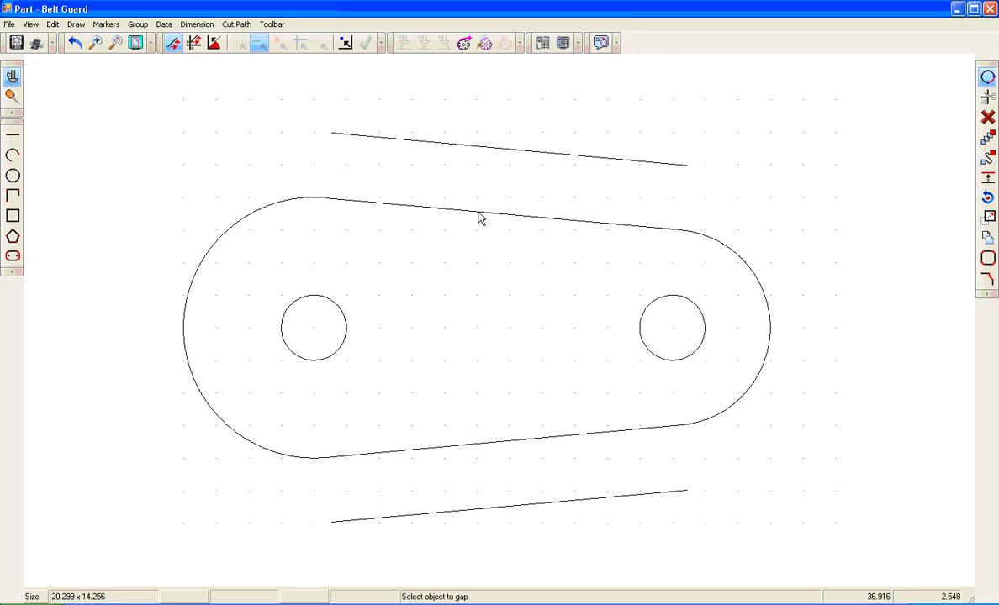
# Delete the two inner tangent lines connecting the large arcs, keeping the offset parallel lines.
pyautogui.click(988, 117)
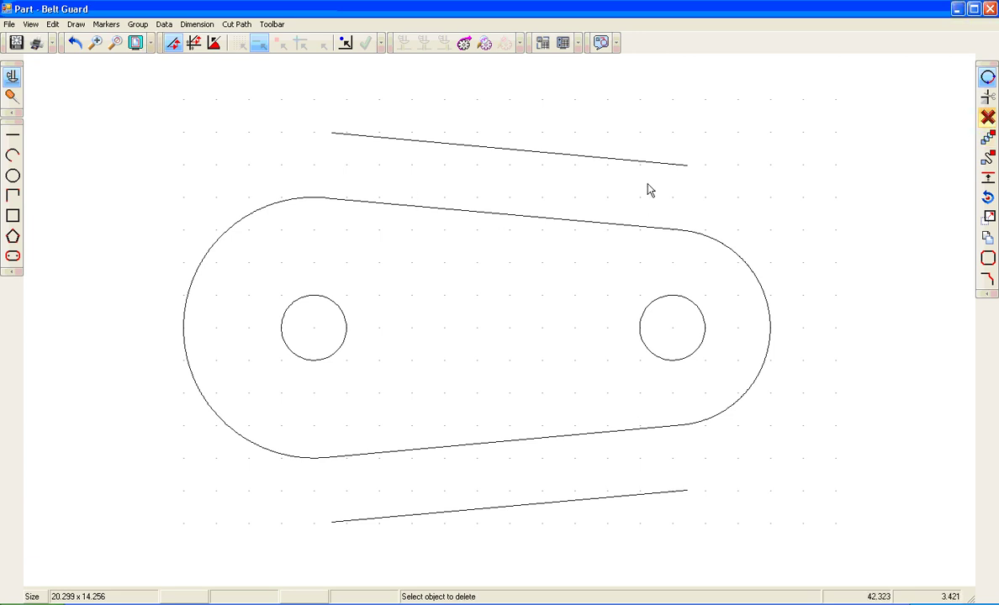
pyautogui.click(545, 217)
pyautogui.click(520, 439)
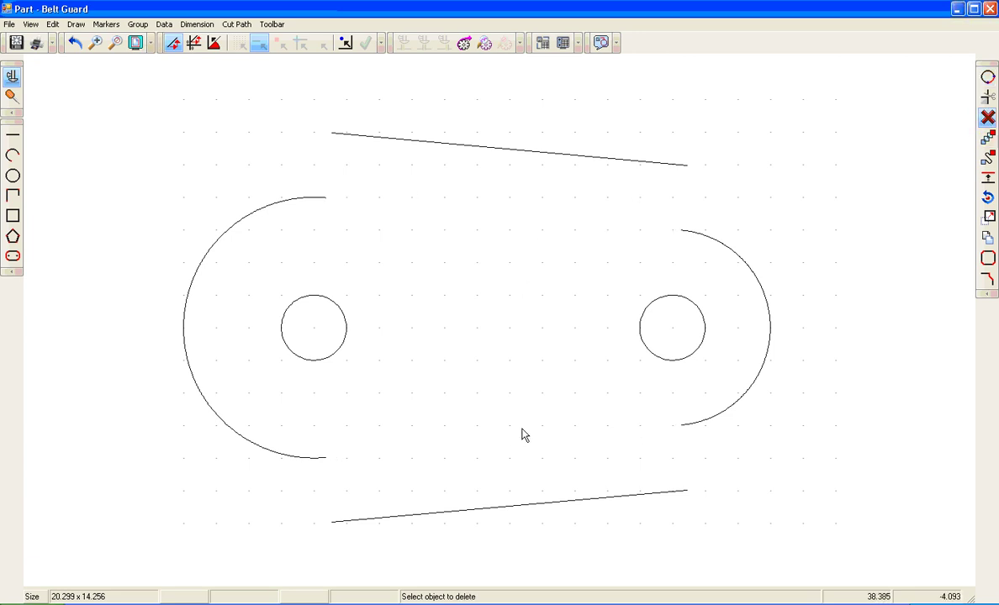
# Draw lines joining both ends of the large left arc to the left endpoints of the upper and lower offset lines.
pyautogui.click(12, 135)
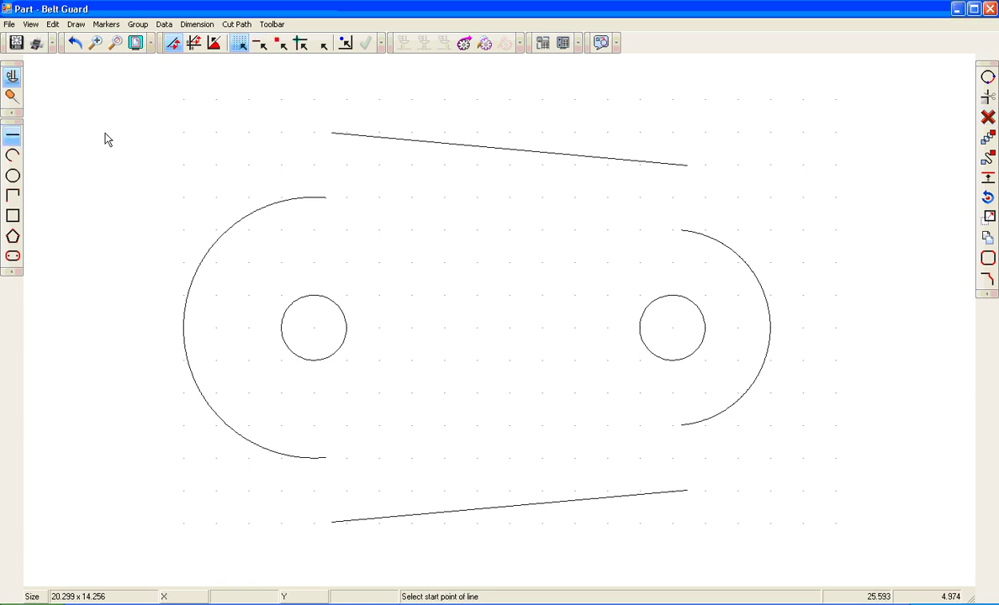
pyautogui.click(260, 45)
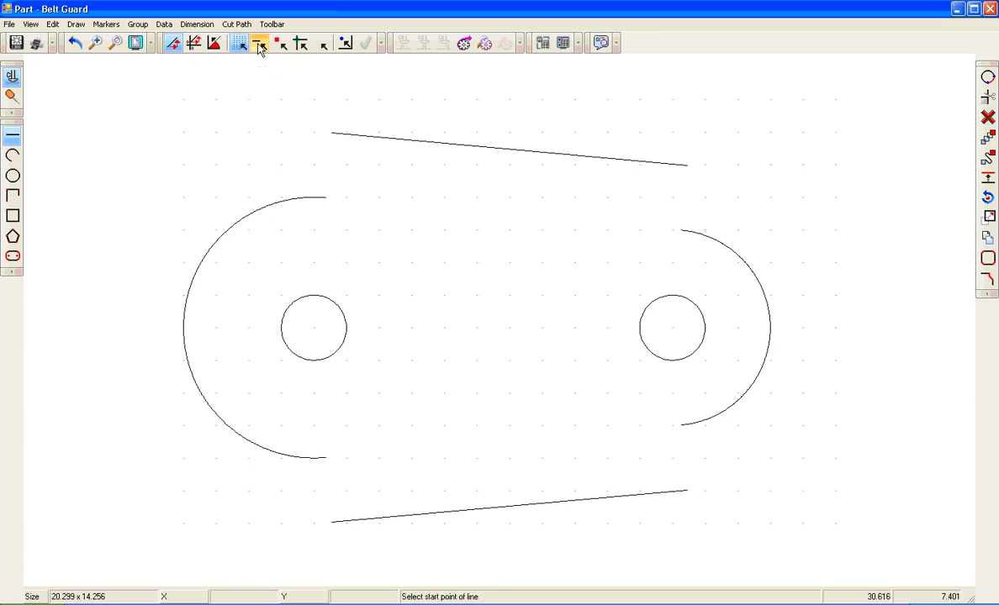
pyautogui.click(330, 167)
pyautogui.click(328, 202)
pyautogui.click(327, 465)
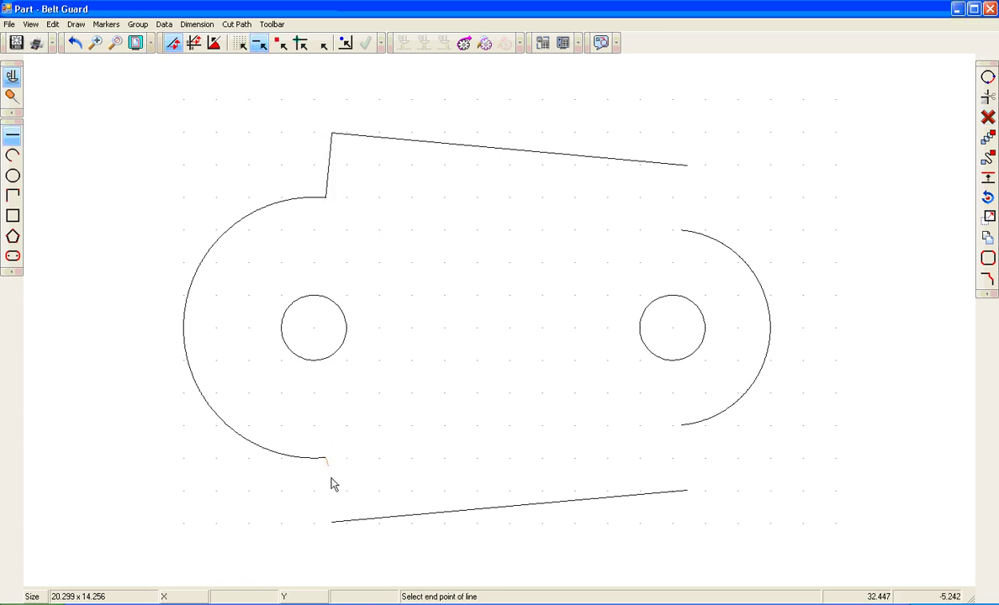
pyautogui.click(330, 522)
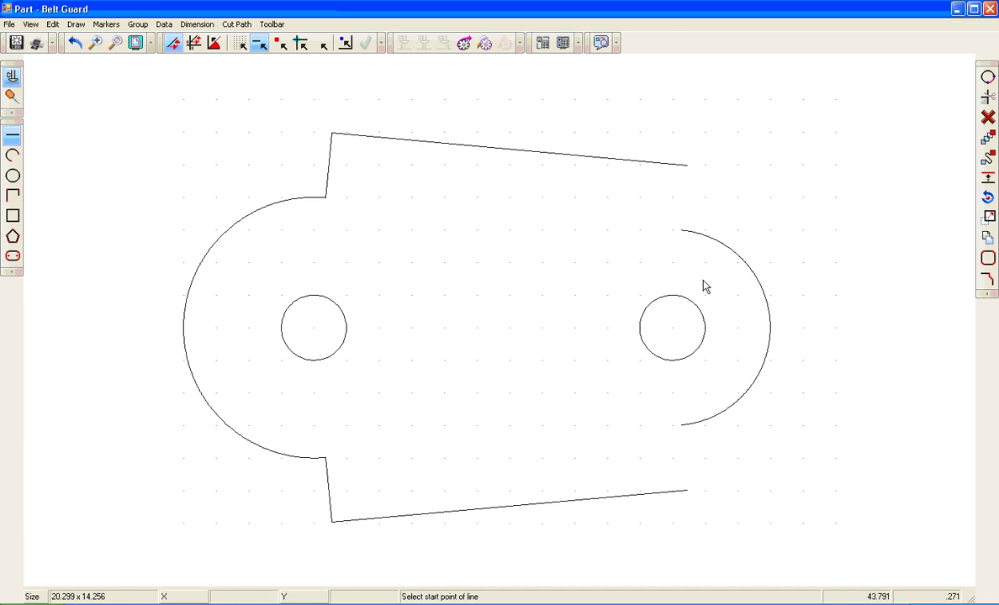
# Draw lines joining both ends of the right arc to the right endpoints of the upper and lower offset lines.
pyautogui.click(688, 167)
pyautogui.click(682, 230)
pyautogui.click(682, 427)
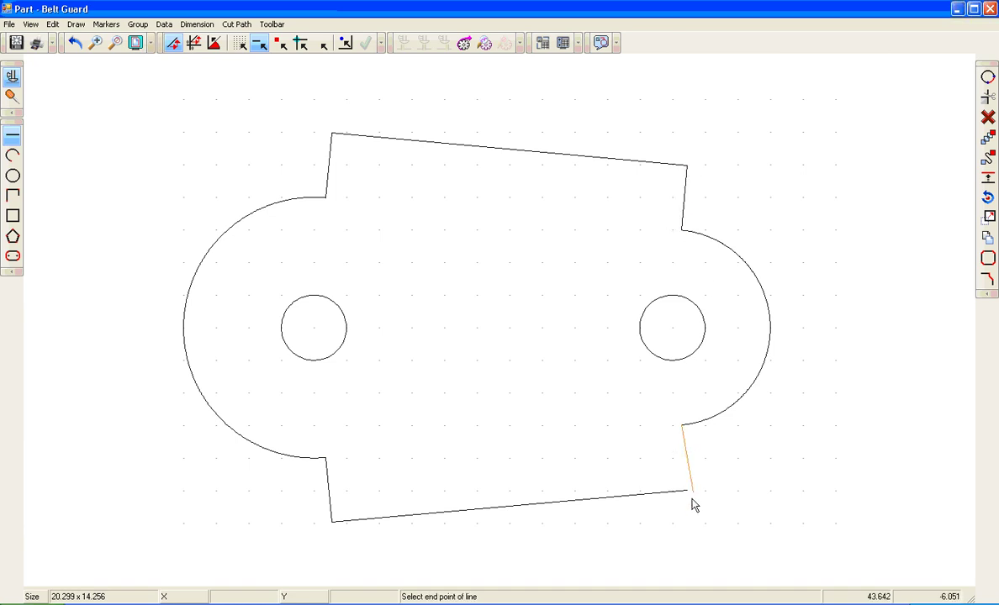
pyautogui.click(692, 502)
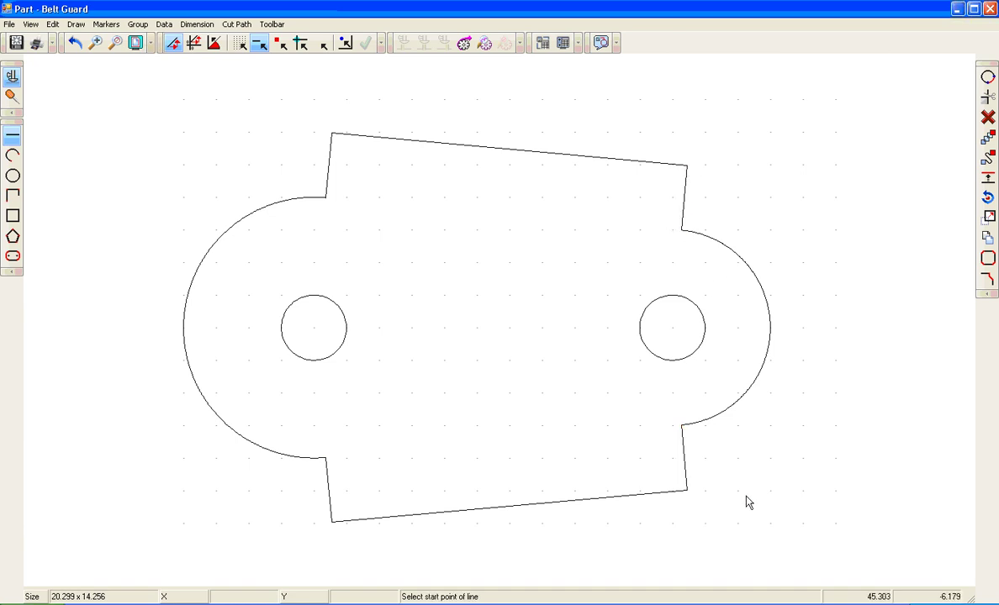
# Close the Belt Guard part without saving it and open the Round Flange part for editing.
pyautogui.scroll(-2, 644, 434)
pyautogui.scroll(-2, 761, 454)
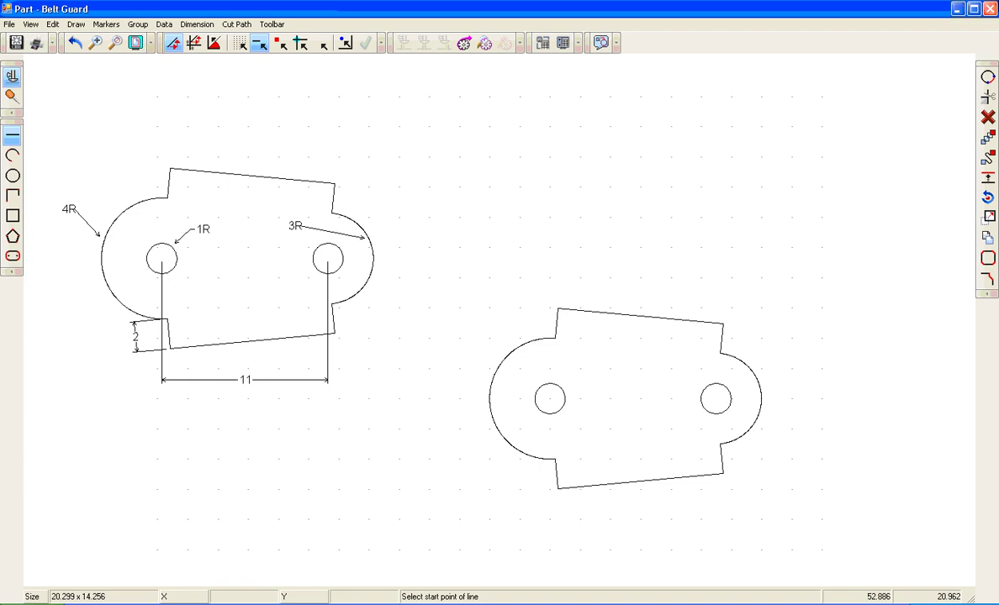
pyautogui.click(991, 8)
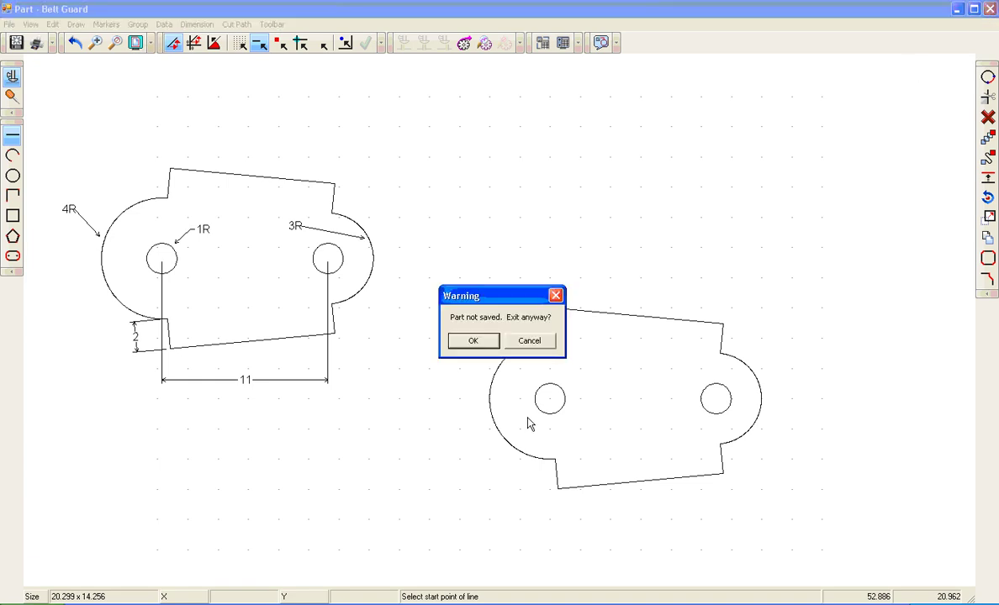
pyautogui.click(474, 341)
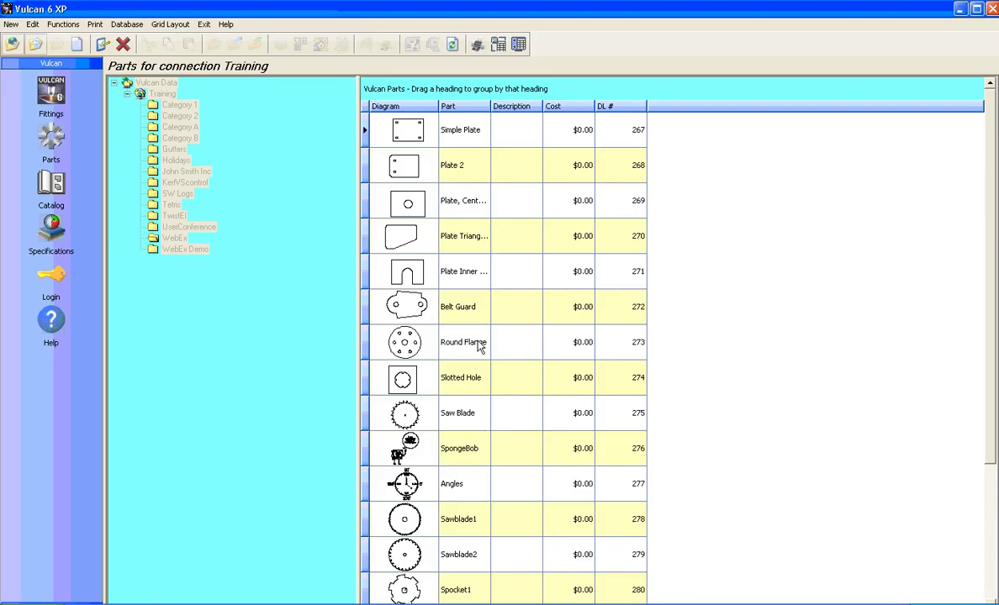
pyautogui.doubleClick(405, 347)
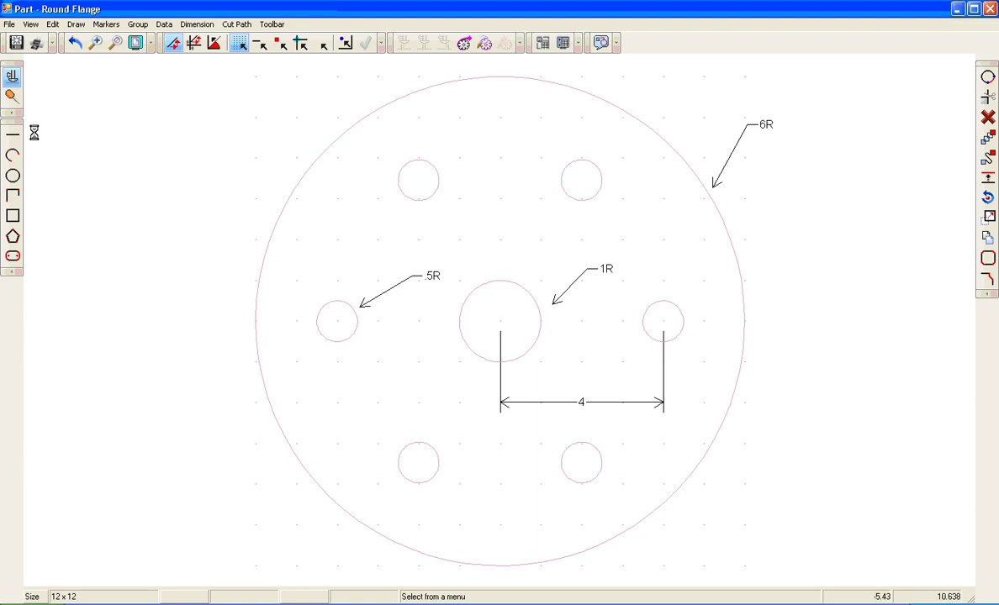
# Draw the flange's center hole as a radius 1 circle on a grid point in an empty area away from the original.
pyautogui.scroll(-3, 22, 120)
pyautogui.moveTo(22, 120)
pyautogui.mouseDown()
pyautogui.moveTo(466, 432)
pyautogui.moveTo(649, 390)
pyautogui.moveTo(662, 472)
pyautogui.moveTo(674, 475)
pyautogui.mouseUp()
pyautogui.click(12, 176)
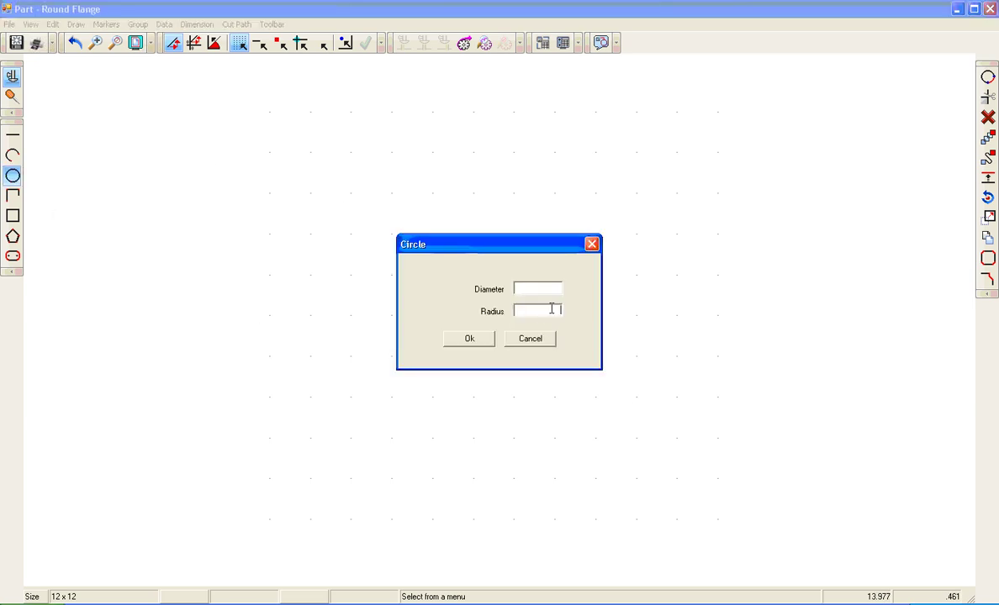
pyautogui.press('Return')
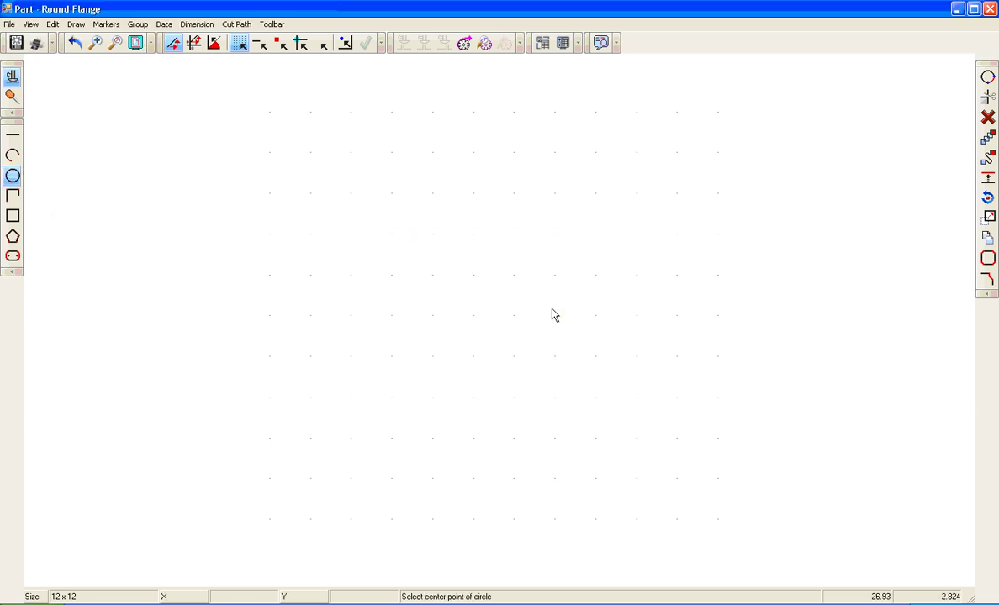
pyautogui.click(472, 321)
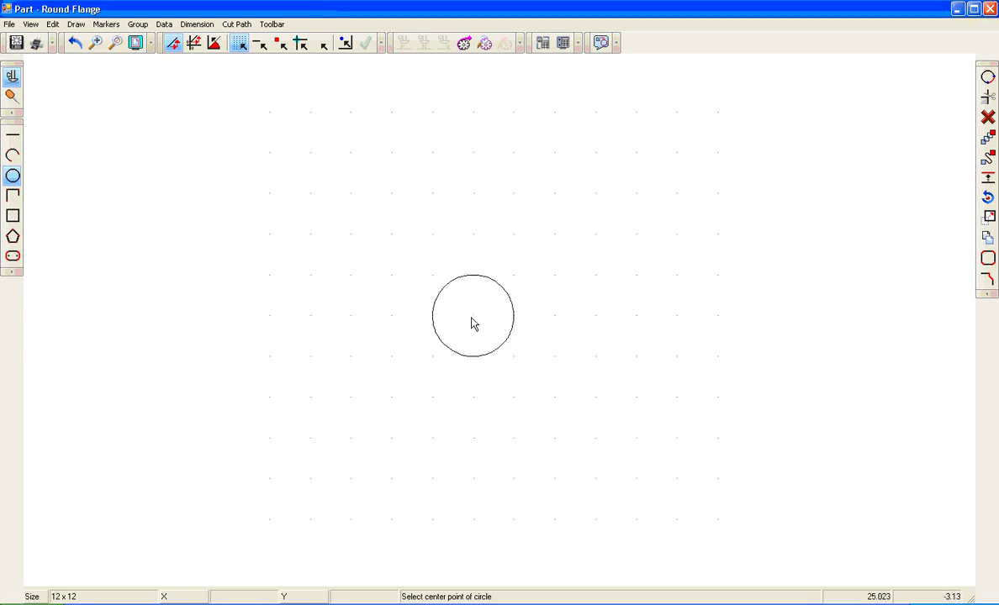
# Draw a radius 4 construction circle concentric with the center hole.
pyautogui.click(12, 176)
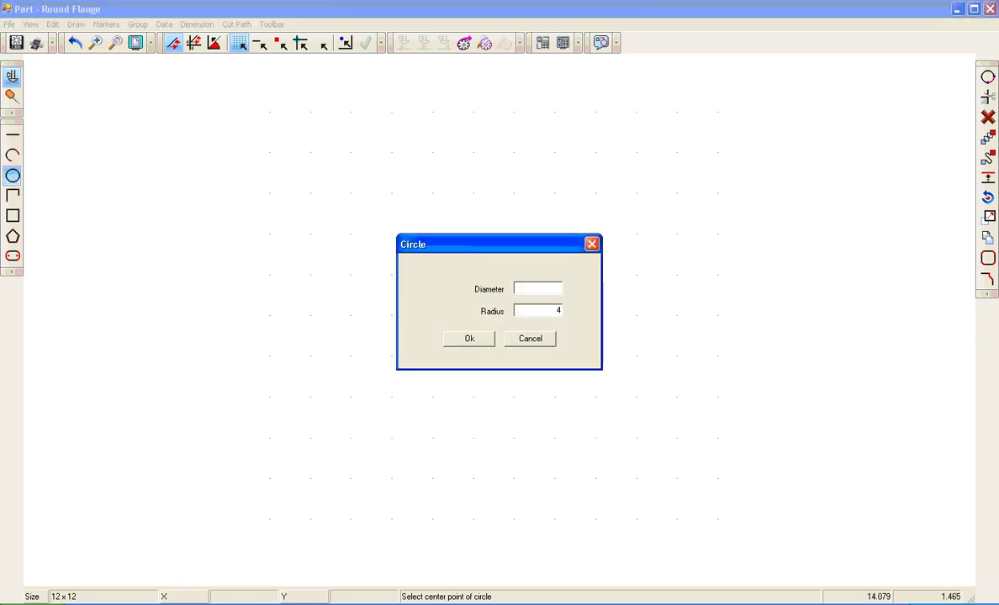
pyautogui.write('4')
pyautogui.press('Return')
pyautogui.click(475, 321)
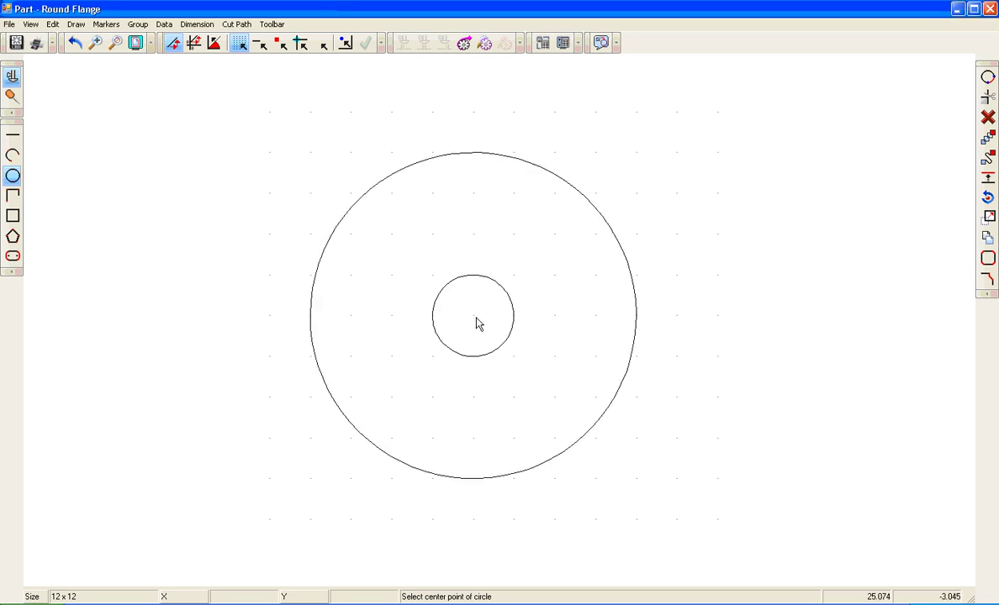
# Draw the flange's outer edge as a radius 6 circle concentric with the center hole.
pyautogui.click(13, 176)
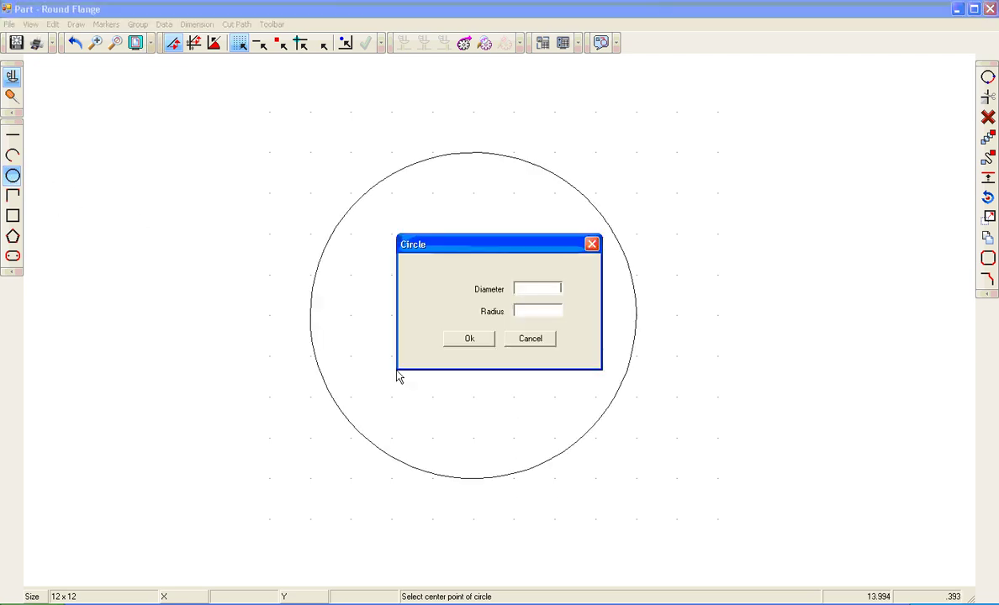
pyautogui.click(533, 313)
pyautogui.write('1')
pyautogui.press('Return')
pyautogui.click(475, 321)
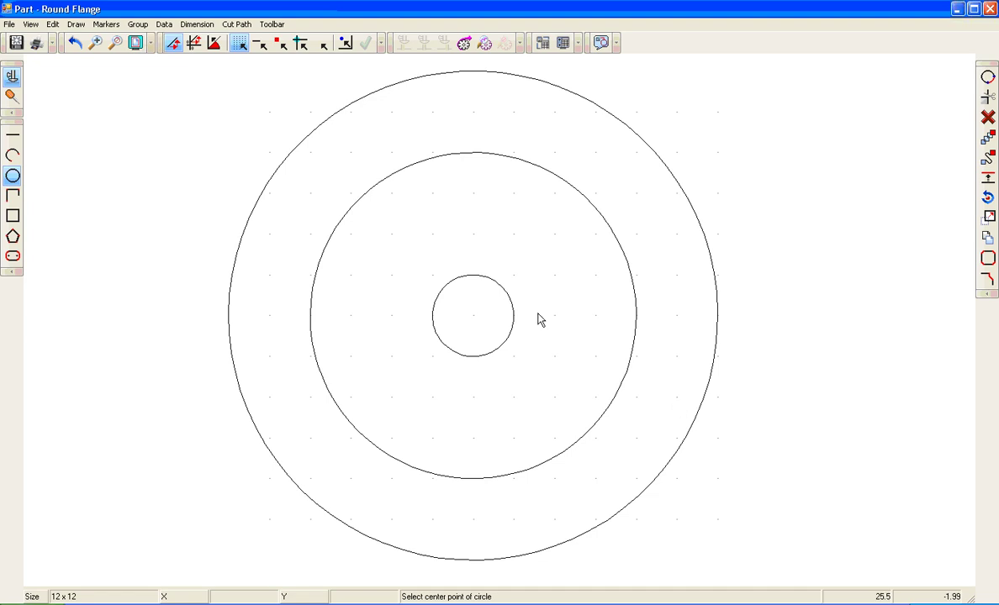
# Mark the radius 4 construction circle with 6 divisions.
pyautogui.click(107, 24)
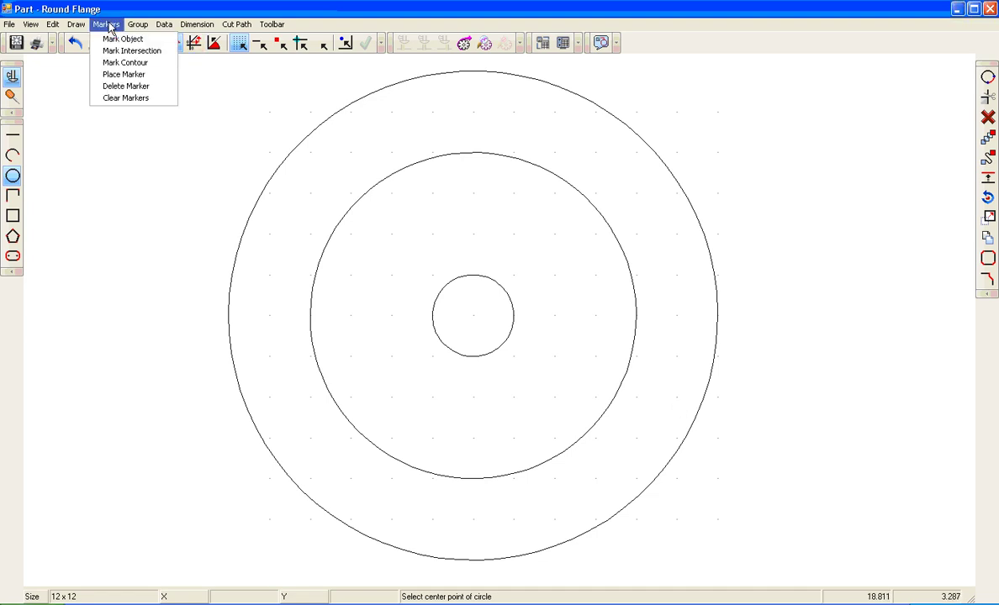
pyautogui.click(114, 39)
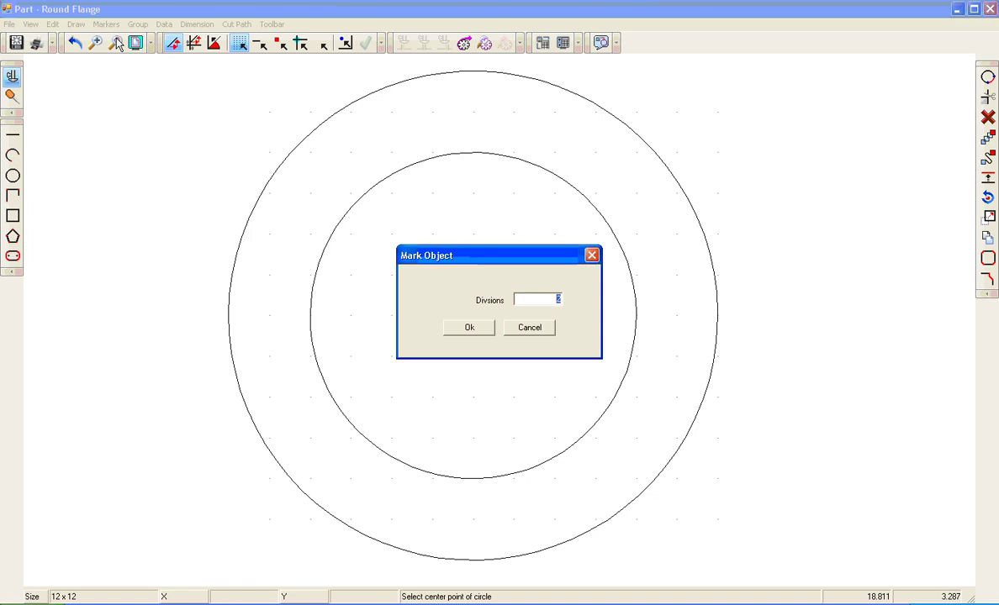
pyautogui.write('6')
pyautogui.press('Return')
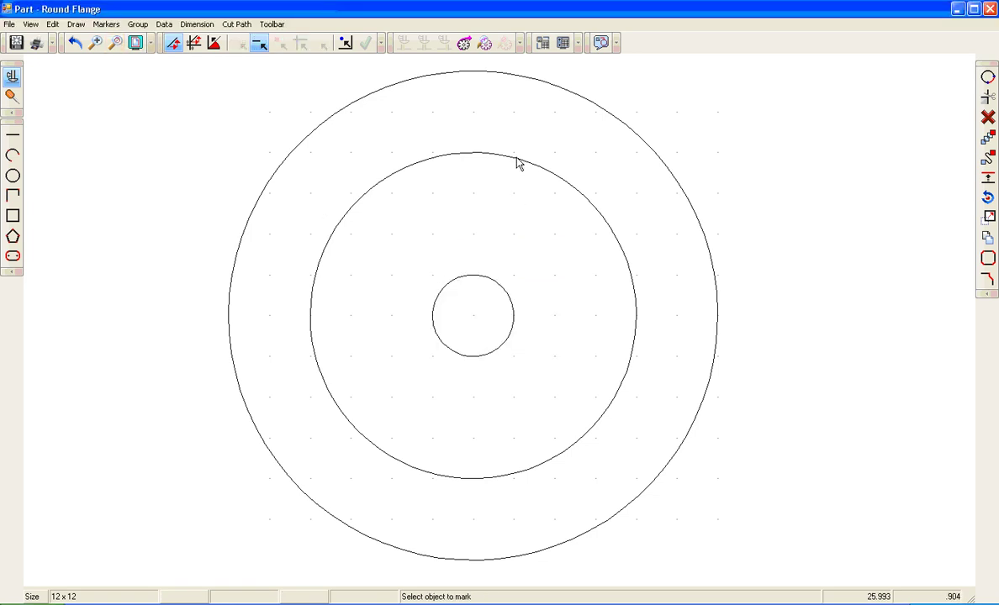
pyautogui.click(636, 306)
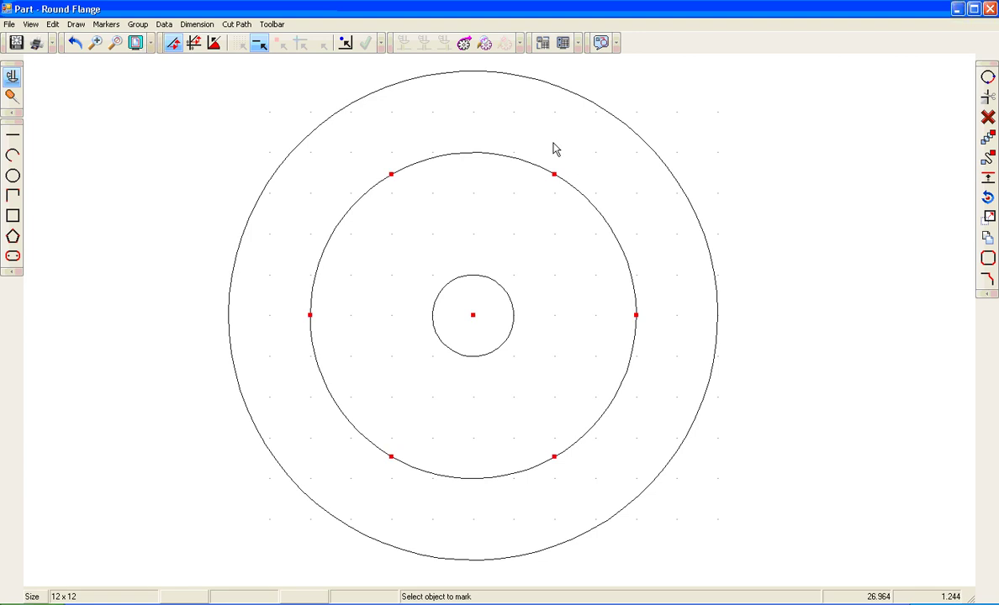
# Place six circles of radius .5 centered on the markers around the radius 4 construction circle.
pyautogui.click(12, 175)
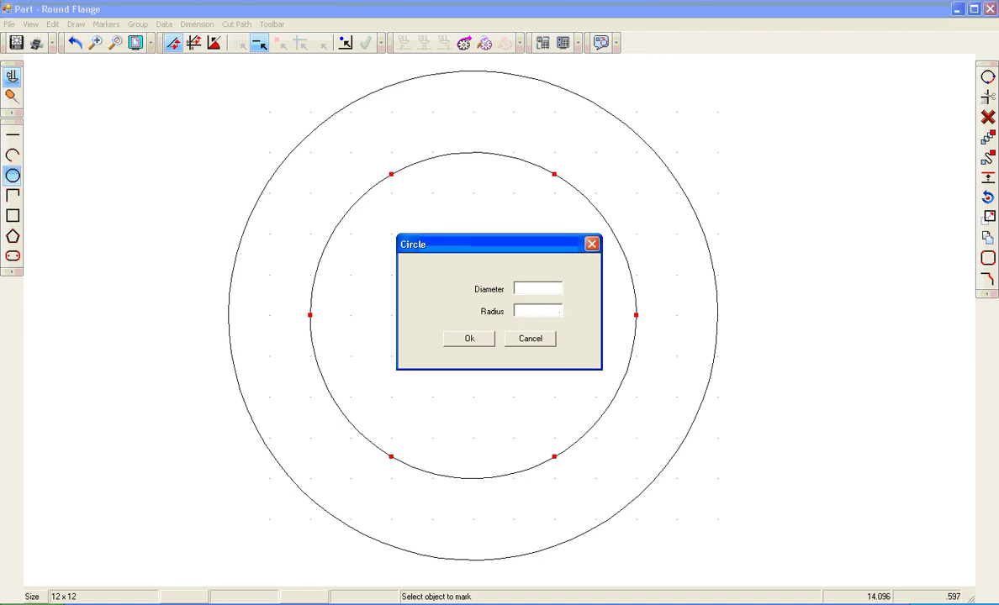
pyautogui.press('Return')
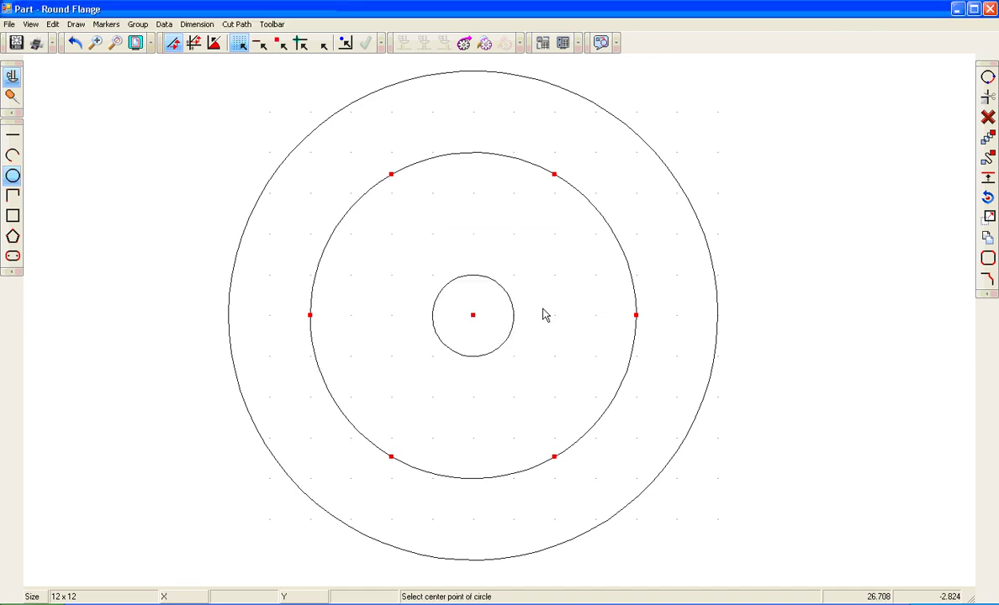
pyautogui.click(282, 46)
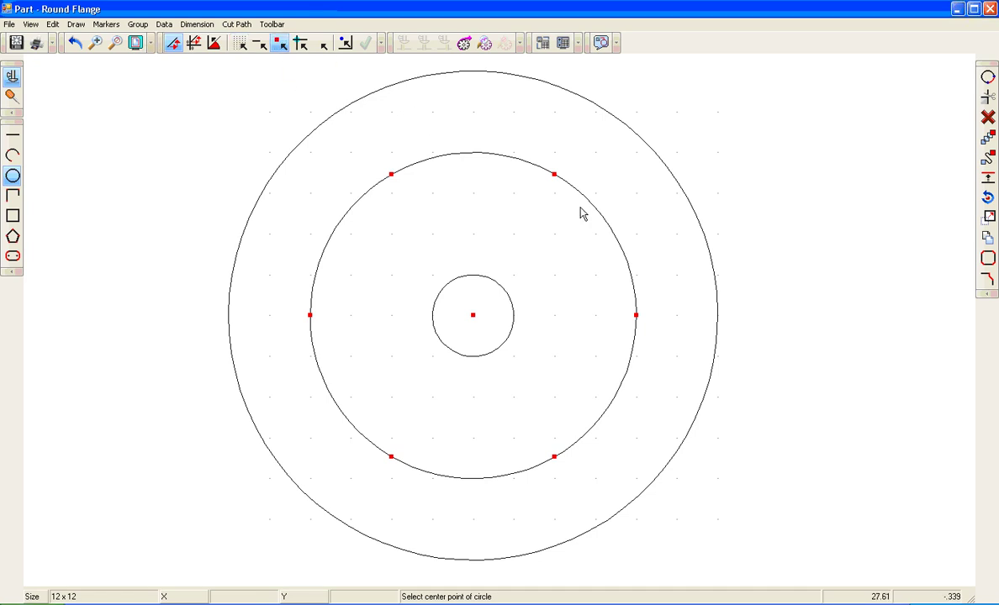
pyautogui.click(554, 174)
pyautogui.click(635, 312)
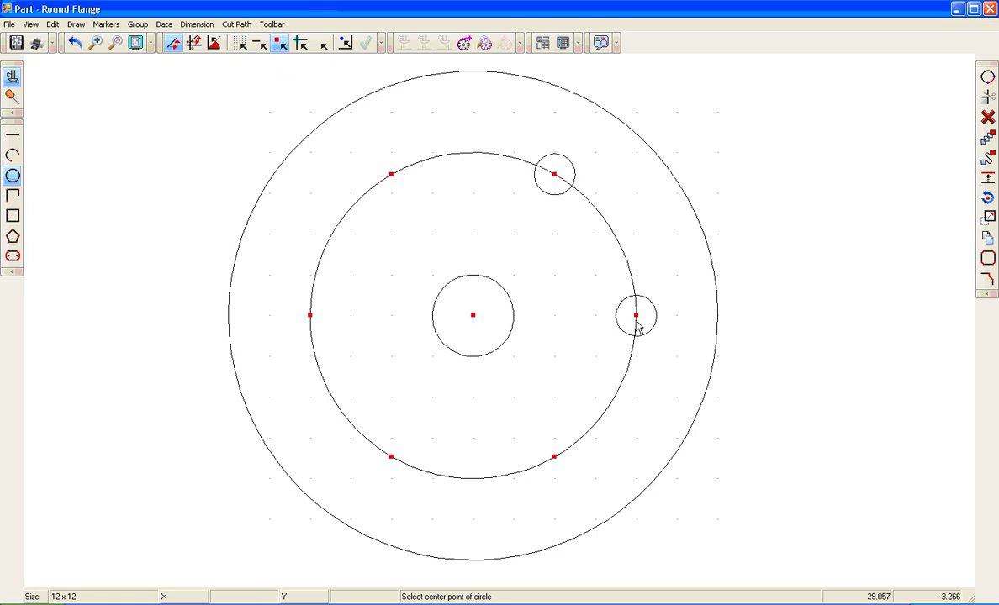
pyautogui.click(553, 459)
pyautogui.click(385, 459)
pyautogui.click(290, 303)
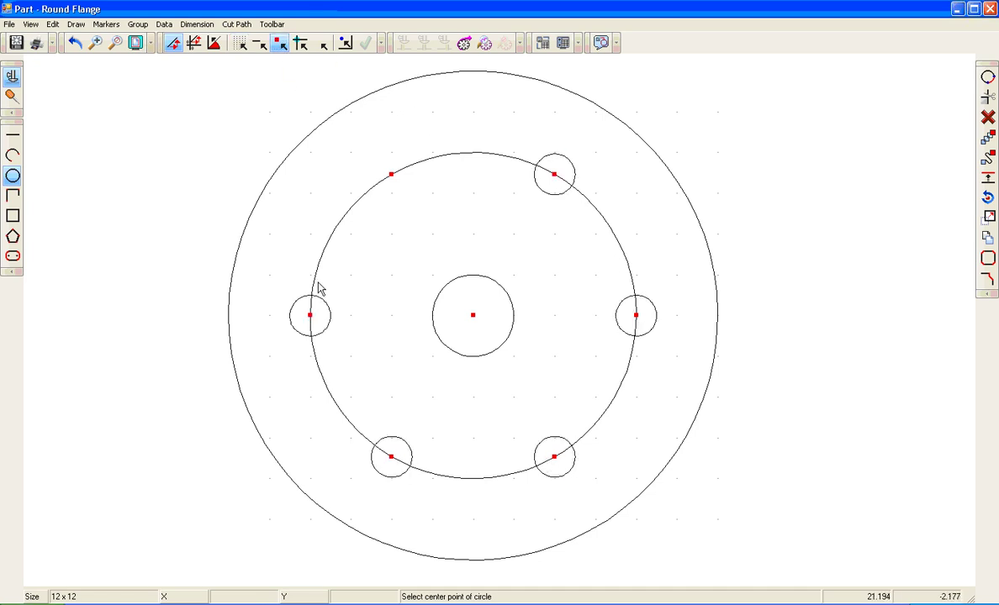
pyautogui.click(370, 164)
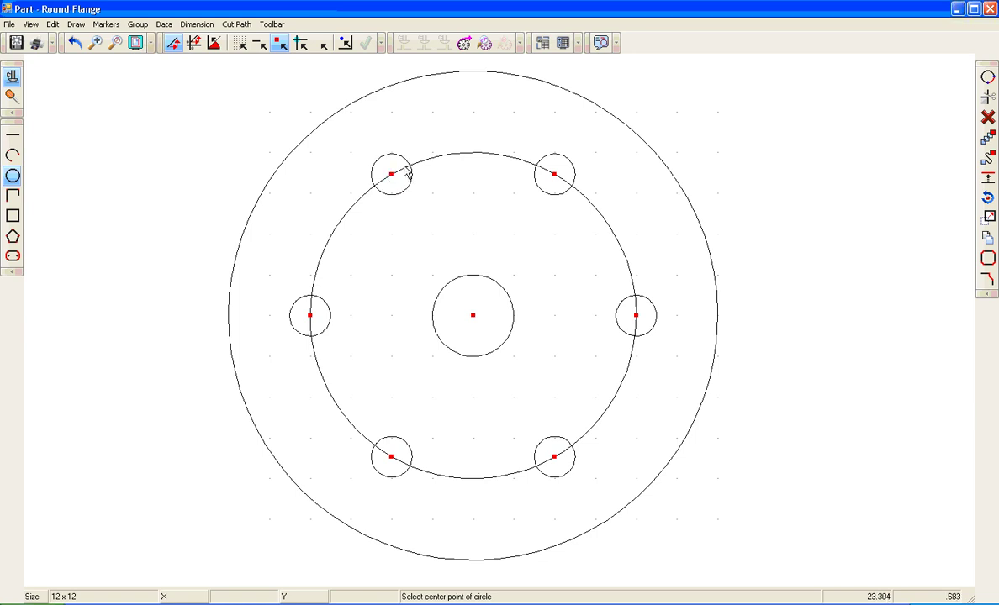
# Delete the radius 4 construction circle and clear all markers from the drawing.
pyautogui.click(988, 116)
pyautogui.click(478, 154)
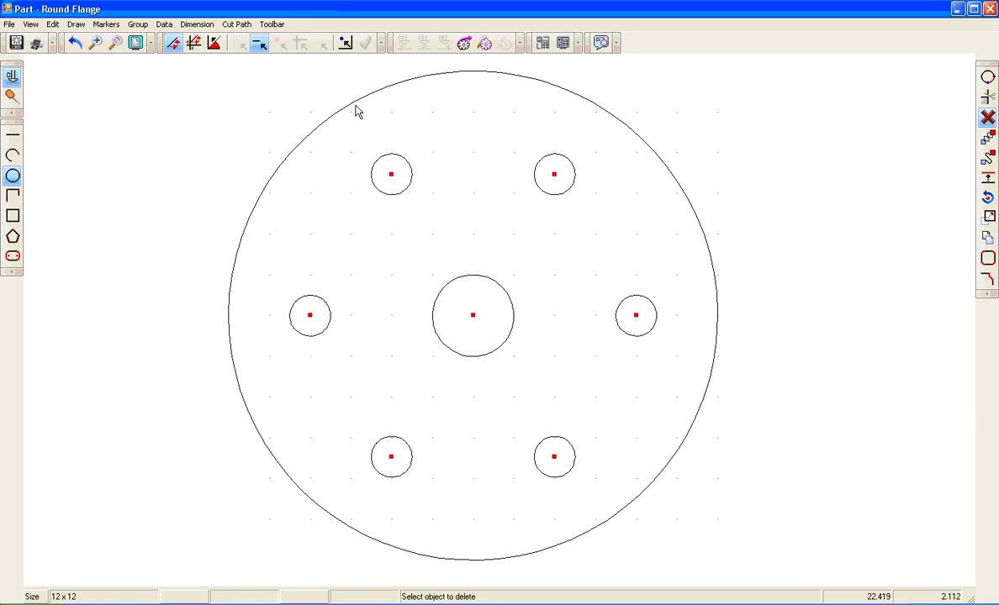
pyautogui.click(105, 26)
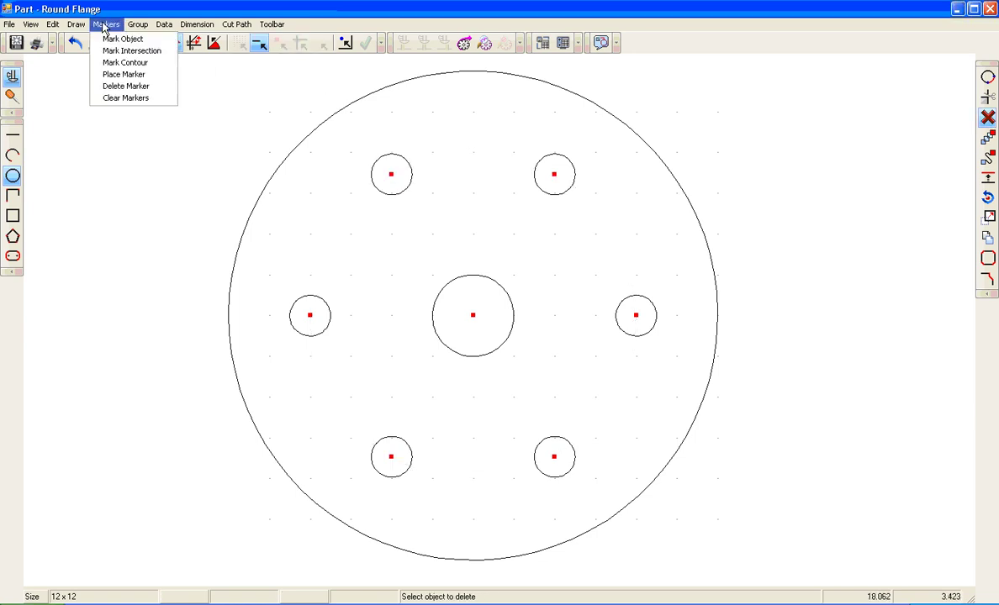
pyautogui.click(118, 99)
# Draw a circle of radius .5 on a grid point in the empty area below the two existing flanges.
pyautogui.scroll(-3, 931, 417)
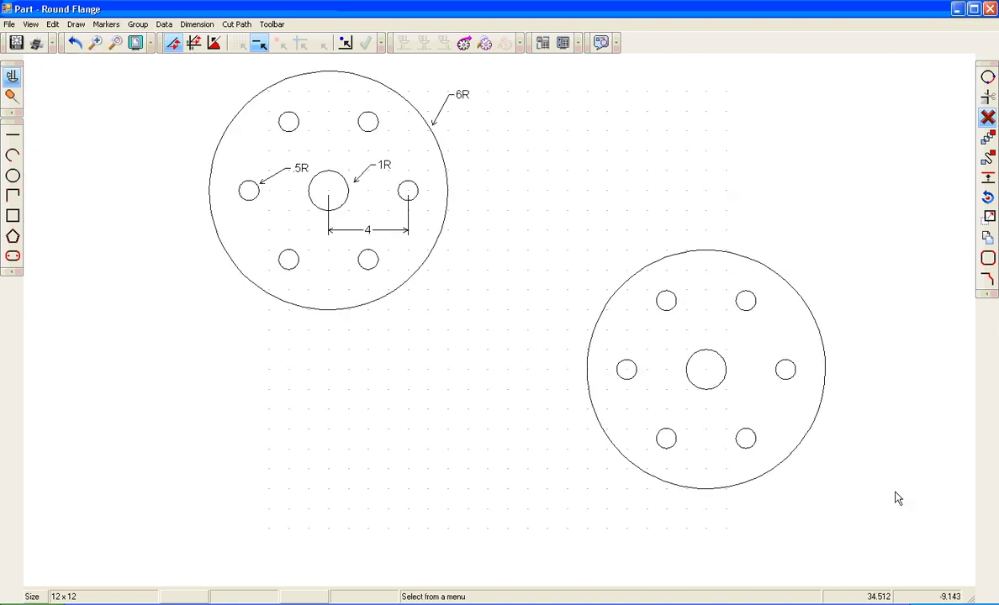
pyautogui.scroll(-2, 883, 66)
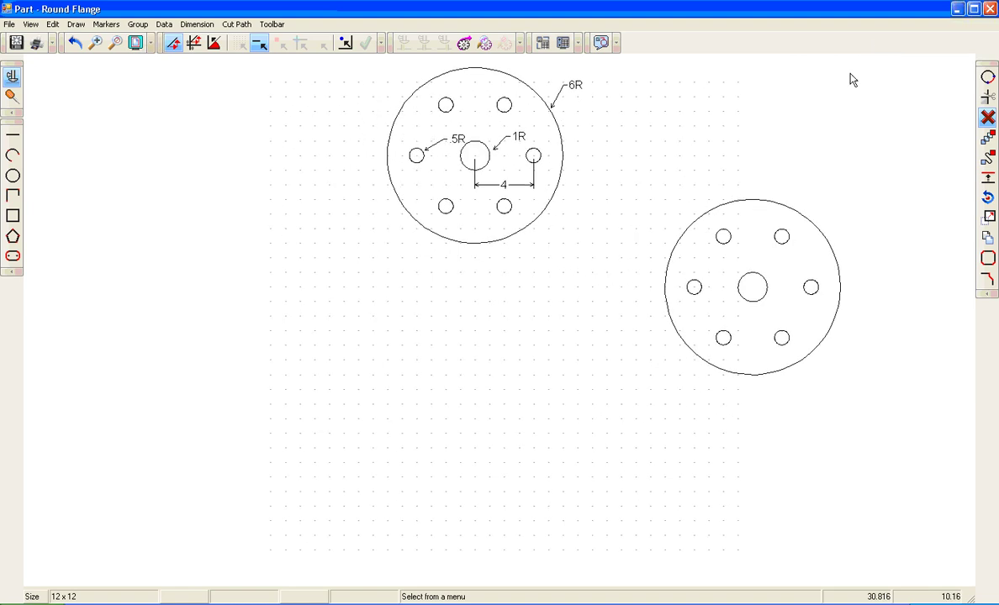
pyautogui.scroll(4, 336, 549)
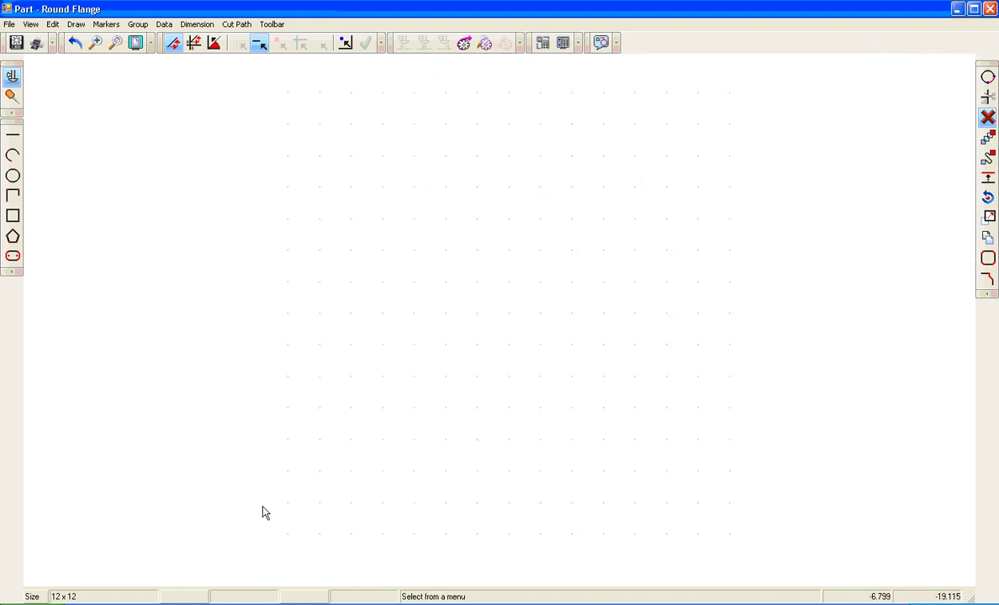
pyautogui.click(12, 176)
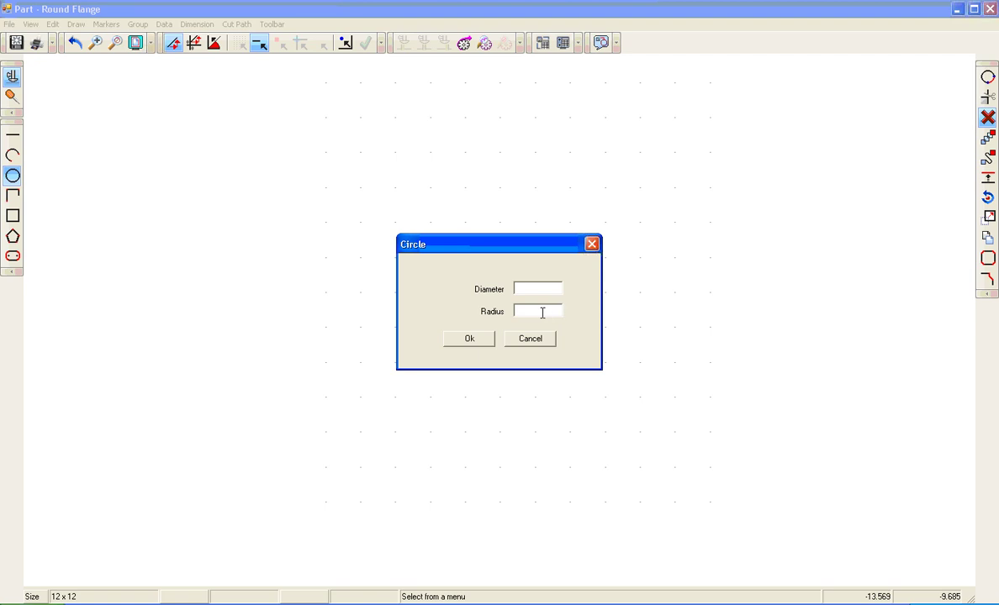
pyautogui.write('.5')
pyautogui.press('Return')
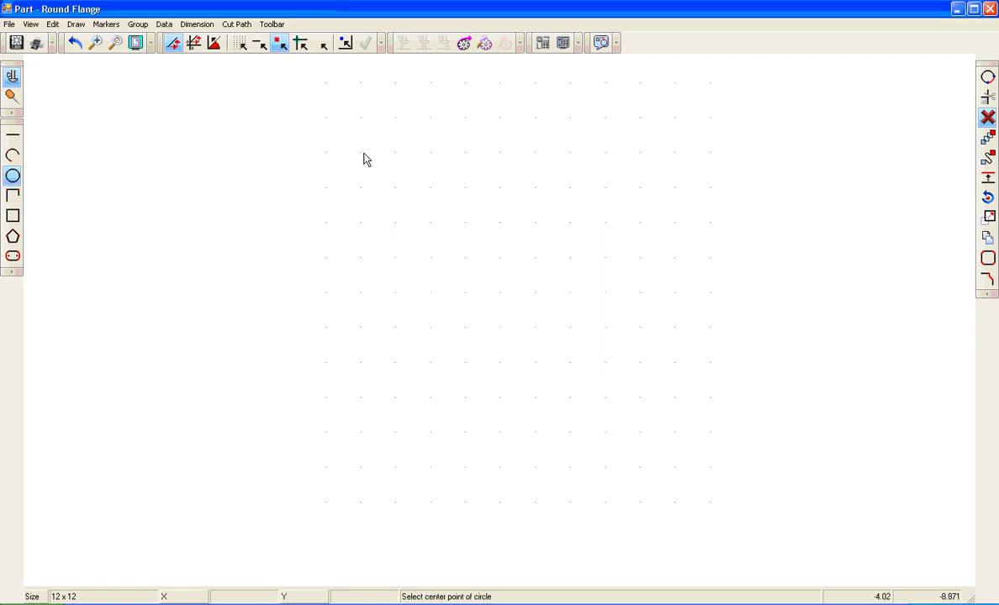
pyautogui.click(472, 295)
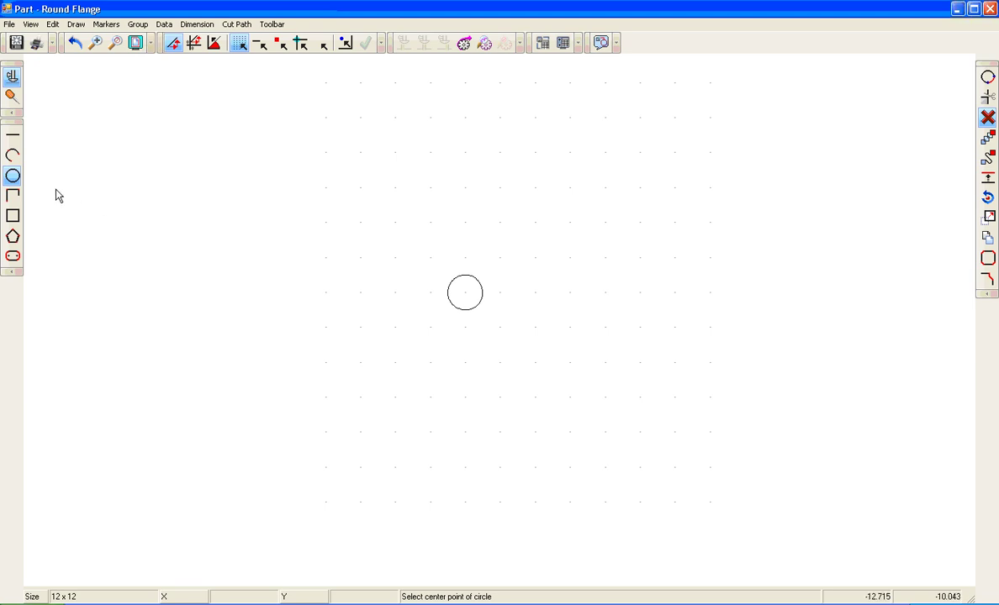
# Draw circles of radius 1 and radius 6 concentric with the radius .5 circle.
pyautogui.click(12, 175)
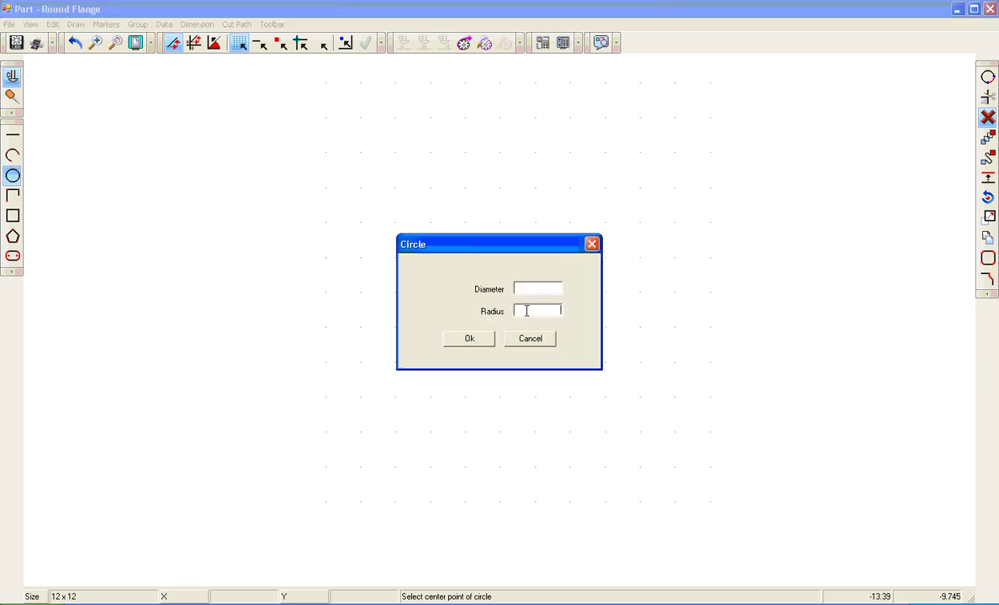
pyautogui.write('2')
pyautogui.press('Return')
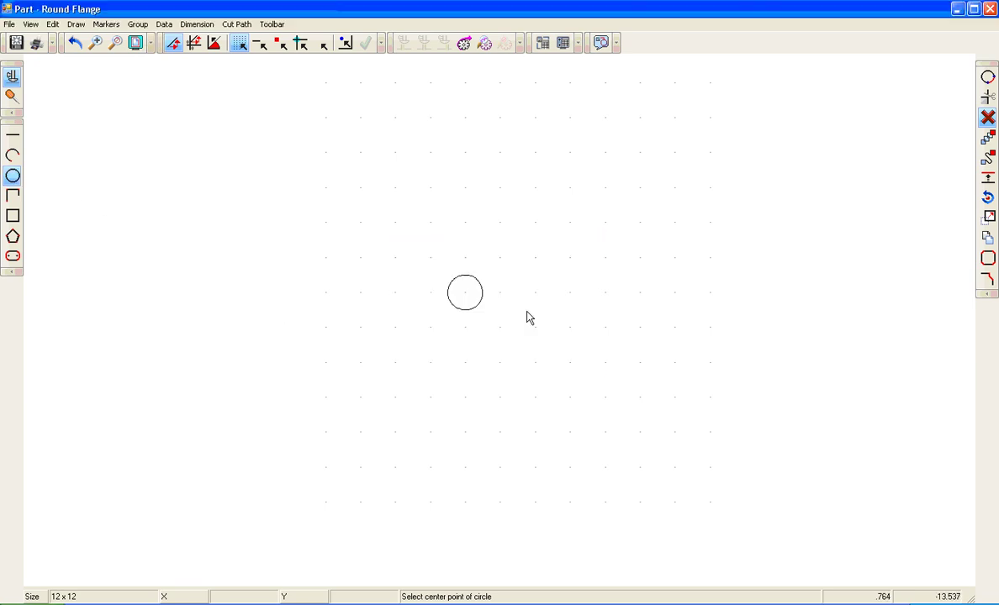
pyautogui.click(466, 294)
pyautogui.click(13, 175)
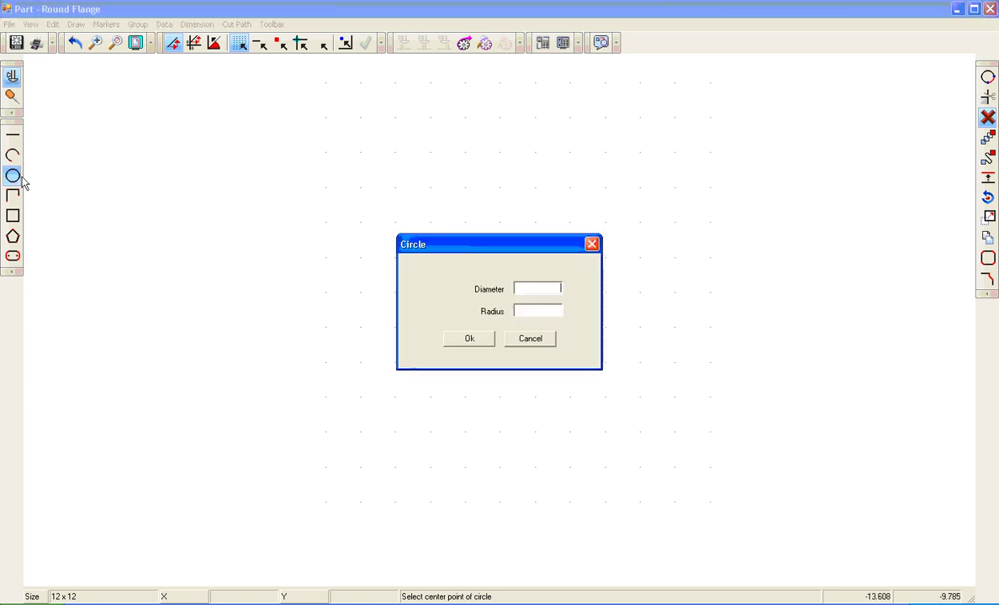
pyautogui.click(537, 310)
pyautogui.press('Return')
pyautogui.click(465, 293)
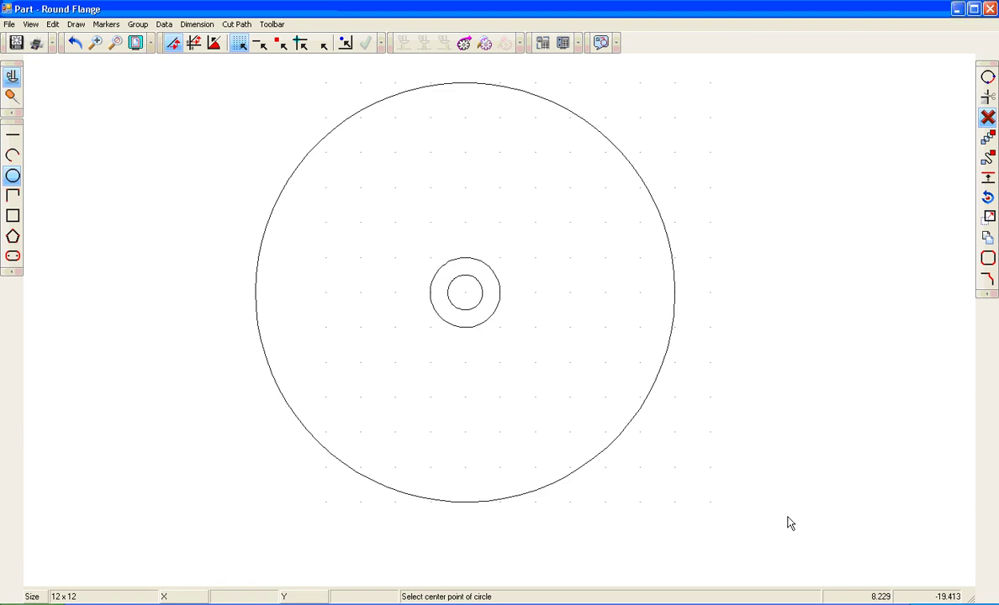
# Move the radius .5 circle 4 units in X from the flange's center.
pyautogui.click(53, 24)
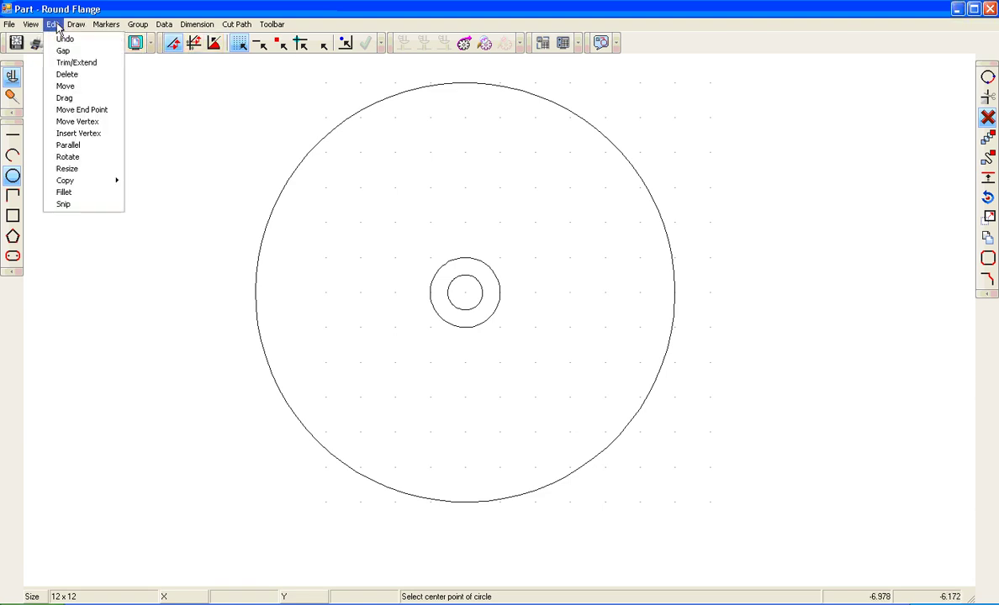
pyautogui.click(68, 86)
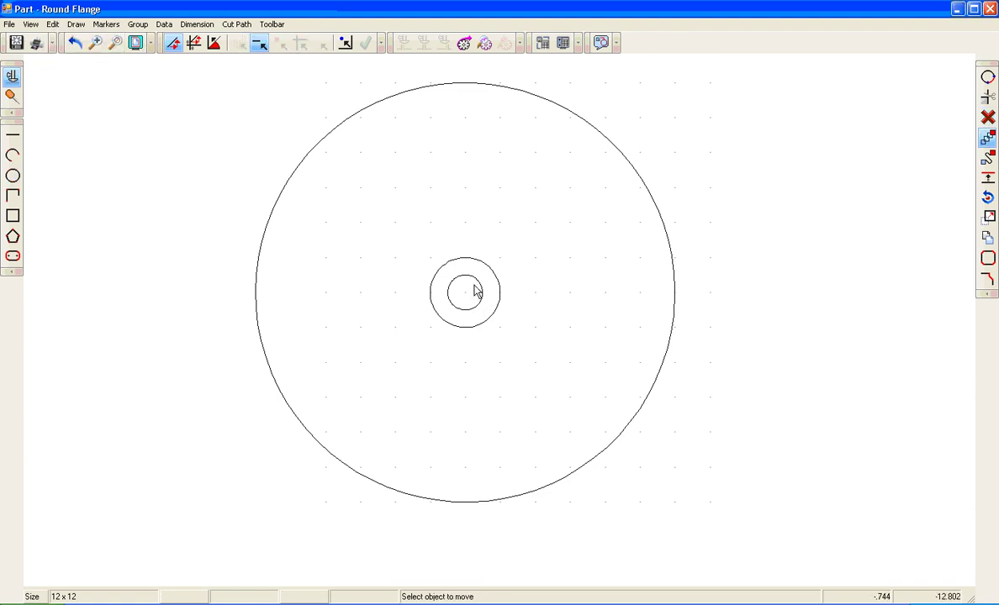
pyautogui.click(468, 313)
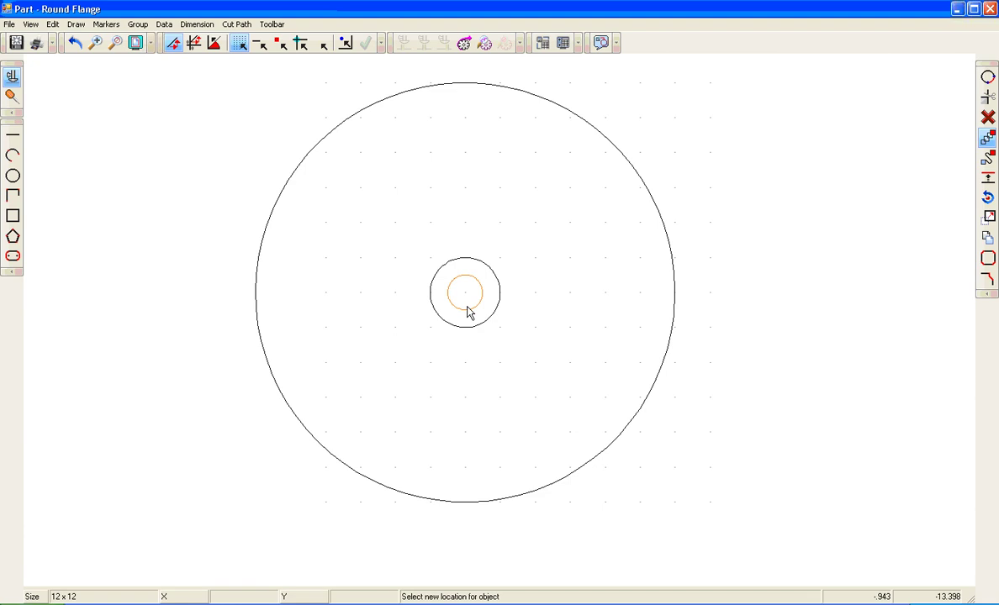
pyautogui.write('4')
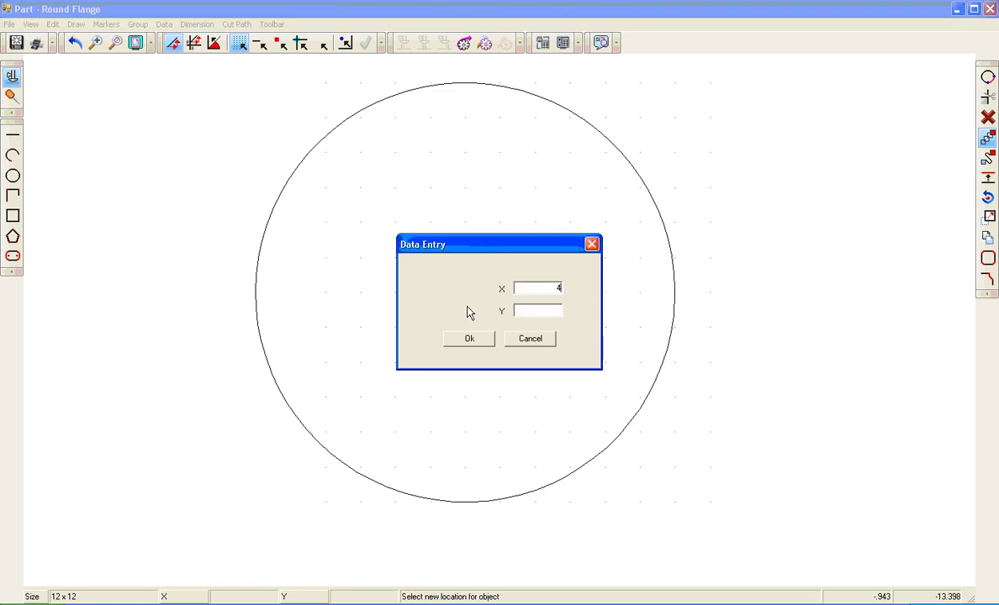
pyautogui.press('Return')
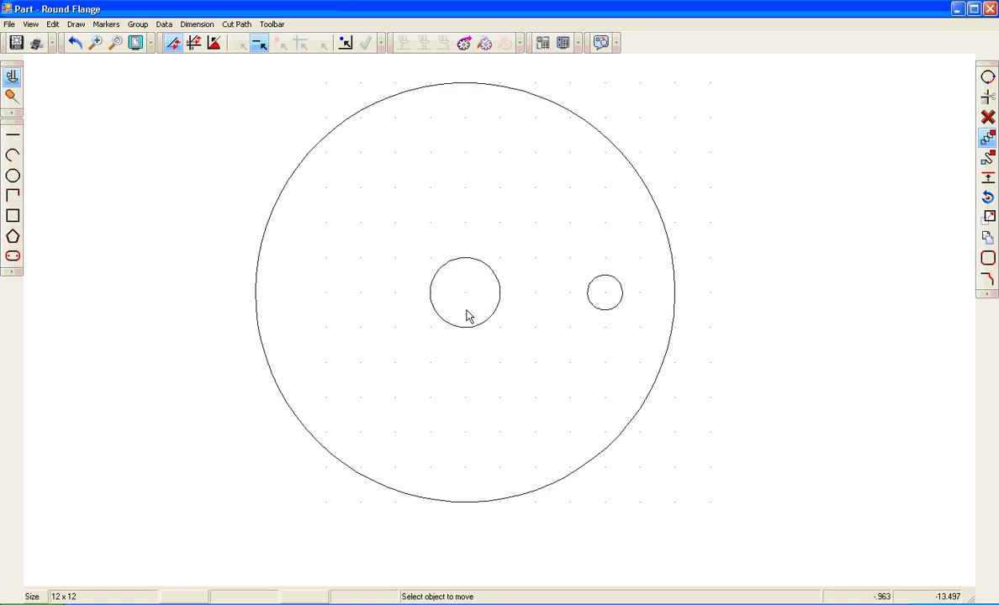
# Multi-copy the radius .5 hole with 5 copies spaced around the flange's center point.
pyautogui.click(52, 24)
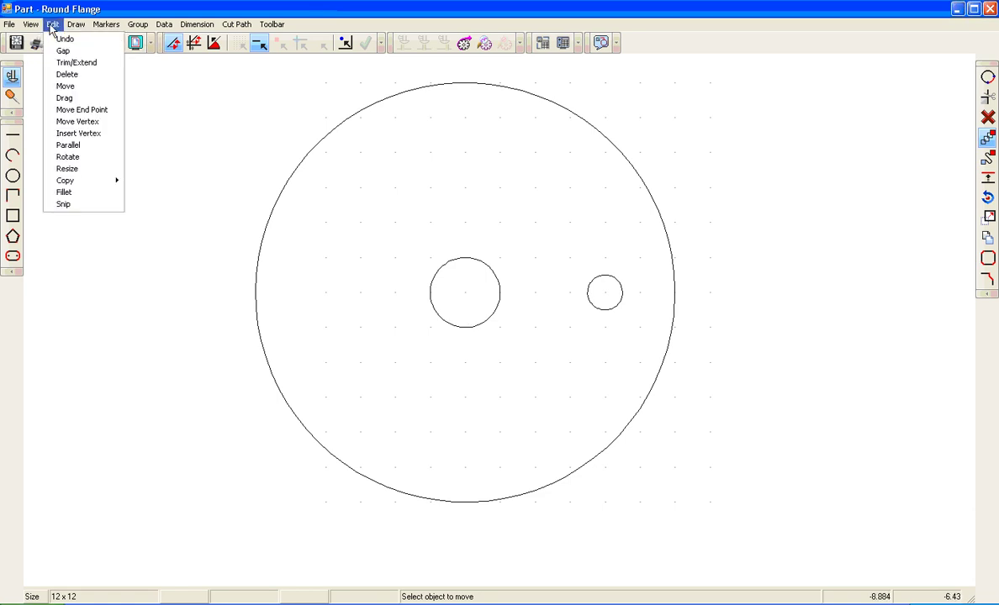
pyautogui.moveTo(71, 180)
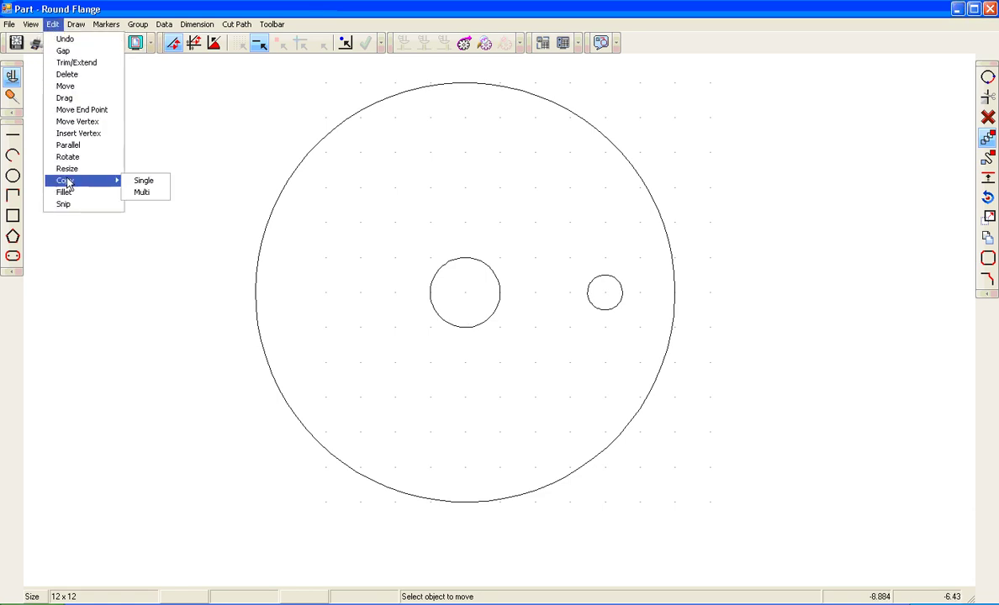
pyautogui.click(141, 193)
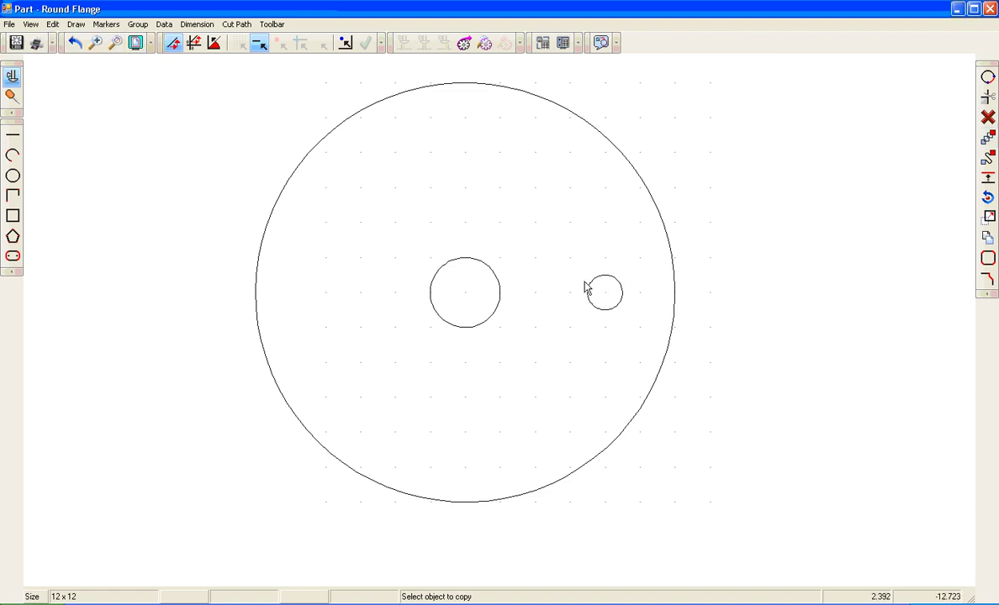
pyautogui.click(611, 309)
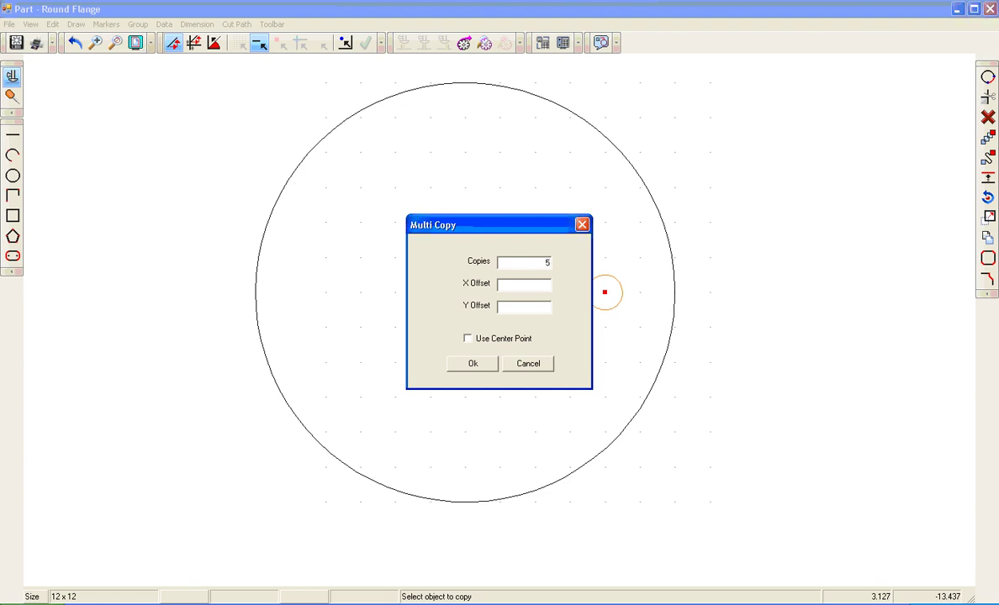
pyautogui.click(474, 365)
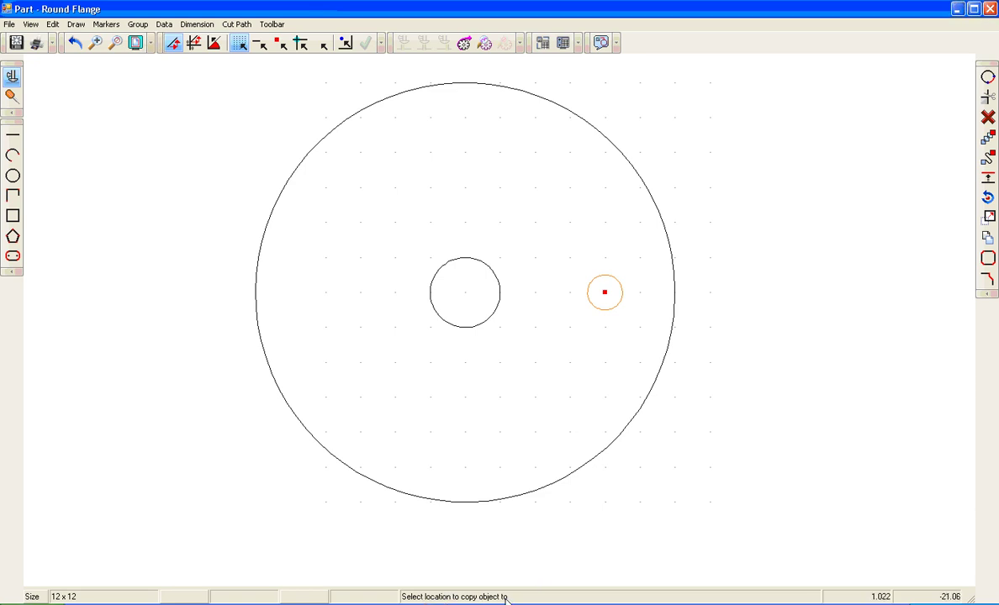
pyautogui.click(469, 300)
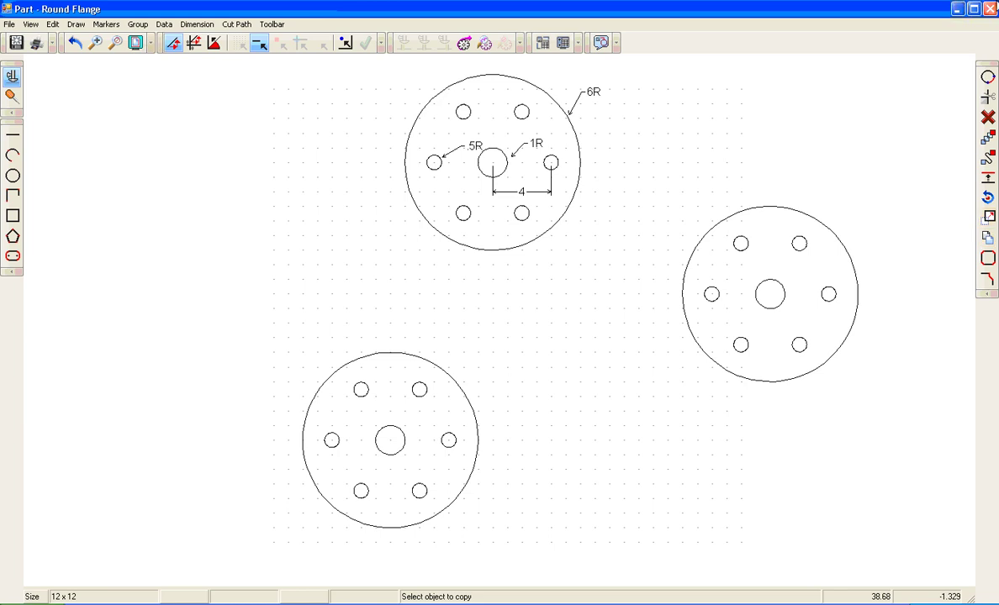
# Close the Round Flange drawing and open the Slotted Hole part from the parts list.
pyautogui.click(990, 8)
pyautogui.click(472, 341)
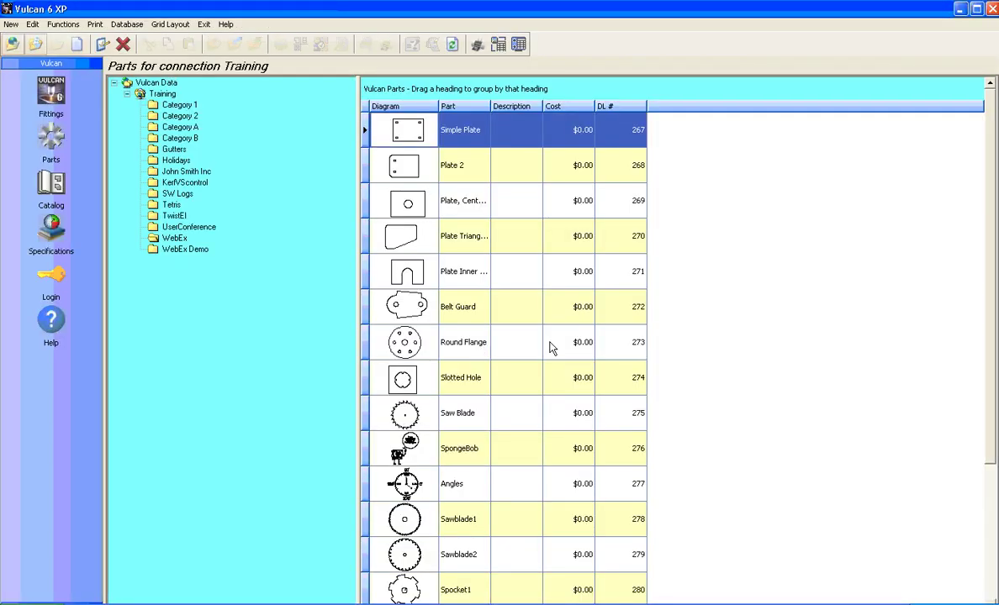
pyautogui.click(409, 382)
pyautogui.doubleClick(409, 383)
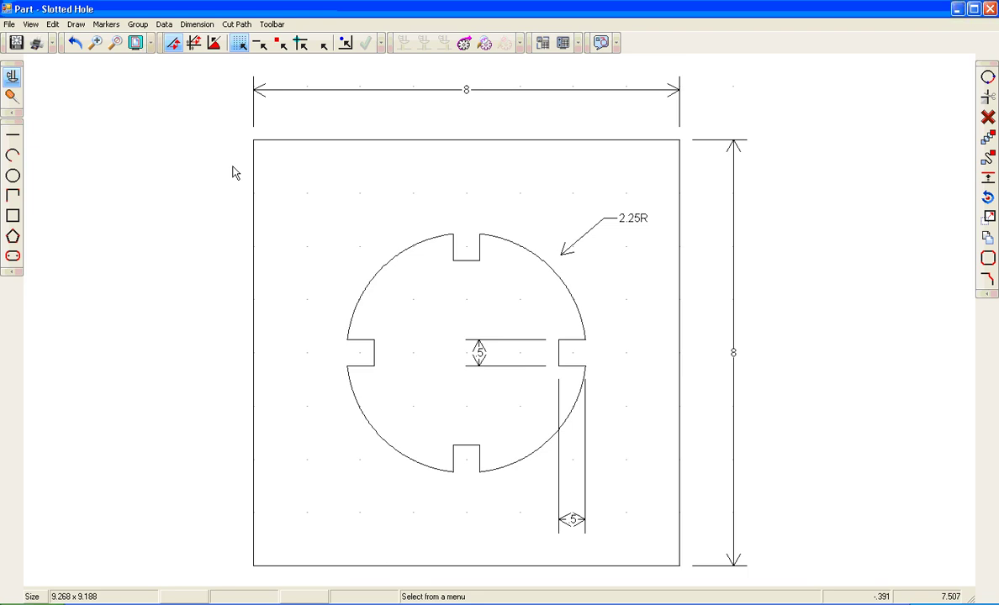
# Draw a circle of radius 2.25 on a grid point in an empty area away from the dimensioned slotted hole plate.
pyautogui.scroll(-3, 73, 138)
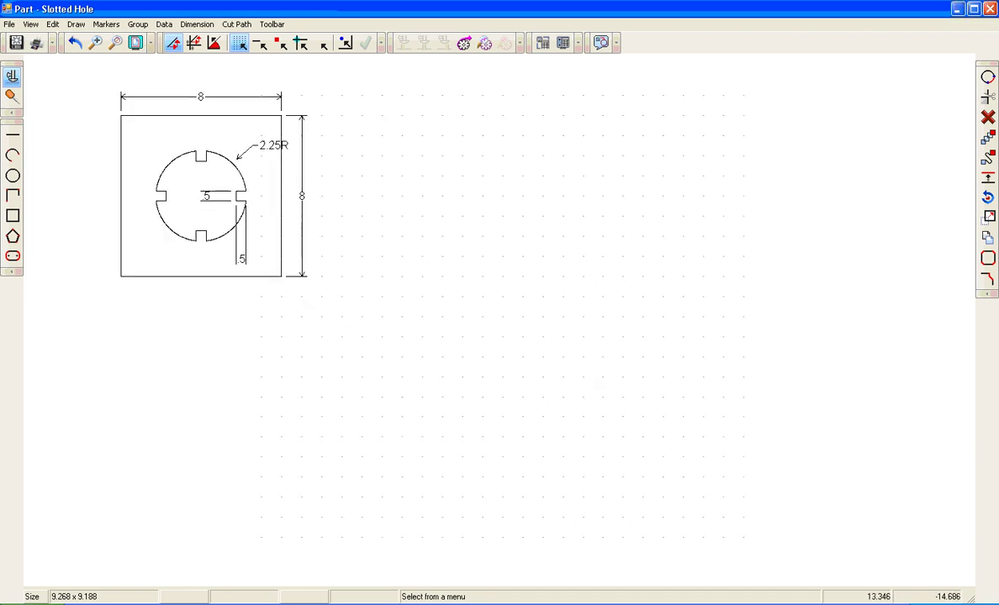
pyautogui.scroll(4, 548, 504)
pyautogui.scroll(2, 548, 315)
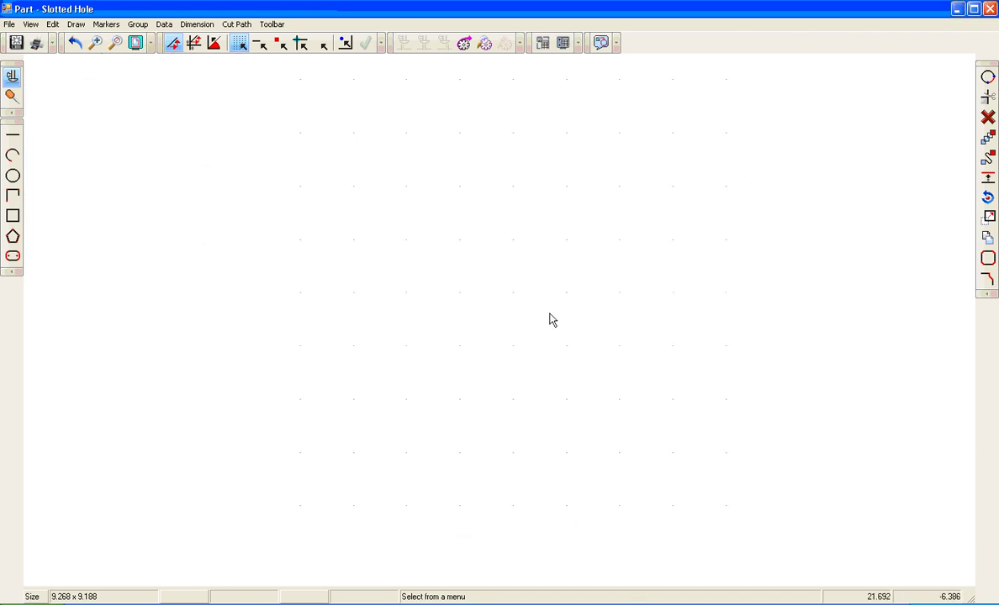
pyautogui.click(13, 176)
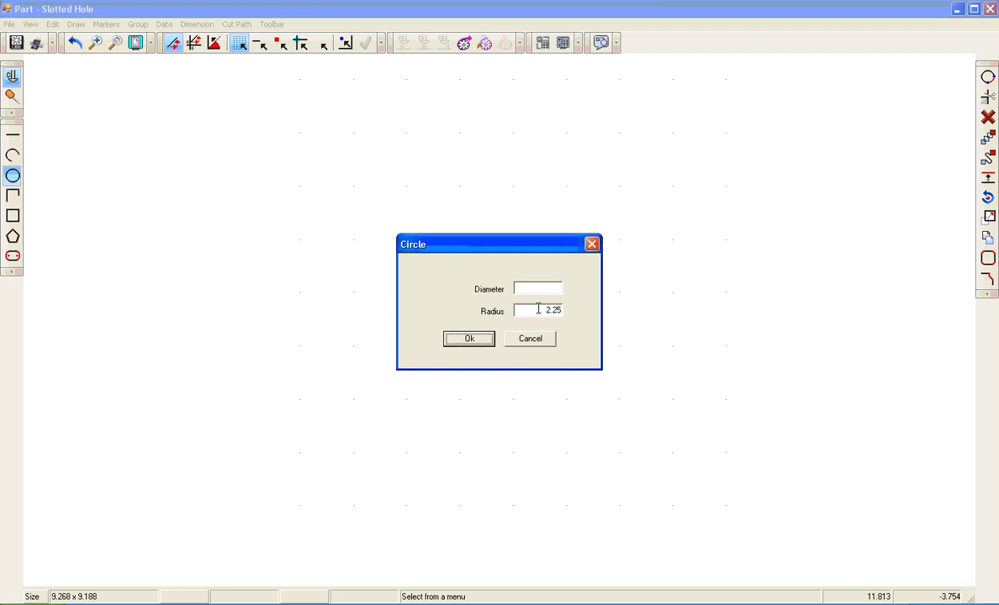
pyautogui.press('Return')
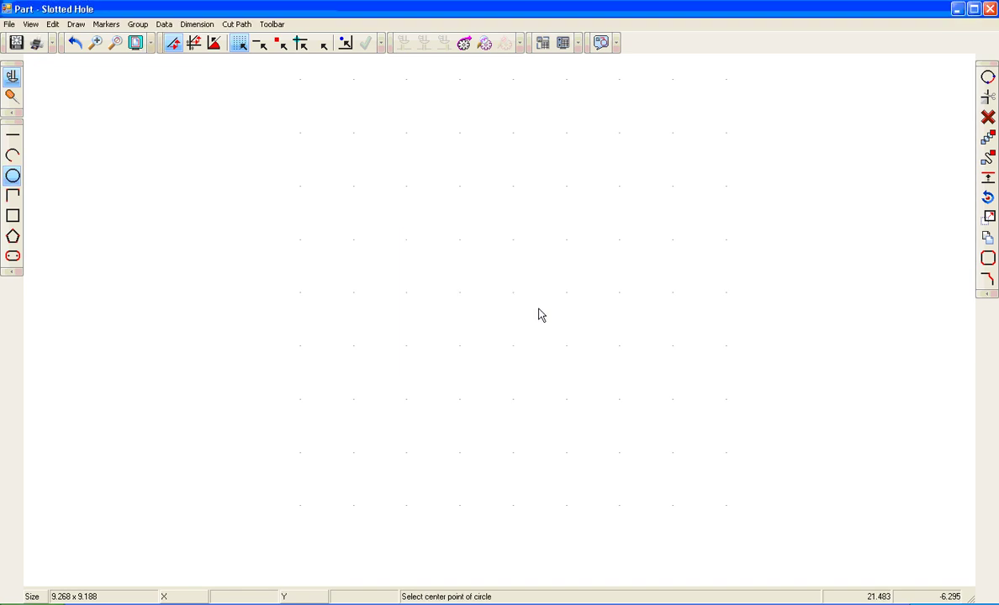
pyautogui.click(459, 294)
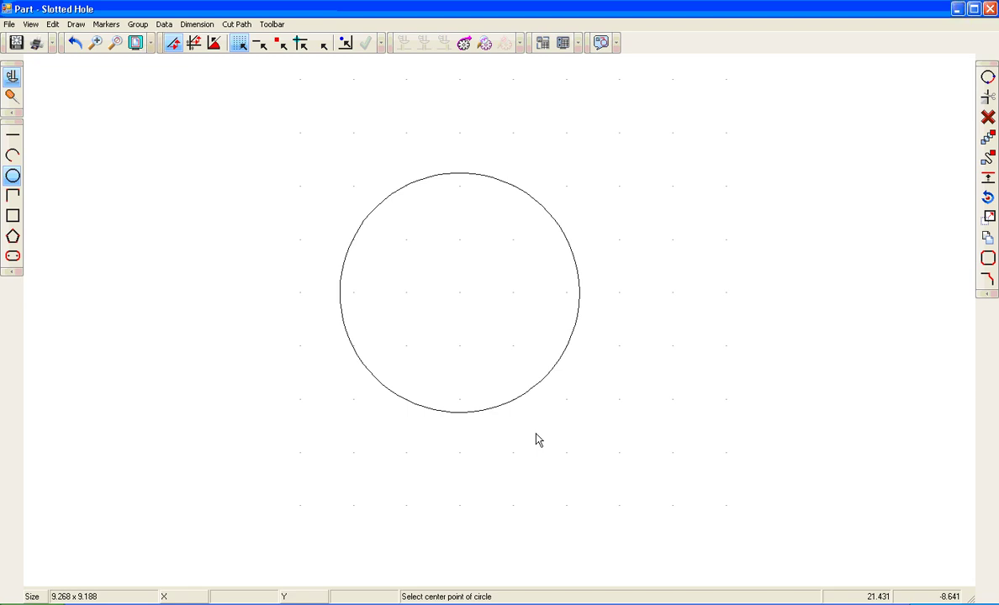
# Draw a rectangle 8 wide and 8 high centered on the radius 2.25 circle, without a corner radius.
pyautogui.click(13, 215)
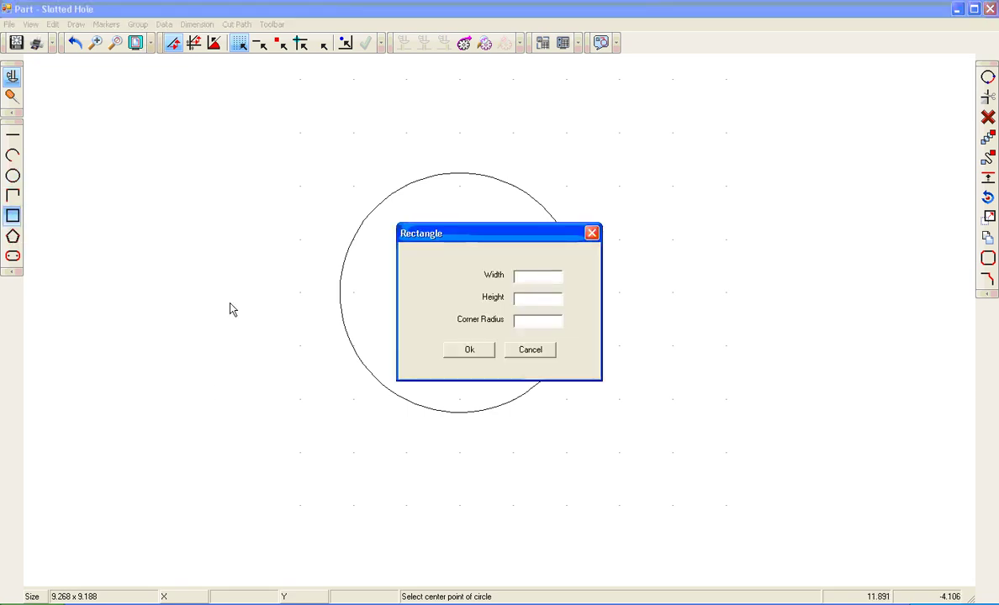
pyautogui.write('8')
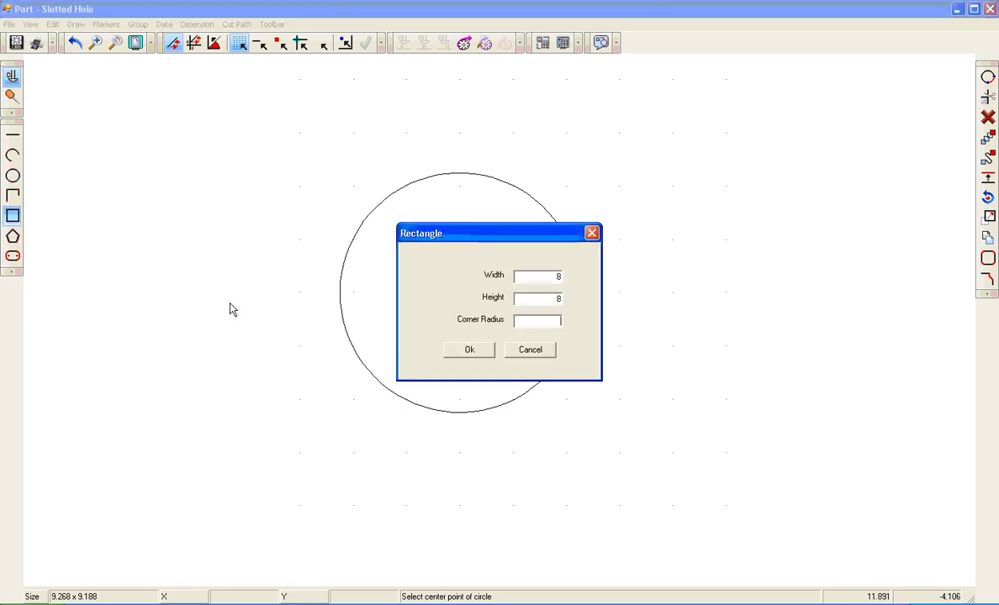
pyautogui.press('Tab')
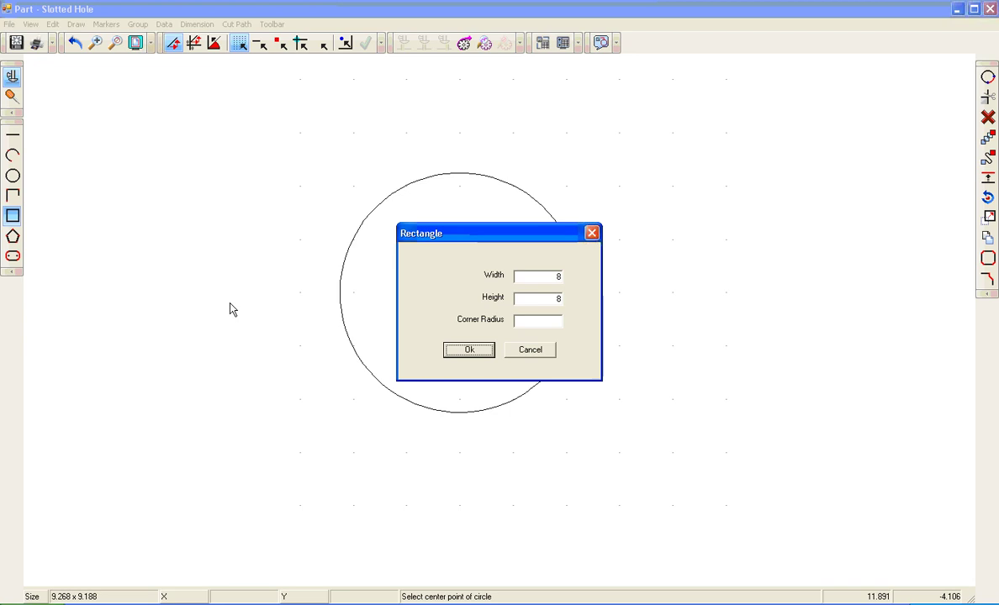
pyautogui.press('Return')
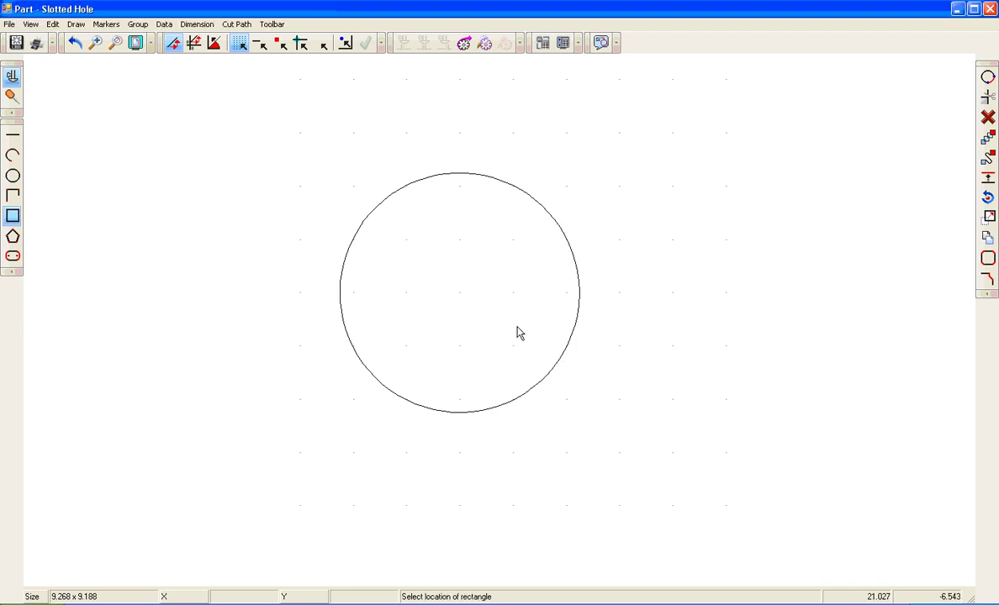
pyautogui.click(460, 297)
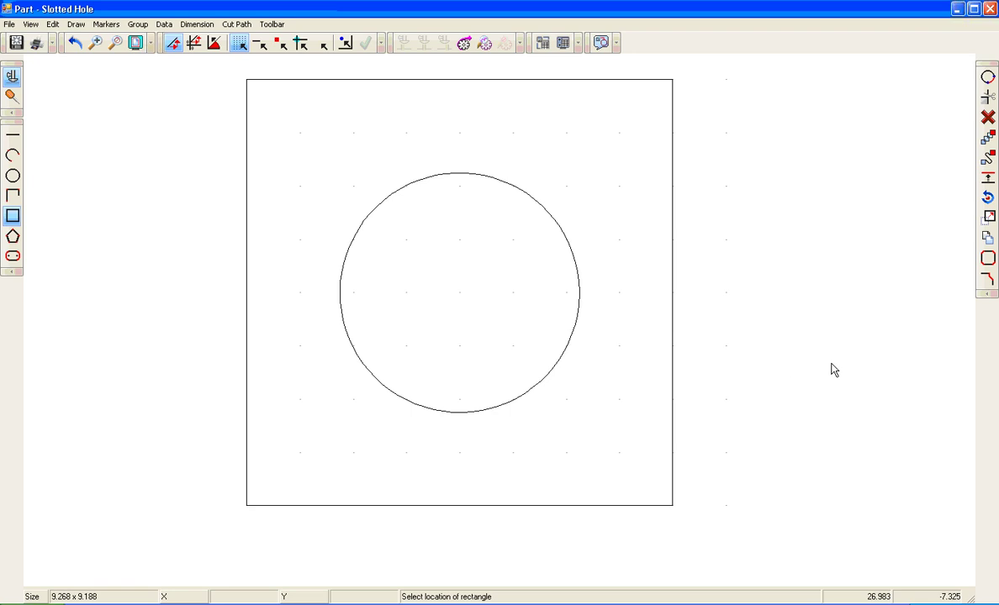
# Mark the radius 2.25 circle with 4 divisions.
pyautogui.click(101, 25)
pyautogui.click(118, 39)
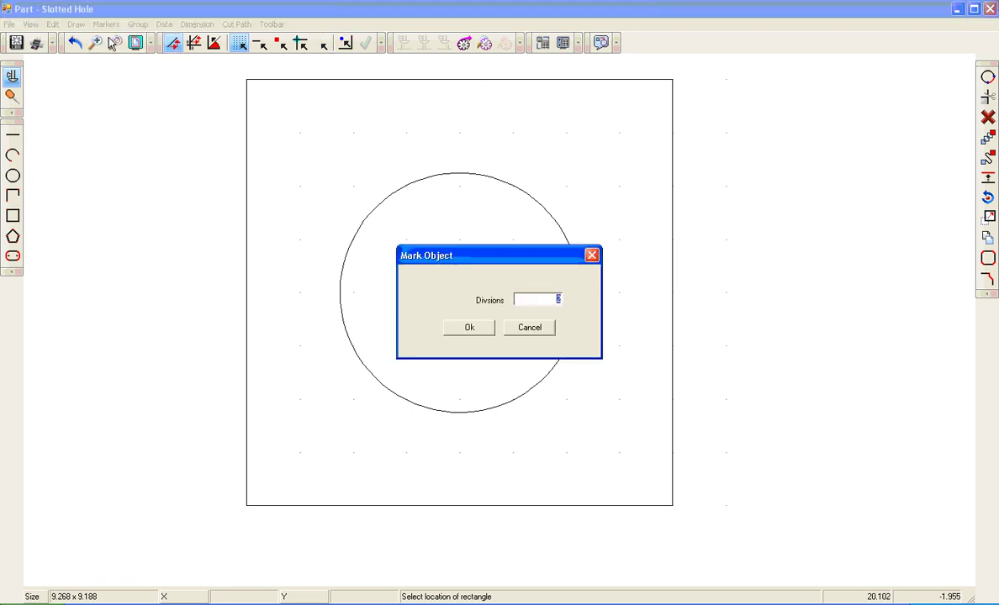
pyautogui.write('4')
pyautogui.press('Tab')
pyautogui.press('Return')
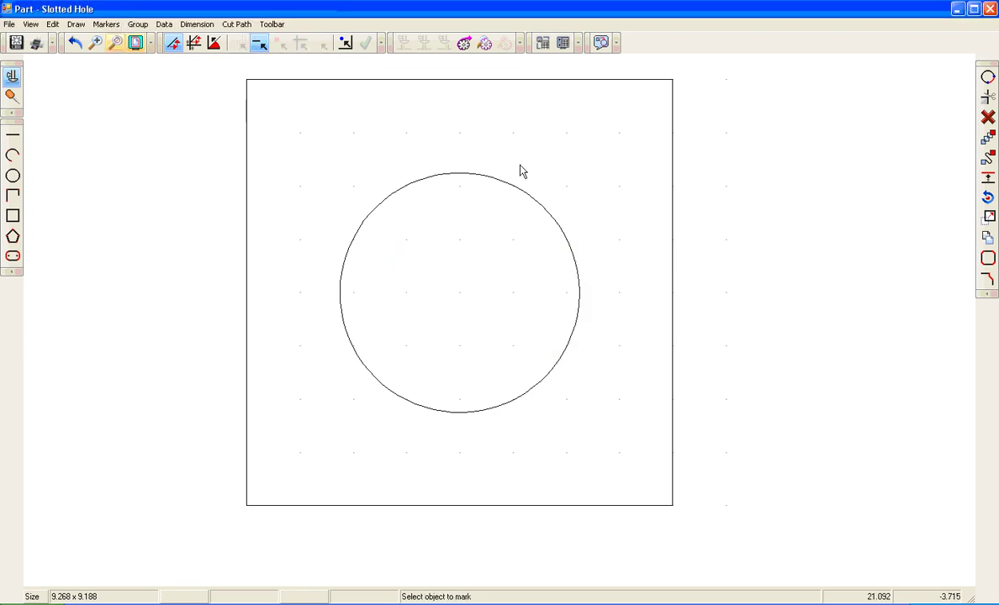
pyautogui.click(530, 195)
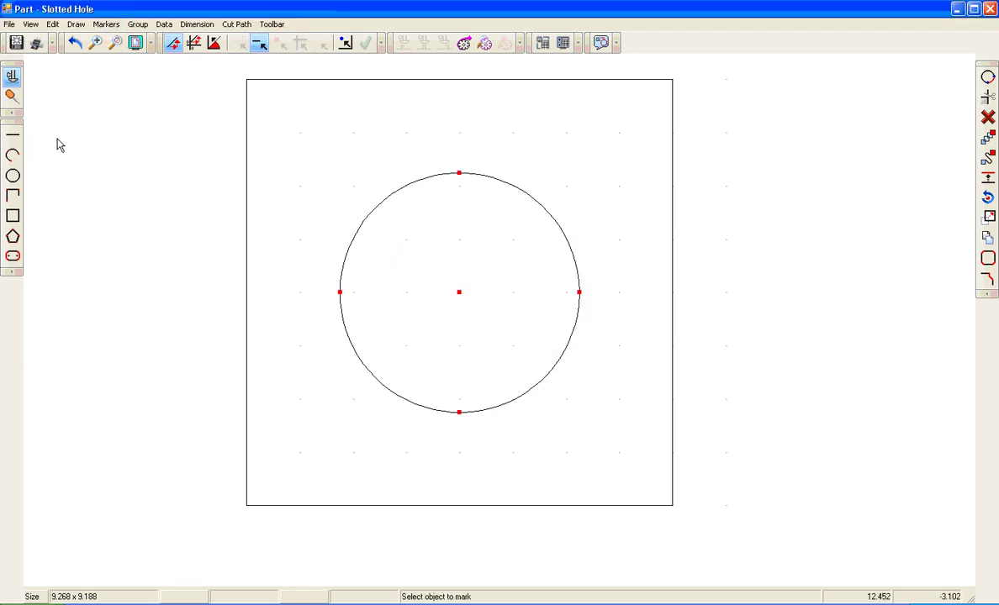
# Draw a vertical and a horizontal line across the circle, snapping each to its opposite pair of markers.
pyautogui.click(14, 137)
pyautogui.click(280, 43)
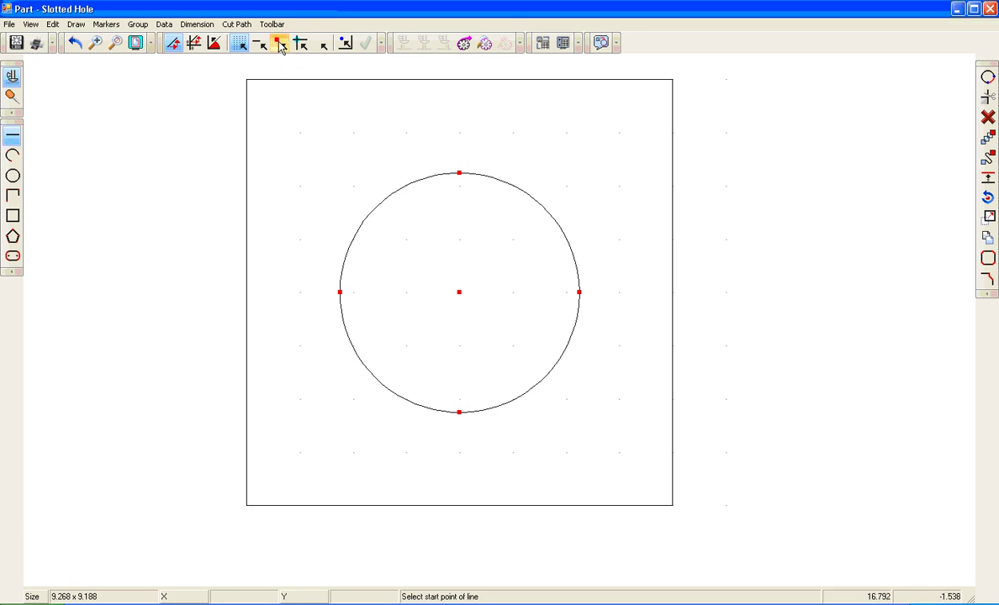
pyautogui.click(459, 174)
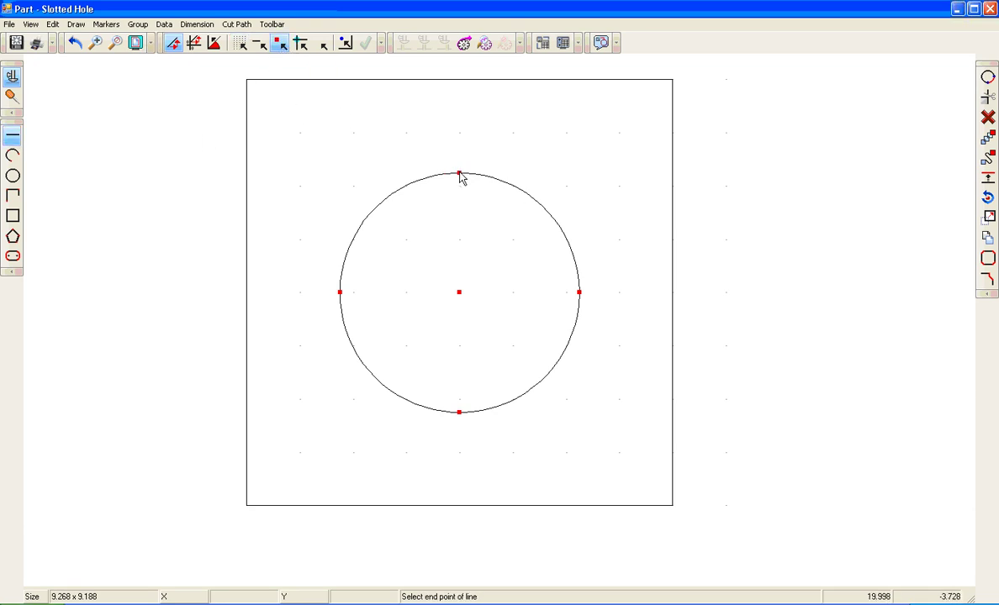
pyautogui.click(459, 412)
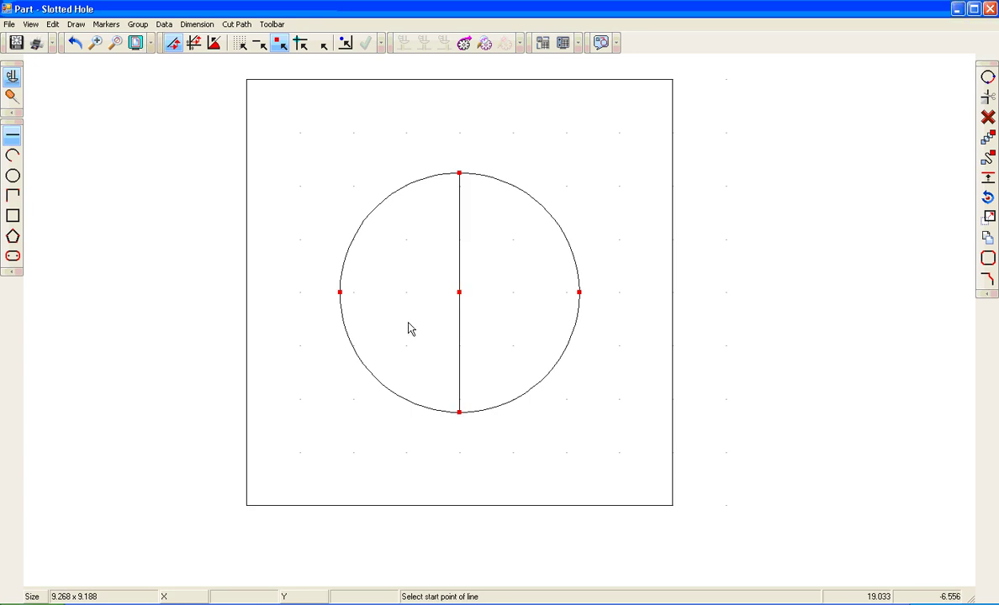
pyautogui.click(340, 292)
pyautogui.click(579, 292)
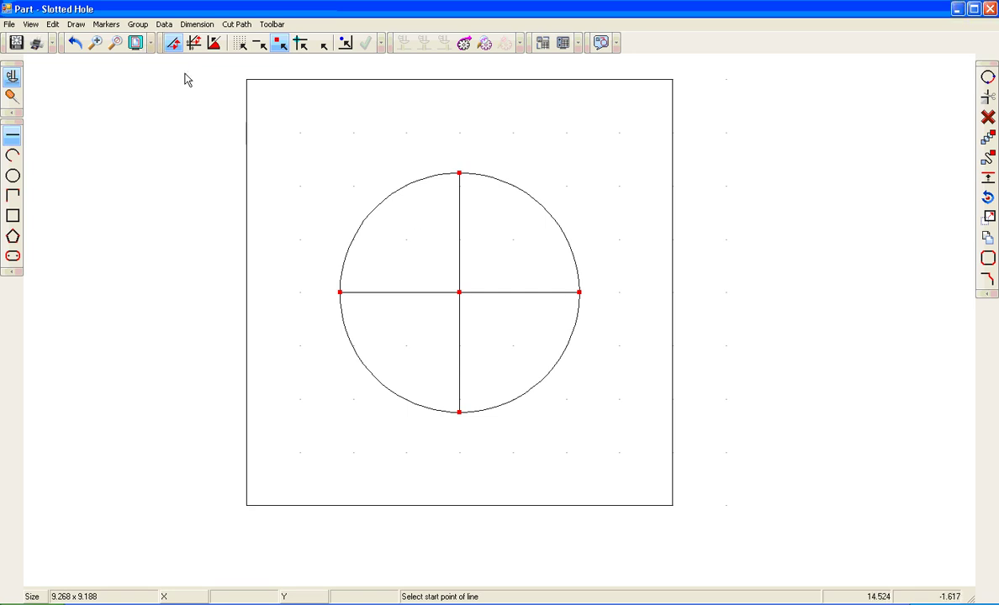
# Create parallel lines at a .25 offset on both sides of the vertical and horizontal center lines.
pyautogui.click(52, 23)
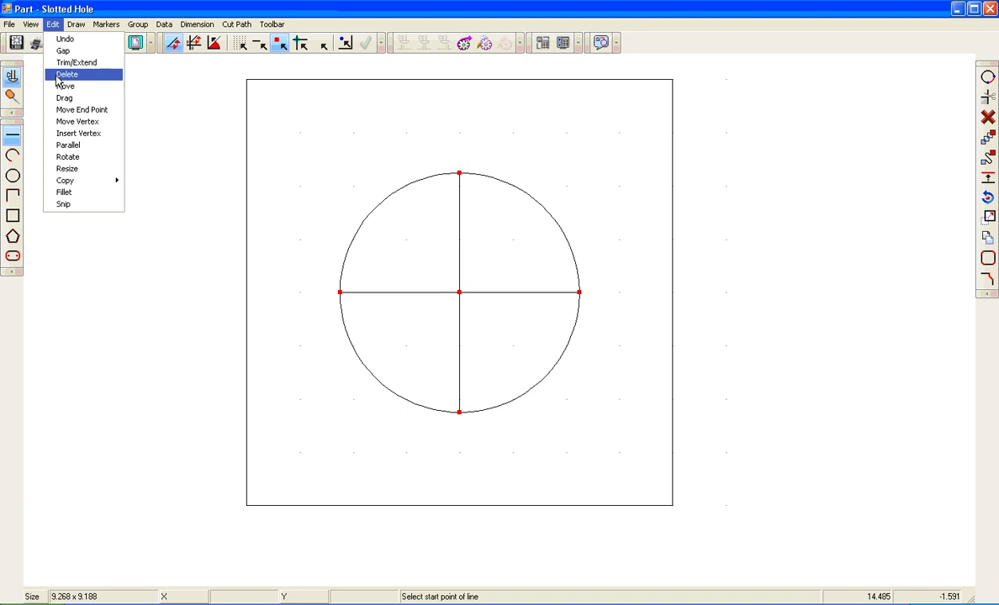
pyautogui.click(69, 145)
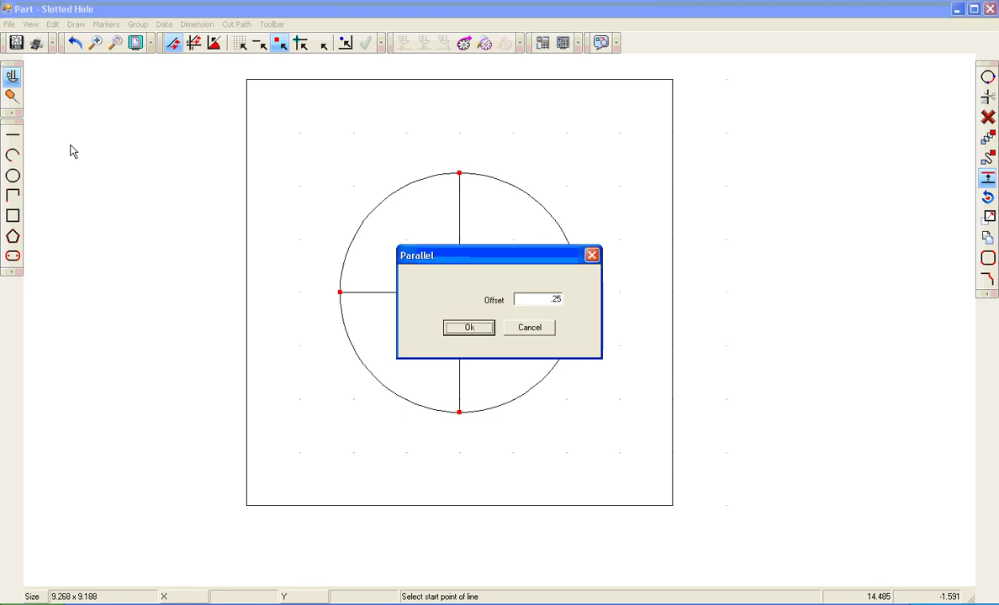
pyautogui.press('Return')
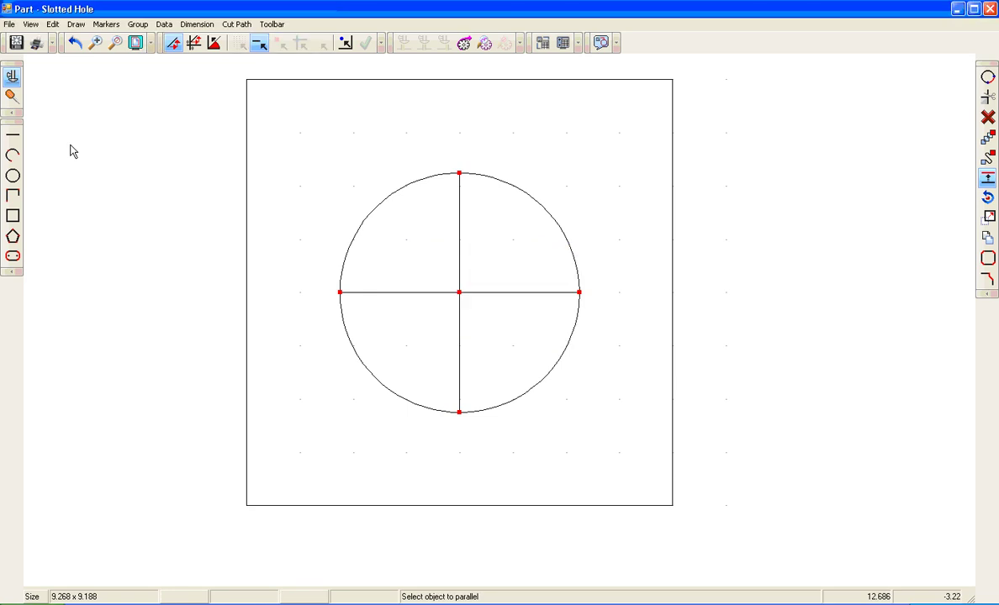
pyautogui.click(461, 268)
pyautogui.click(468, 267)
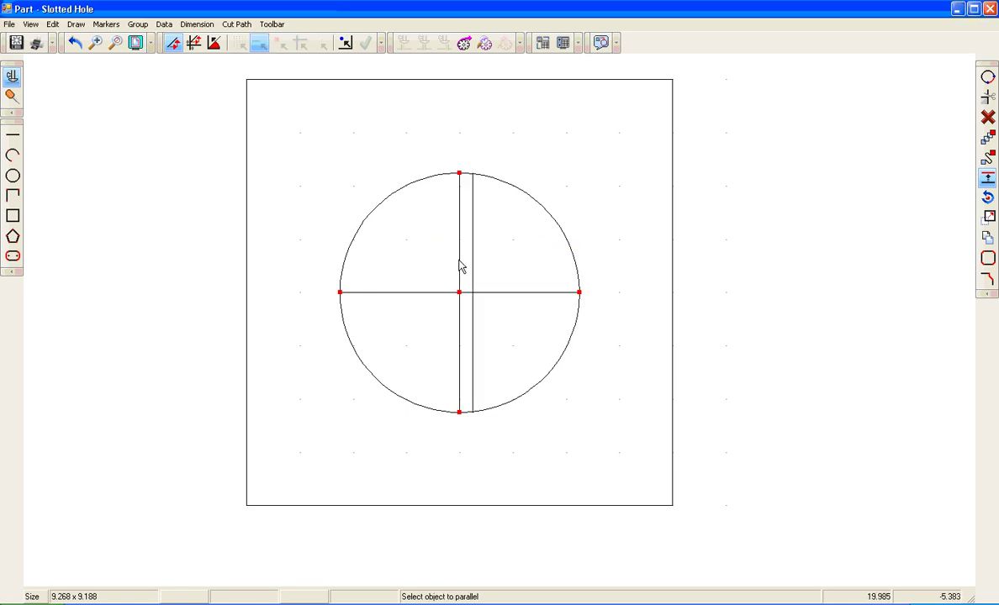
pyautogui.click(462, 268)
pyautogui.click(448, 267)
pyautogui.click(424, 292)
pyautogui.click(395, 269)
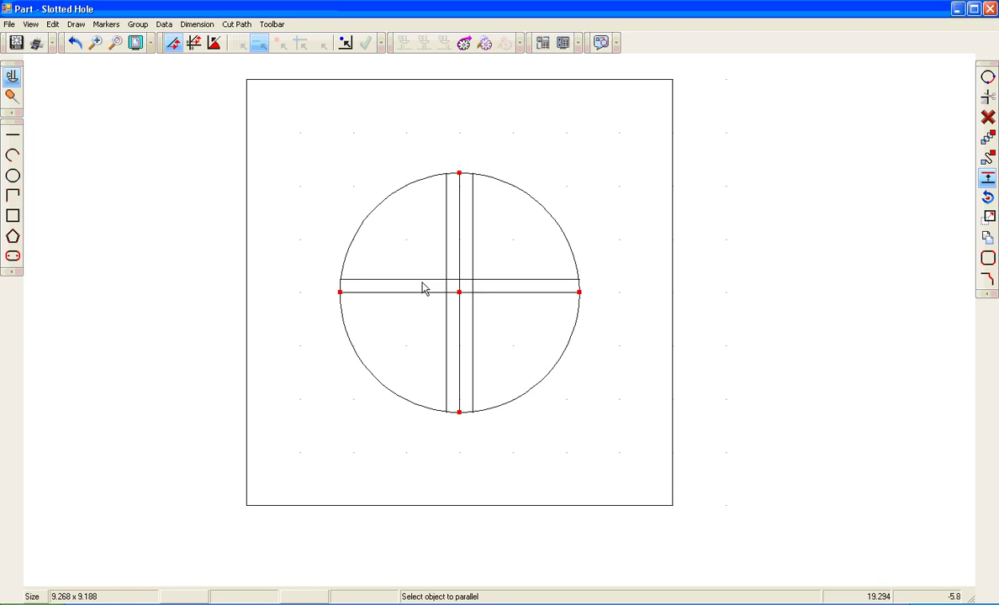
pyautogui.click(393, 293)
pyautogui.click(484, 322)
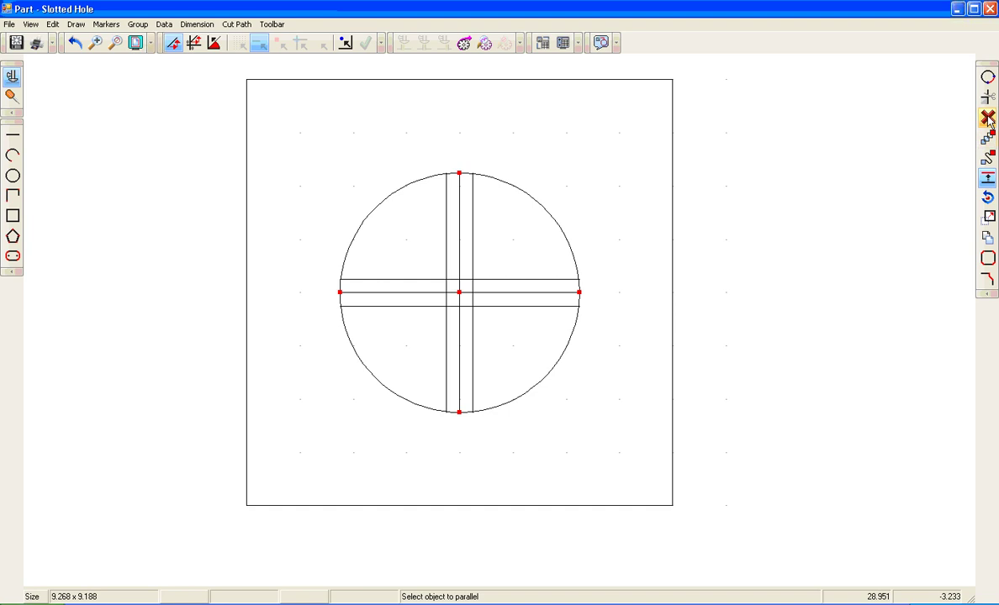
# Create parallels at a 1.75 offset outward from the four lines flanking the vertical and horizontal center lines.
pyautogui.click(52, 24)
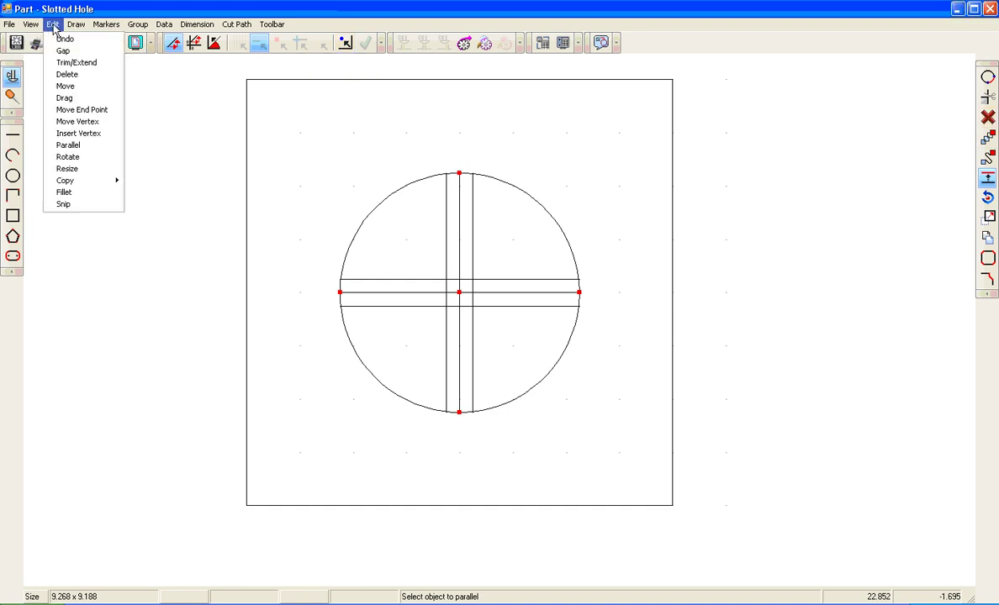
pyautogui.click(72, 144)
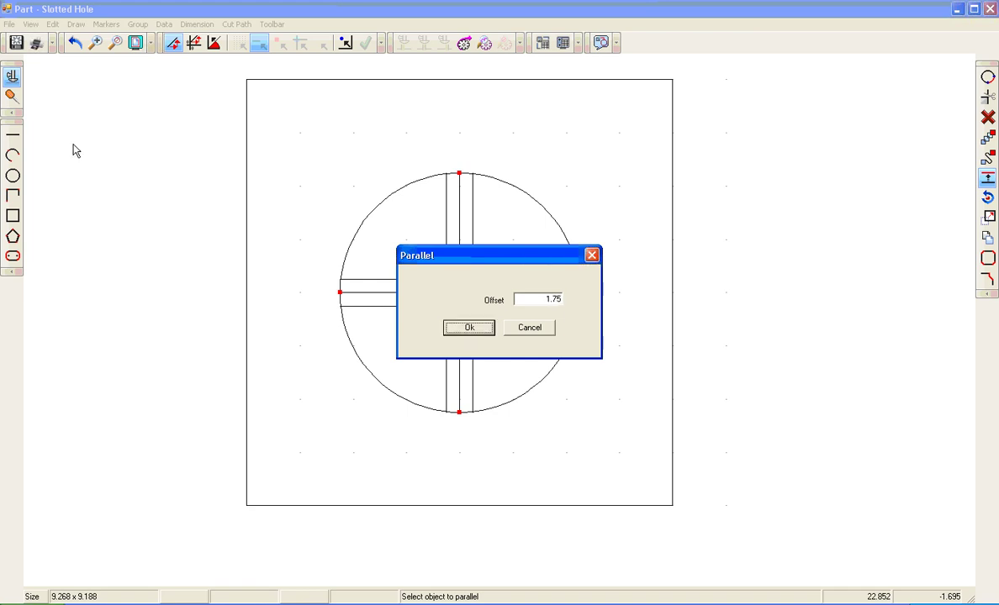
pyautogui.press('Return')
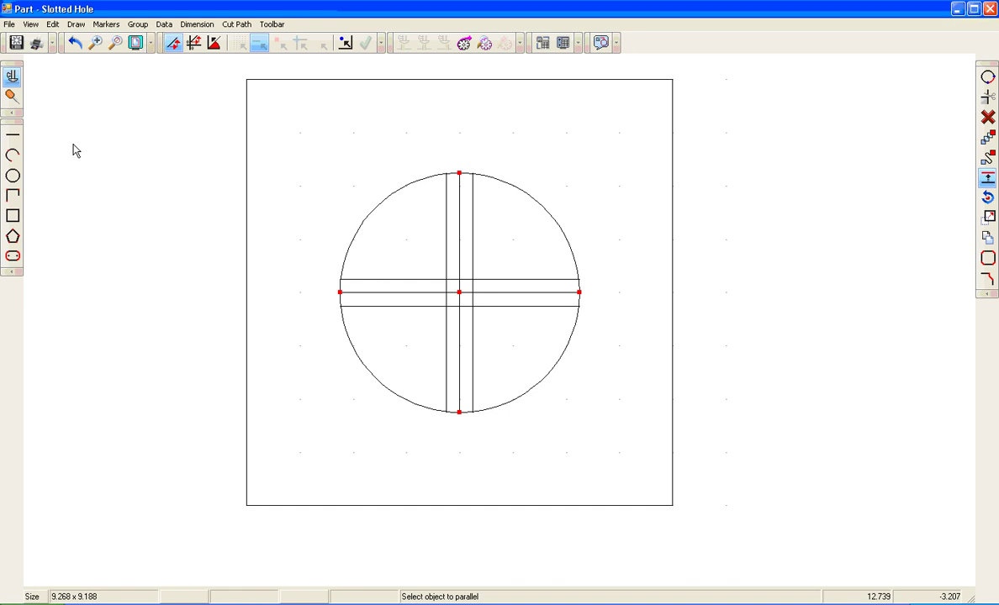
pyautogui.click(474, 276)
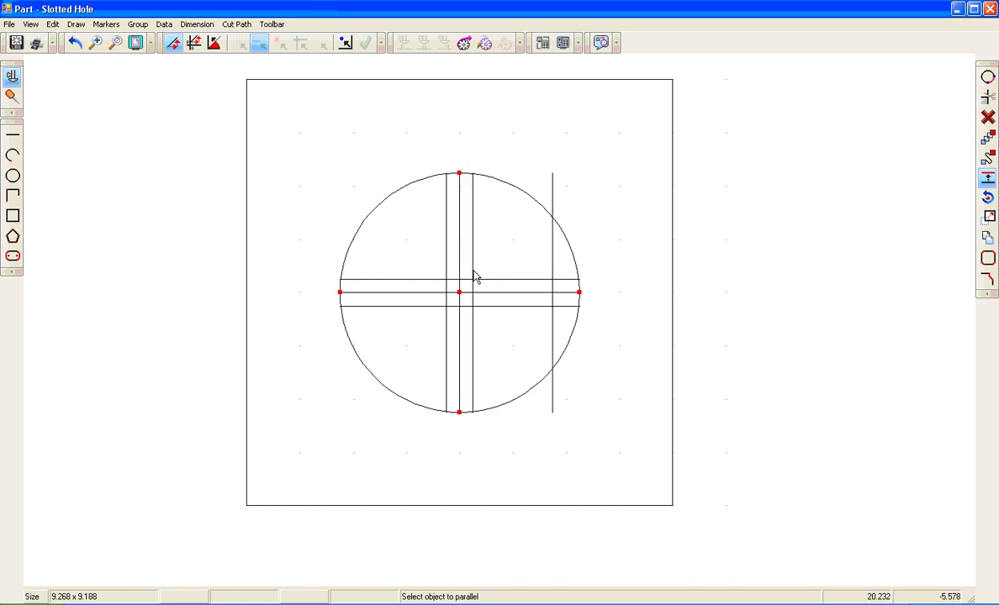
pyautogui.click(445, 271)
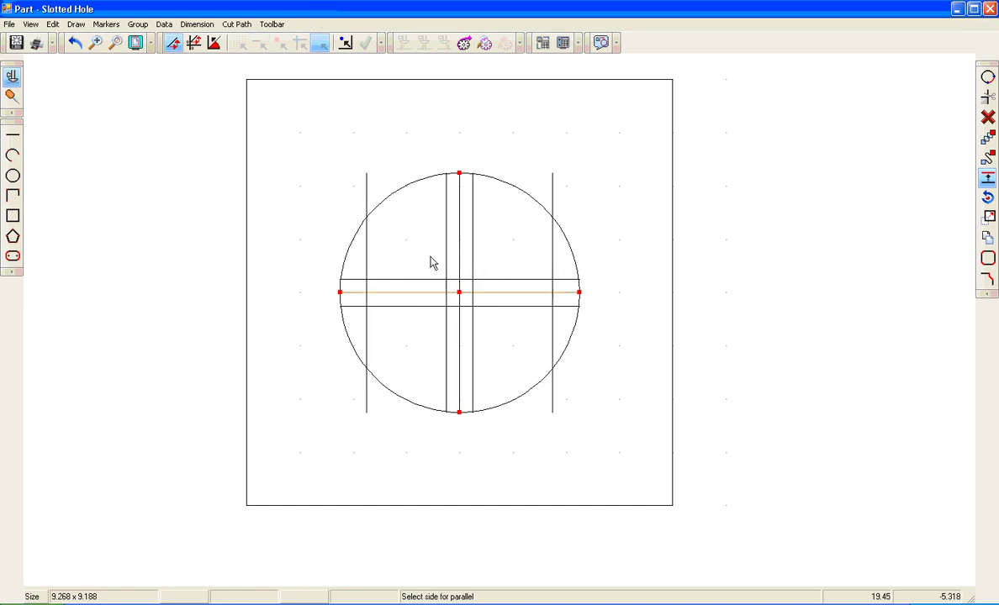
pyautogui.click(404, 276)
pyautogui.click(418, 310)
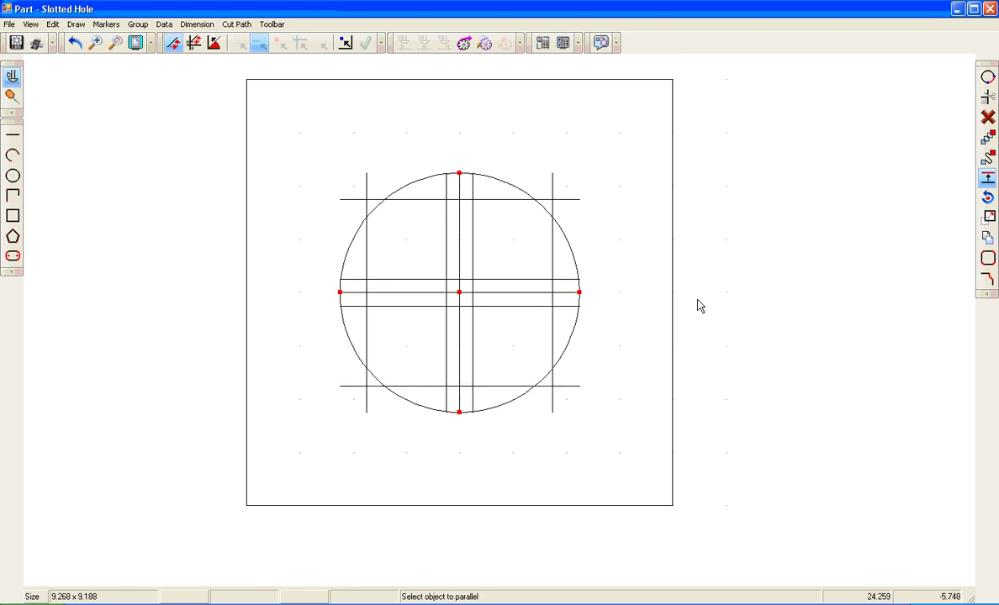
# Delete the original vertical and horizontal center lines of the circle.
pyautogui.click(988, 119)
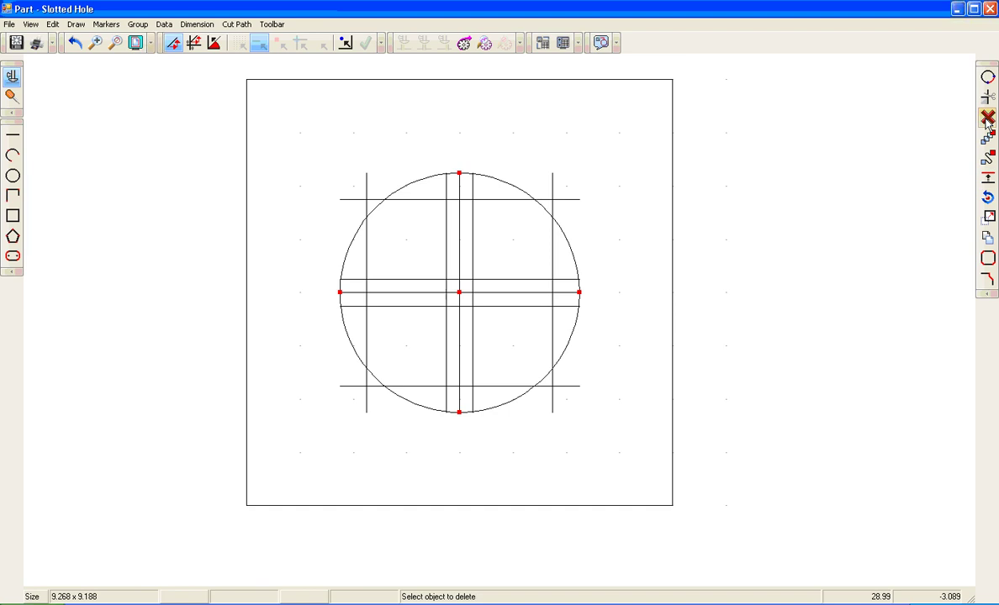
pyautogui.click(459, 249)
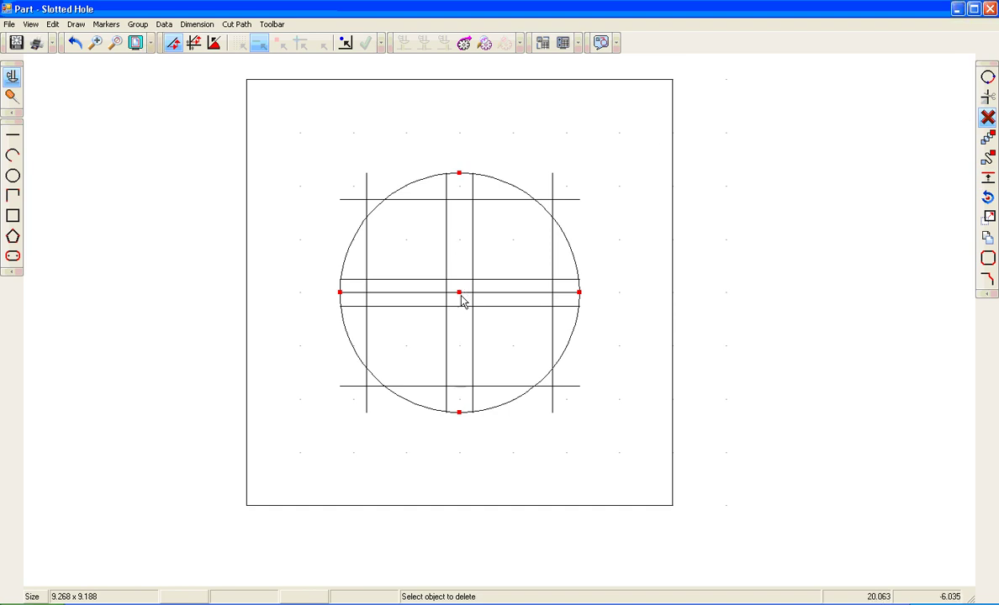
pyautogui.click(499, 298)
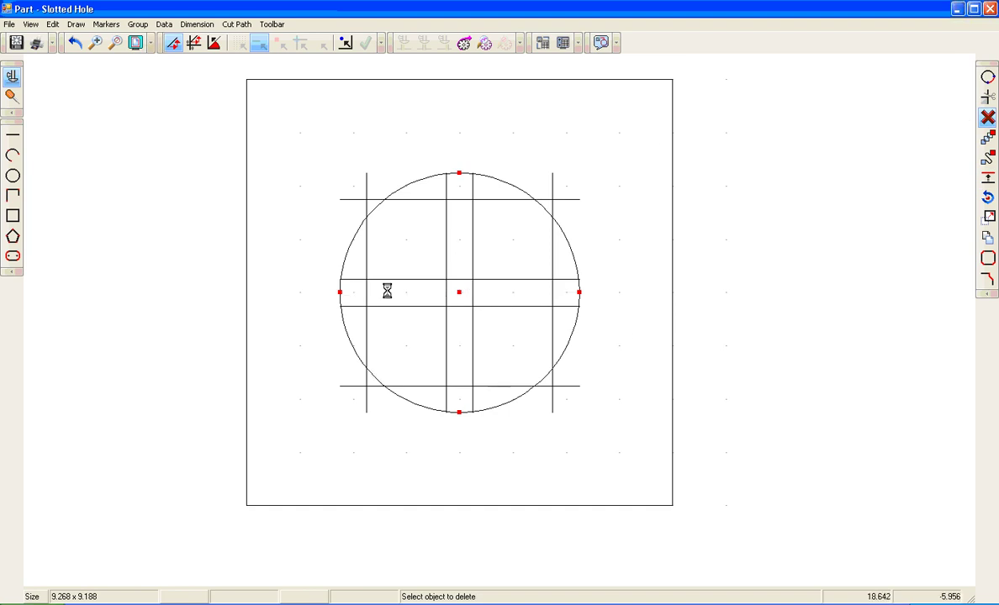
# Gap the upper horizontal line between its right-hand intersection with the circle and the right inner vertical line.
pyautogui.scroll(1, 388, 287)
pyautogui.scroll(1, 640, 267)
pyautogui.scroll(2, 481, 305)
pyautogui.scroll(1, 105, 290)
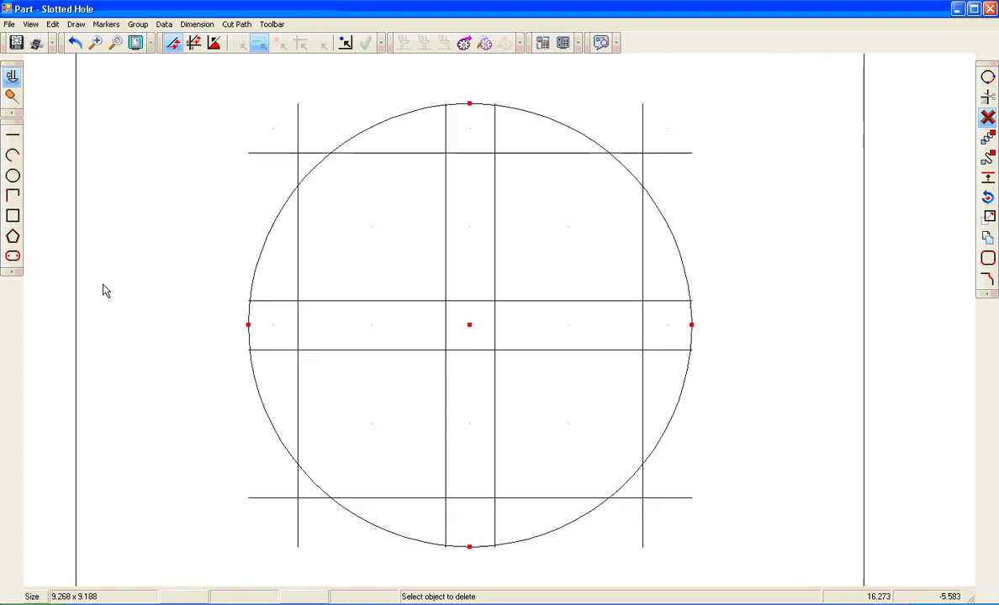
pyautogui.scroll(1, 761, 312)
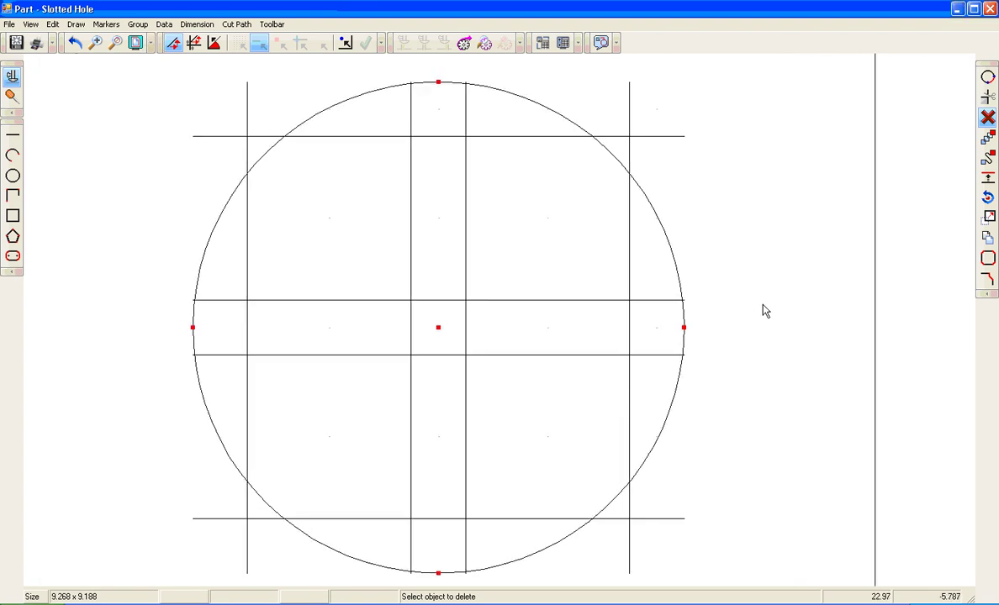
pyautogui.click(53, 24)
pyautogui.click(63, 51)
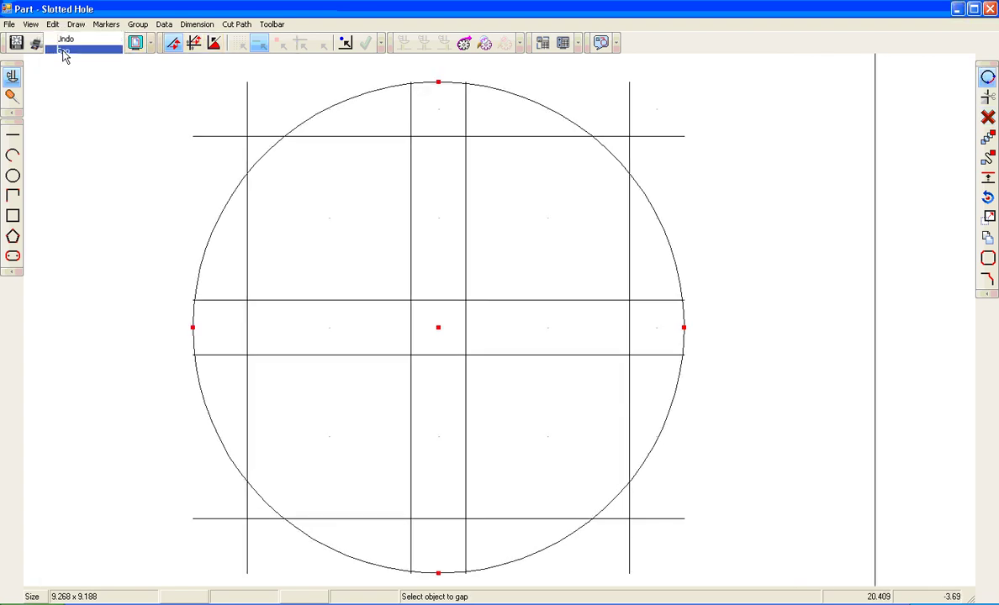
pyautogui.click(530, 143)
pyautogui.click(591, 138)
pyautogui.click(466, 137)
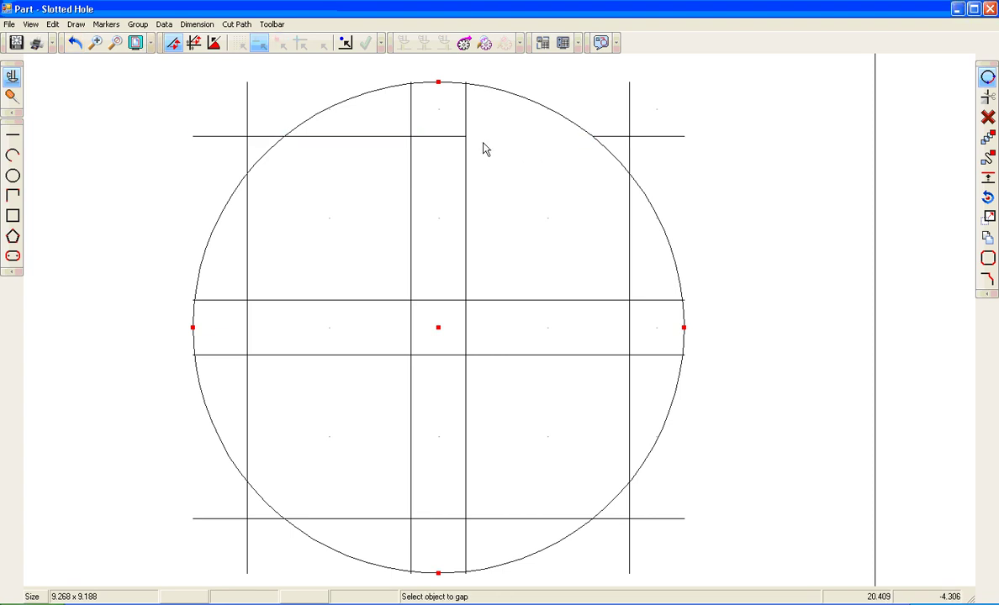
# Gap both inner vertical lines between the upper slot and the central band, and the upper horizontal line from the slot to the circle's left side.
pyautogui.click(470, 164)
pyautogui.click(466, 141)
pyautogui.click(469, 278)
pyautogui.click(412, 210)
pyautogui.click(415, 165)
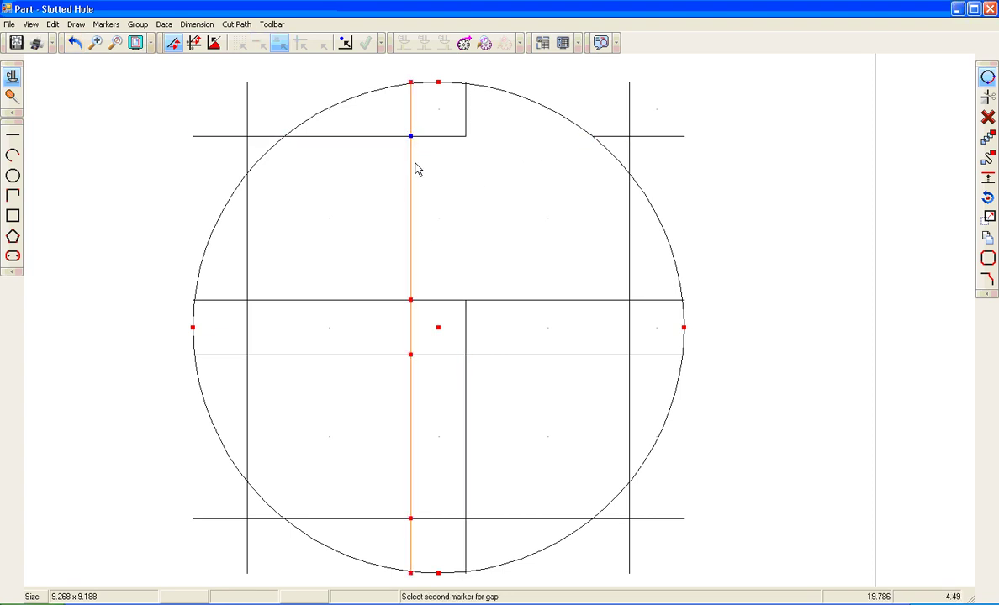
pyautogui.click(410, 275)
pyautogui.click(336, 136)
pyautogui.click(406, 137)
pyautogui.click(282, 136)
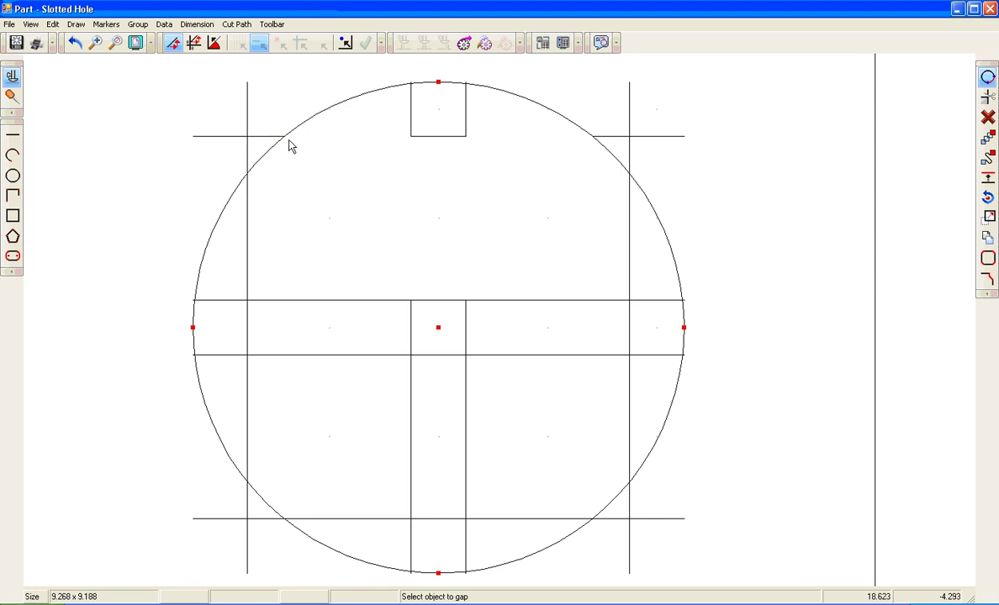
# Gap the left outer vertical line above and below the left slot, and both central horizontal lines between that slot and the inner verticals.
pyautogui.click(246, 181)
pyautogui.click(246, 172)
pyautogui.click(246, 300)
pyautogui.click(315, 299)
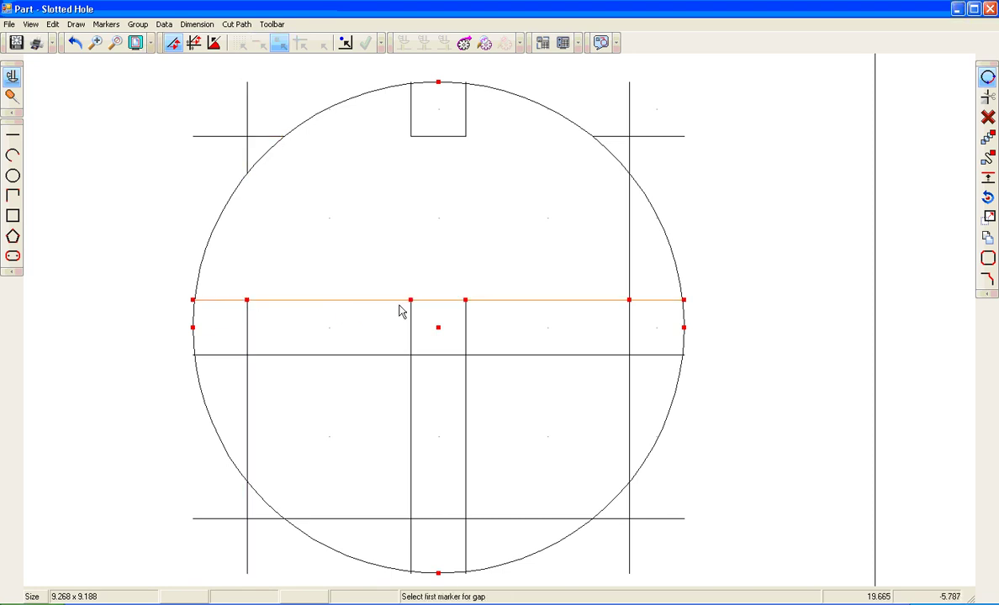
pyautogui.click(410, 300)
pyautogui.click(246, 299)
pyautogui.click(360, 355)
pyautogui.click(411, 355)
pyautogui.click(246, 355)
pyautogui.click(247, 370)
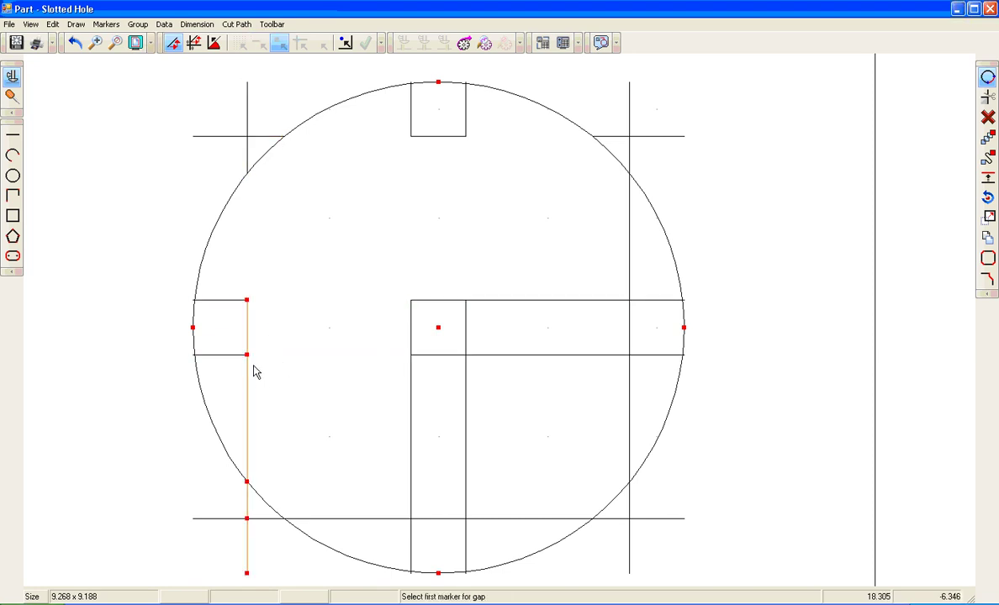
pyautogui.click(247, 355)
pyautogui.click(246, 480)
# Gap the circle's arc across the openings of the upper and left slots.
pyautogui.click(395, 85)
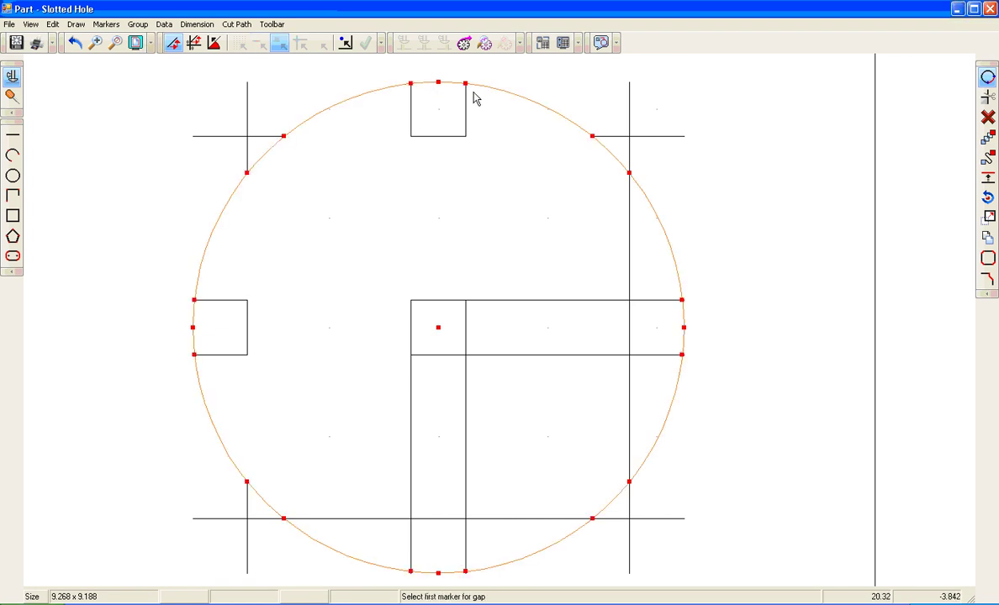
pyautogui.click(465, 85)
pyautogui.click(411, 83)
pyautogui.click(425, 83)
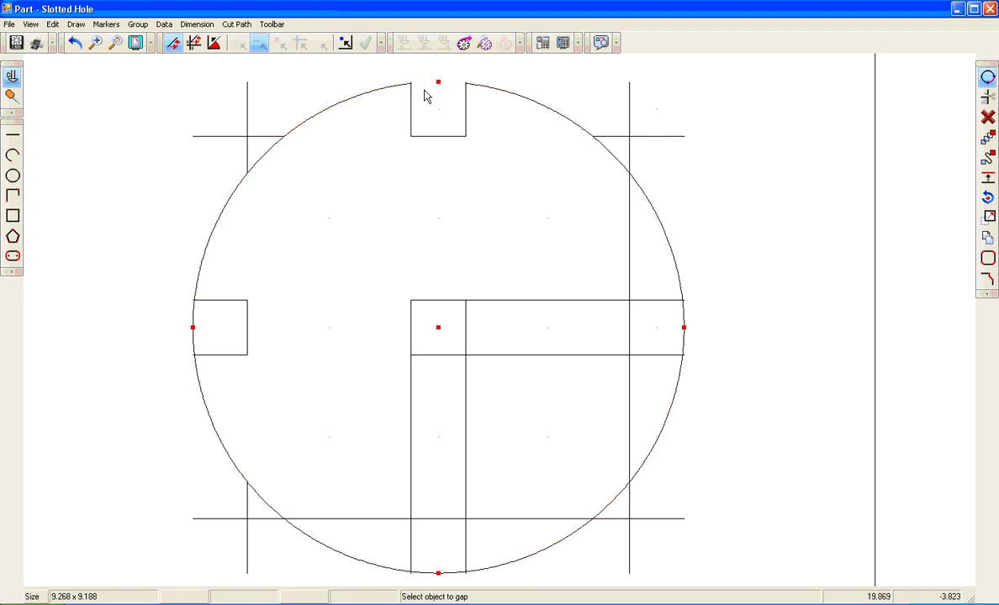
pyautogui.click(190, 281)
pyautogui.click(194, 300)
pyautogui.click(194, 355)
pyautogui.click(192, 334)
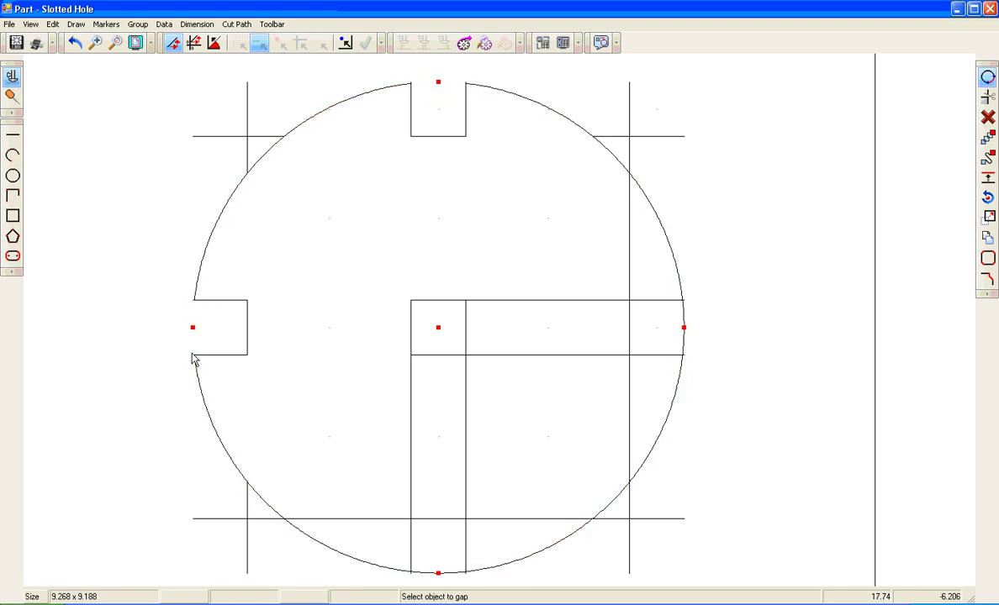
# Gap the circle's arc between the parallel slot lines at its lower and right sides.
pyautogui.click(450, 573)
pyautogui.click(465, 573)
pyautogui.click(412, 573)
pyautogui.click(423, 574)
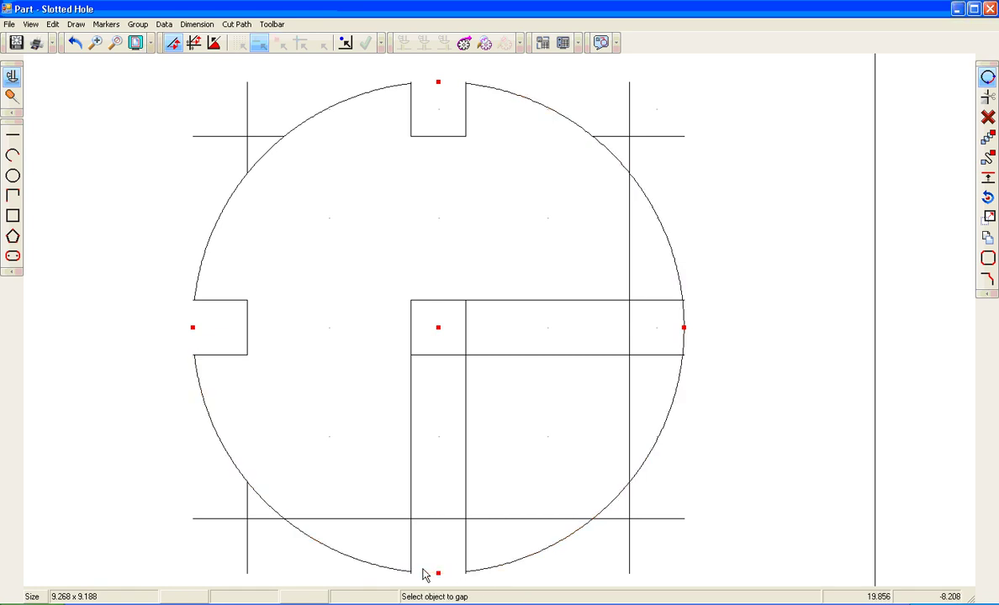
pyautogui.click(685, 336)
pyautogui.press('Escape')
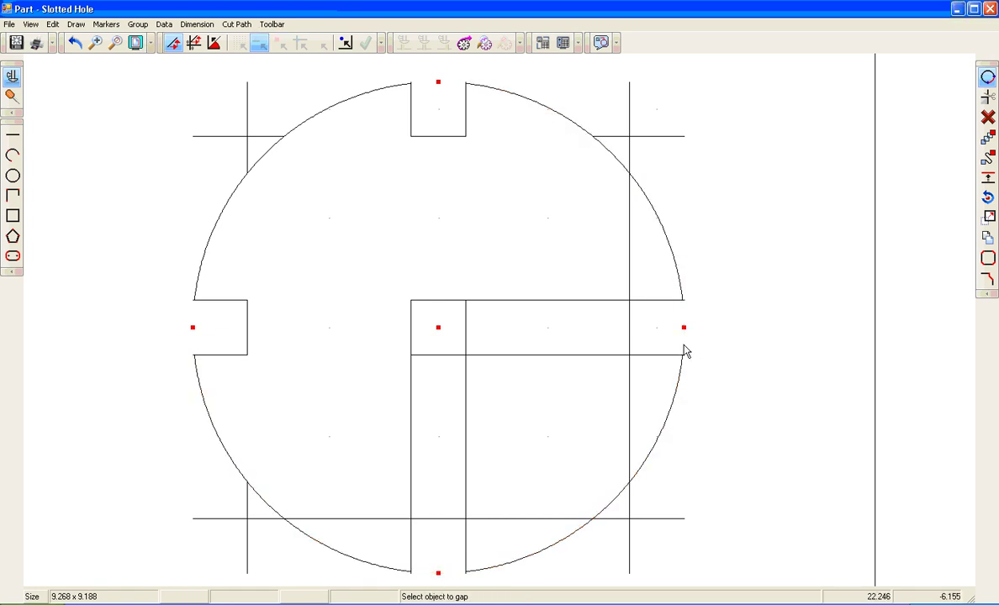
# Gap the right outer vertical line above the right slot, and the upper central horizontal line between that slot and the right inner vertical.
pyautogui.click(631, 252)
pyautogui.click(629, 299)
pyautogui.click(629, 244)
pyautogui.click(586, 311)
pyautogui.click(465, 299)
pyautogui.click(547, 299)
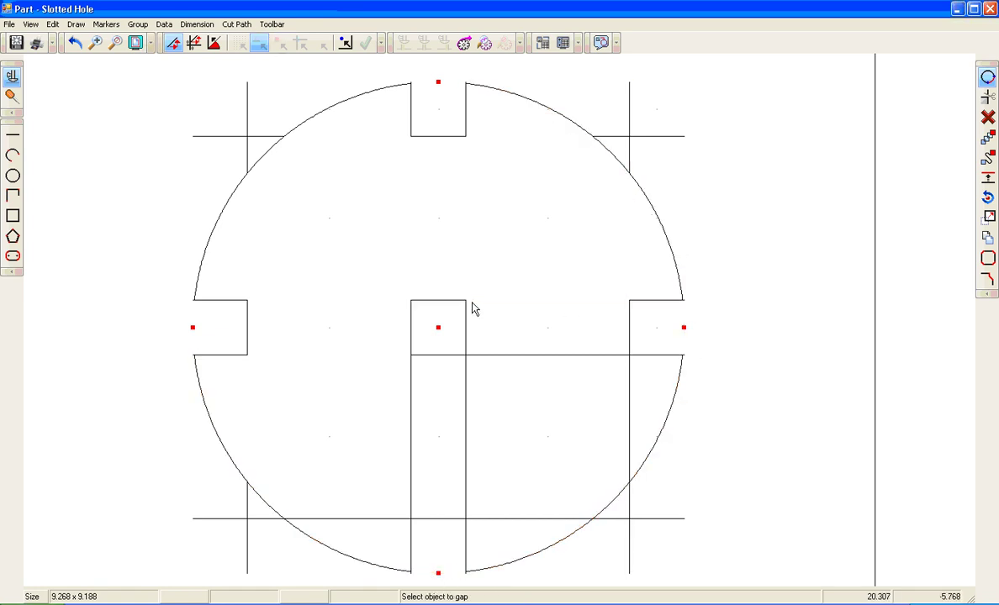
# Gap the lower central horizontal line between the inner vertical and the right slot, and the right outer vertical from that slot down to the circle.
pyautogui.click(591, 355)
pyautogui.click(465, 355)
pyautogui.click(547, 355)
pyautogui.click(629, 397)
pyautogui.click(629, 355)
pyautogui.click(629, 483)
pyautogui.click(627, 448)
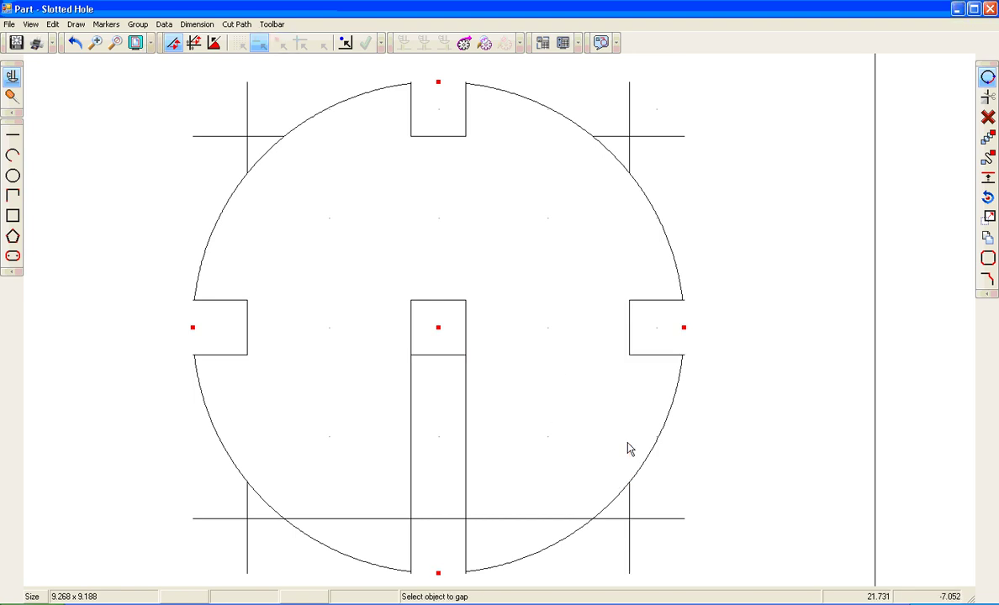
# Gap the lower horizontal line from the circle's right side to the lower slot, and the right inner vertical between the central square and that slot.
pyautogui.click(564, 519)
pyautogui.click(593, 519)
pyautogui.click(466, 519)
pyautogui.click(484, 519)
pyautogui.click(465, 395)
pyautogui.click(465, 355)
pyautogui.click(465, 519)
pyautogui.click(465, 454)
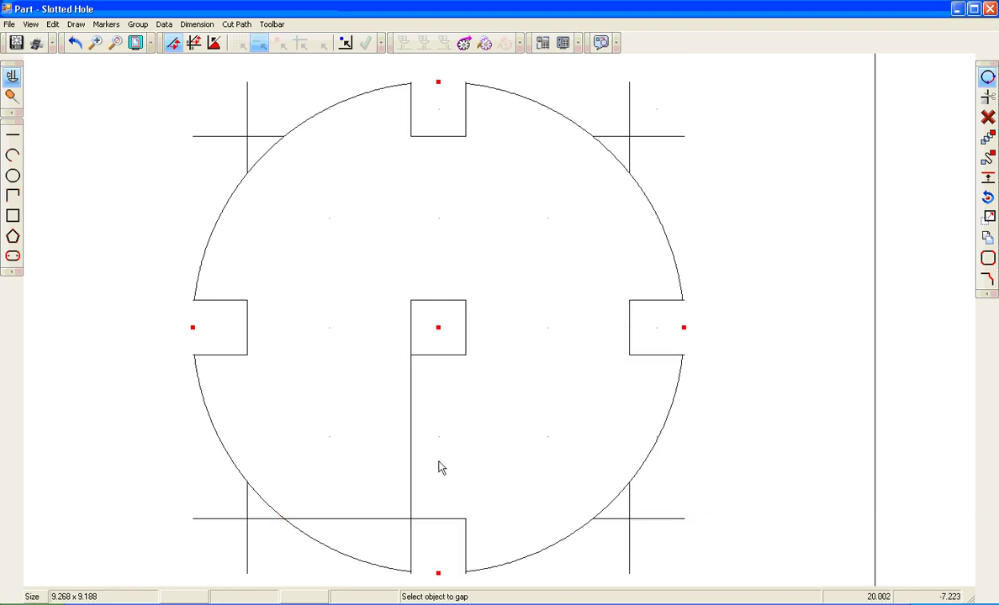
# Gap the left inner vertical between the central square and the lower slot, and the lower horizontal line from that slot to the circle's left side.
pyautogui.click(410, 383)
pyautogui.click(410, 355)
pyautogui.click(410, 519)
pyautogui.click(410, 454)
pyautogui.click(380, 519)
pyautogui.click(411, 519)
pyautogui.click(283, 519)
pyautogui.click(344, 518)
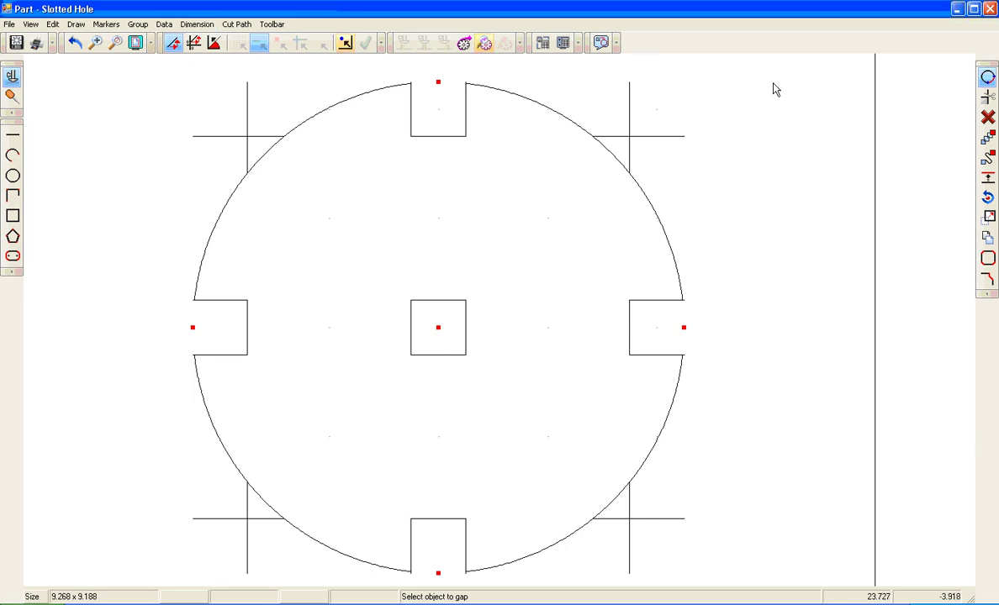
# Delete the leftover crossing line segments outside the circle at its four corners.
pyautogui.click(988, 117)
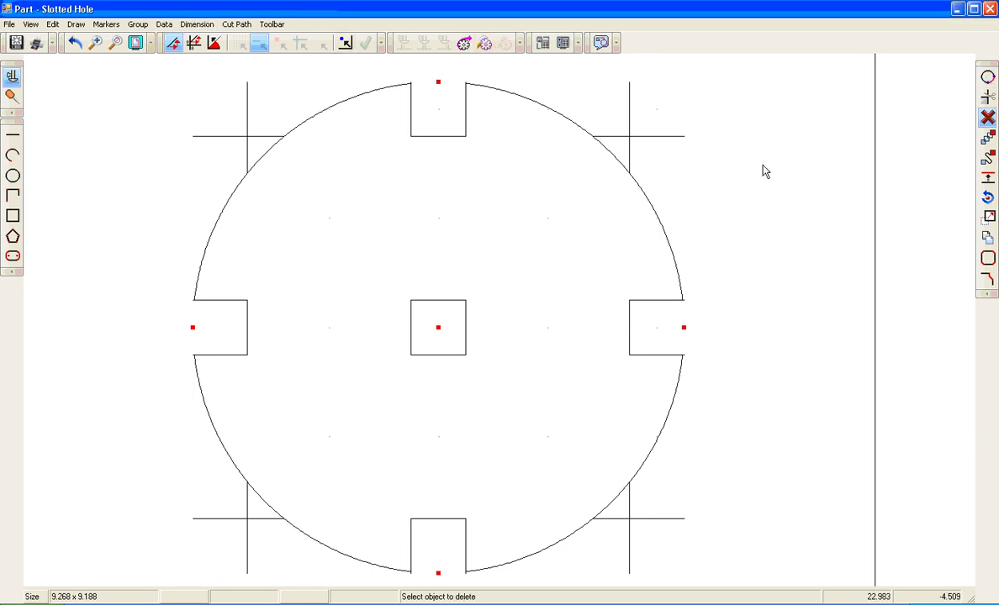
pyautogui.click(665, 135)
pyautogui.click(629, 105)
pyautogui.click(247, 105)
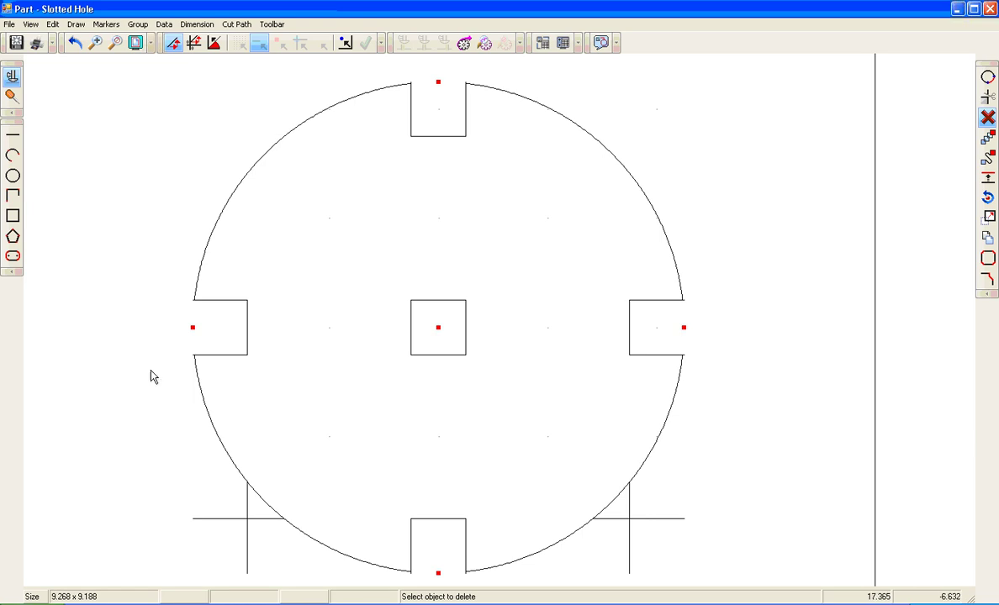
pyautogui.click(216, 519)
pyautogui.click(247, 535)
pyautogui.click(656, 519)
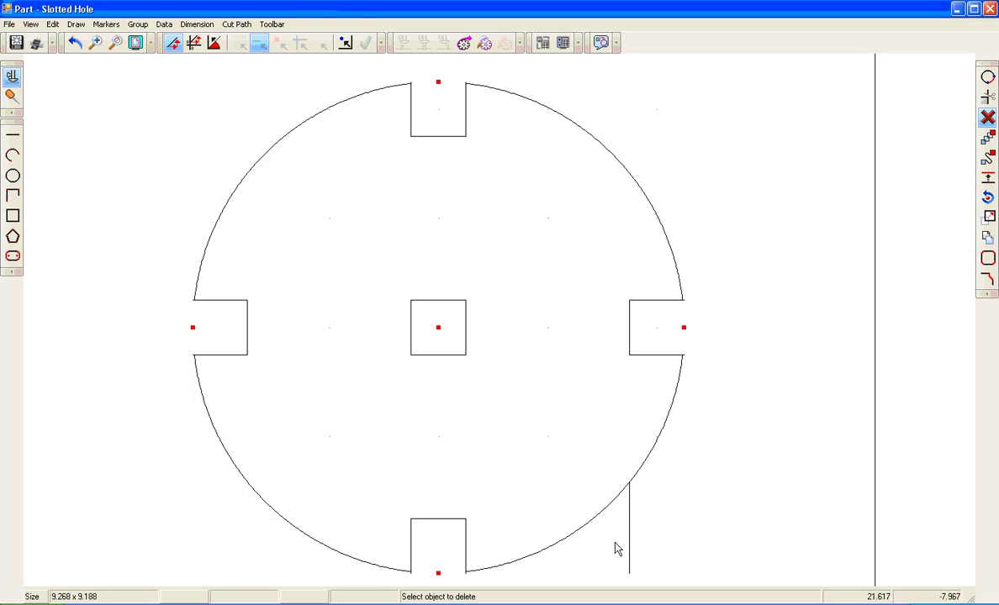
# Delete the four sides of the small square at the circle's center.
pyautogui.click(465, 324)
pyautogui.click(438, 301)
pyautogui.click(411, 320)
pyautogui.click(438, 354)
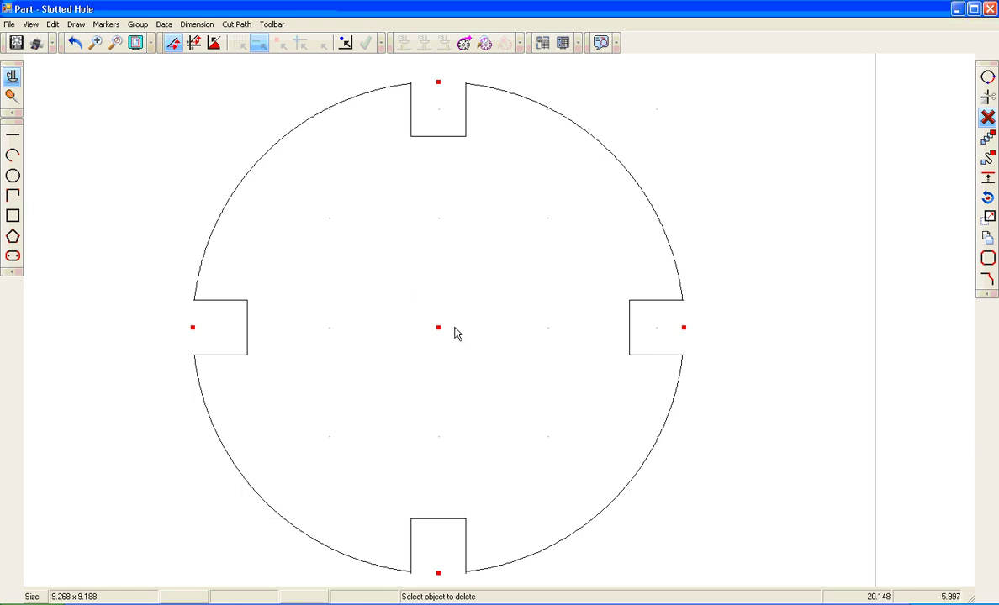
# Clear all markers from the part and compare the redrawn slotted plate with the dimensioned original.
pyautogui.click(106, 24)
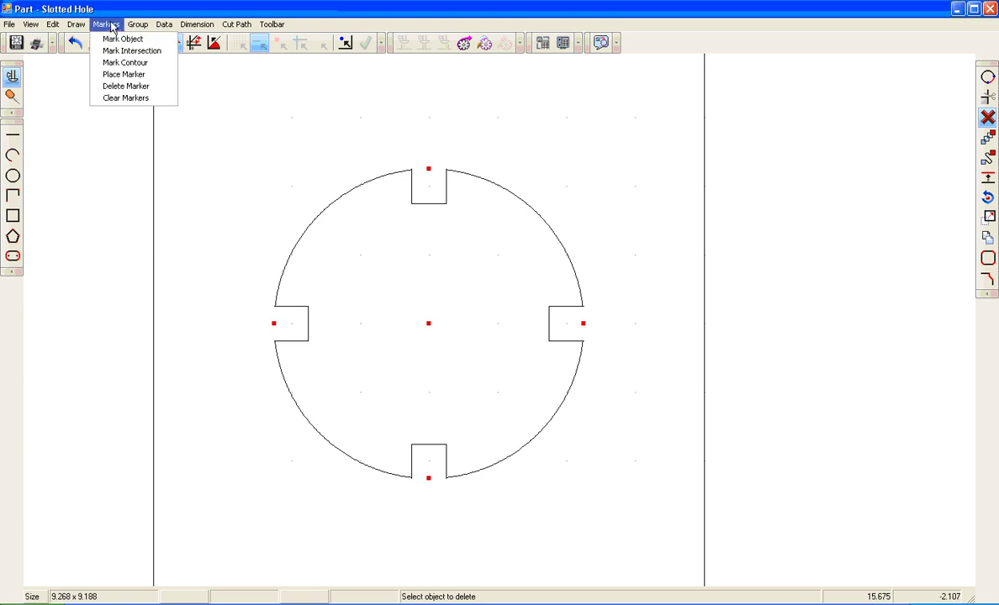
pyautogui.click(112, 96)
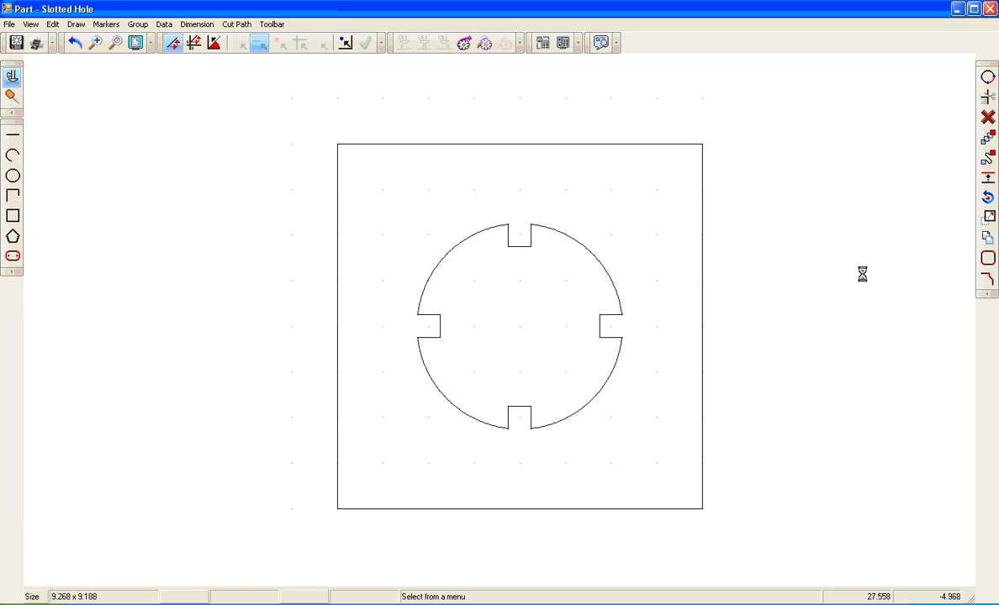
pyautogui.scroll(-2, 856, 383)
pyautogui.scroll(-1, 741, 494)
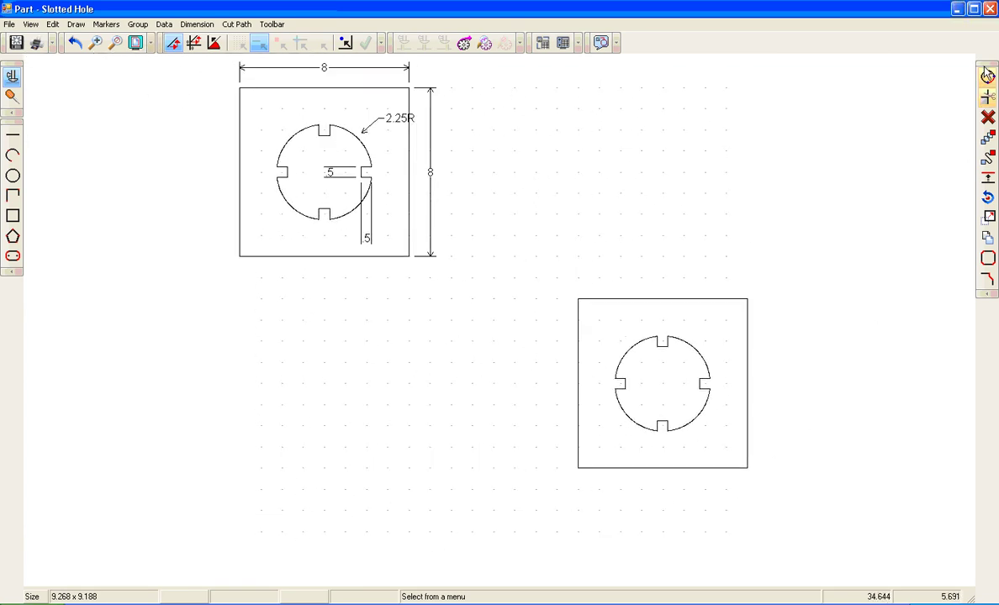
# Exit the Slotted Hole part without saving, open the Saw Blade part and bring an empty area beside its drawing into view.
pyautogui.click(990, 9)
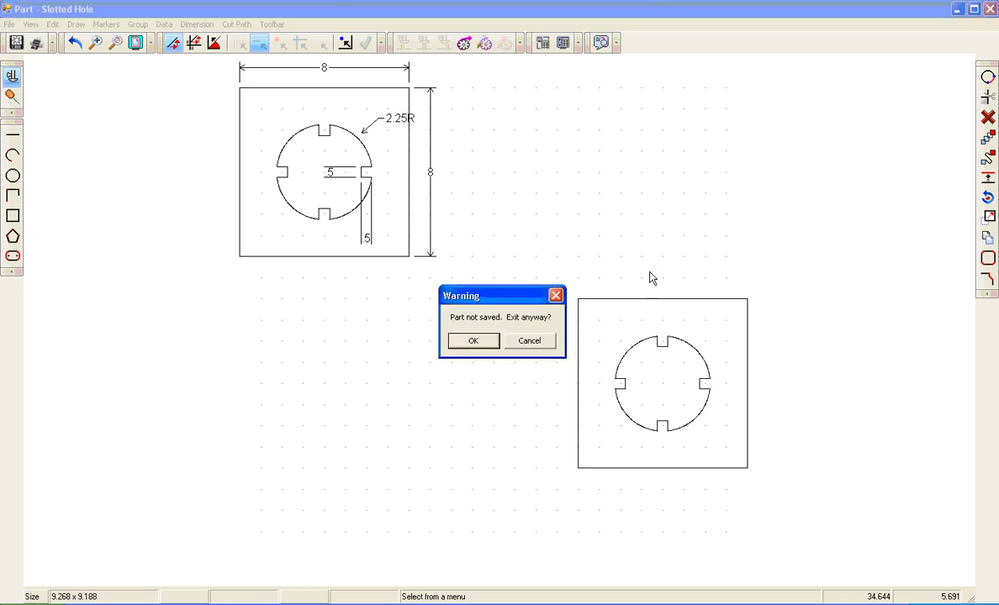
pyautogui.click(467, 343)
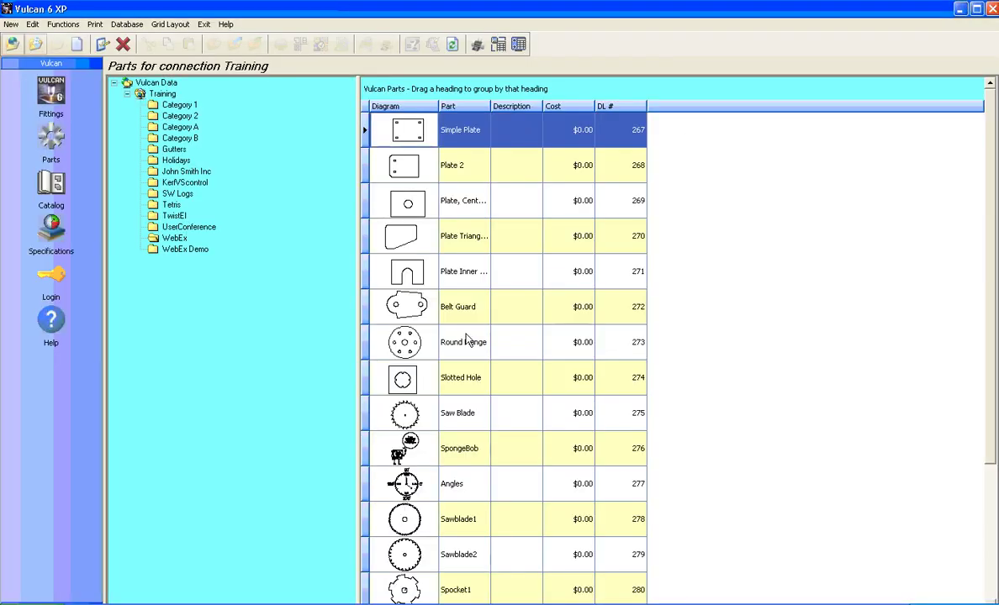
pyautogui.doubleClick(454, 413)
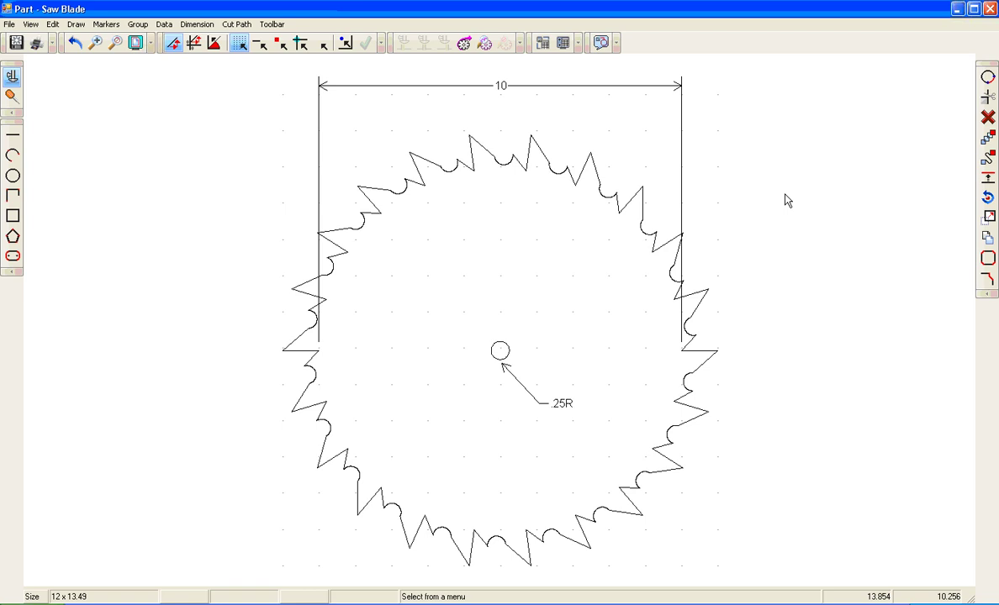
pyautogui.scroll(-4, 30, 109)
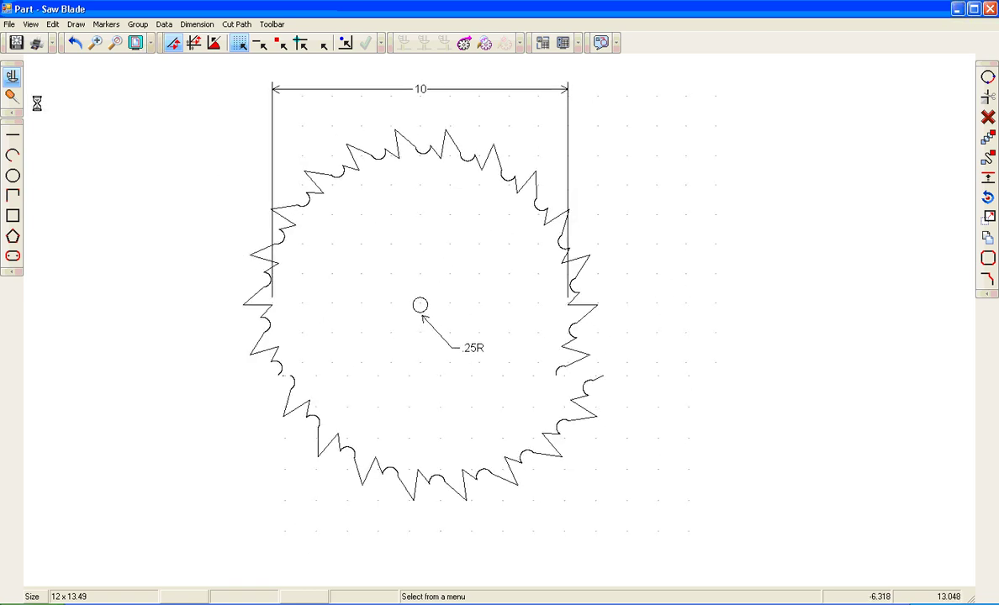
pyautogui.scroll(3, 819, 559)
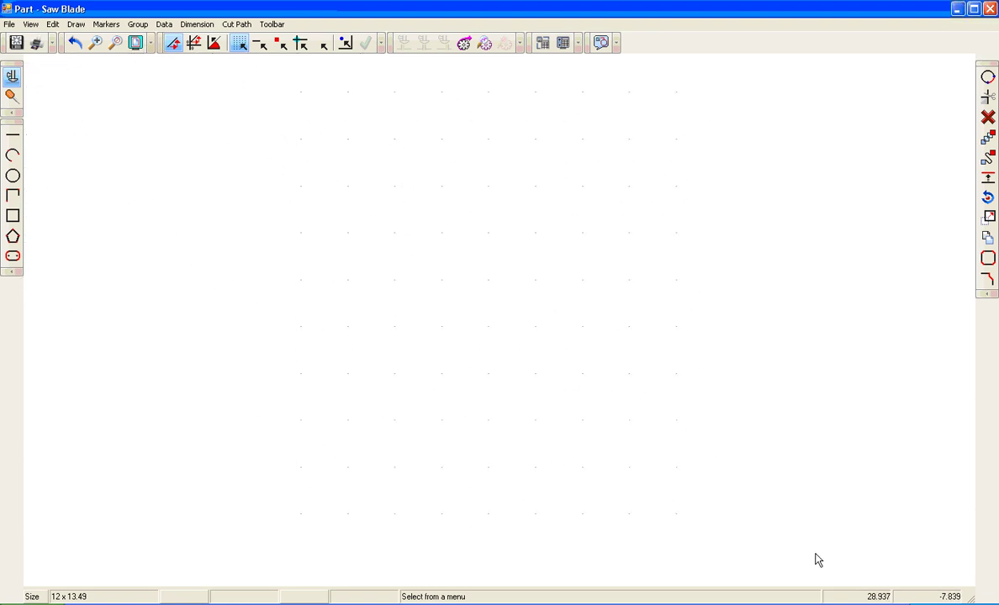
# Draw a circle with a radius of .25 on a grid point in the middle of the empty area.
pyautogui.click(12, 175)
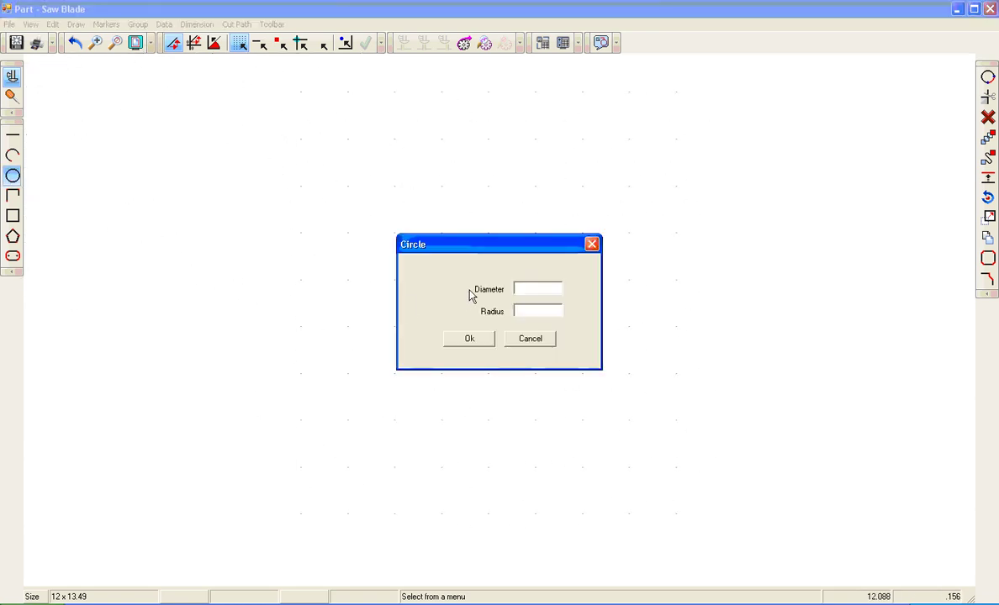
pyautogui.click(529, 312)
pyautogui.write('.25')
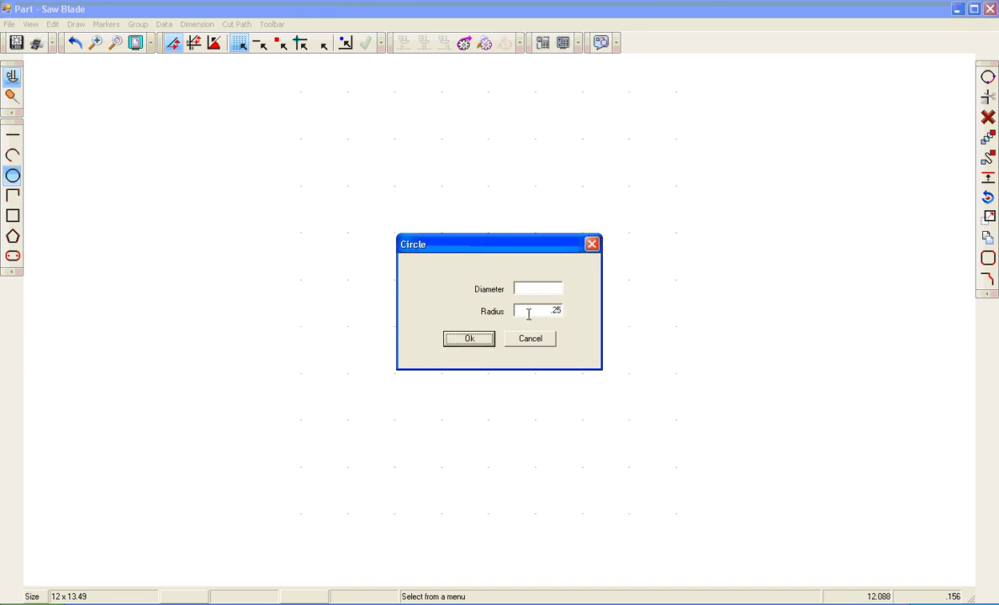
pyautogui.press('Return')
pyautogui.click(489, 328)
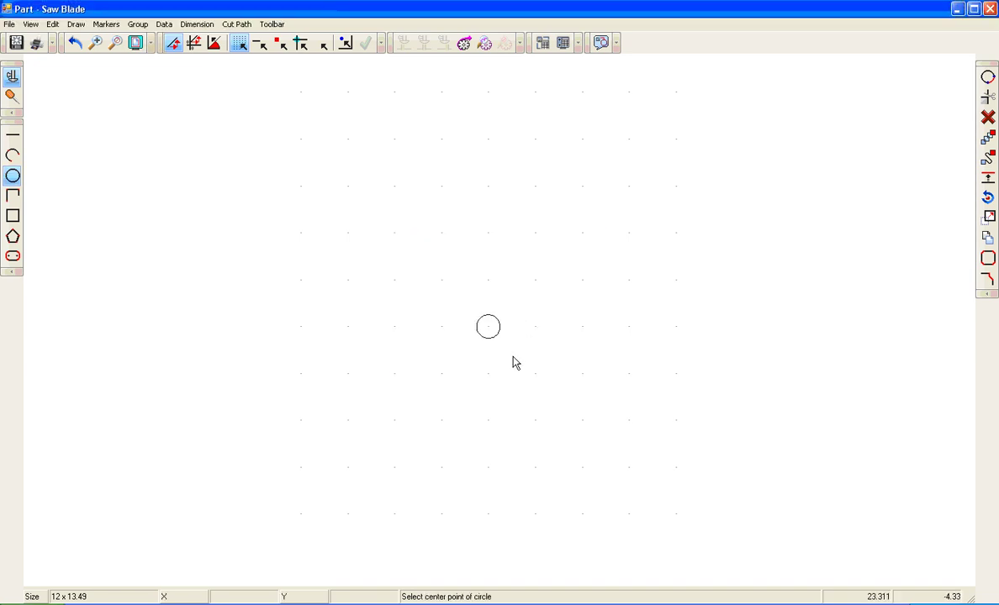
# Draw a circle with a diameter of 10 centered on the same grid point as the small hole.
pyautogui.click(19, 179)
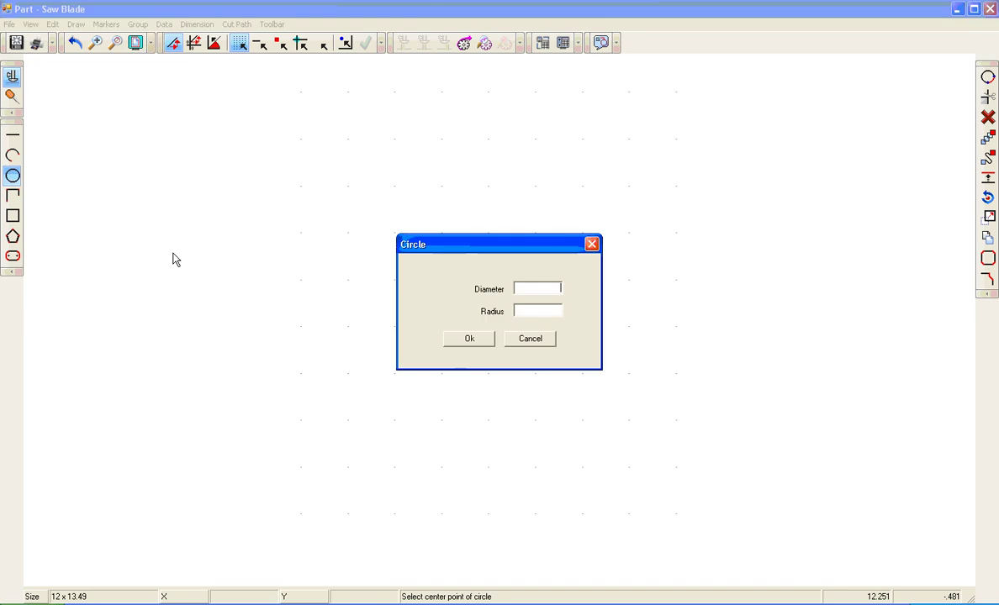
pyautogui.write('10')
pyautogui.press('Return')
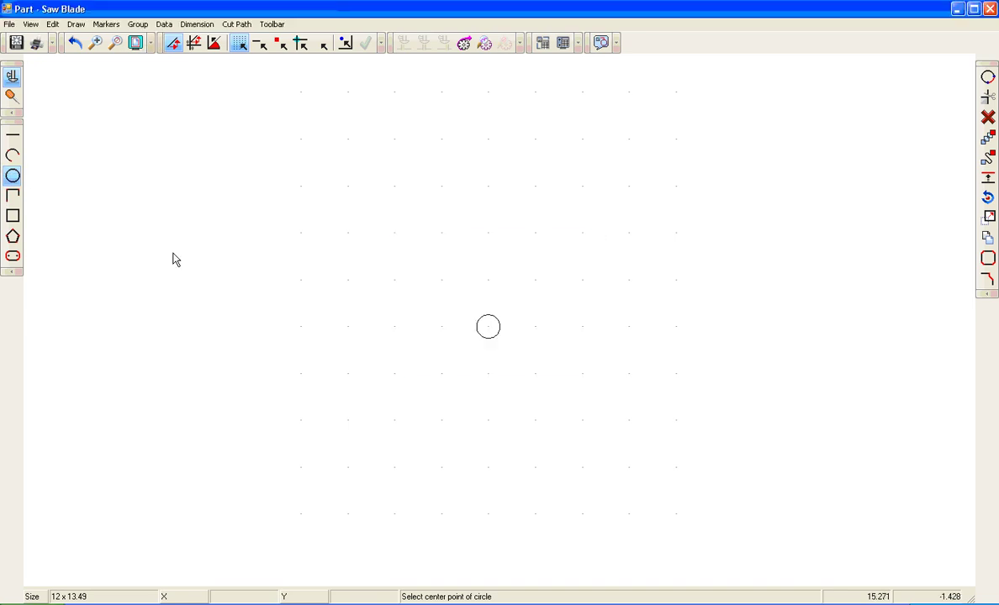
pyautogui.click(489, 328)
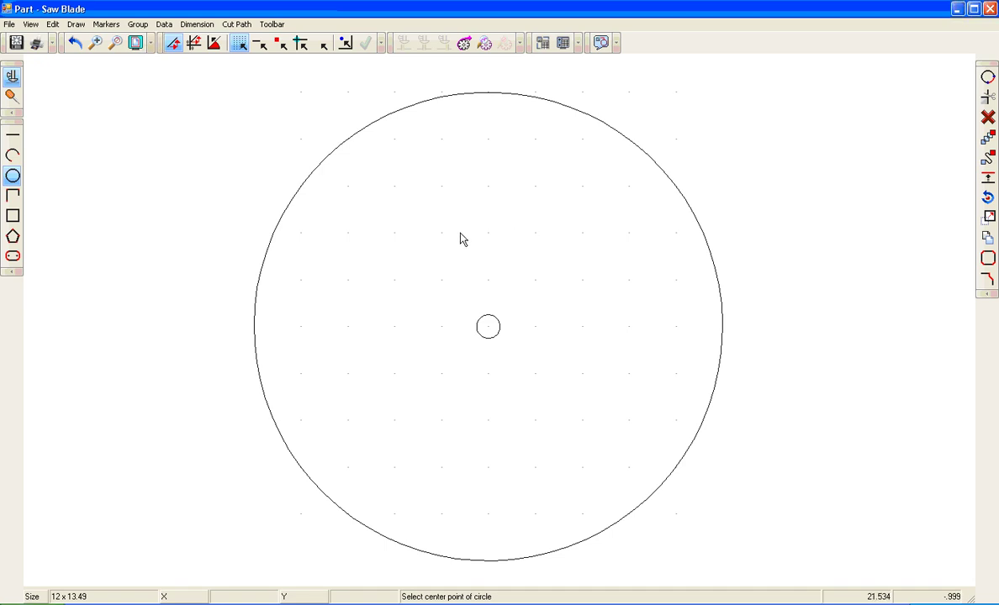
# Mark the large circle with 22 divisions.
pyautogui.click(106, 24)
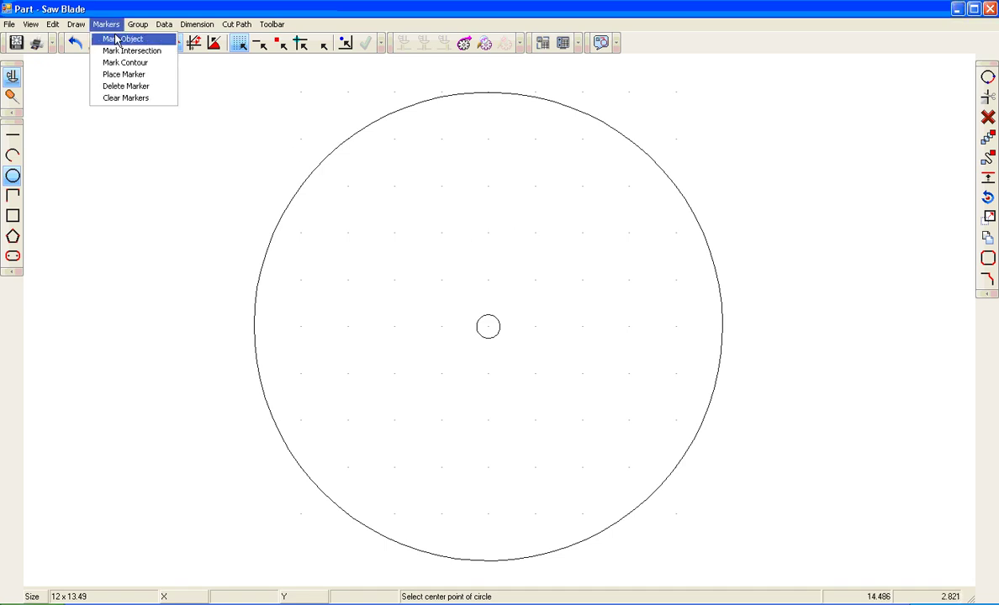
pyautogui.click(116, 36)
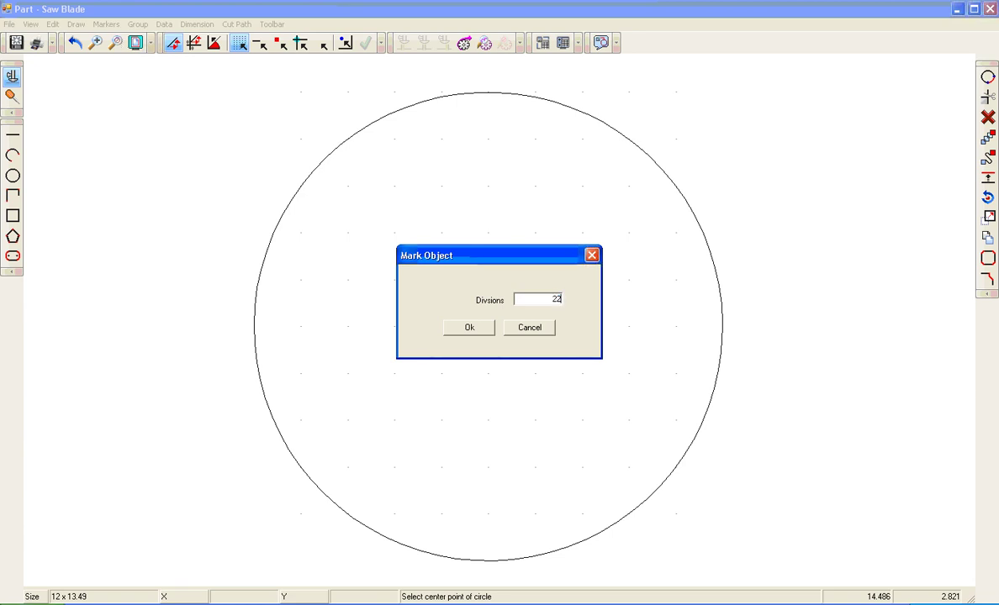
pyautogui.write('22')
pyautogui.press('Return')
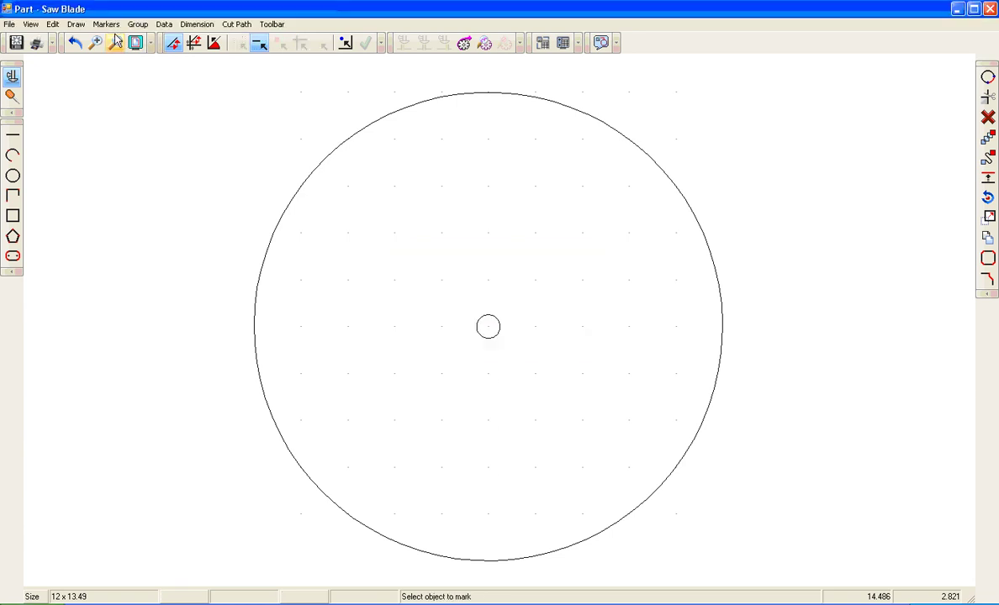
pyautogui.click(662, 174)
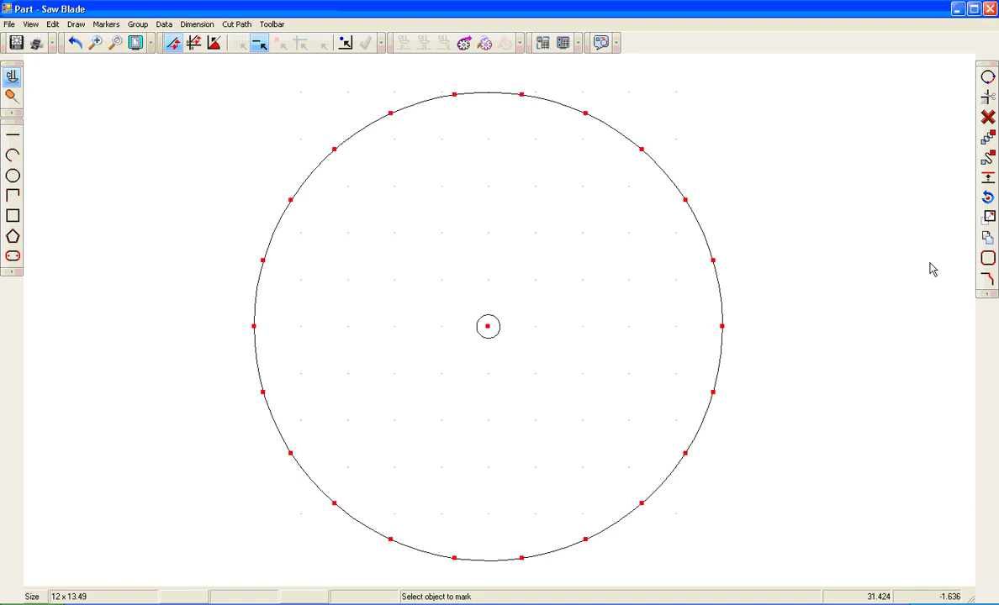
# Draw a horizontal line outward from the marker at the large circle's rightmost point, with an X distance of 1.
pyautogui.scroll(-2, 169, 164)
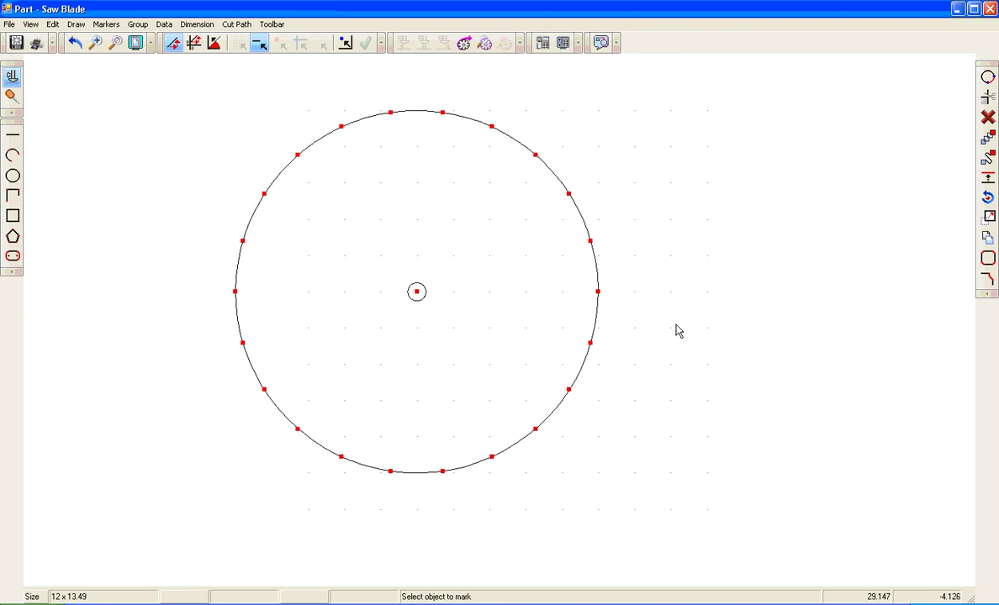
pyautogui.scroll(1, 709, 315)
pyautogui.scroll(3, 709, 308)
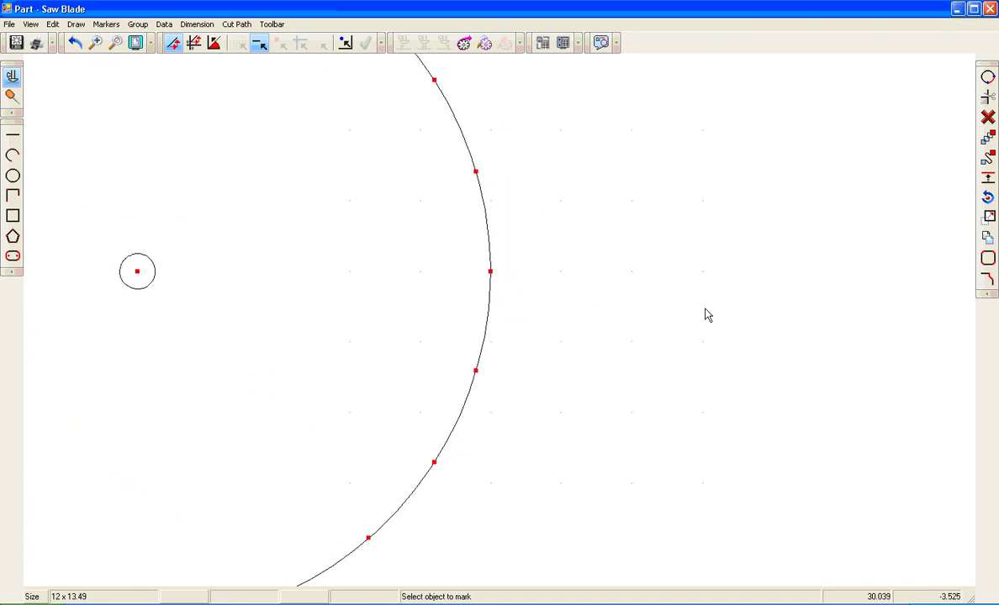
pyautogui.click(13, 136)
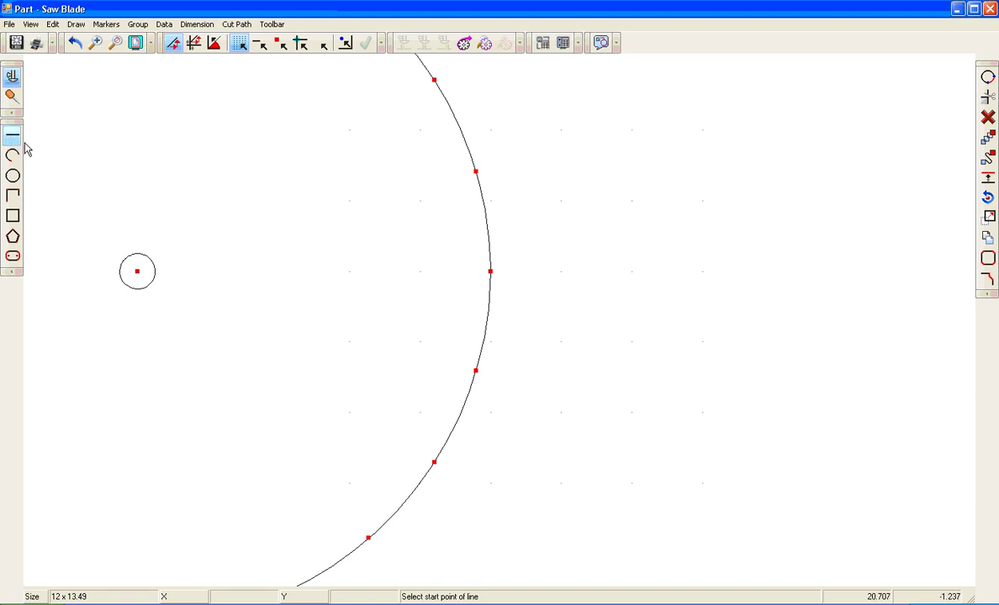
pyautogui.click(280, 44)
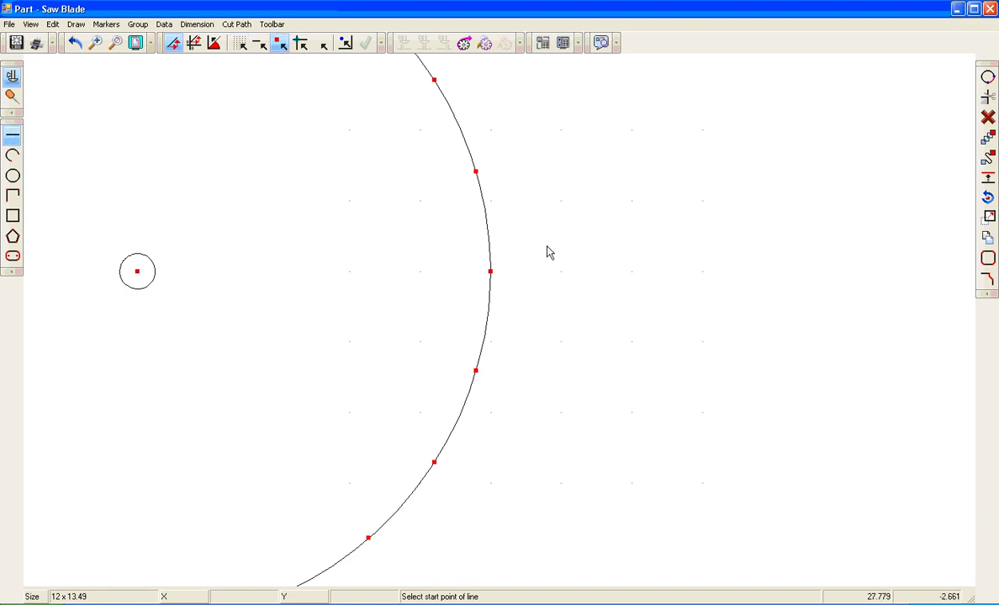
pyautogui.click(493, 272)
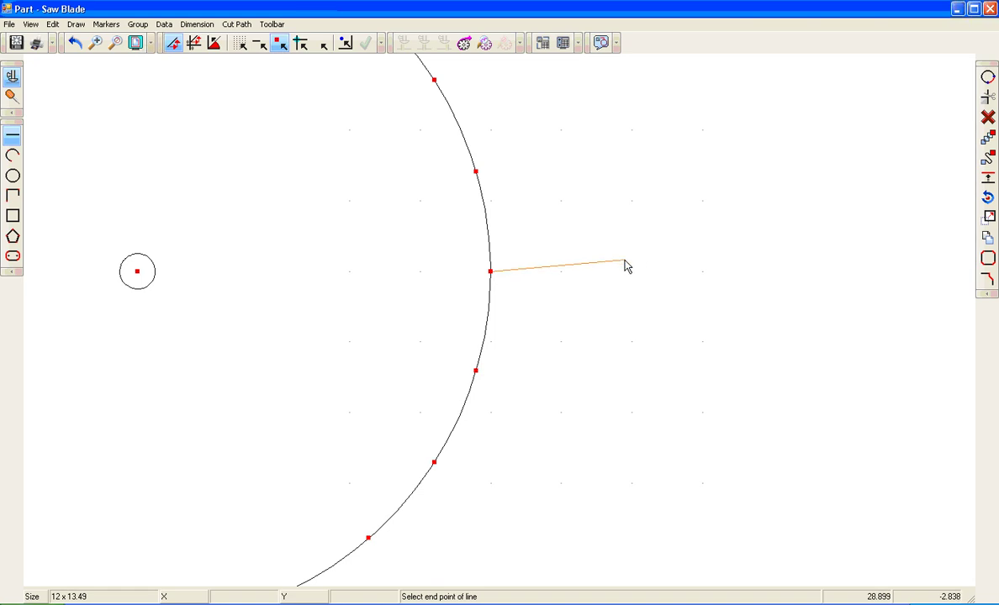
pyautogui.write('1')
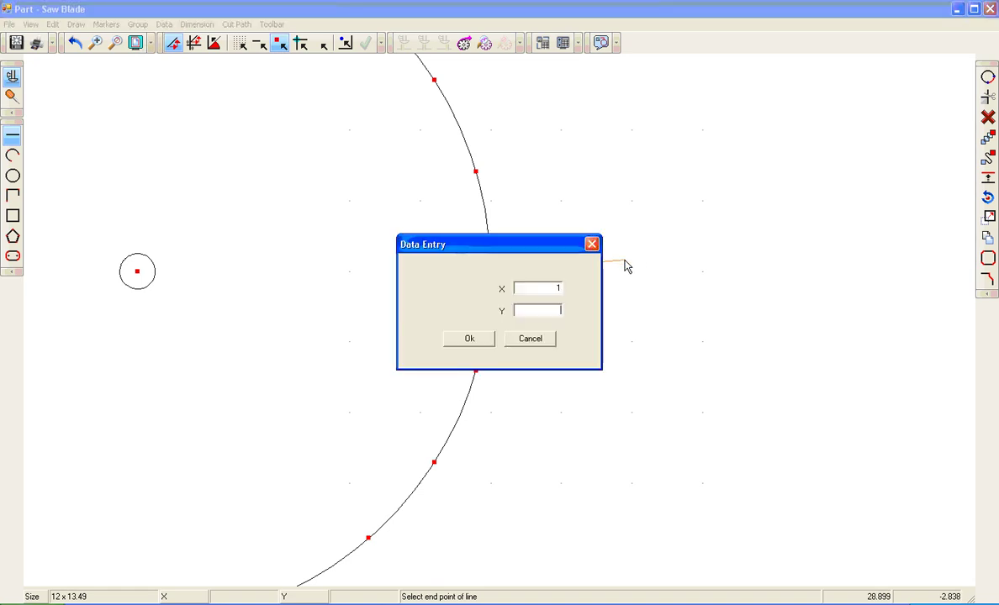
pyautogui.press('Return')
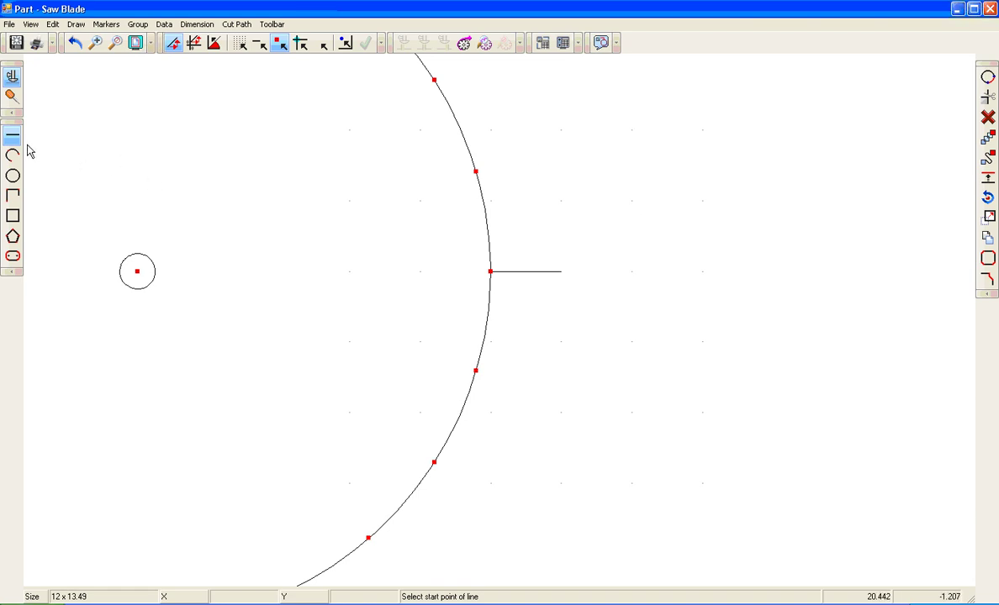
# Draw a slanted line from the horizontal line's outer end back toward the circle, ending at about X 27.38, Y -3.49.
pyautogui.click(260, 48)
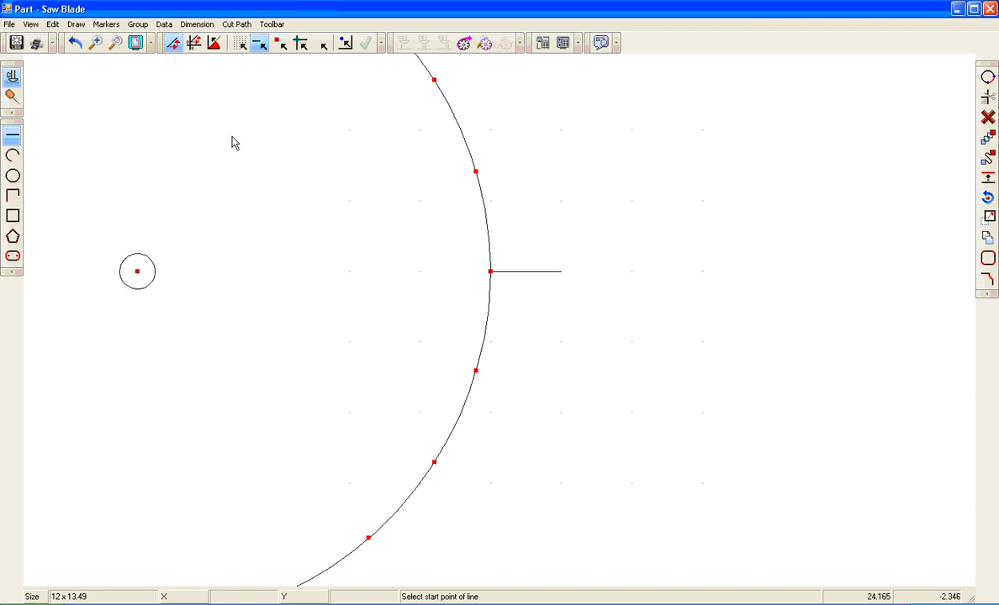
pyautogui.click(565, 277)
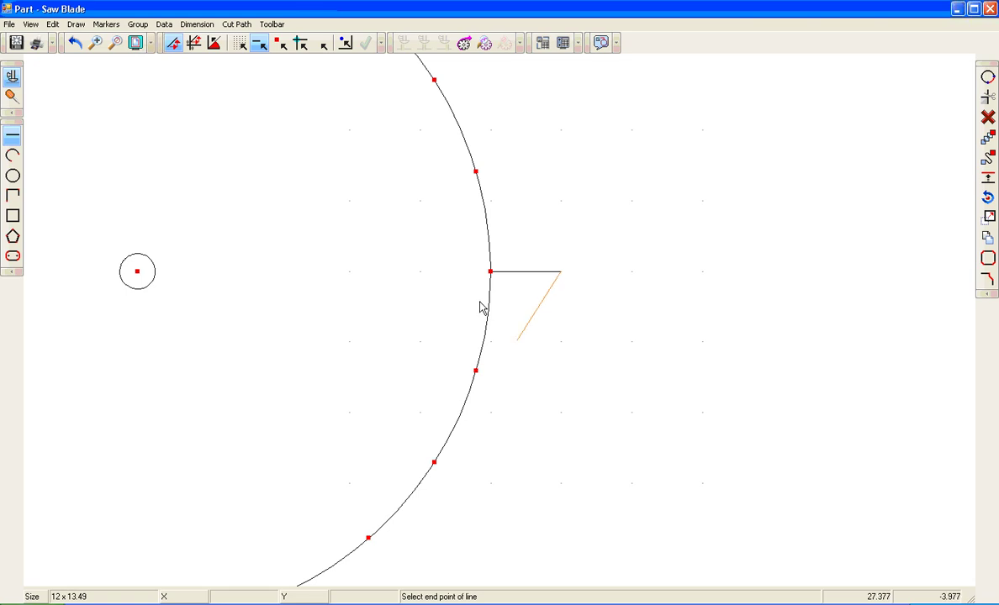
pyautogui.click(321, 44)
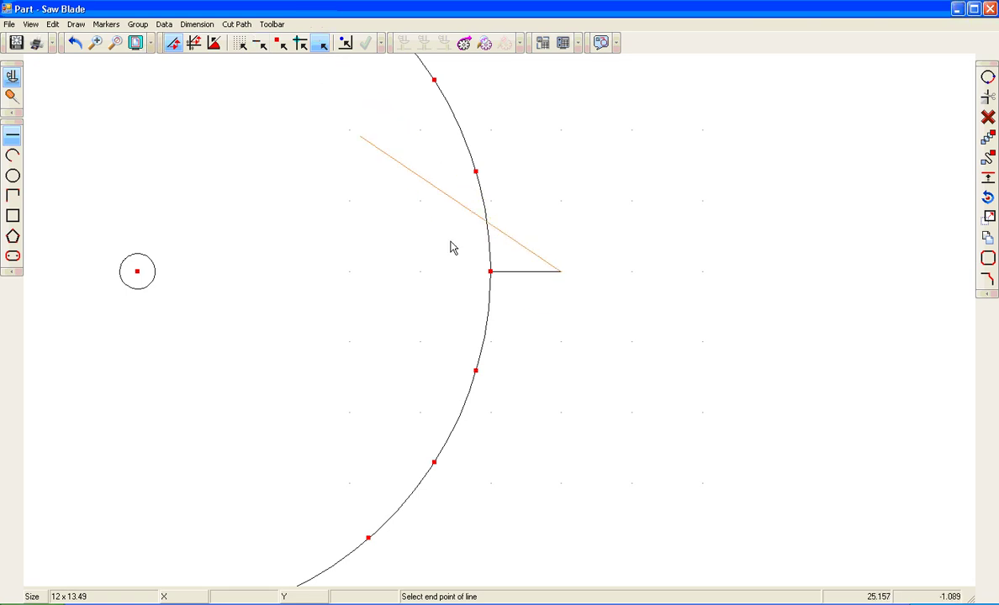
pyautogui.click(518, 308)
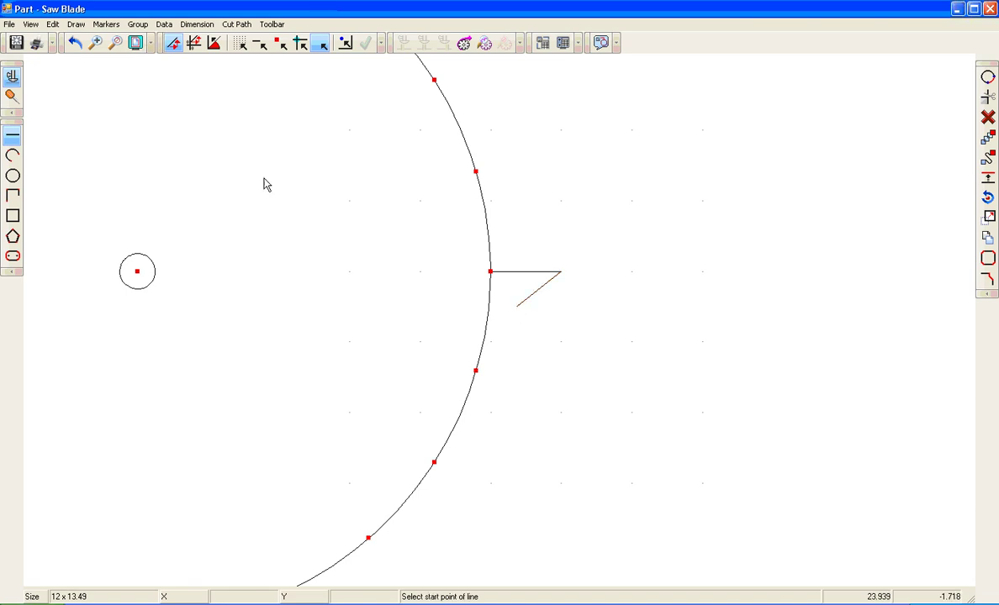
# Draw a C-shaped gullet arc from the slanted line's lower end, bulging toward the circle and ending at about X 27.26, Y -3.91.
pyautogui.click(12, 156)
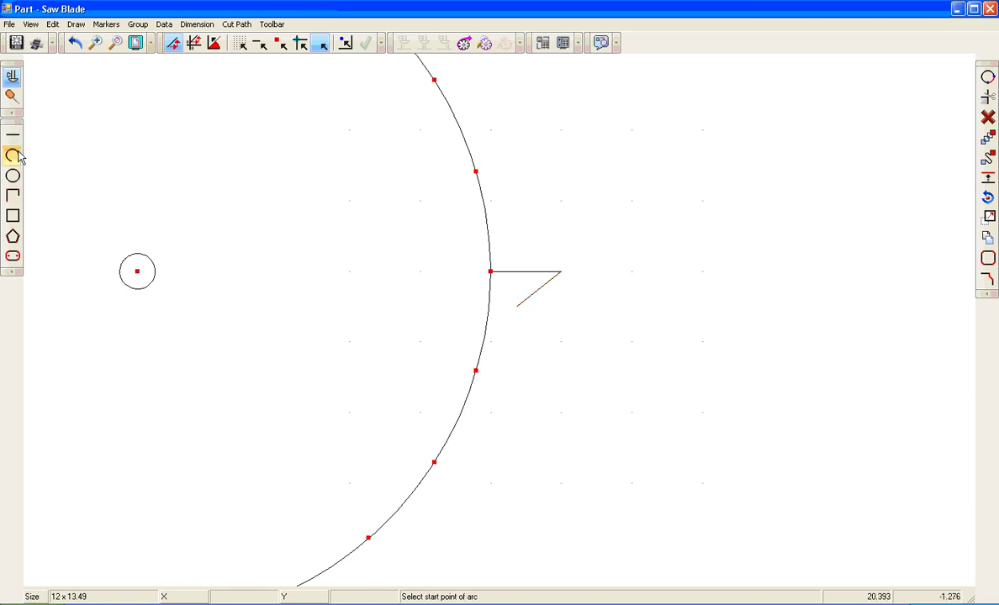
pyautogui.click(260, 45)
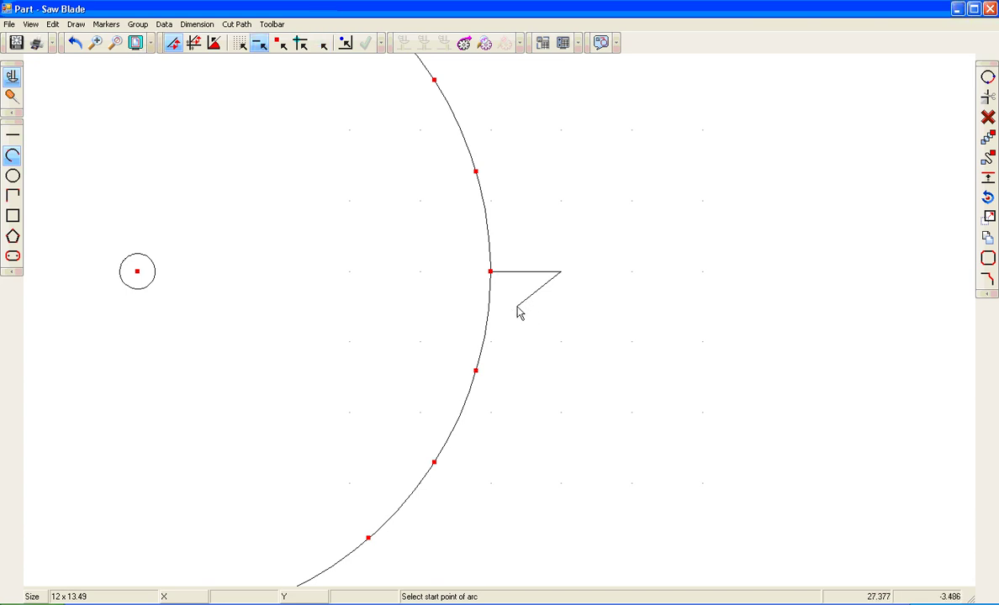
pyautogui.click(490, 272)
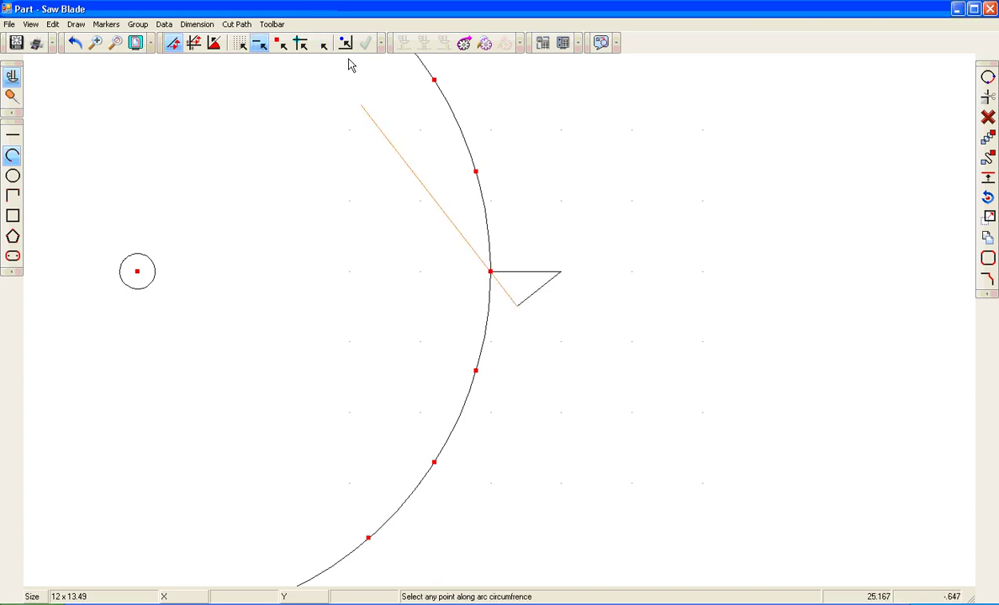
pyautogui.click(324, 43)
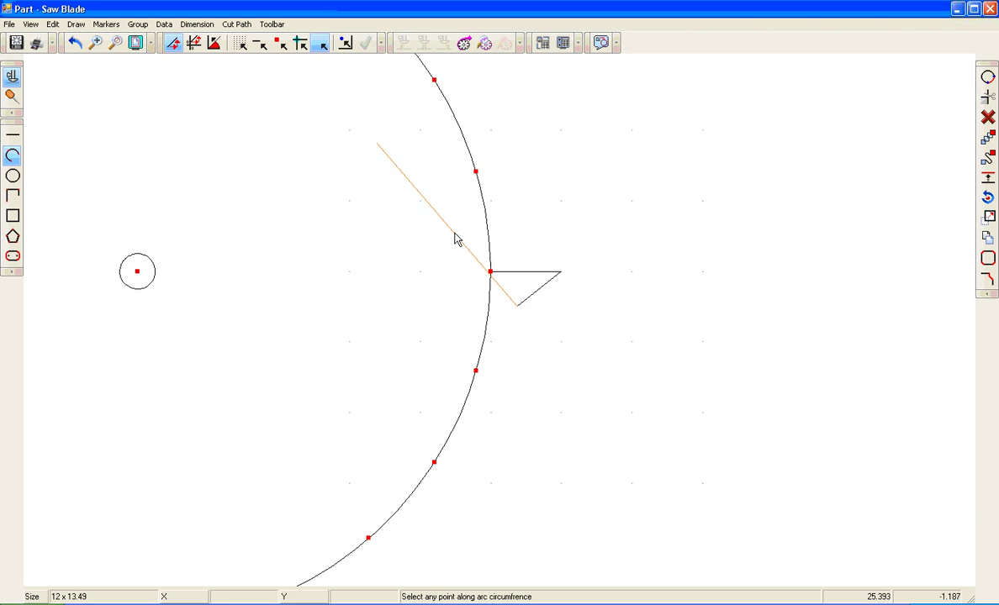
pyautogui.click(500, 310)
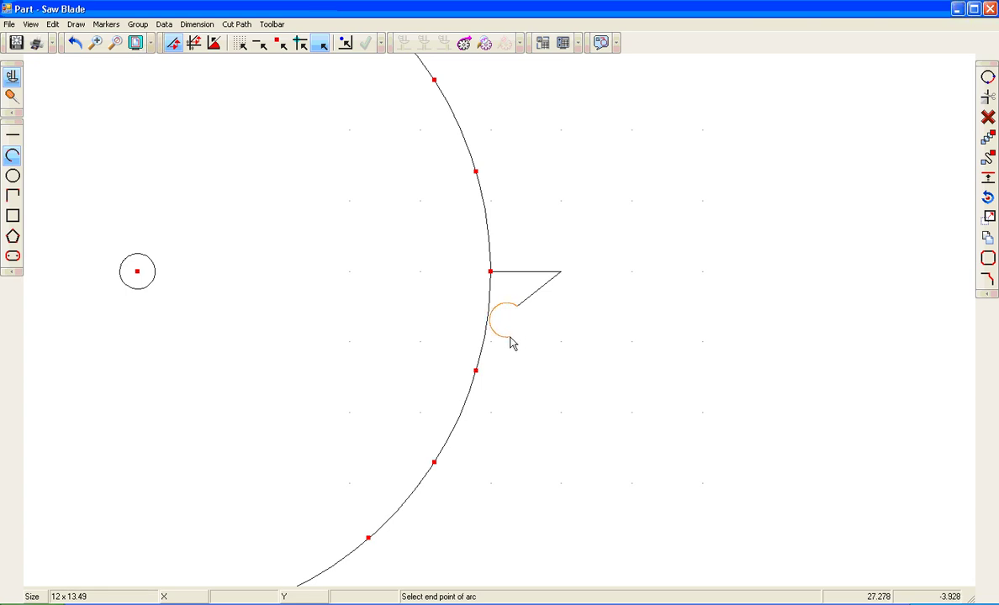
pyautogui.click(511, 342)
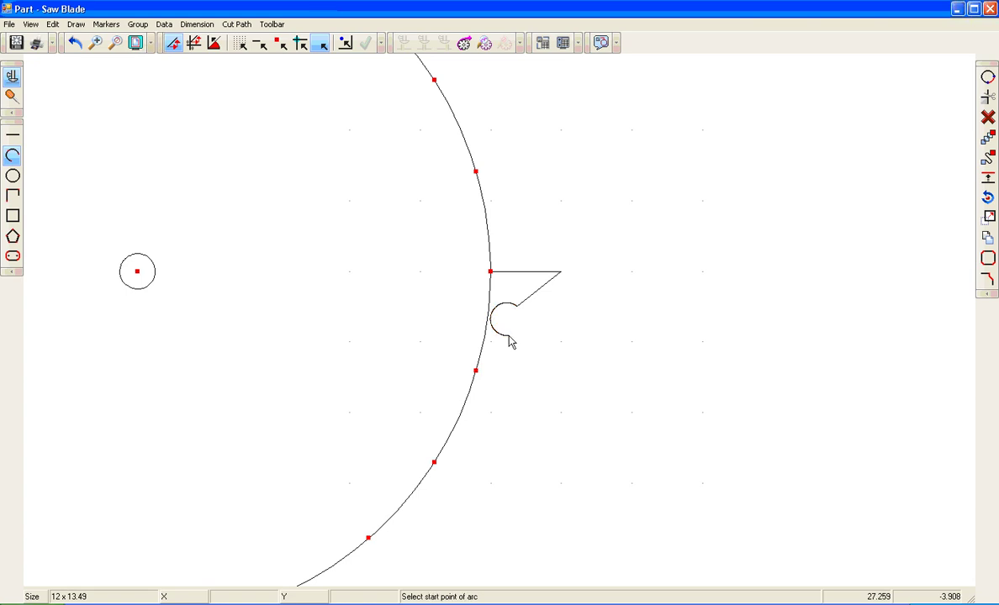
# Draw a line from the arc's lower end to the next marker below on the large circle, completing the tooth.
pyautogui.click(13, 134)
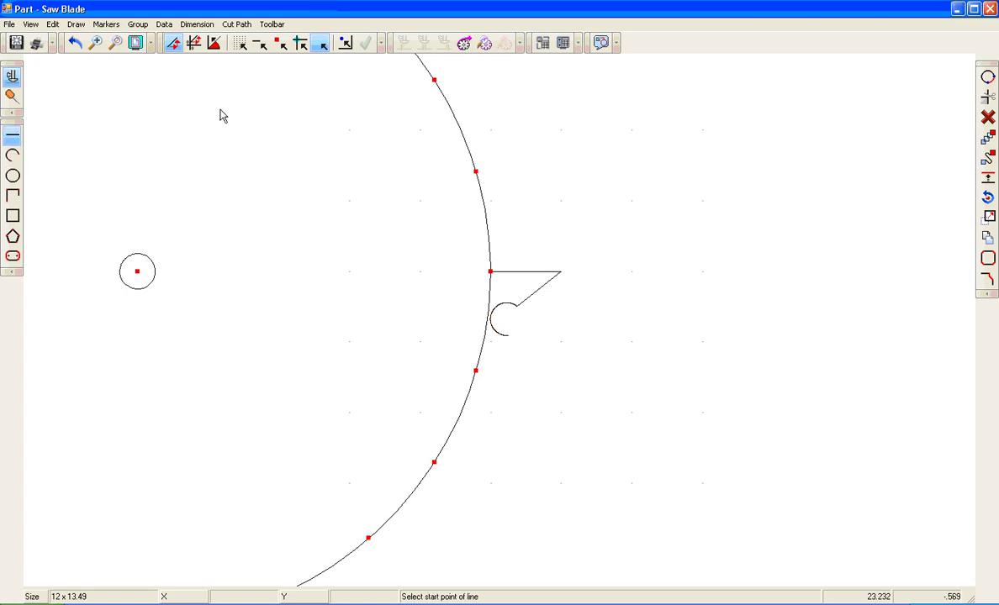
pyautogui.click(260, 44)
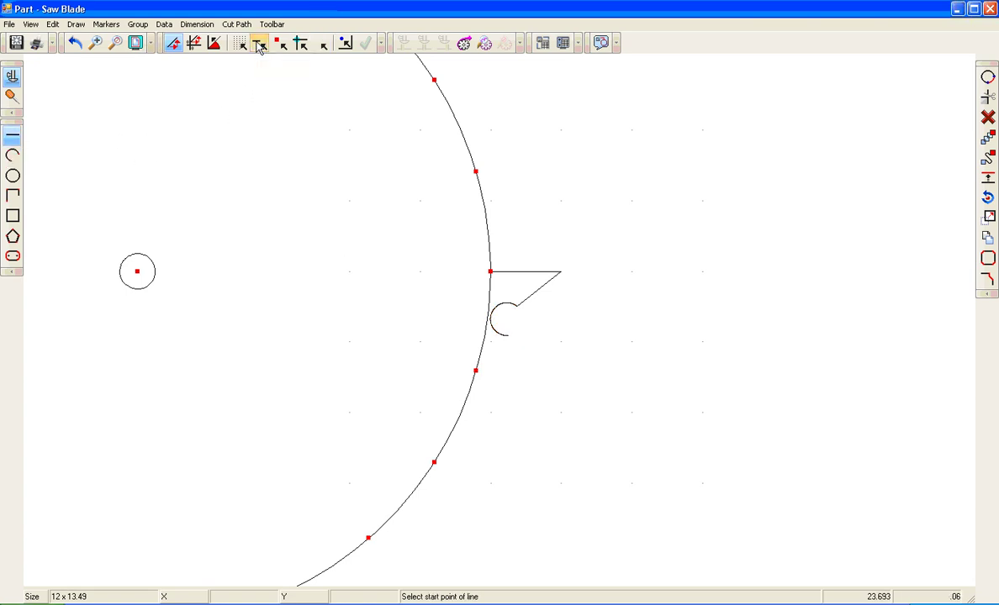
pyautogui.click(508, 341)
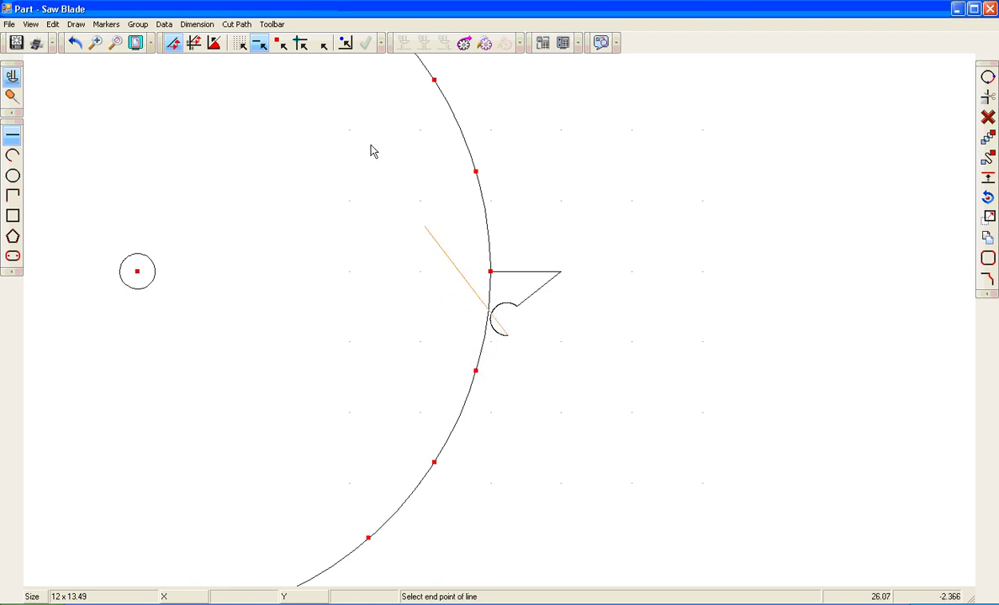
pyautogui.click(280, 43)
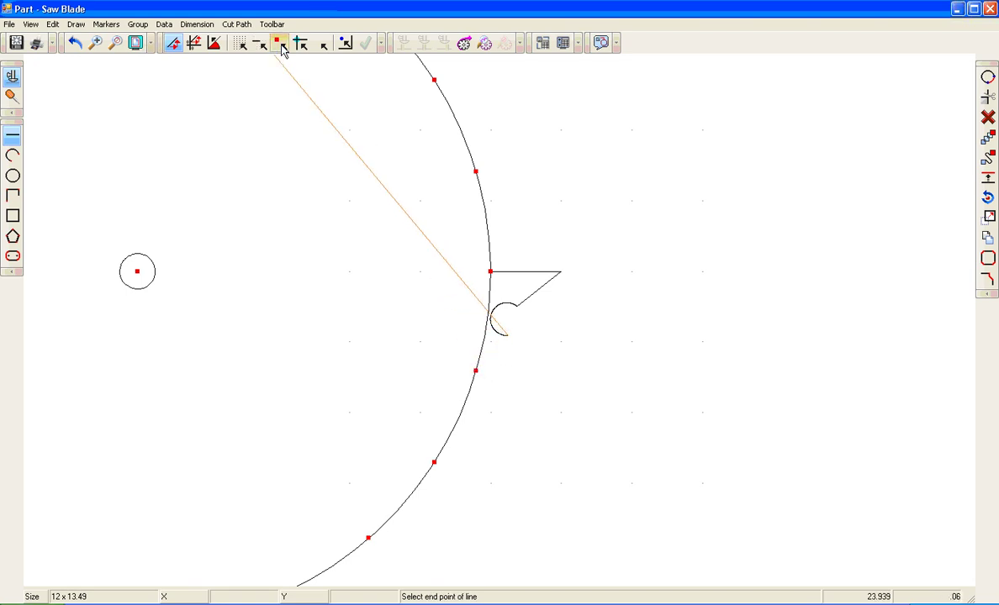
pyautogui.click(477, 371)
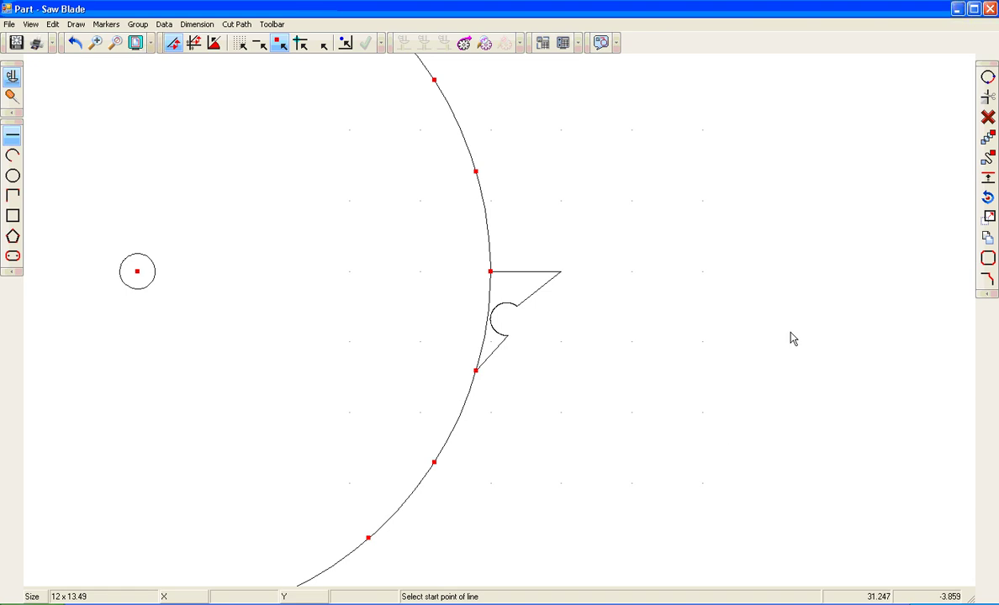
# Delete the large construction circle, keeping its division markers.
pyautogui.scroll(-5, 854, 346)
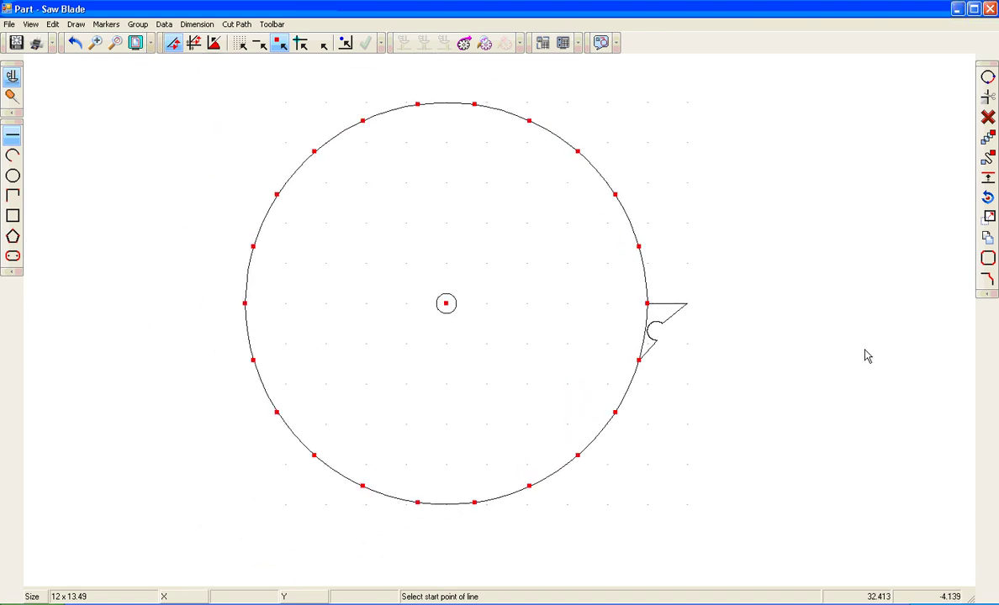
pyautogui.scroll(1, 867, 355)
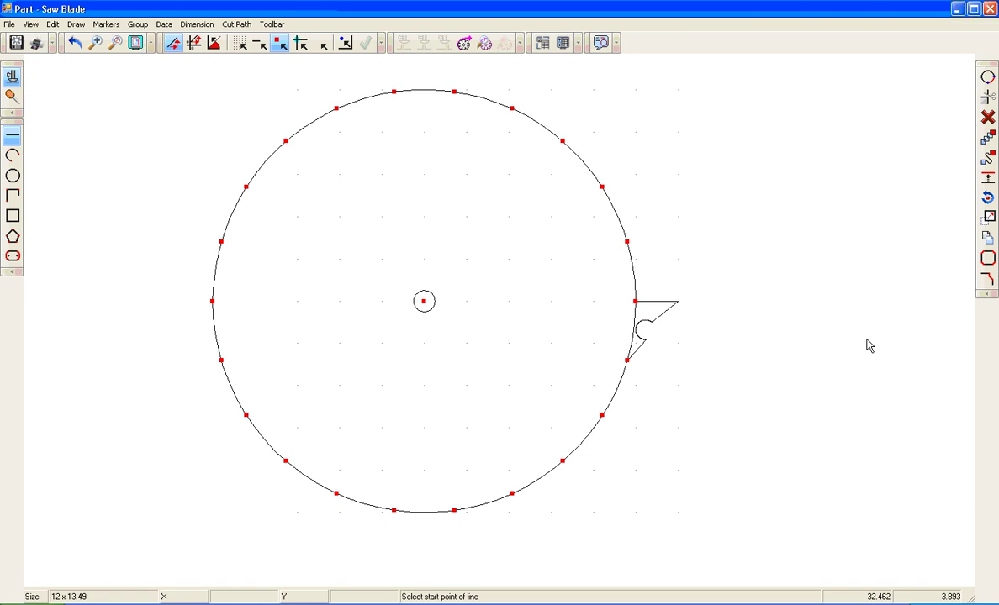
pyautogui.click(988, 119)
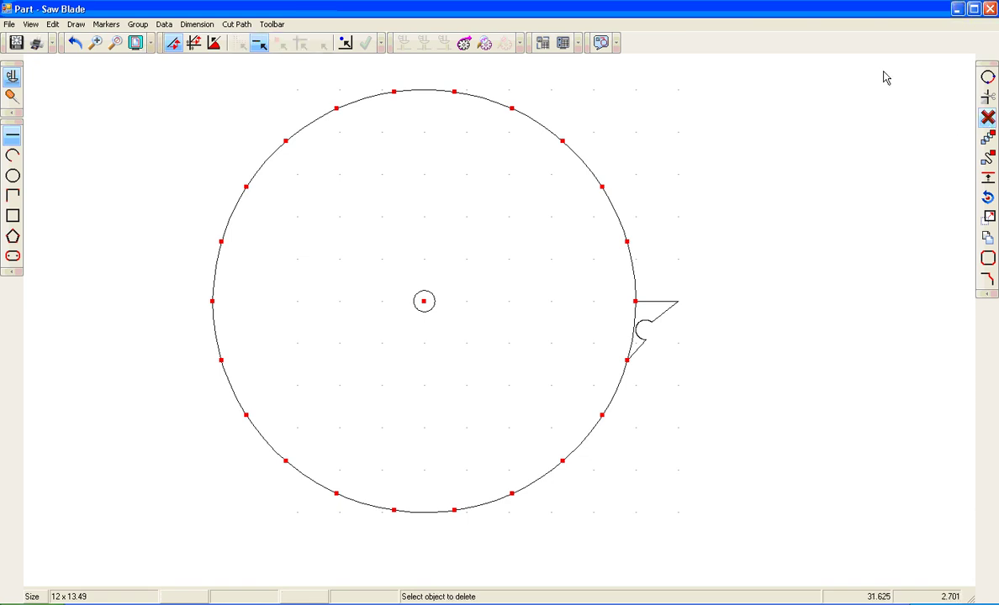
pyautogui.click(621, 223)
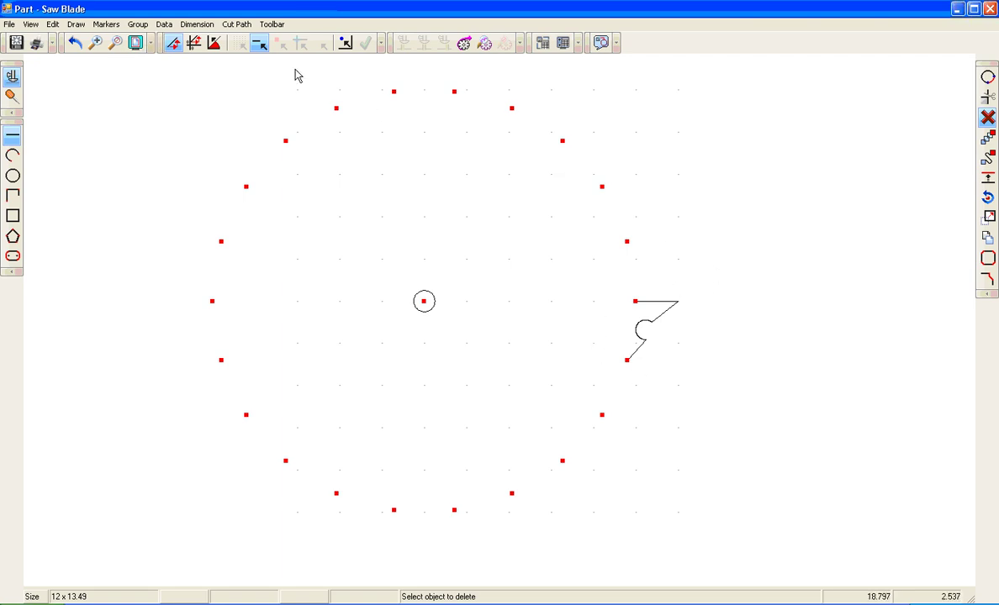
# Group the tooth's three lines and arc by box-selecting the whole tooth outline.
pyautogui.click(139, 25)
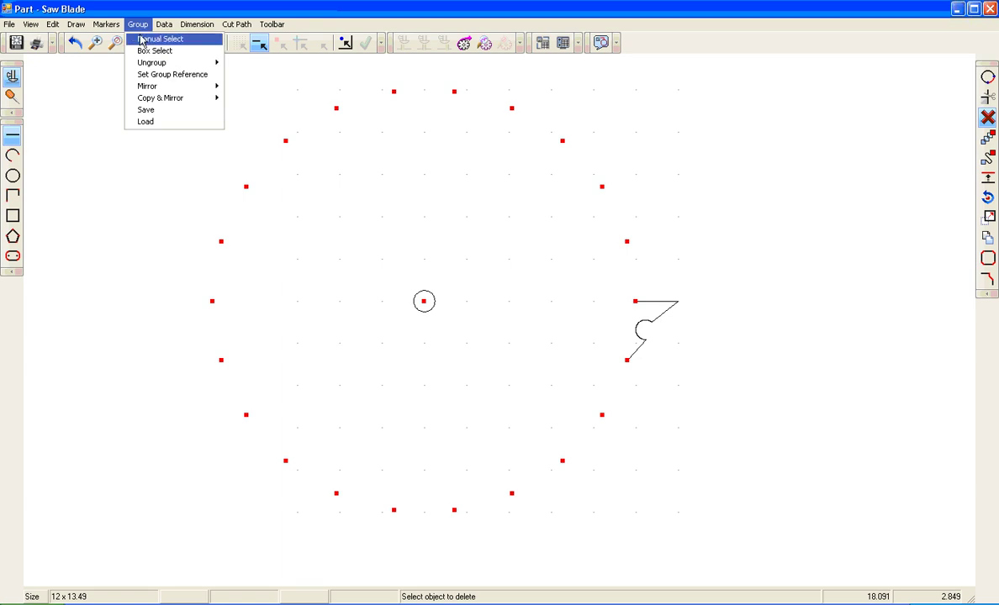
pyautogui.click(143, 50)
pyautogui.click(698, 279)
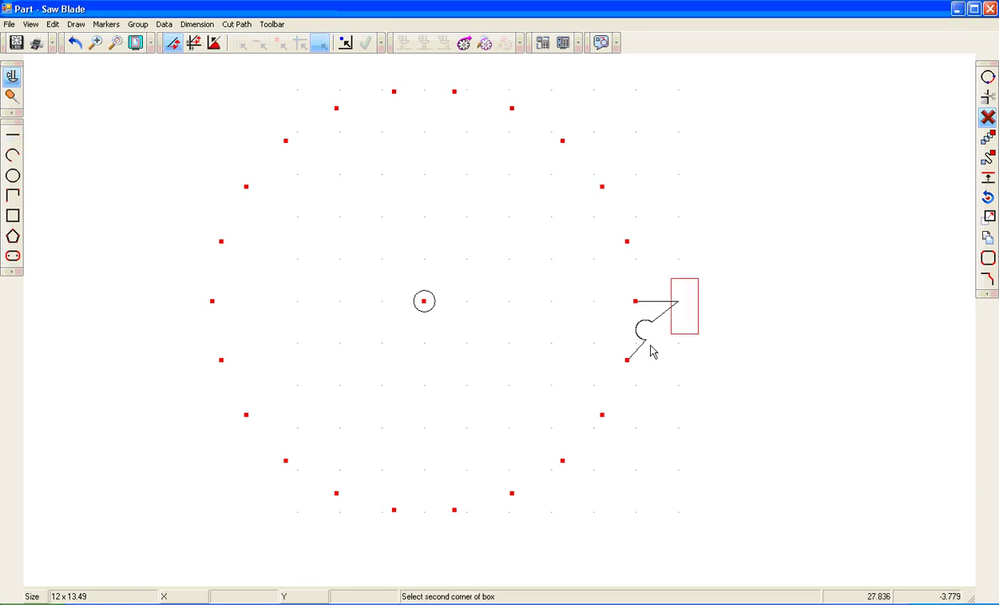
pyautogui.click(598, 372)
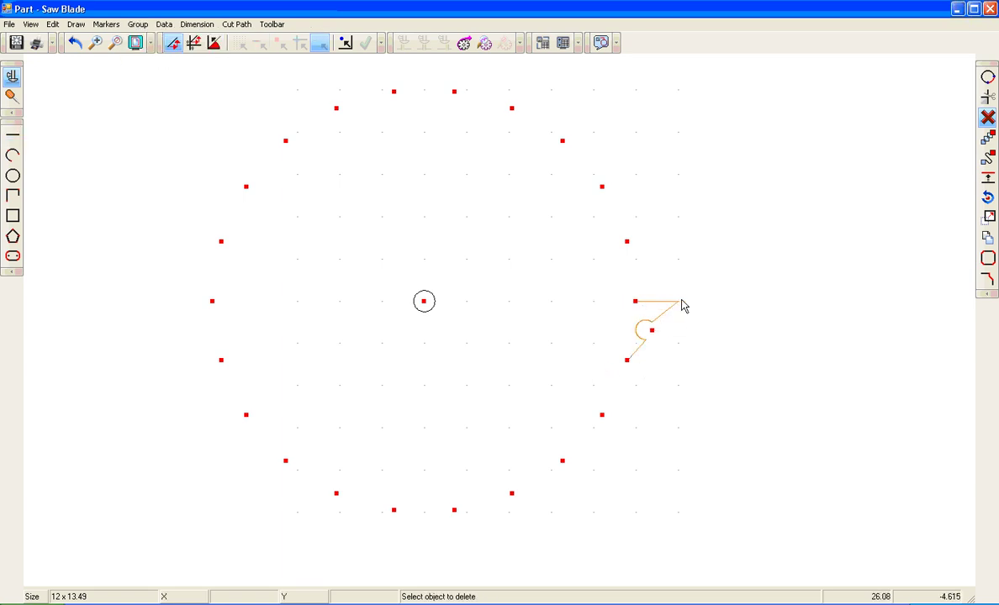
pyautogui.click(731, 319)
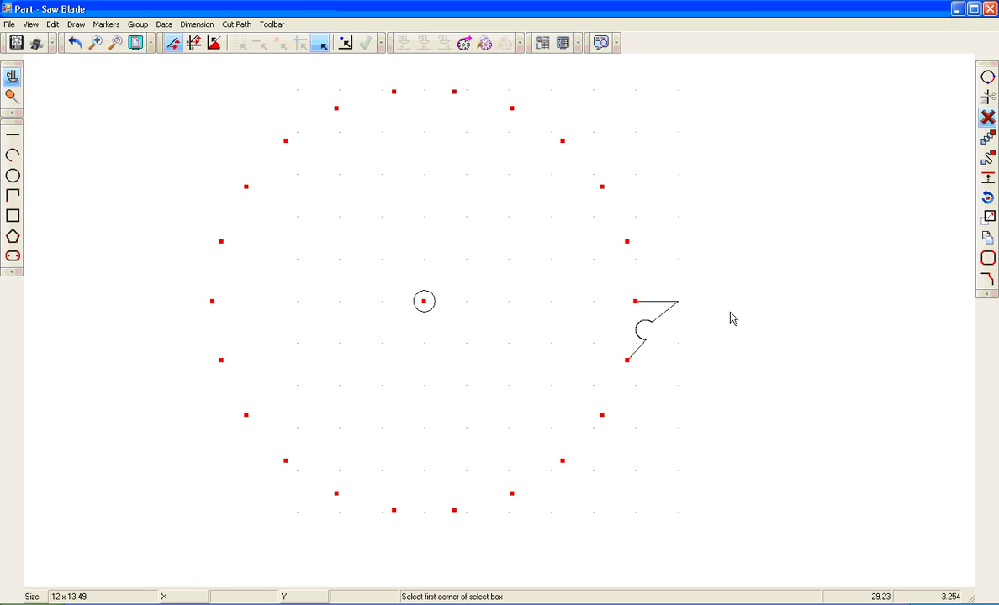
# Multi-copy the grouped tooth with 21 copies around a center point, using the small hole's center marker.
pyautogui.click(52, 25)
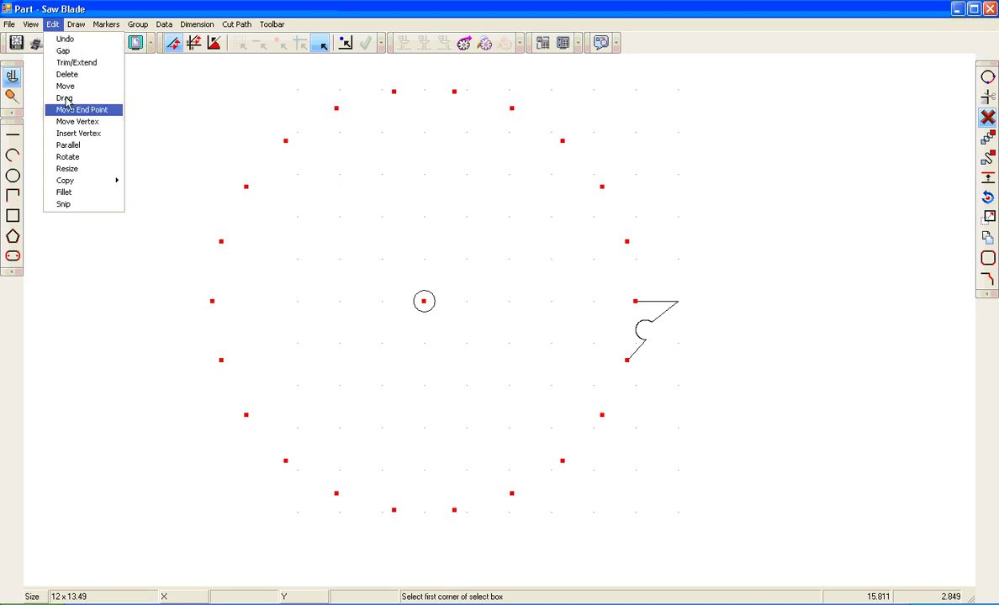
pyautogui.moveTo(88, 186)
pyautogui.click(141, 192)
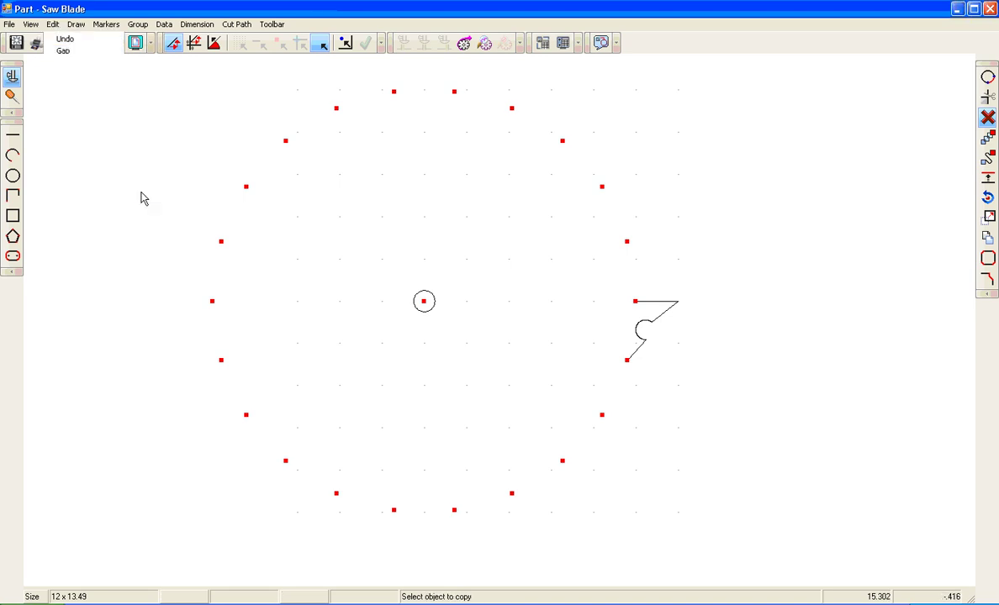
pyautogui.click(668, 314)
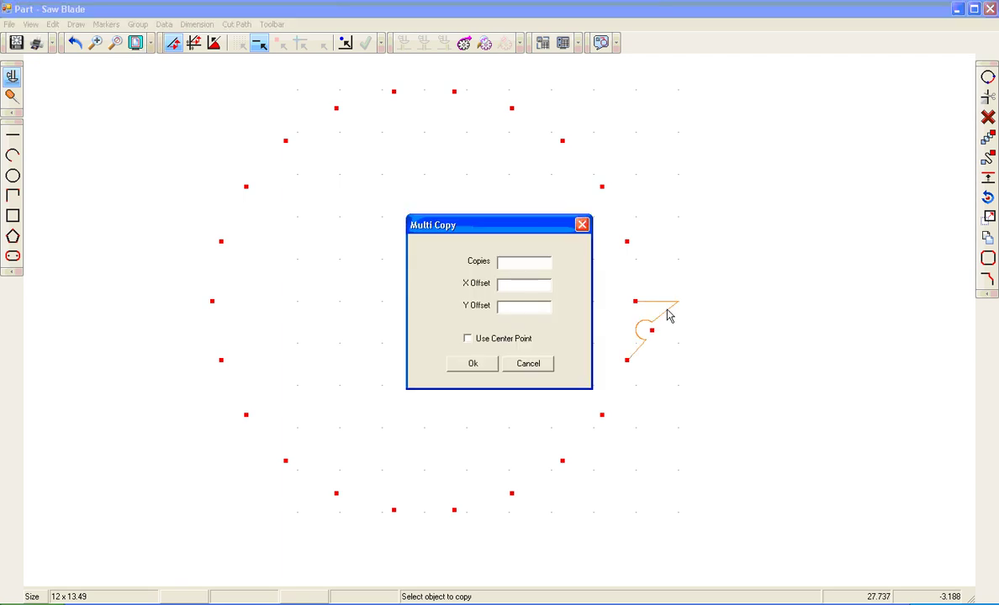
pyautogui.write('21')
pyautogui.click(468, 339)
pyautogui.click(469, 368)
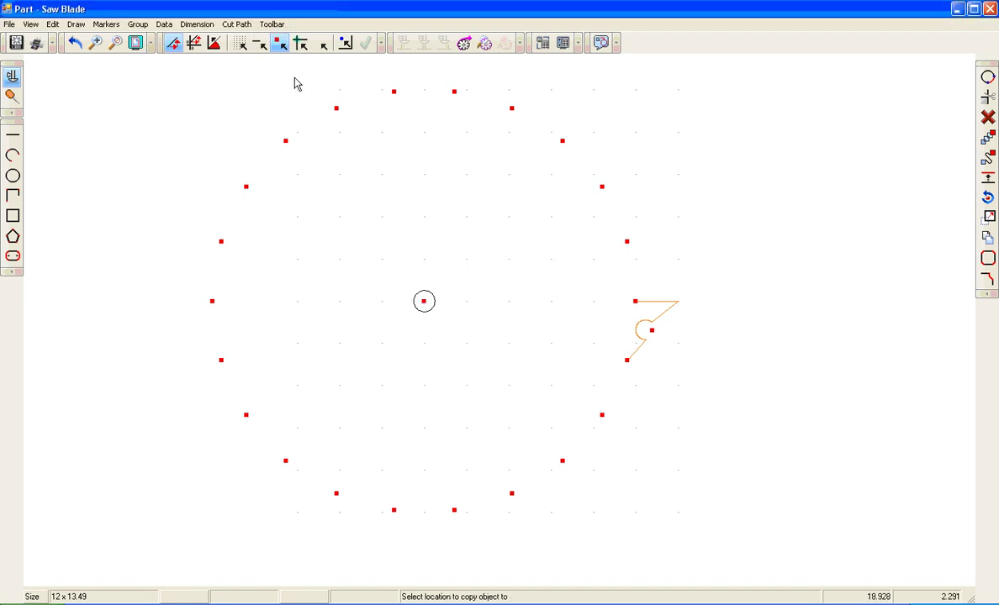
pyautogui.click(424, 302)
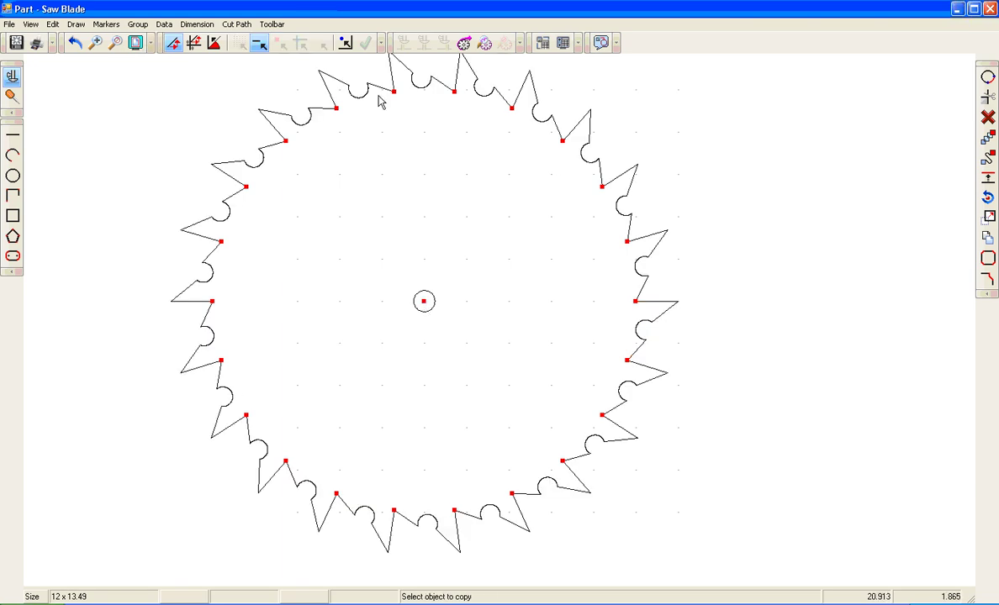
# Clear all markers from the saw blade drawing and bring both blades into view.
pyautogui.click(106, 25)
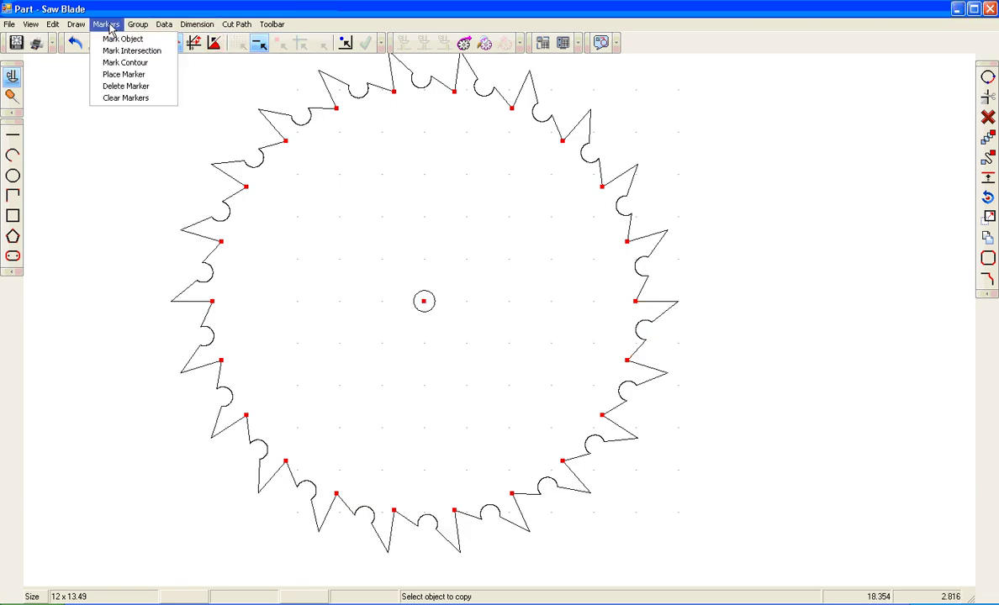
pyautogui.click(126, 97)
pyautogui.scroll(-1, 709, 420)
pyautogui.scroll(-1, 711, 444)
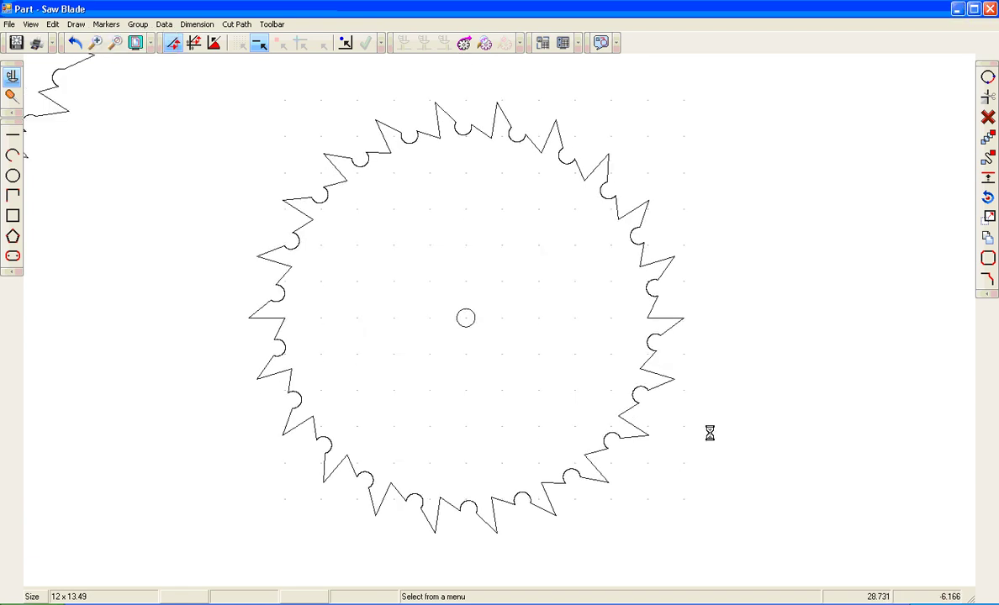
pyautogui.scroll(-1, 938, 464)
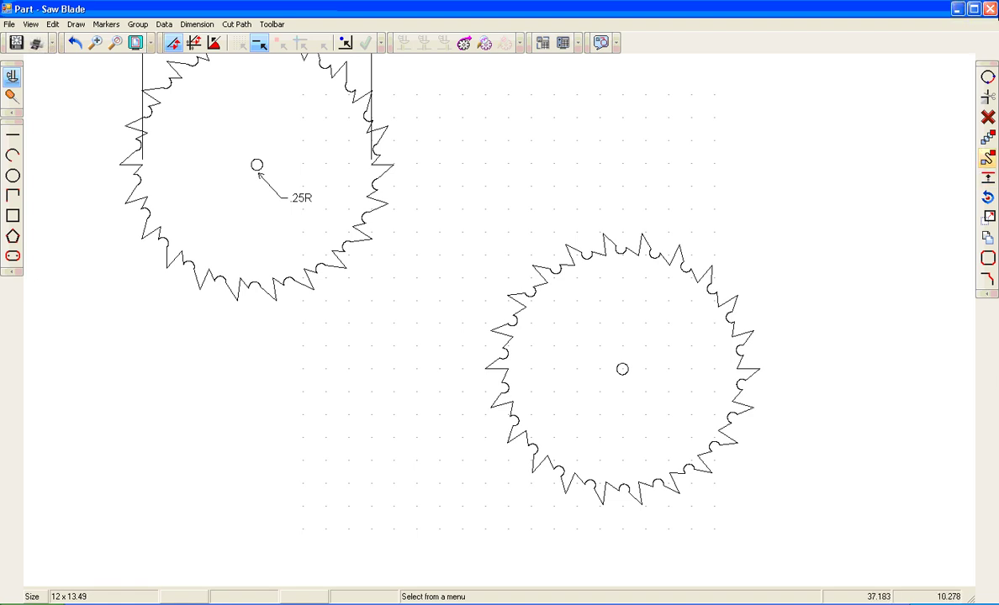
# Close the saw blade drawing and open the SpongeBob part to examine its line work up close.
pyautogui.click(989, 9)
pyautogui.click(475, 340)
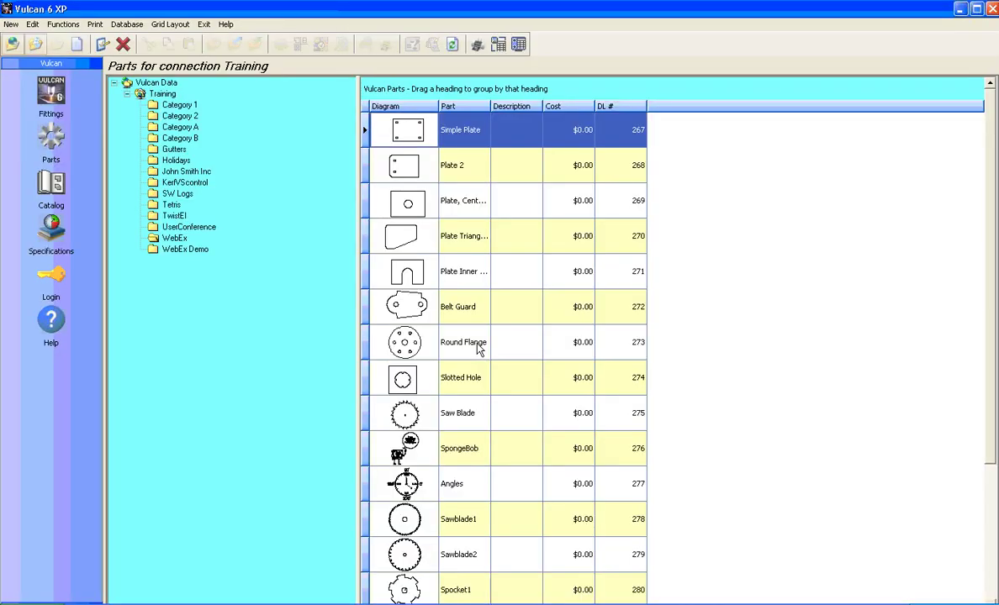
pyautogui.doubleClick(478, 448)
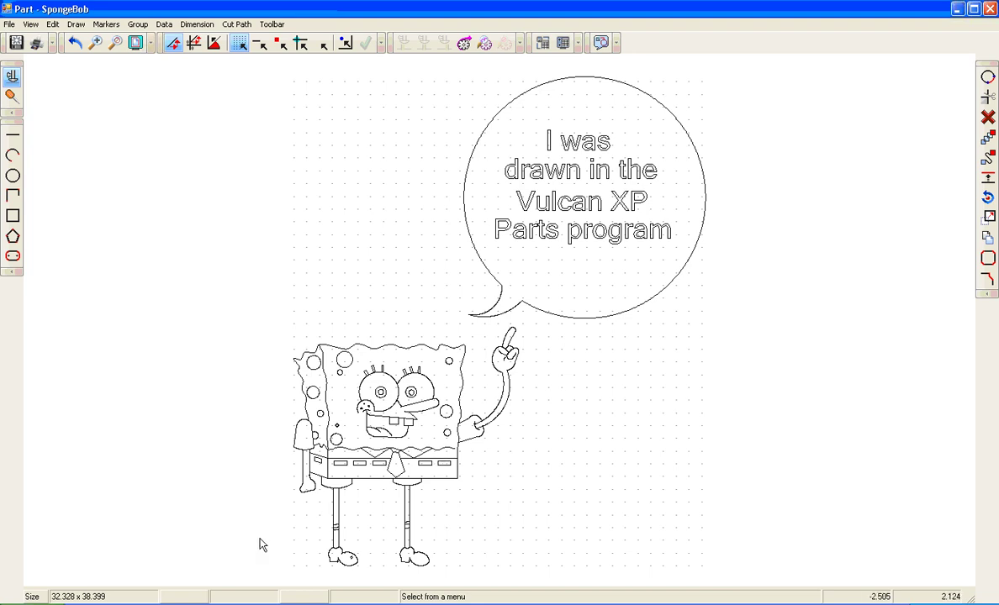
pyautogui.scroll(3, 222, 560)
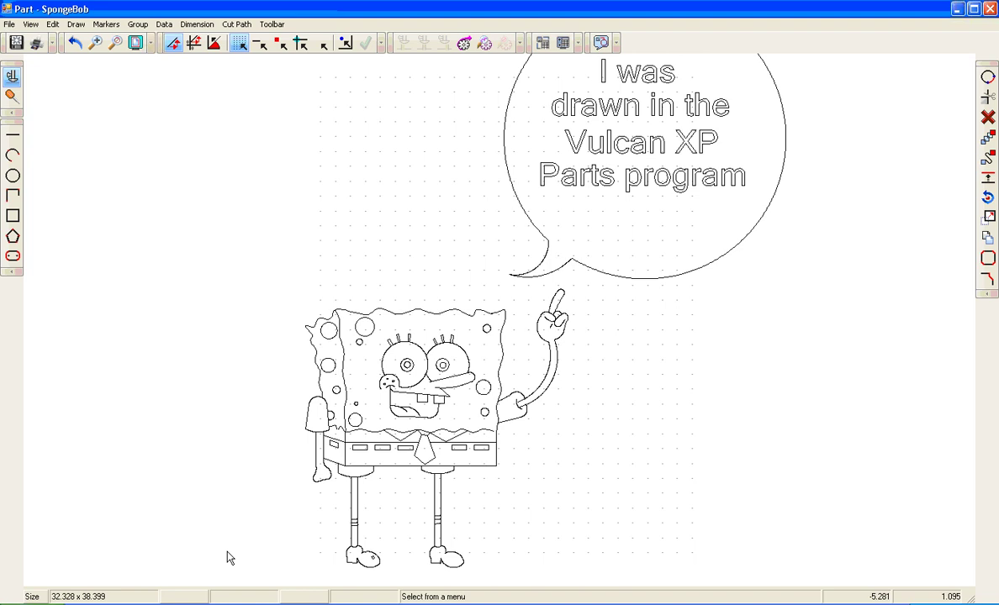
pyautogui.scroll(1, 228, 559)
pyautogui.scroll(1, 226, 568)
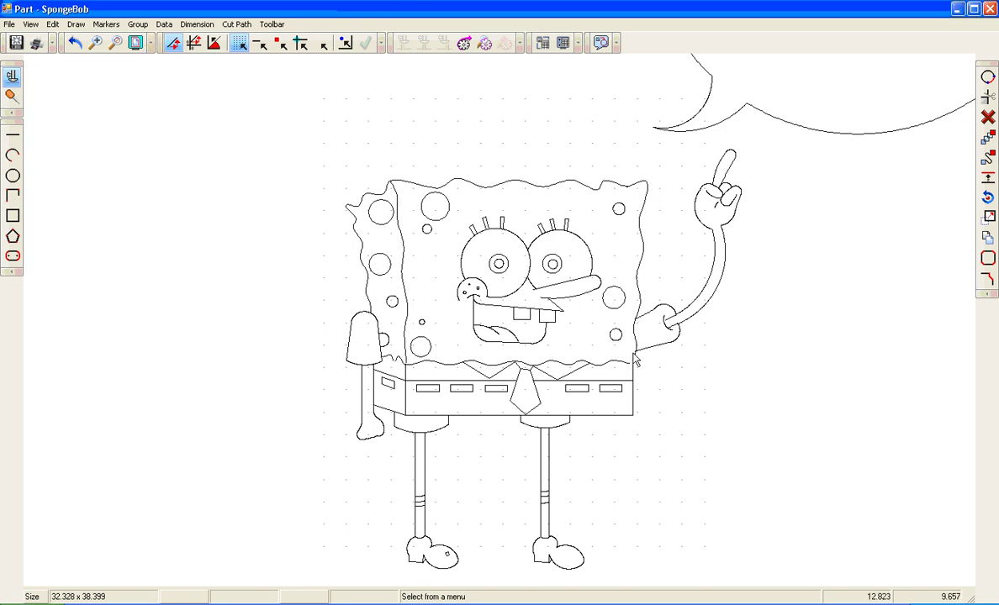
# Draw a freehand rectangle without preset dimensions in the empty space beside the SpongeBob figure.
pyautogui.scroll(-2, 894, 344)
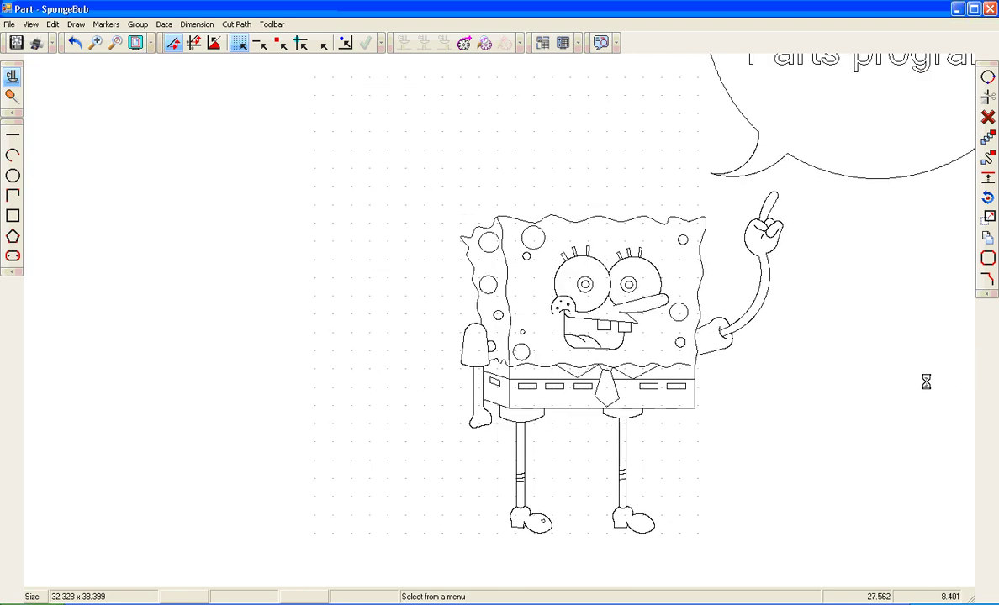
pyautogui.scroll(-2, 921, 389)
pyautogui.scroll(3, 62, 151)
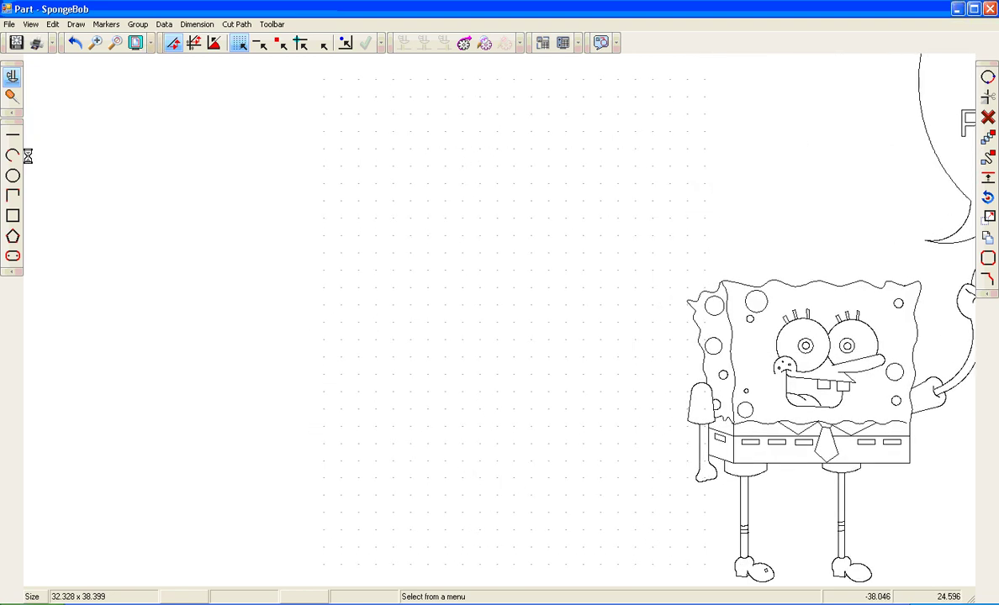
pyautogui.scroll(1, 27, 157)
pyautogui.scroll(-1, 100, 292)
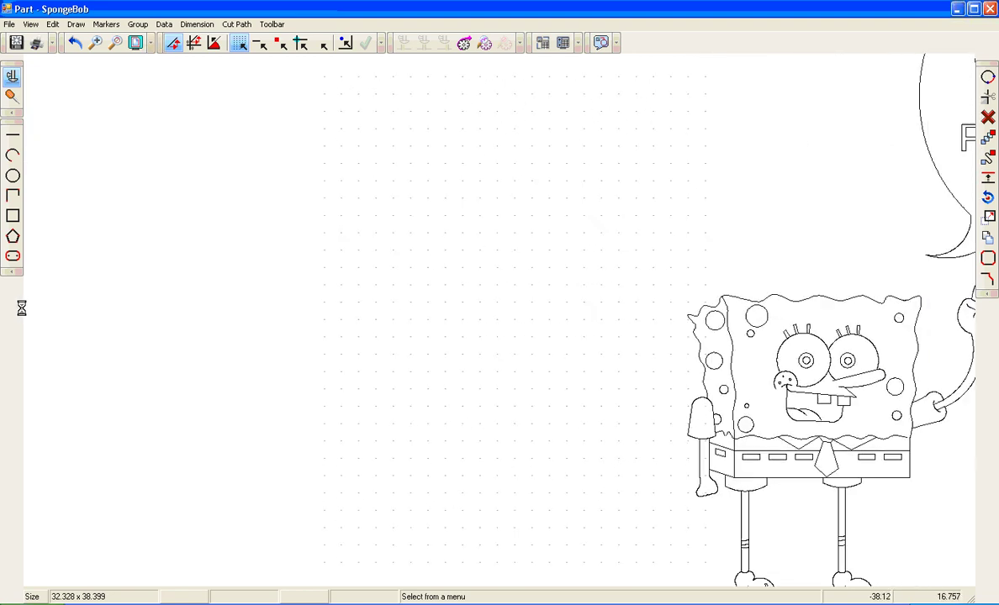
pyautogui.click(13, 215)
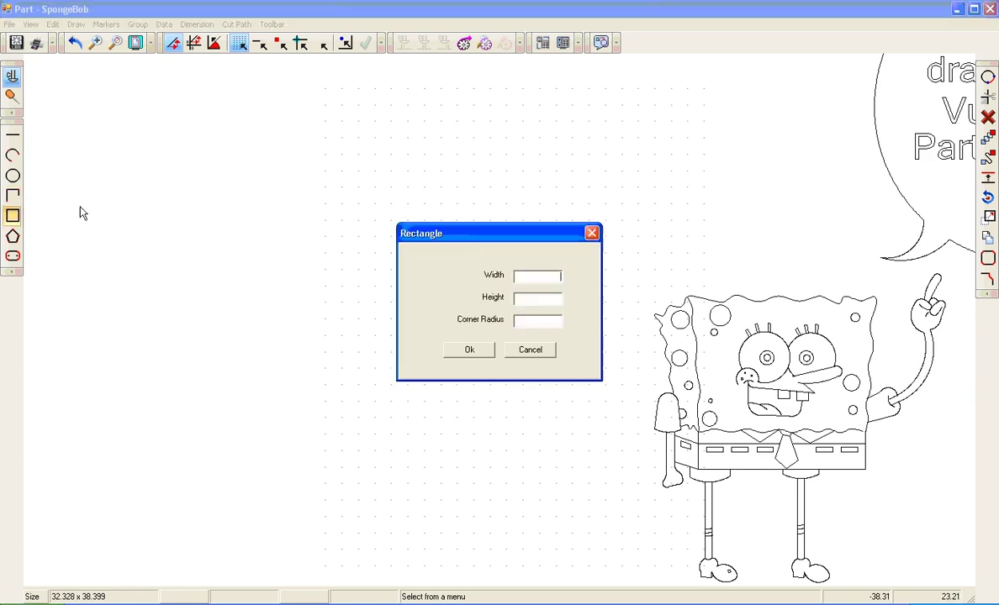
pyautogui.click(470, 351)
pyautogui.click(359, 253)
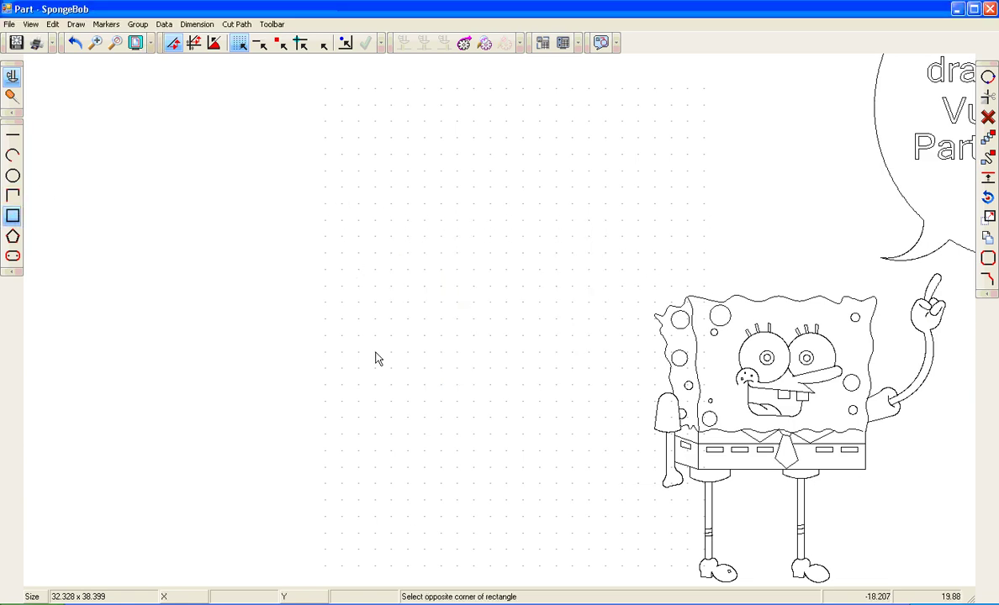
pyautogui.click(320, 44)
pyautogui.click(548, 409)
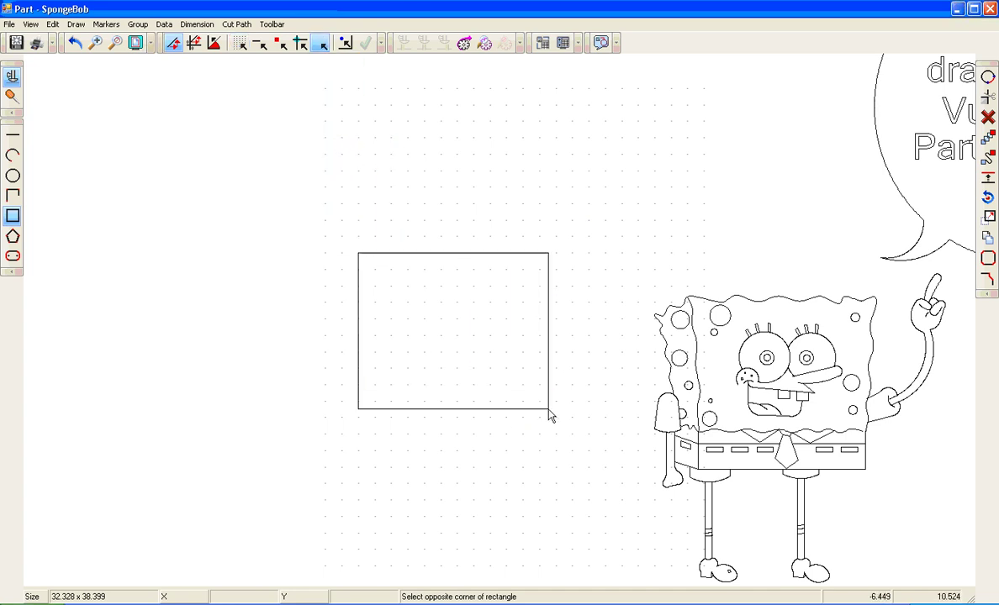
# Draw three connected lines from the rectangle's upper-left corner to its lower-left corner, outlining a slanted side face.
pyautogui.click(13, 135)
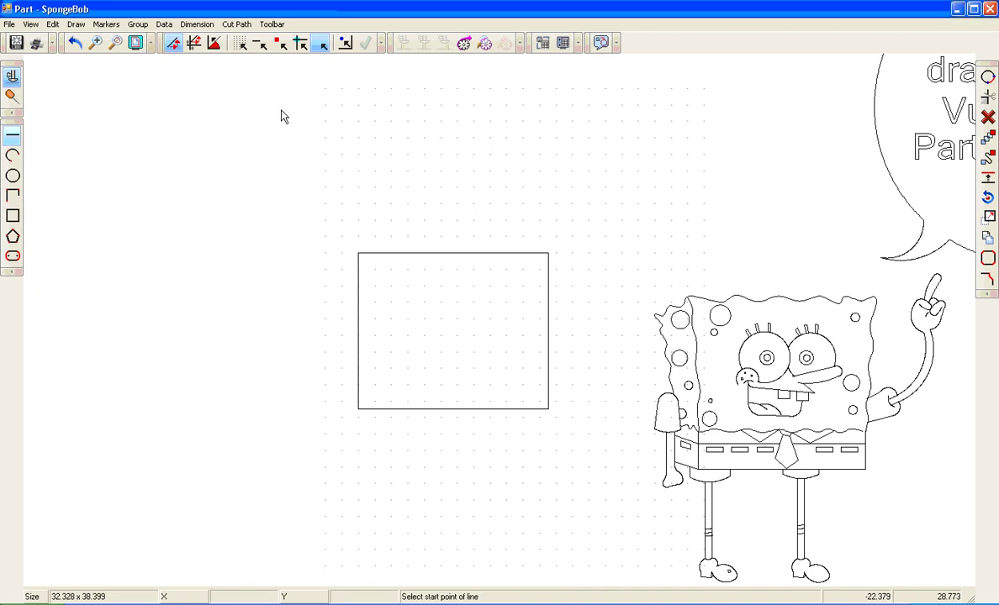
pyautogui.click(260, 43)
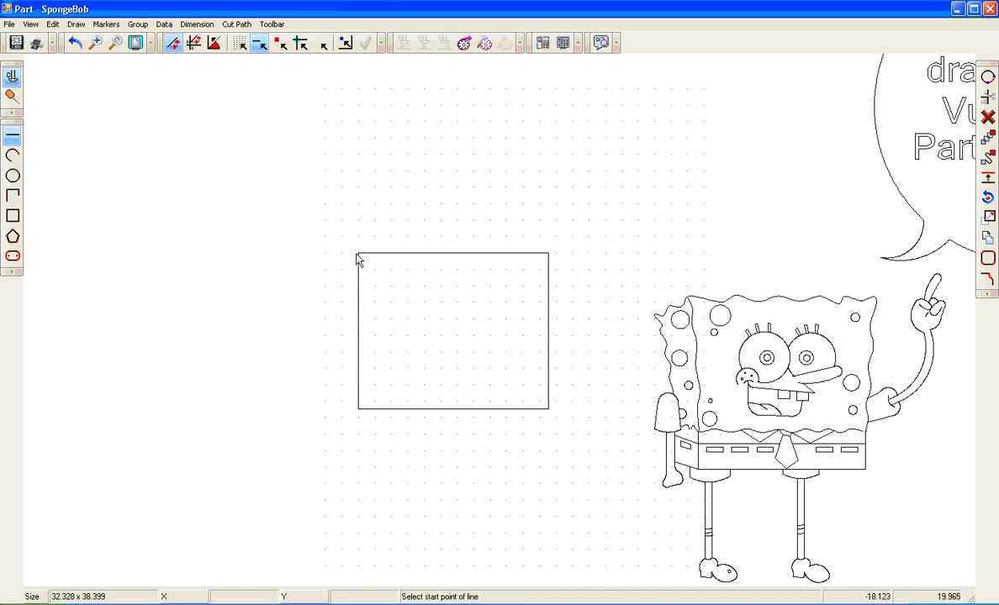
pyautogui.click(358, 255)
pyautogui.press('Escape')
pyautogui.click(353, 257)
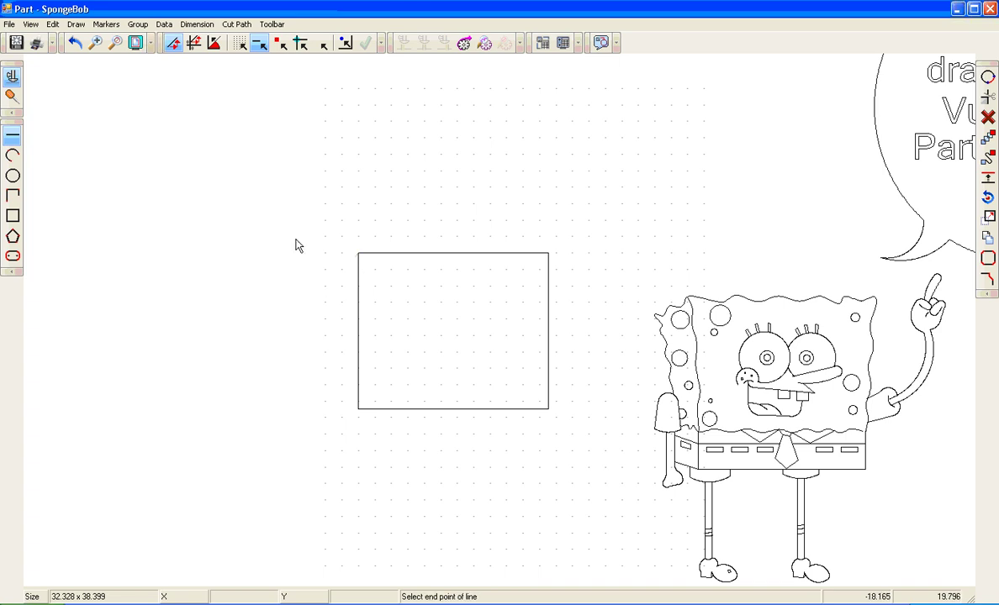
pyautogui.click(323, 45)
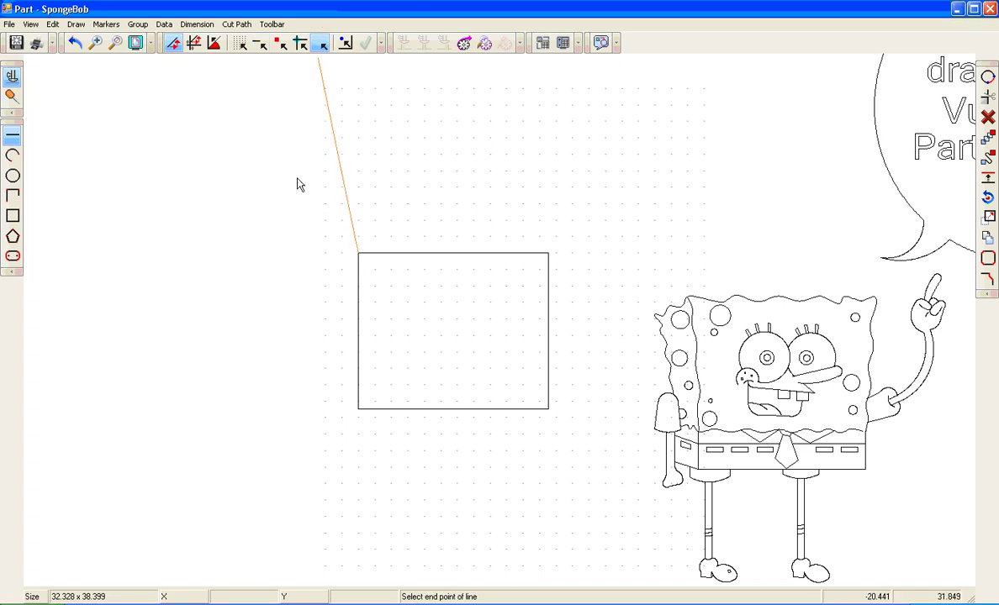
pyautogui.click(315, 284)
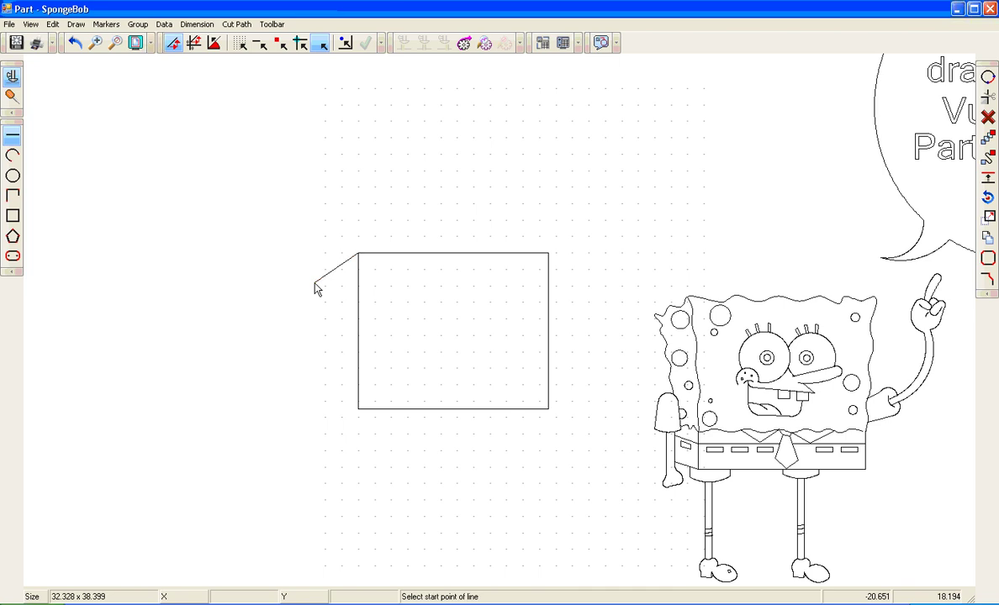
pyautogui.click(316, 285)
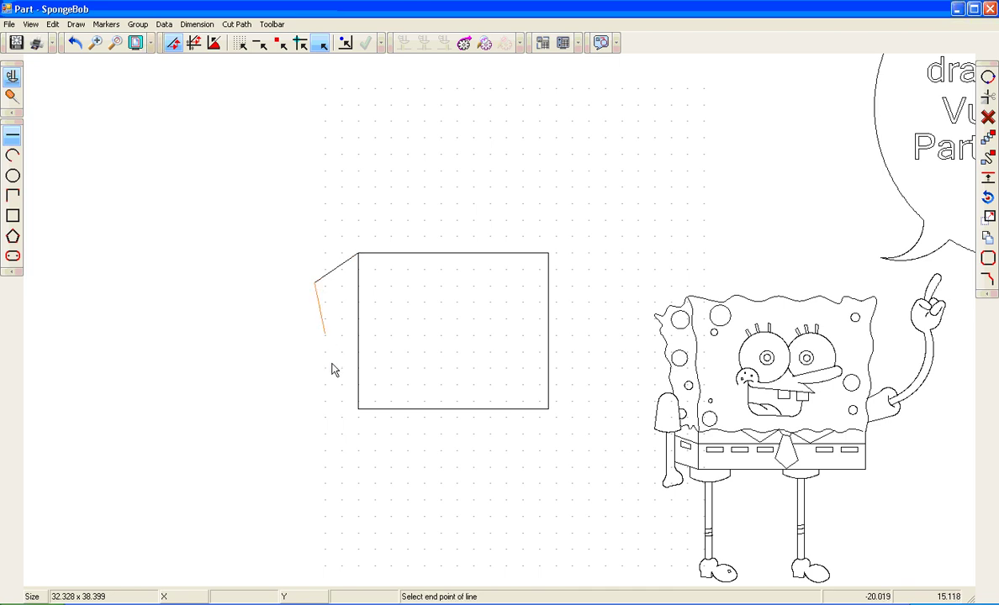
pyautogui.click(325, 407)
pyautogui.click(342, 411)
pyautogui.click(358, 410)
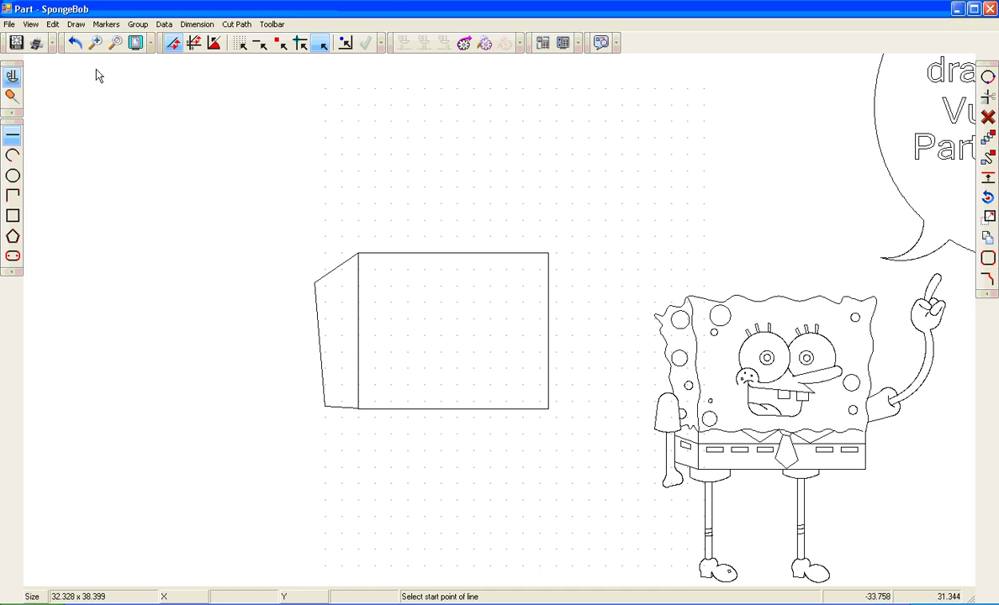
# Draw a spline with resolution 10 through points alternating on either side of the rectangle's right, top and left edges.
pyautogui.click(77, 25)
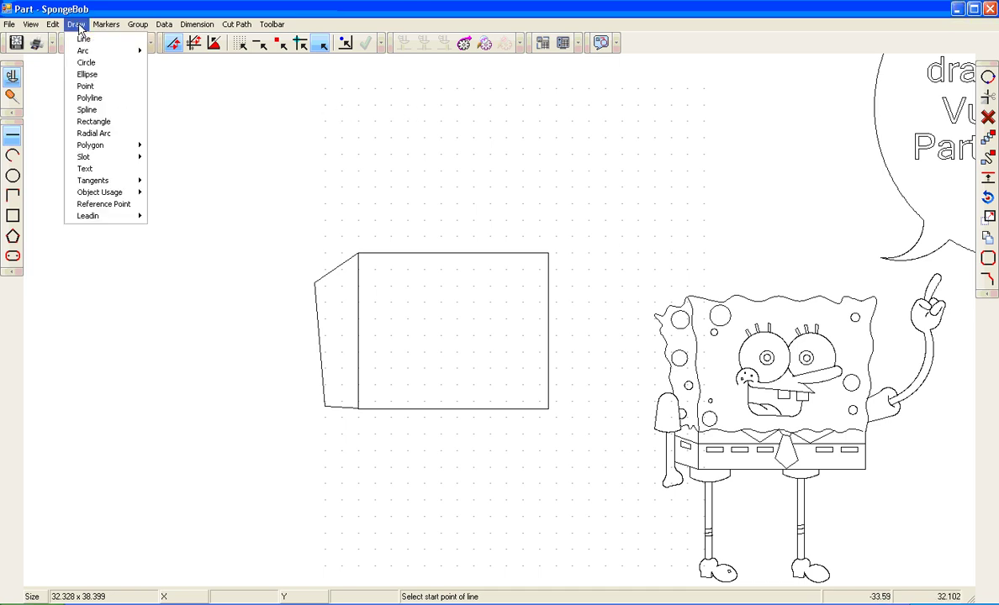
pyautogui.click(85, 109)
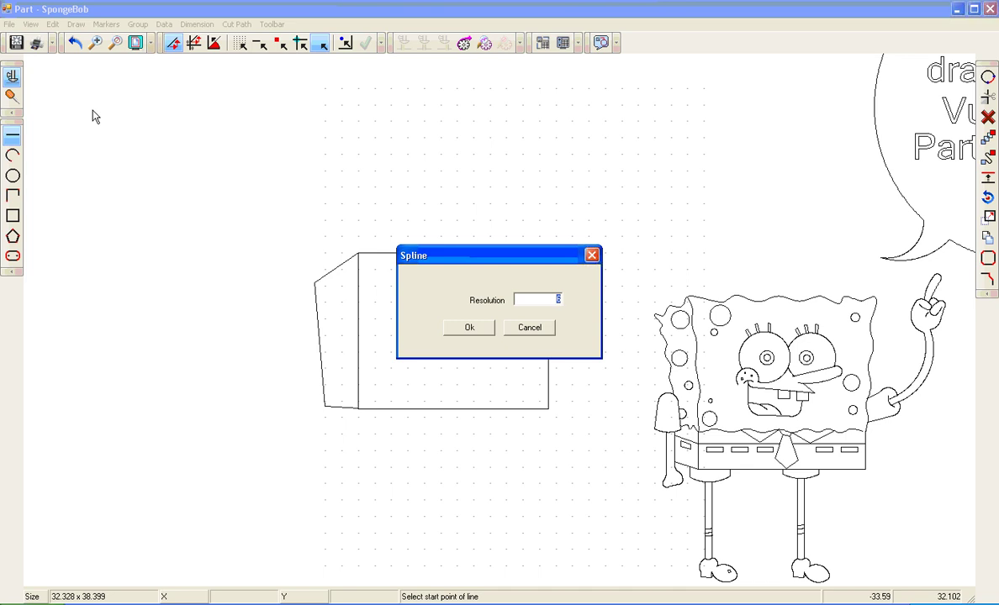
pyautogui.write('10')
pyautogui.press('Return')
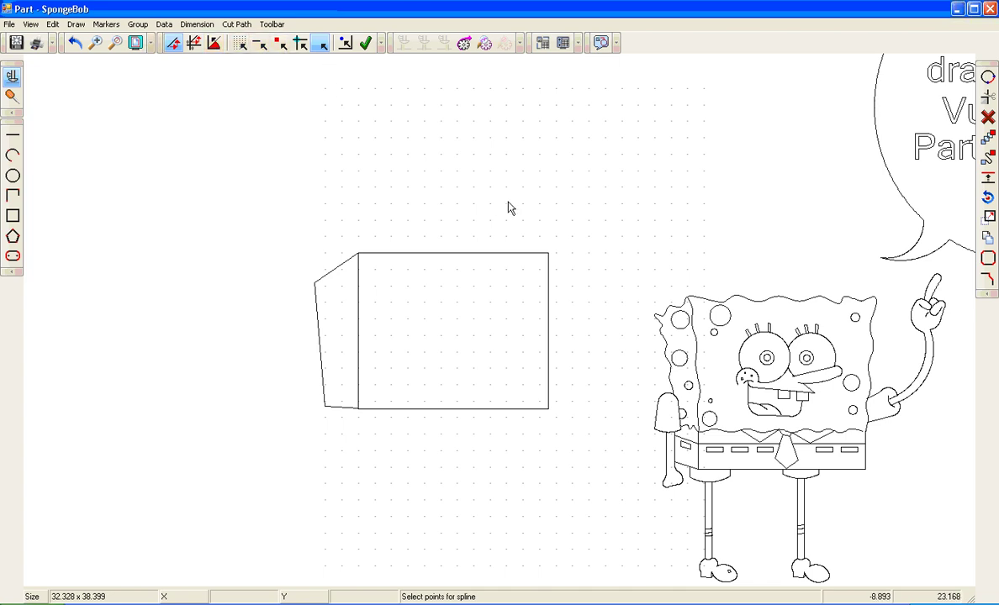
pyautogui.click(544, 377)
pyautogui.click(551, 351)
pyautogui.click(543, 322)
pyautogui.click(552, 295)
pyautogui.click(540, 267)
pyautogui.click(552, 252)
pyautogui.click(531, 254)
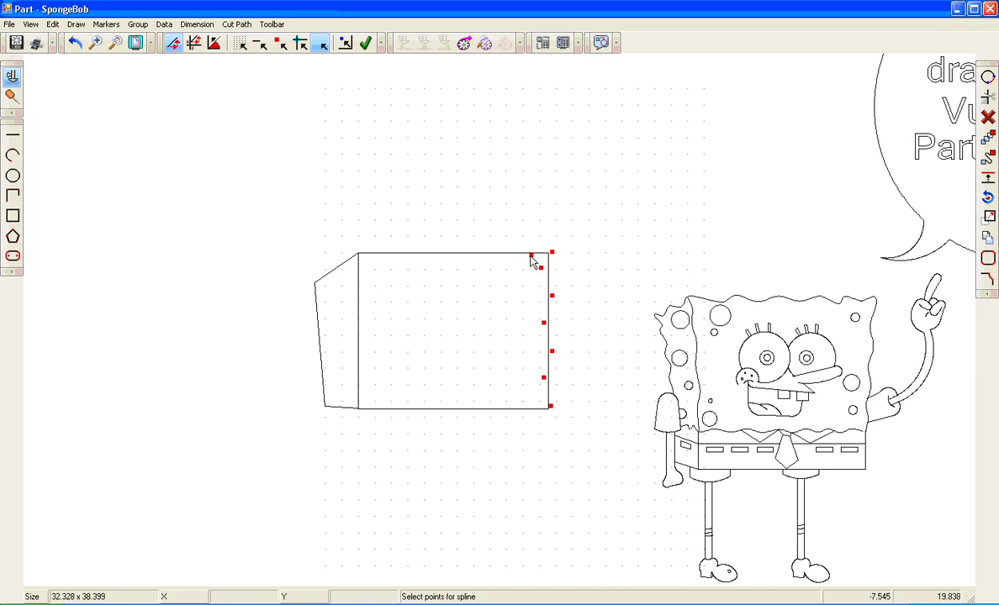
pyautogui.click(482, 255)
pyautogui.click(456, 248)
pyautogui.click(436, 255)
pyautogui.click(401, 246)
pyautogui.click(380, 256)
pyautogui.click(357, 249)
pyautogui.click(360, 278)
pyautogui.click(354, 301)
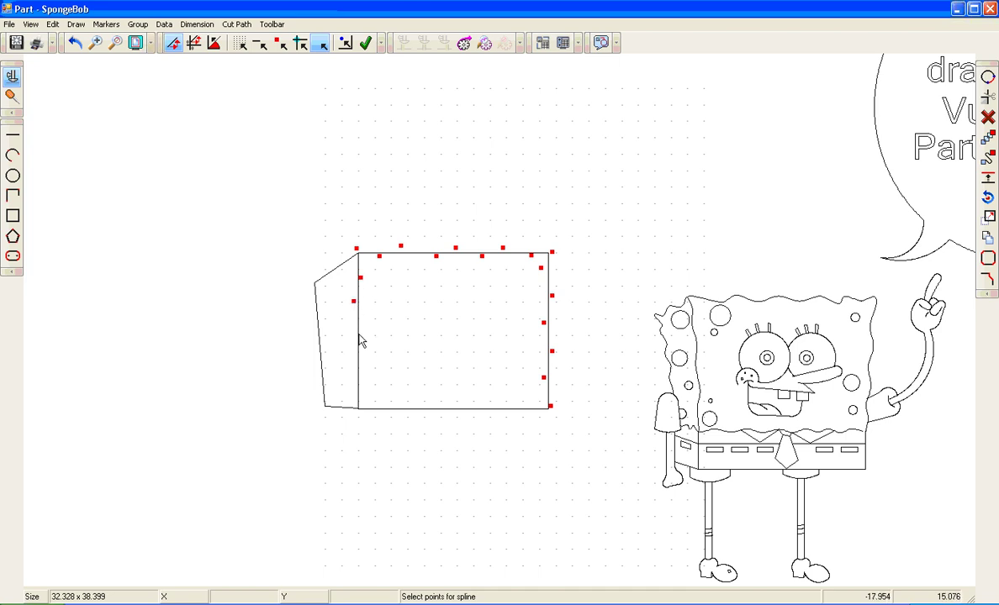
pyautogui.click(360, 335)
pyautogui.click(352, 352)
pyautogui.click(360, 374)
pyautogui.click(350, 393)
pyautogui.click(360, 405)
pyautogui.click(366, 44)
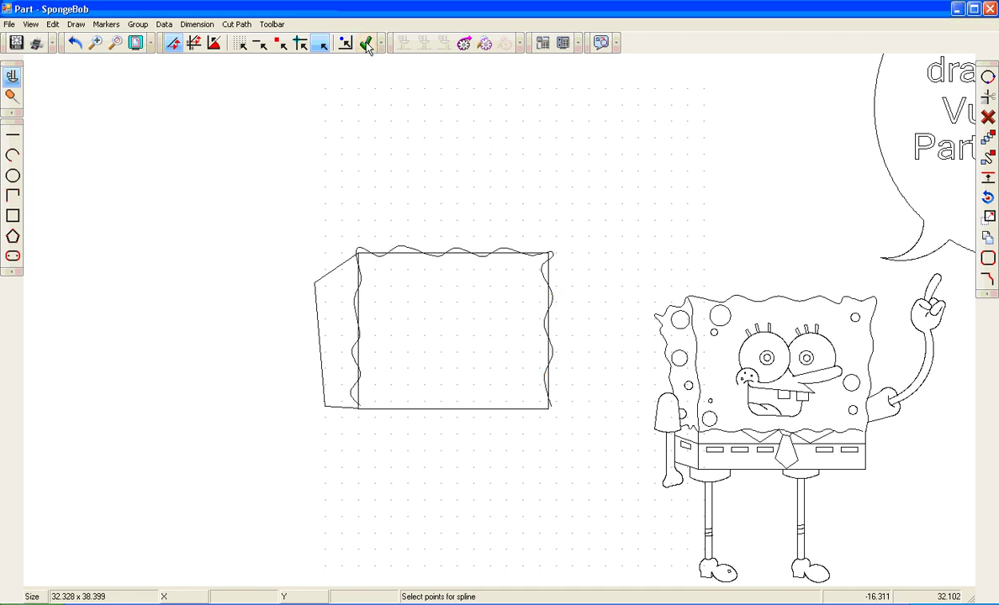
# Draw a second wavy spline from the rectangle's upper-left corner around the side face's top and outer edges.
pyautogui.click(355, 250)
pyautogui.click(345, 261)
pyautogui.click(326, 270)
pyautogui.click(319, 282)
pyautogui.click(309, 280)
pyautogui.click(318, 302)
pyautogui.click(314, 324)
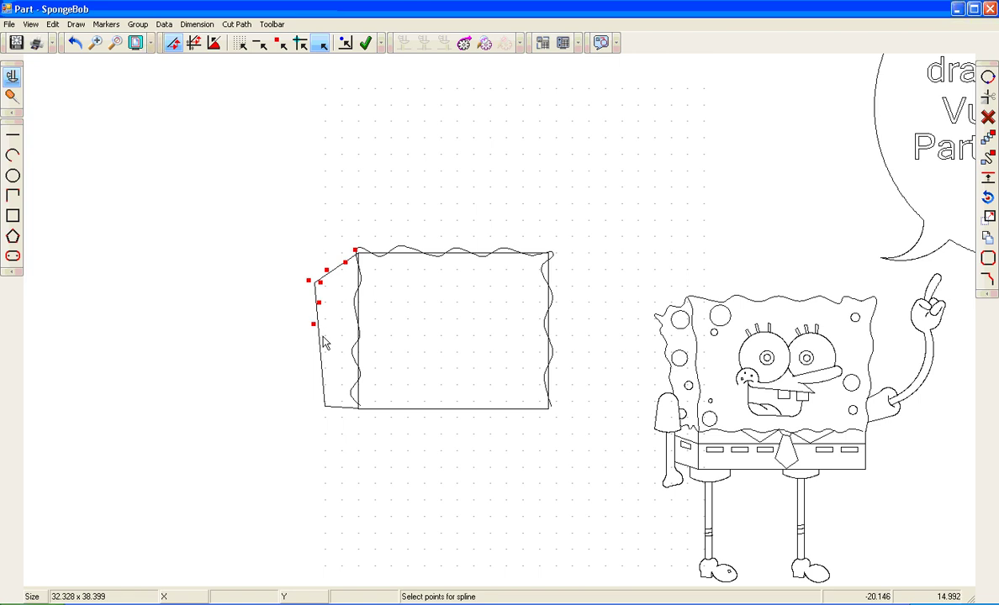
pyautogui.click(320, 340)
pyautogui.click(313, 360)
pyautogui.click(322, 375)
pyautogui.click(318, 394)
pyautogui.click(365, 44)
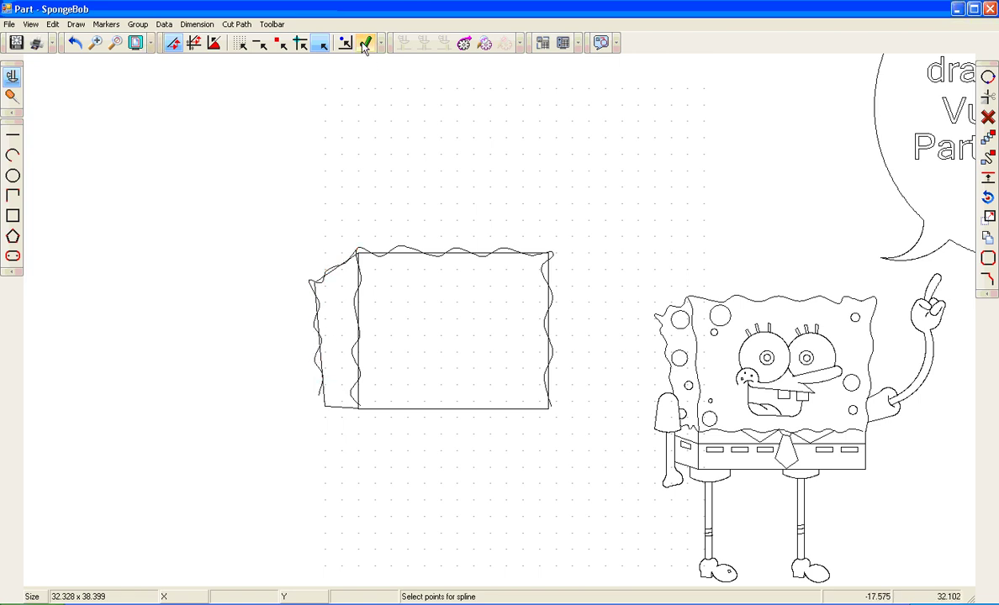
# Delete the guide rectangle and the three side-face lines, keeping only the two wavy splines.
pyautogui.click(988, 117)
pyautogui.click(413, 409)
pyautogui.click(338, 408)
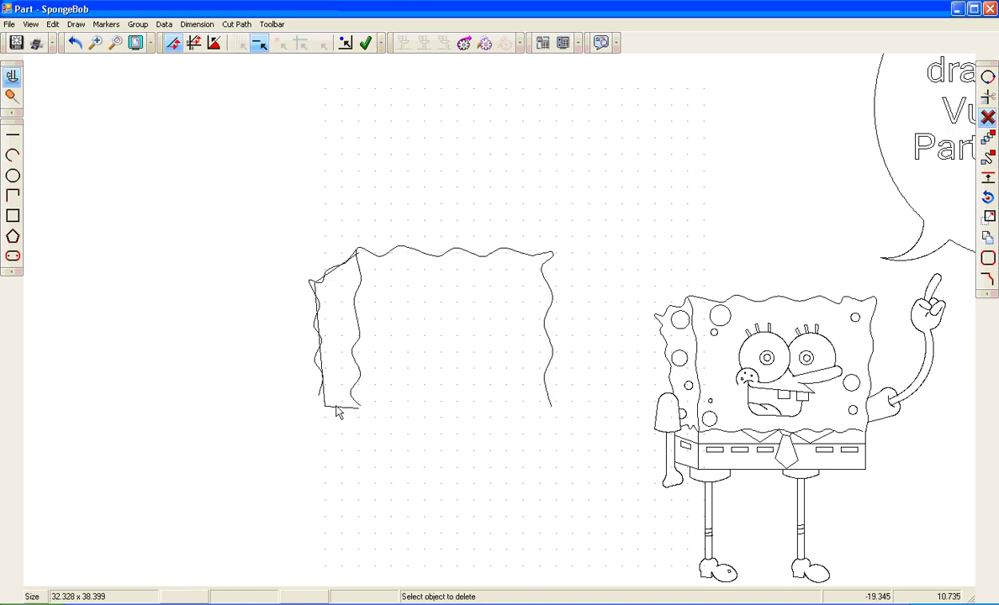
pyautogui.click(318, 374)
pyautogui.click(334, 269)
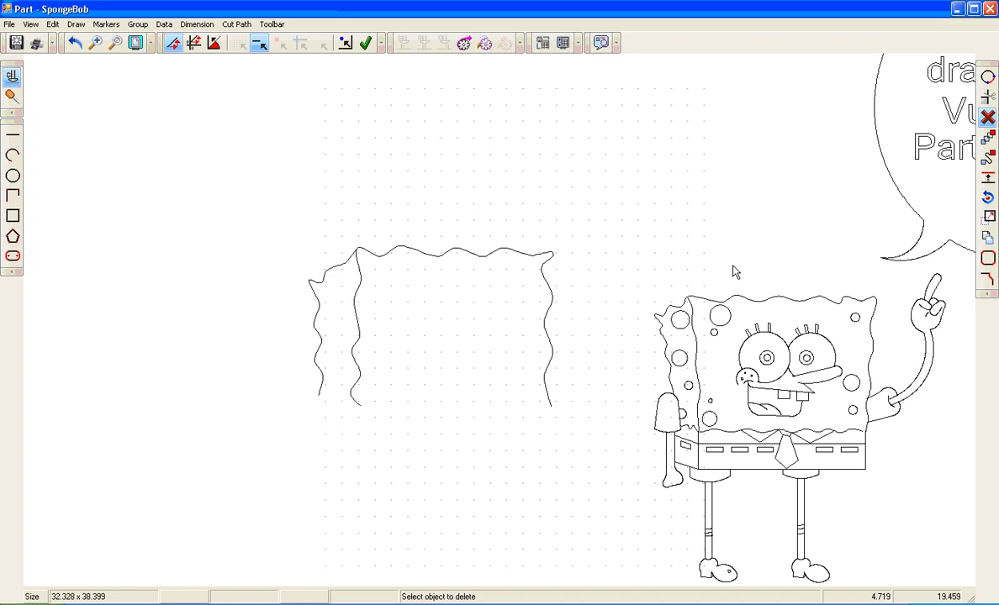
pyautogui.scroll(-2, 732, 412)
pyautogui.scroll(-3, 179, 515)
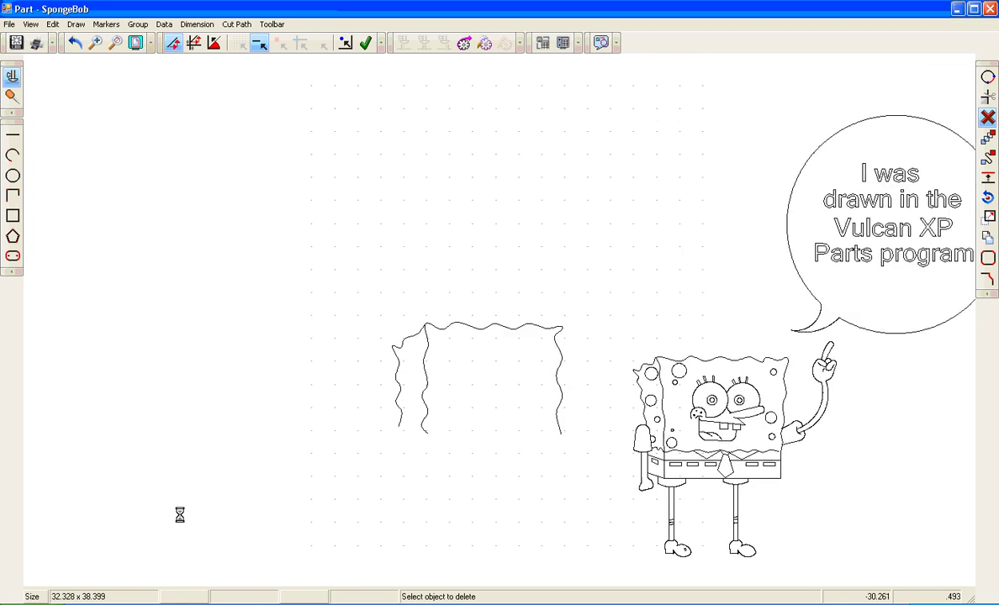